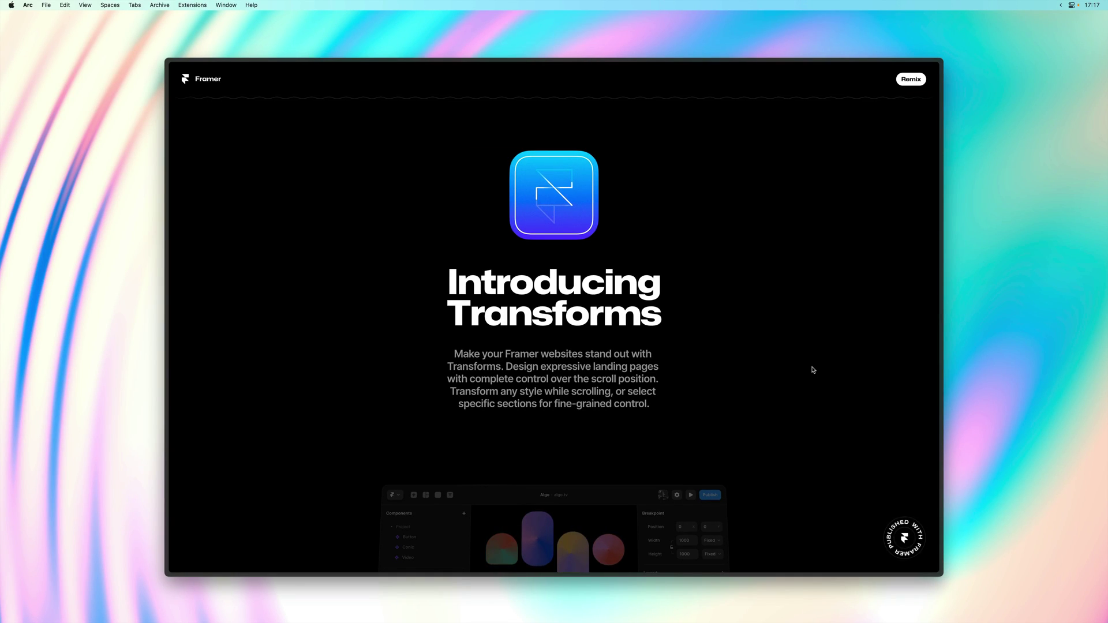
Examine the scroll-driven effects across the published Transforms page, from the intro to the Only in Framer section and back.
scroll(812, 369, down, 5)
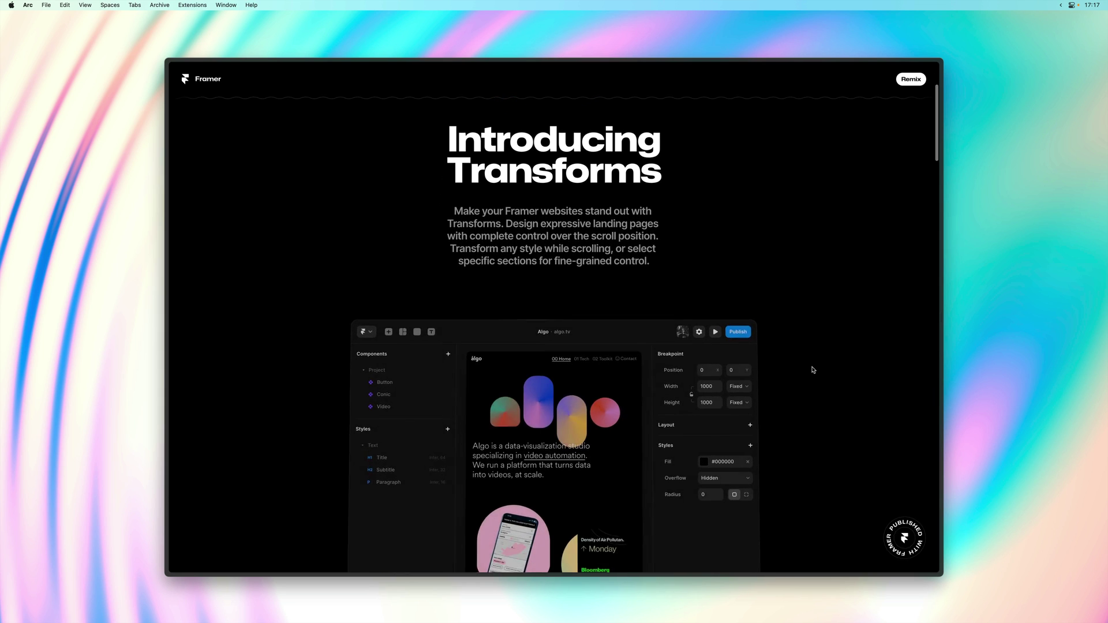
scroll(812, 369, up, 3)
scroll(813, 369, down, 2)
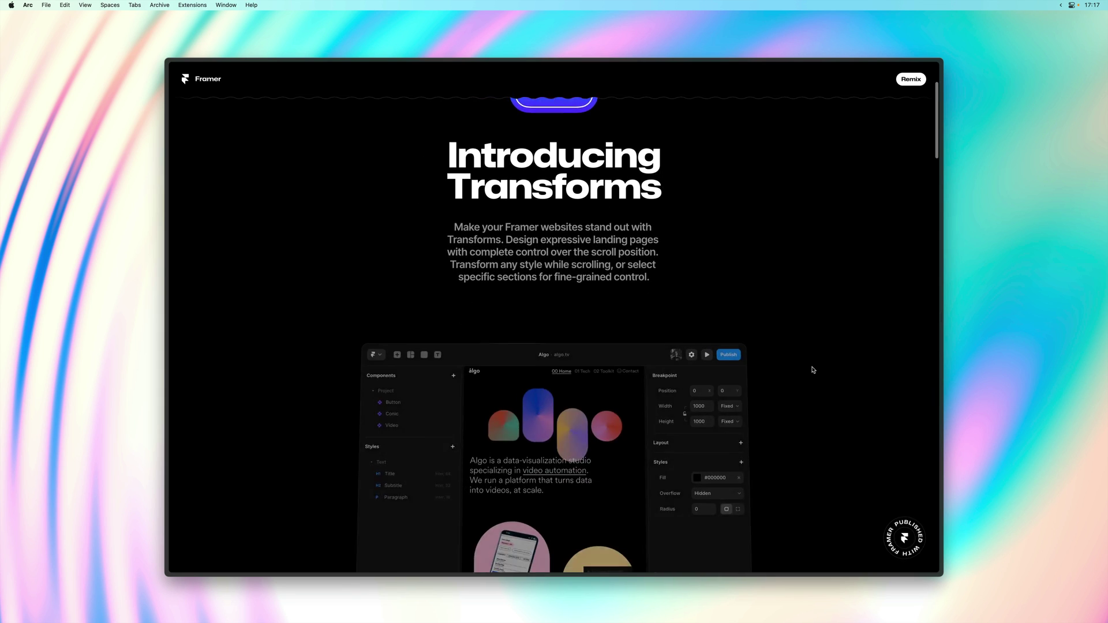
scroll(813, 370, down, 6)
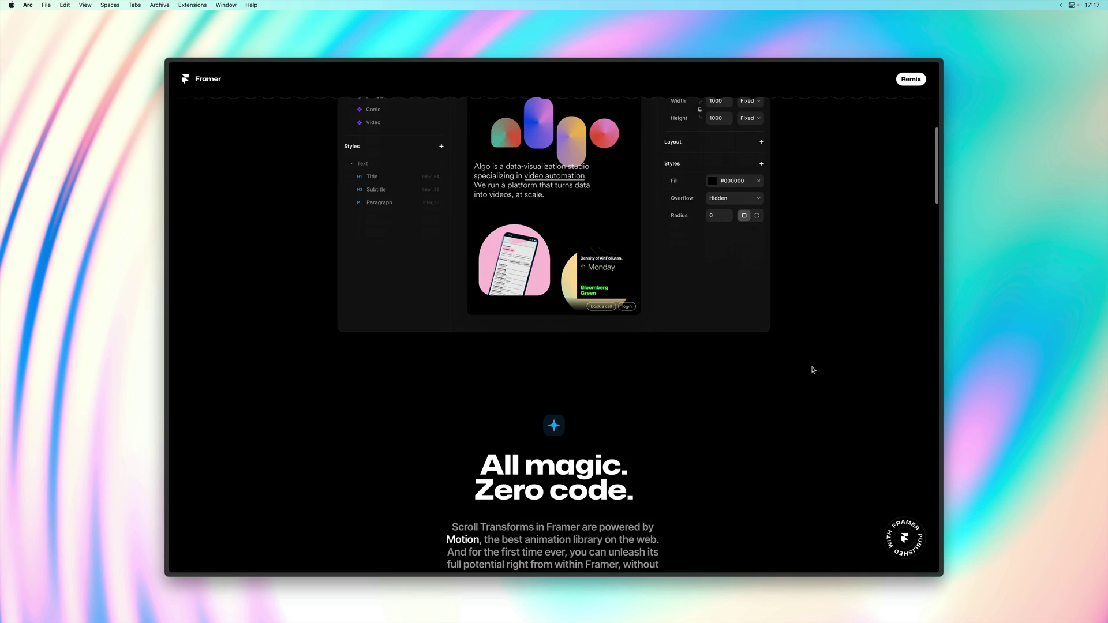
scroll(813, 369, down, 10)
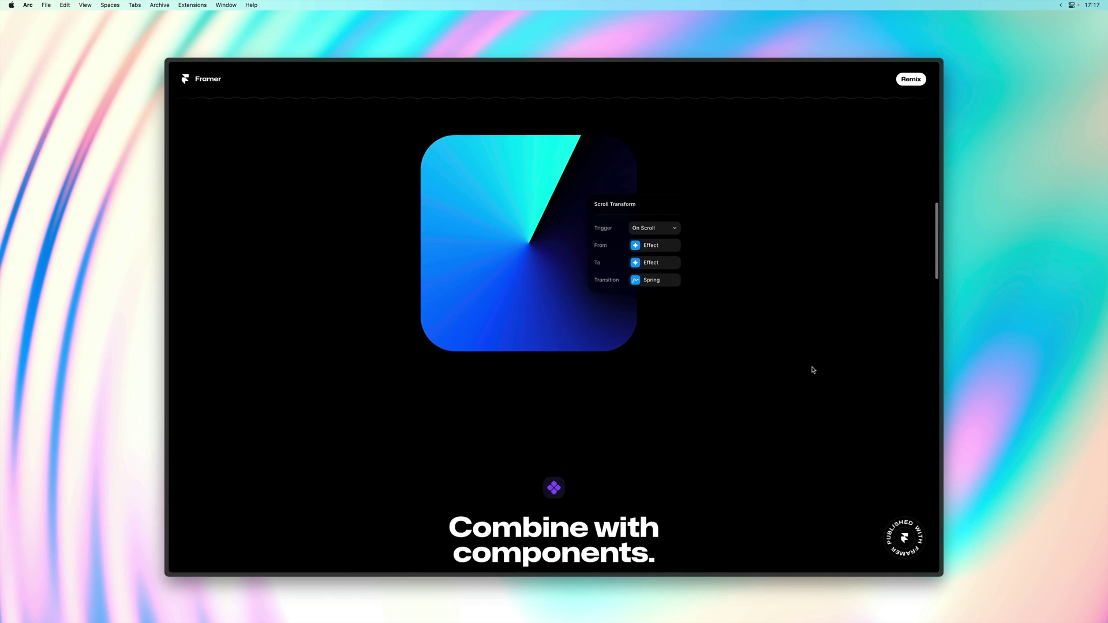
scroll(812, 370, down, 5)
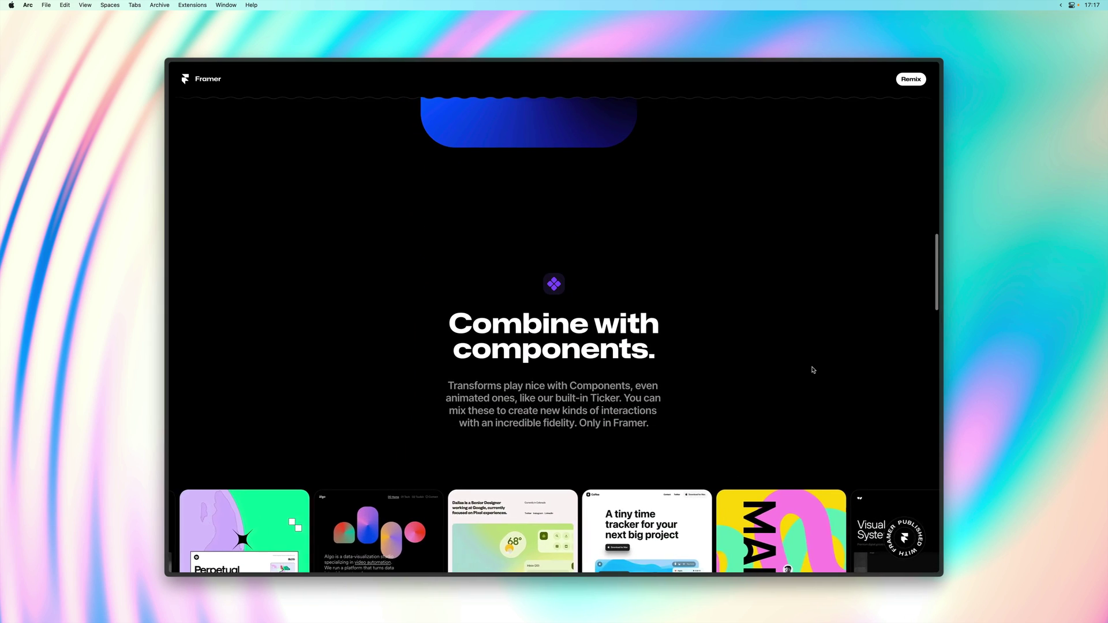
scroll(814, 370, down, 5)
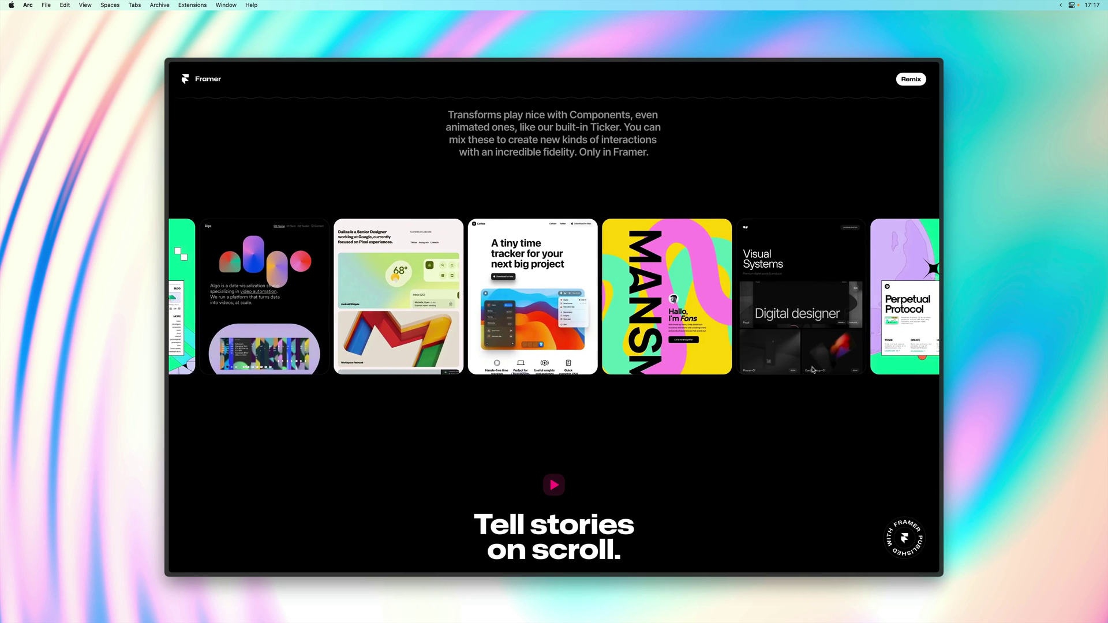
scroll(813, 370, down, 6)
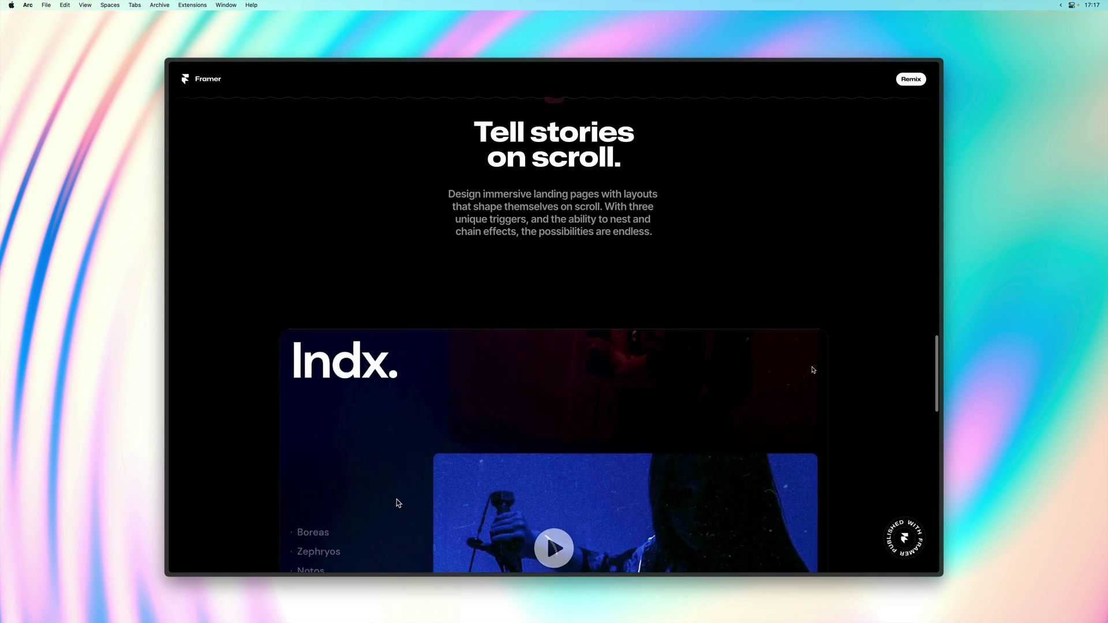
scroll(813, 370, down, 8)
scroll(813, 370, up, 5)
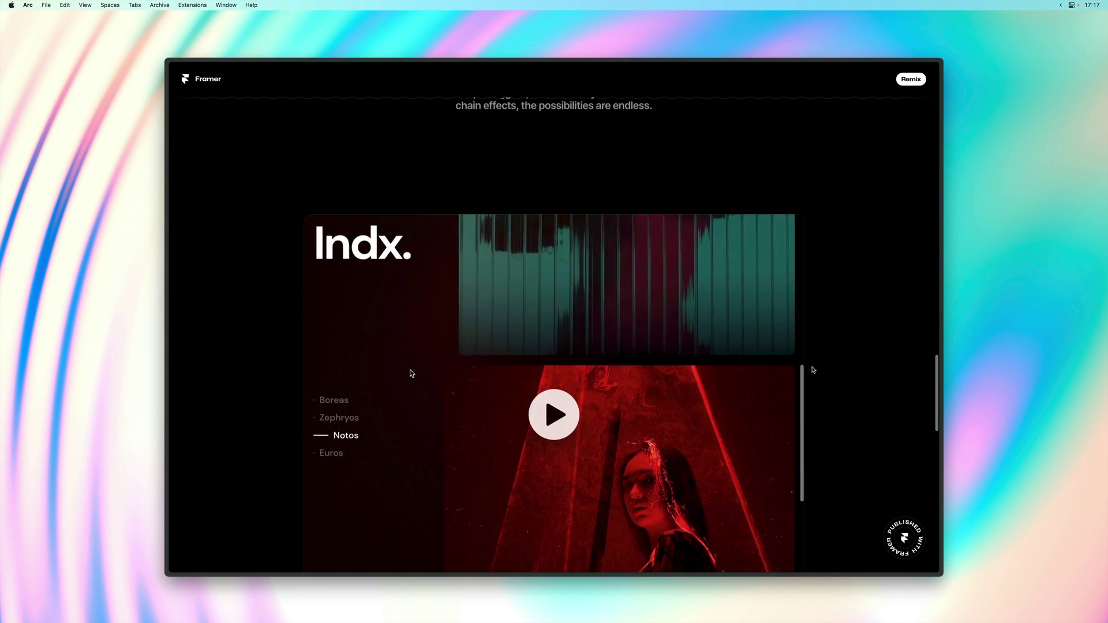
scroll(813, 370, down, 10)
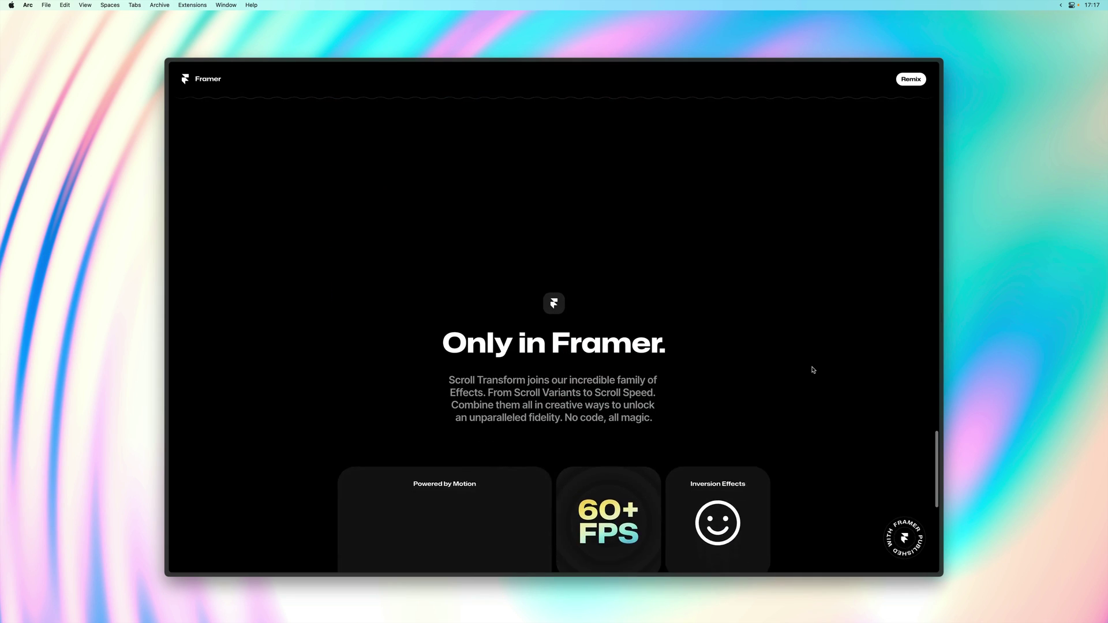
scroll(813, 370, down, 4)
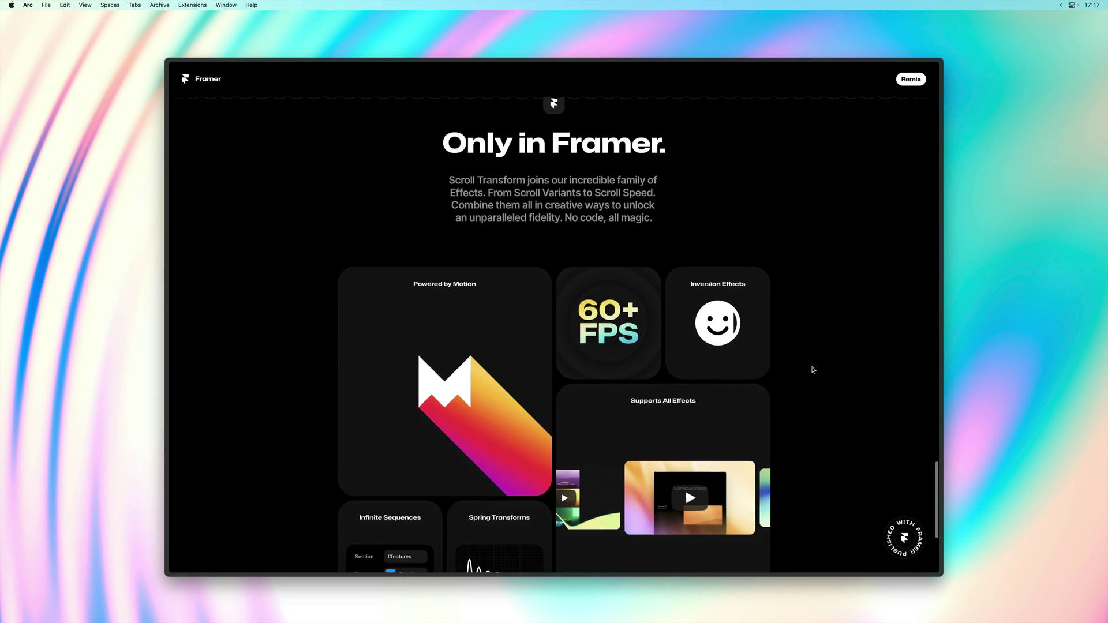
scroll(813, 370, up, 2)
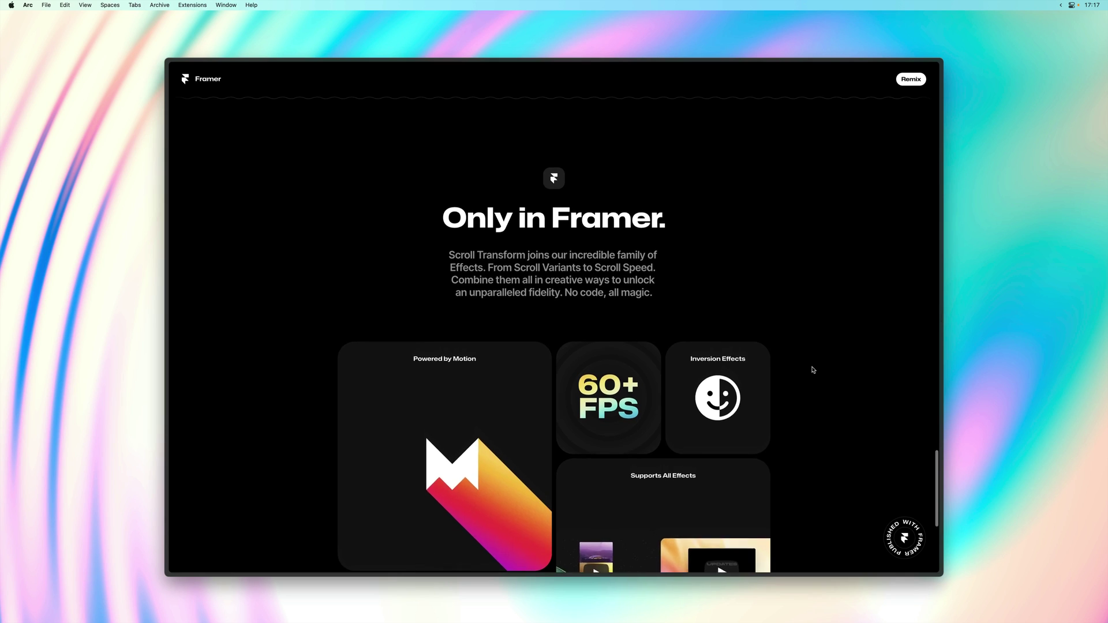
scroll(814, 370, down, 3)
scroll(813, 370, up, 10)
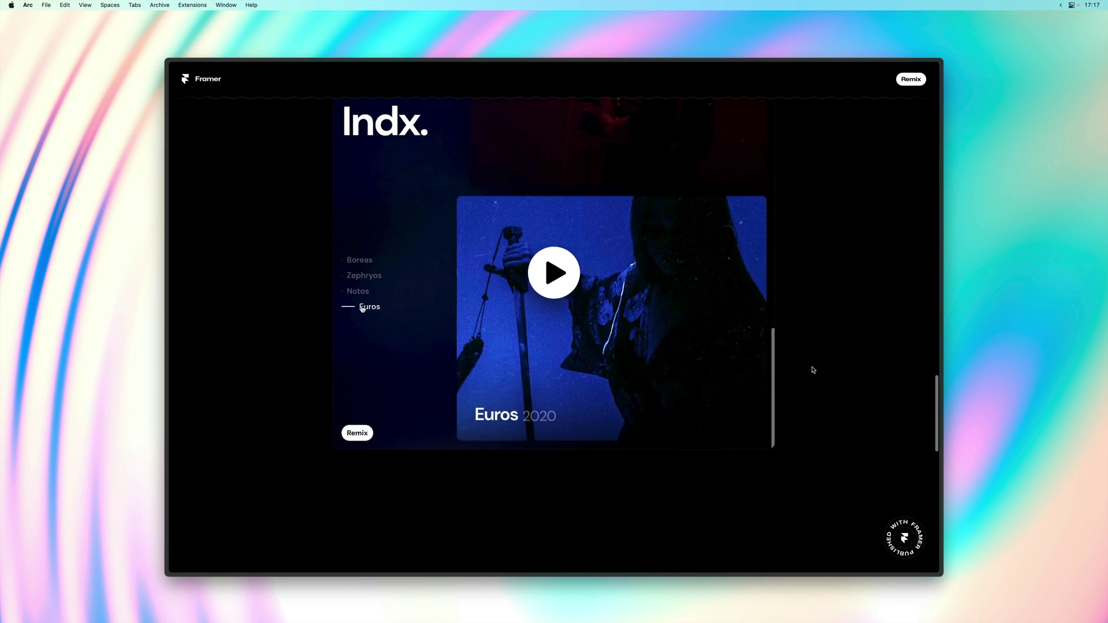
scroll(813, 370, up, 15)
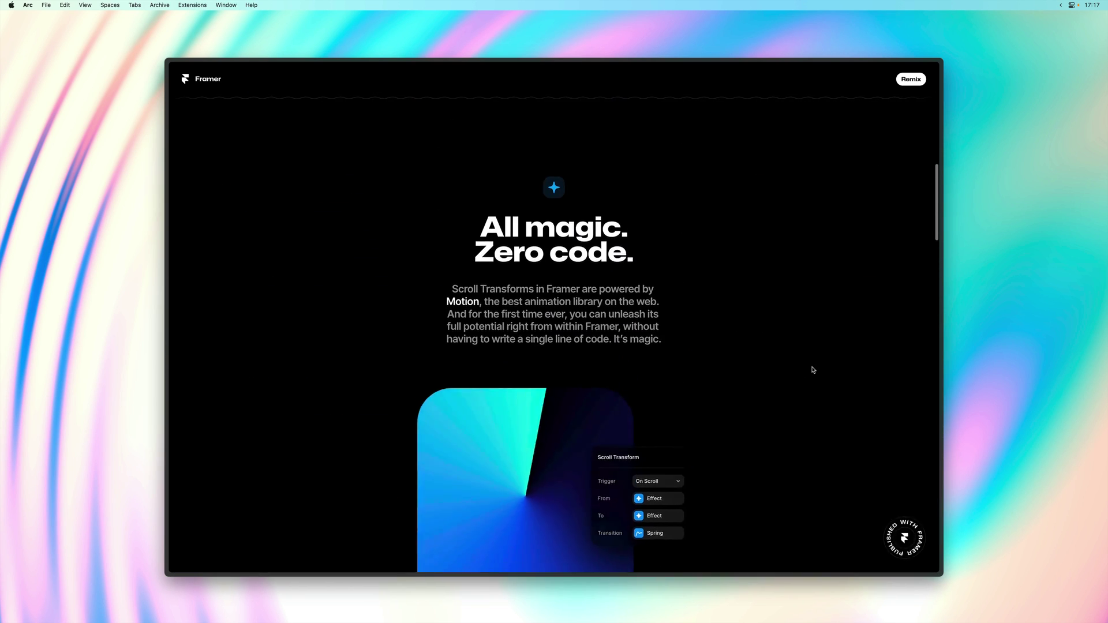
scroll(814, 370, up, 10)
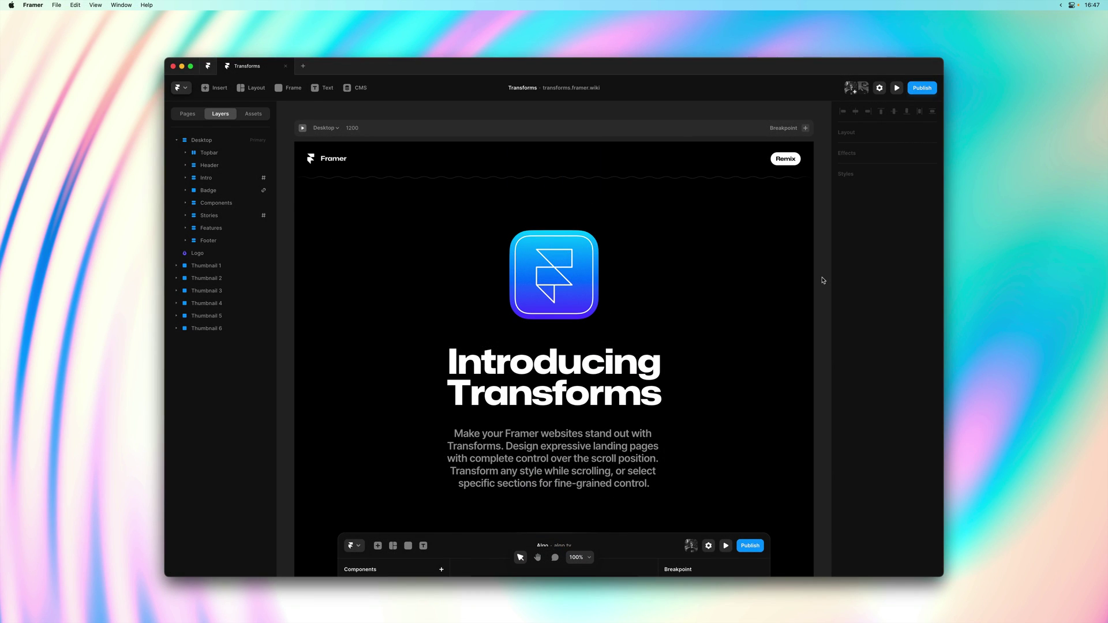
In the Framer project, select the Published with Framer badge's parent layer and examine its link and fixed position settings.
scroll(823, 281, down, 7)
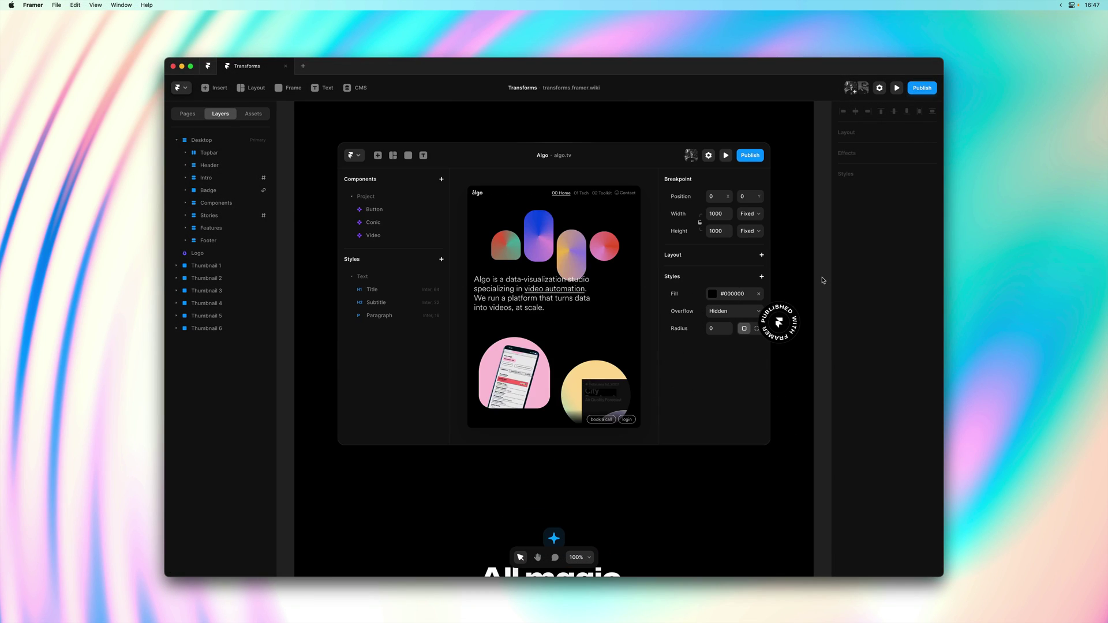
click(790, 312)
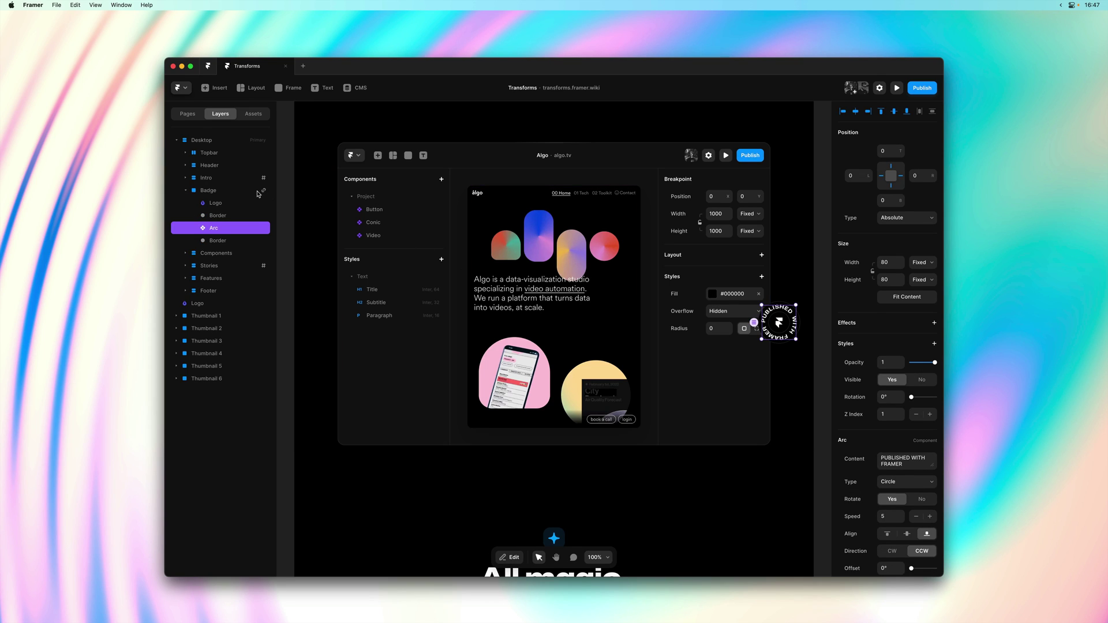
click(257, 192)
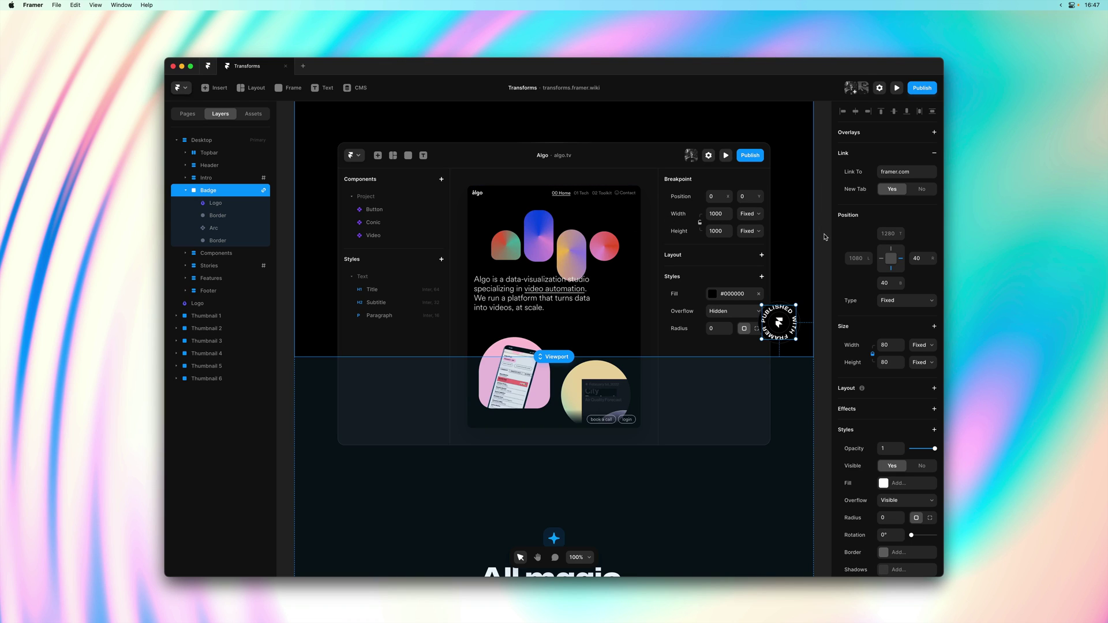
scroll(825, 237, up, 1)
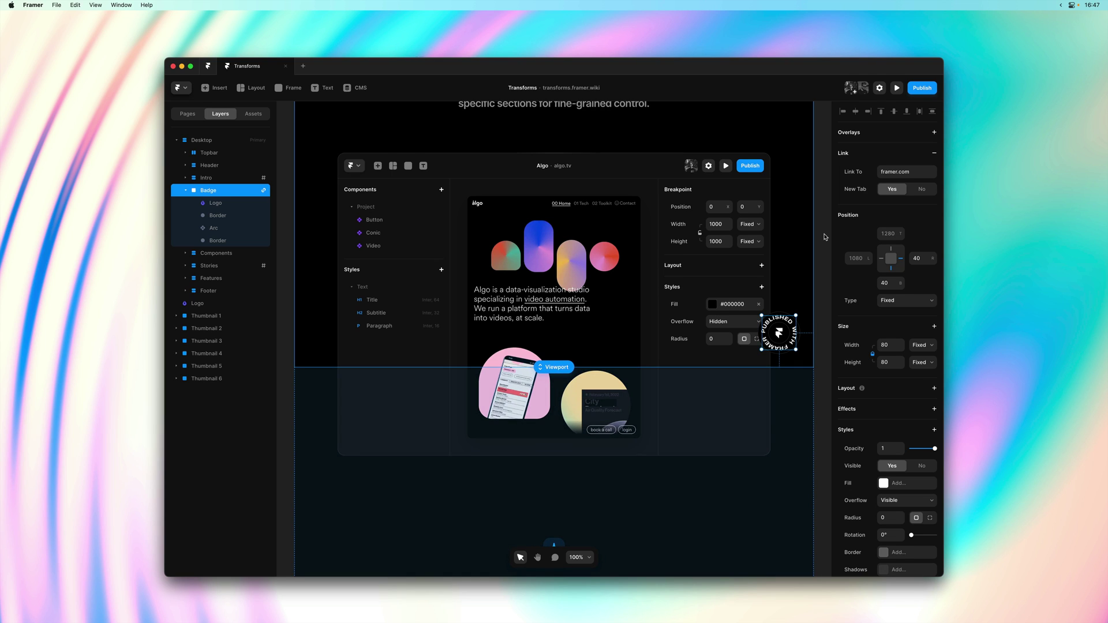
key(super+minus)
scroll(755, 244, up, 3)
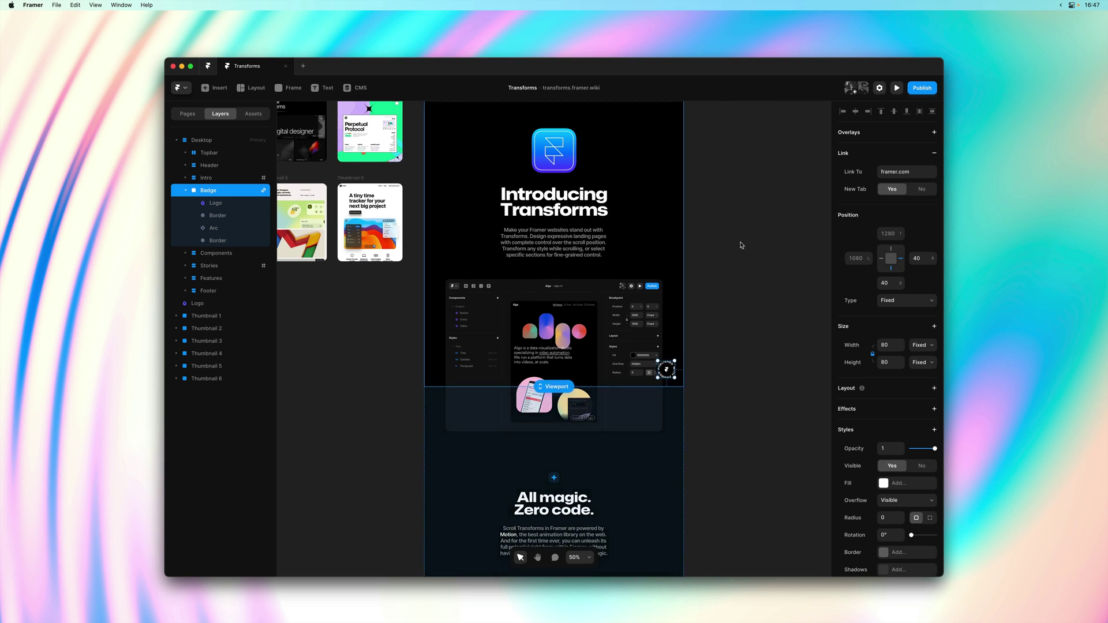
Preview the Desktop page to check how the fixed badge behaves during scrolling, and close the preview.
click(432, 106)
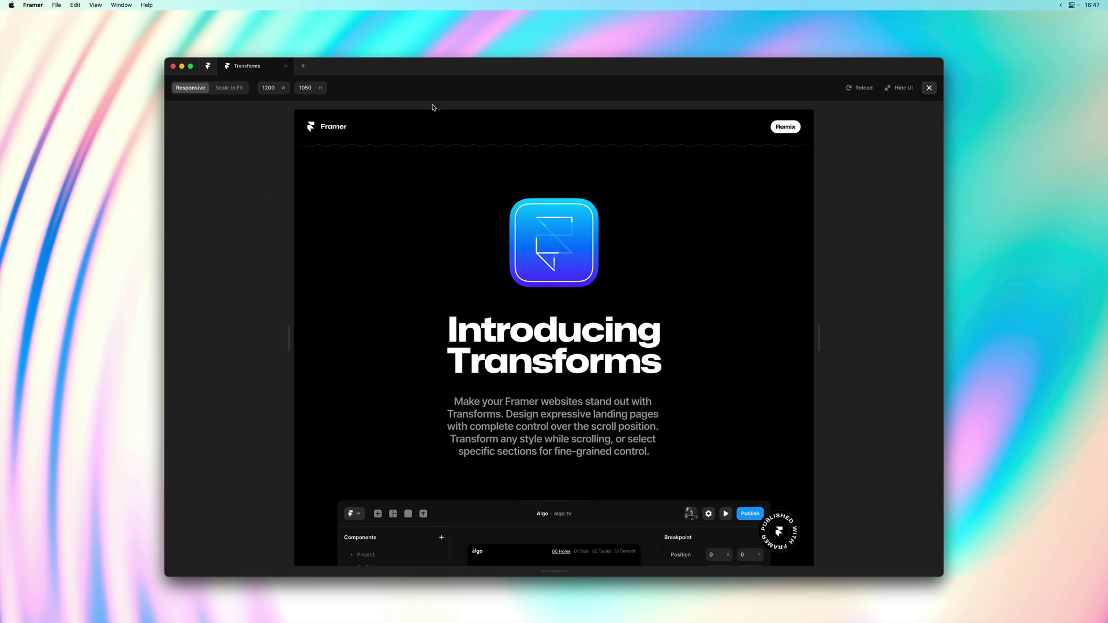
scroll(716, 456, down, 4)
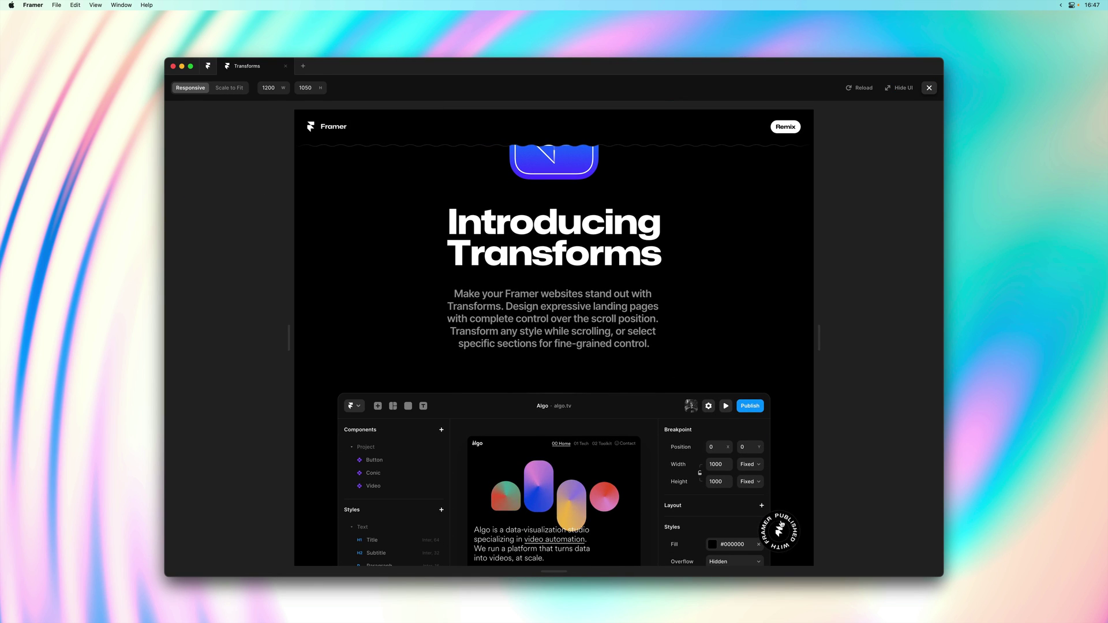
click(929, 88)
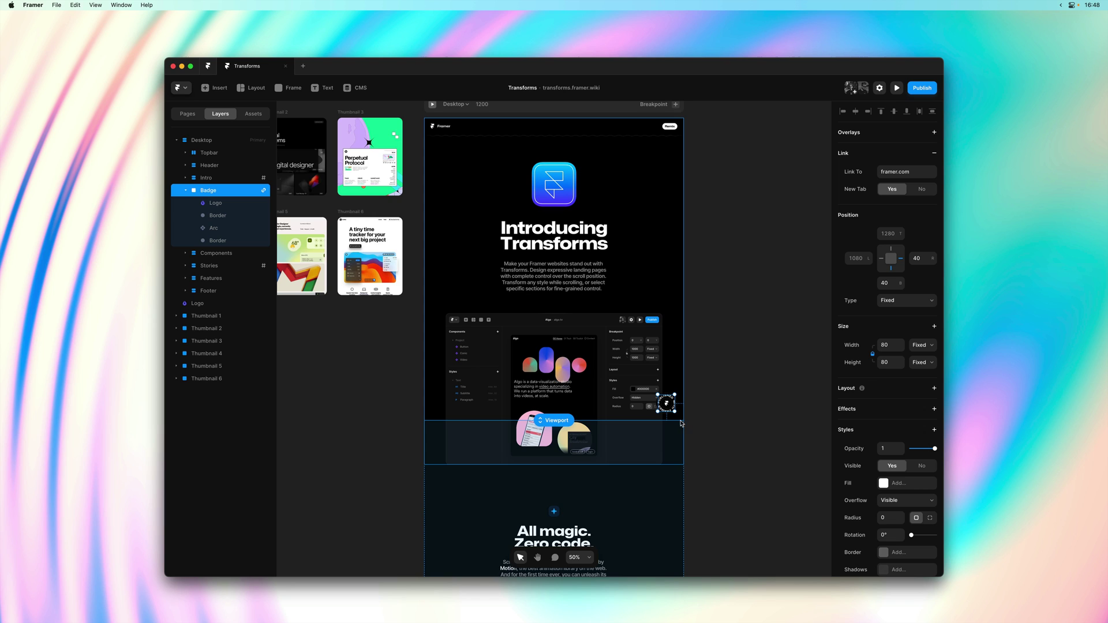
Add a Scroll Transform effect to the Arc text layer inside the badge, with its trigger set to On Scroll.
scroll(670, 401, up, 5)
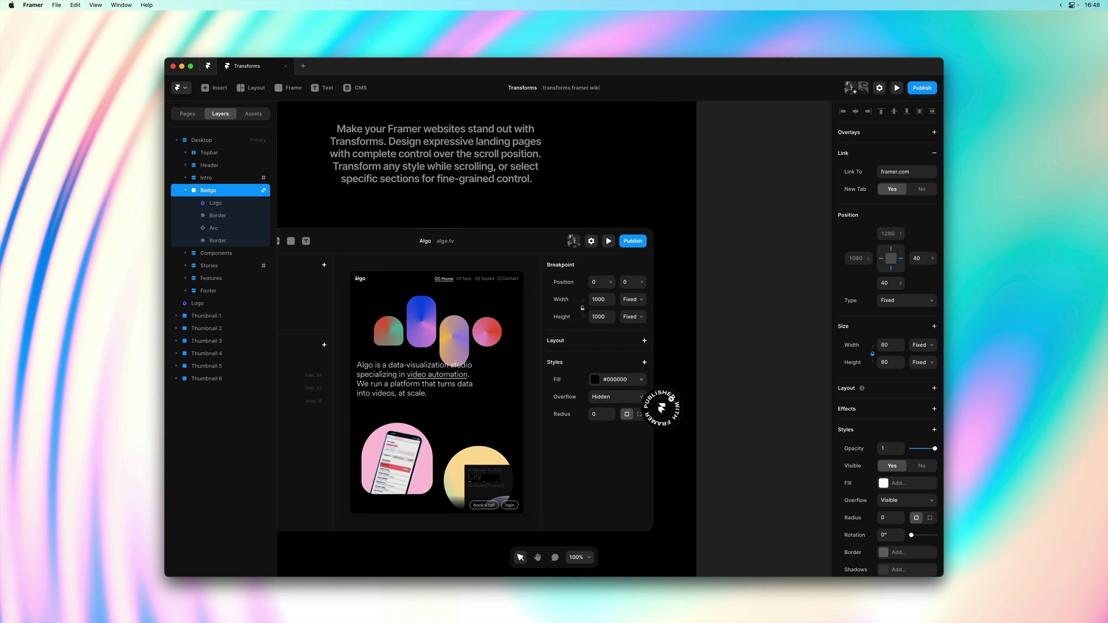
click(218, 231)
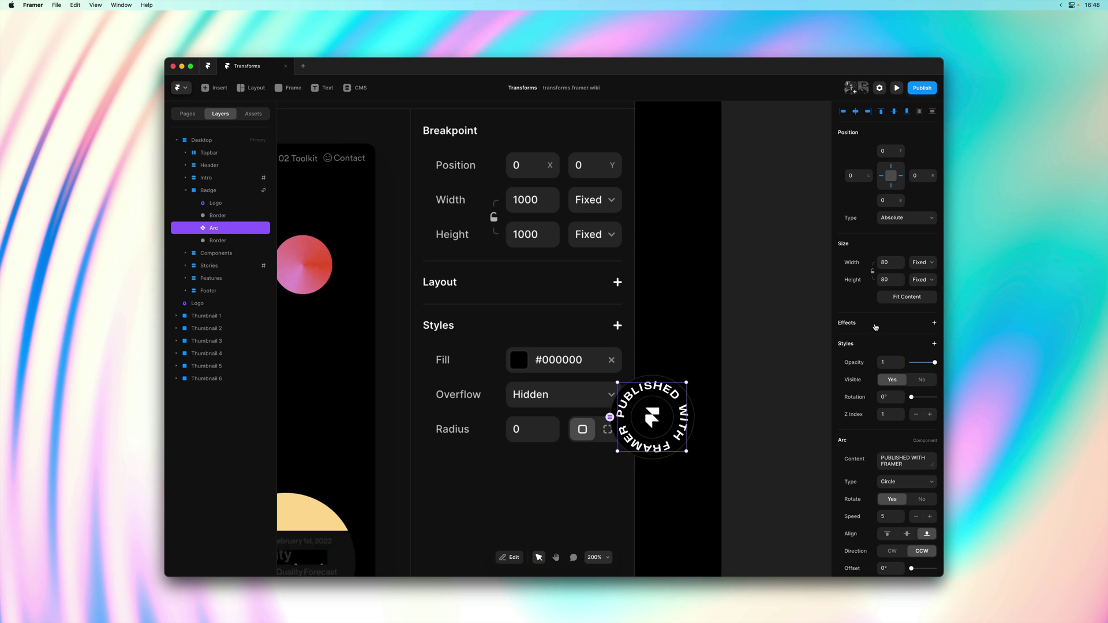
click(875, 327)
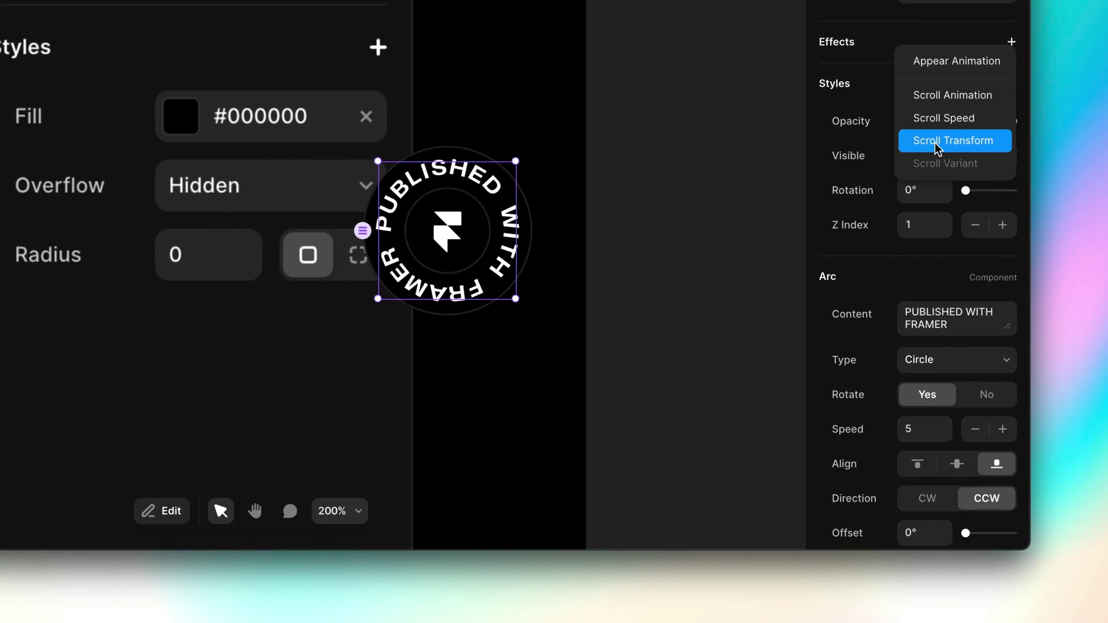
click(1000, 147)
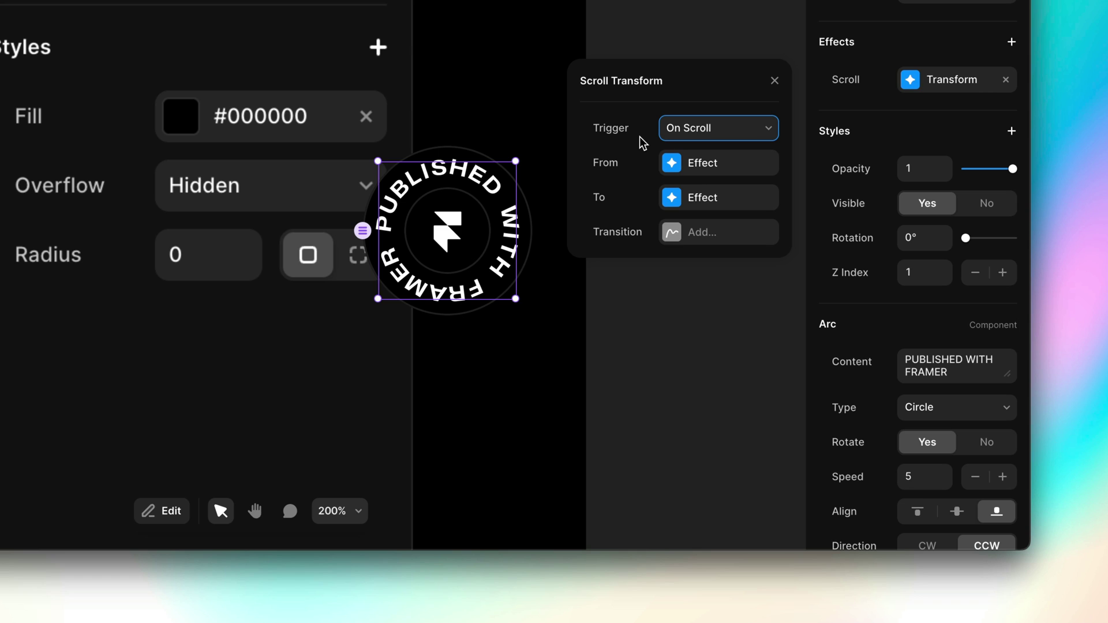
click(746, 135)
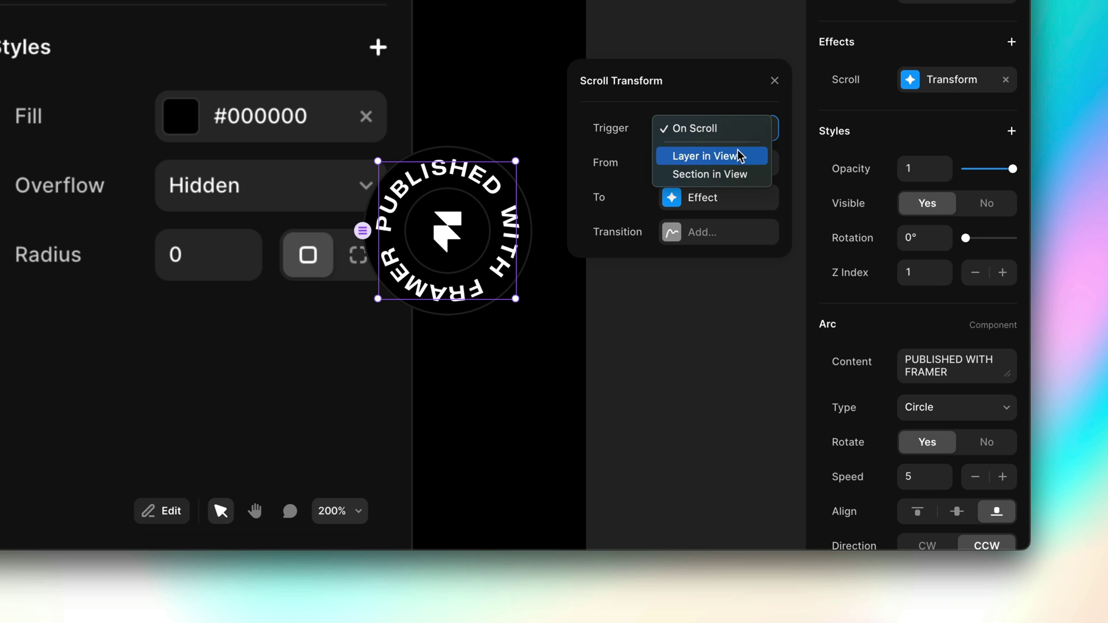
click(739, 131)
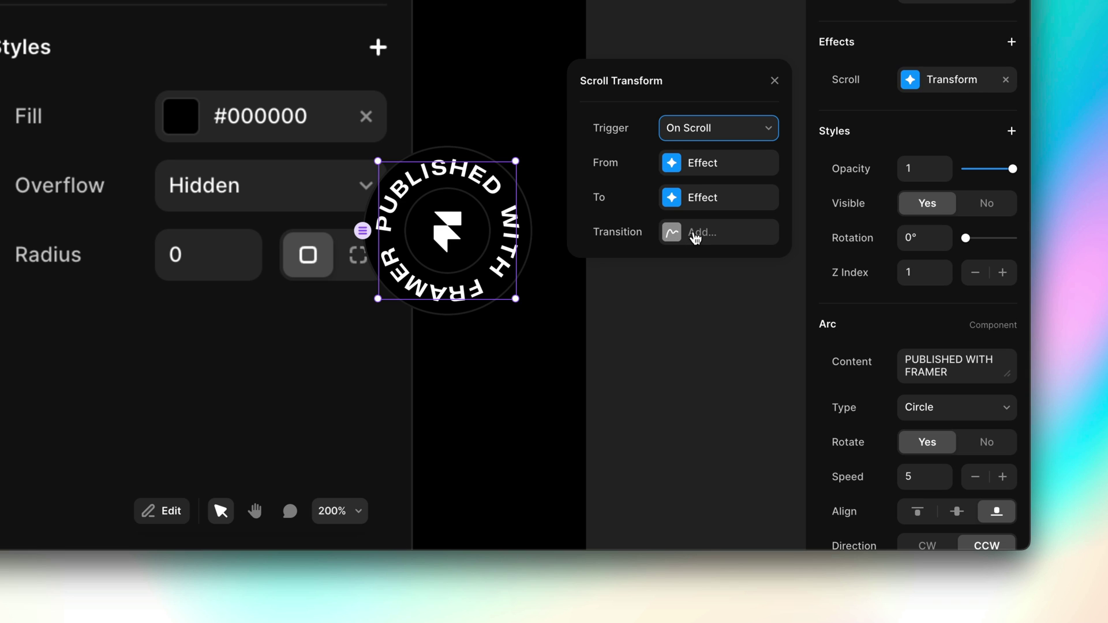
Set both the opacity and the scale of the Scroll Transform's From effect to 1.
click(708, 174)
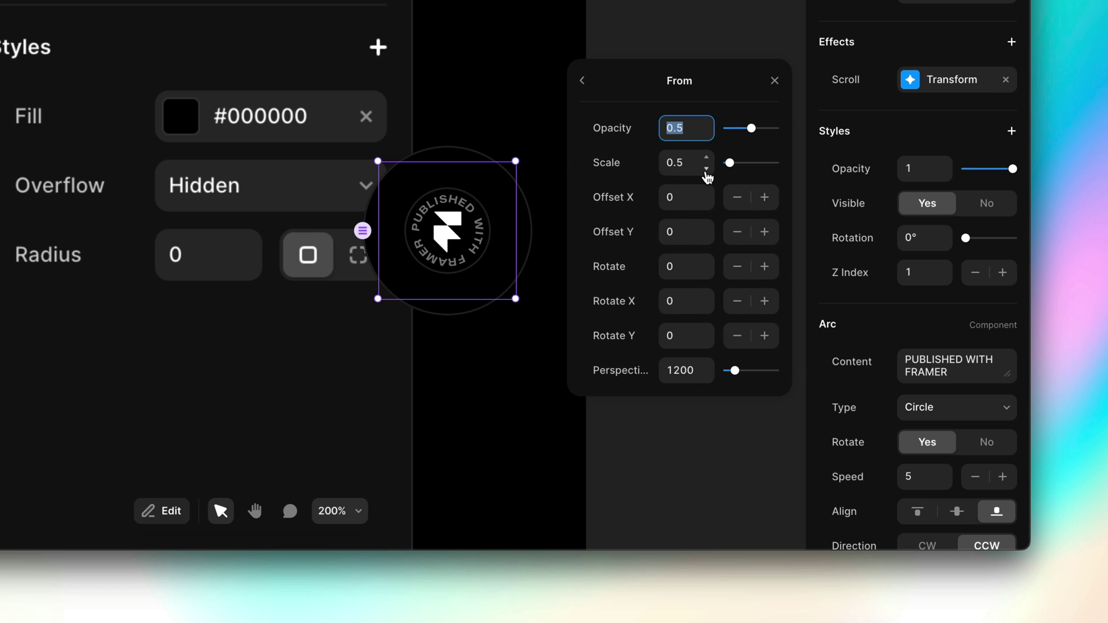
click(707, 122)
click(707, 123)
click(708, 123)
click(708, 123)
click(707, 123)
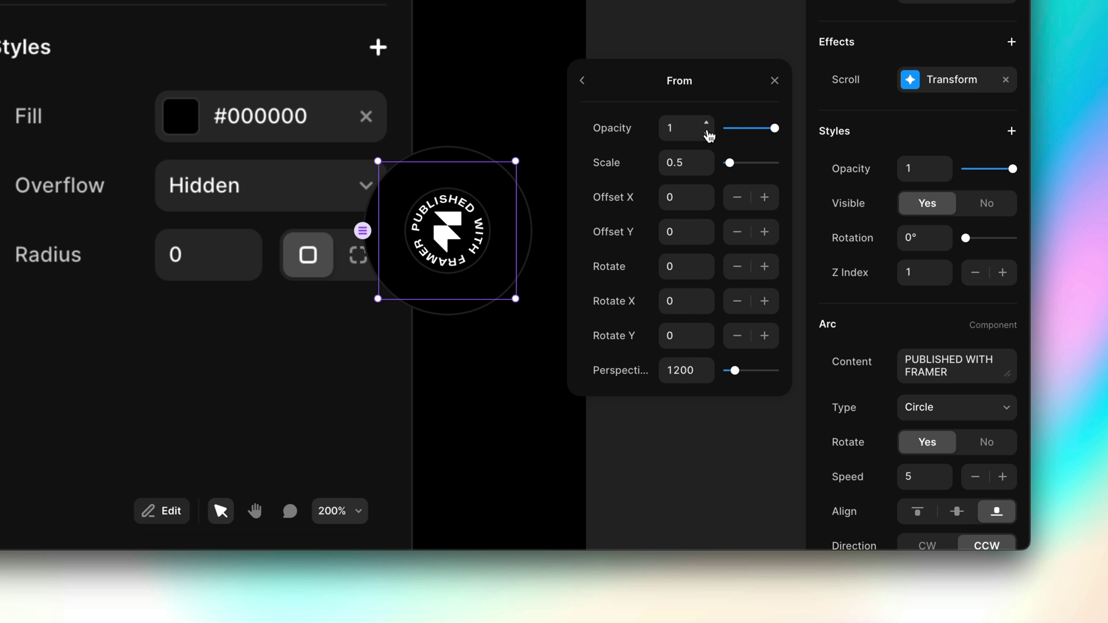
click(707, 157)
click(707, 157)
click(707, 157)
click(708, 157)
click(708, 157)
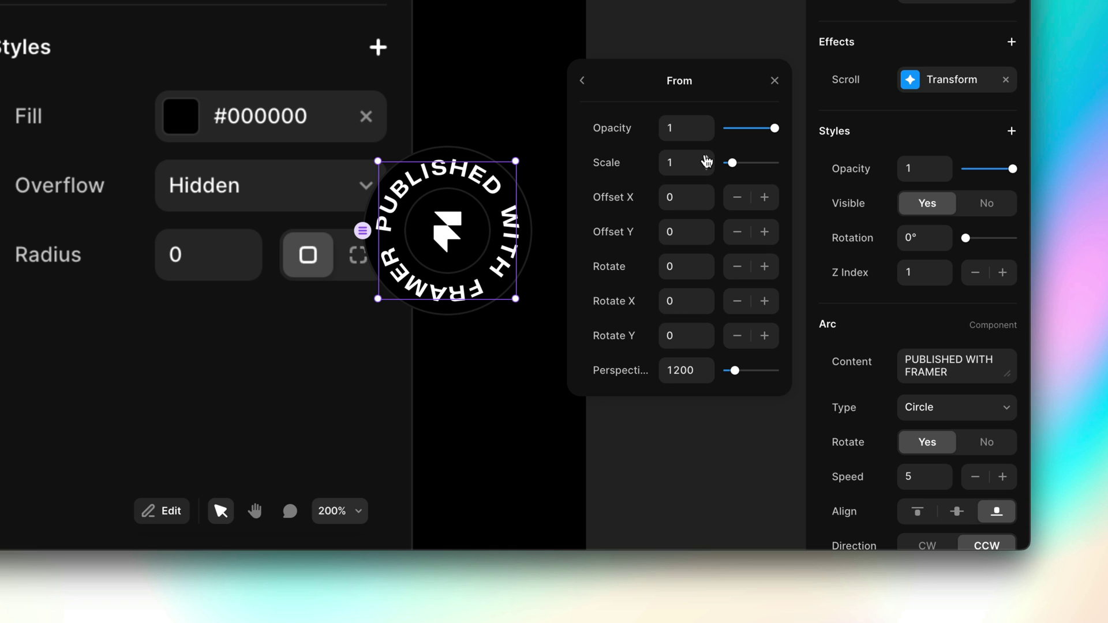
click(698, 269)
click(583, 81)
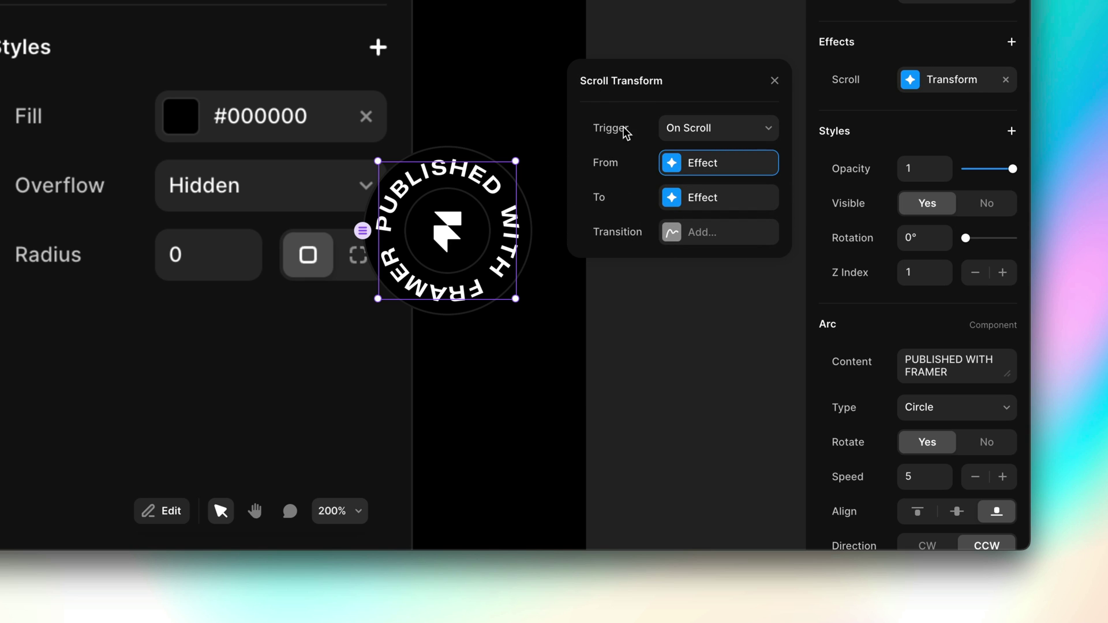
Set the rotation of the Scroll Transform's To effect to 720.
click(692, 199)
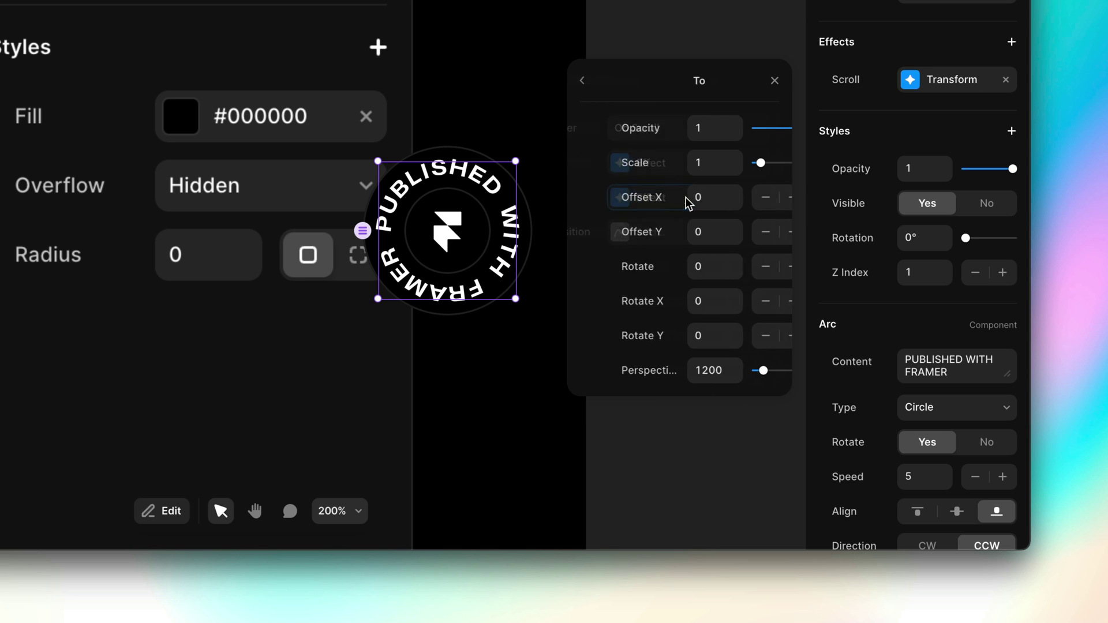
click(687, 272)
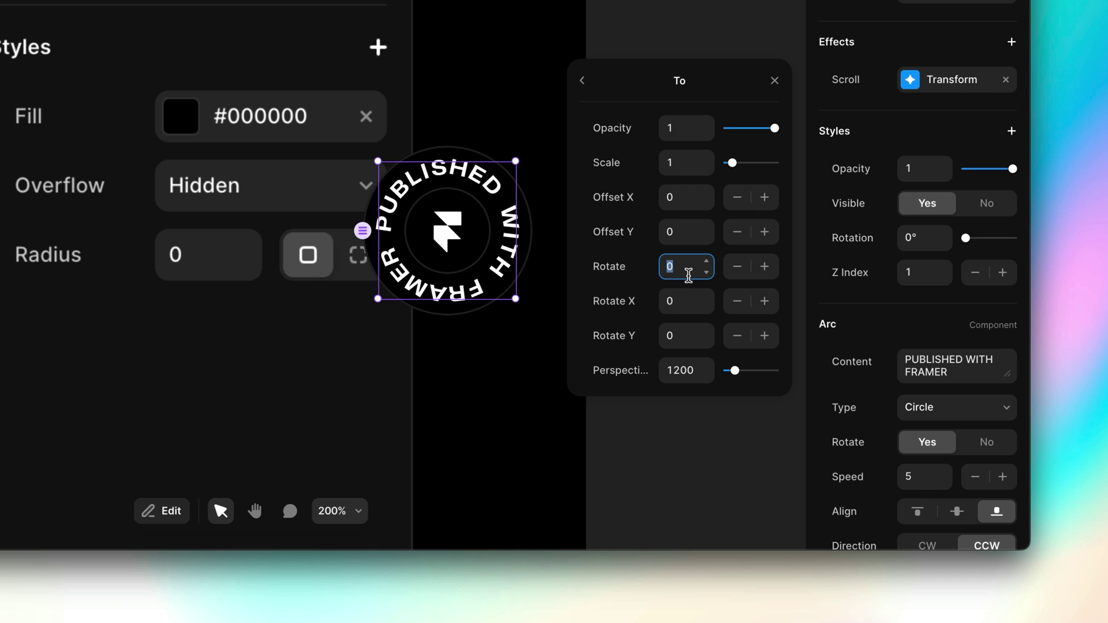
text(720)
click(582, 81)
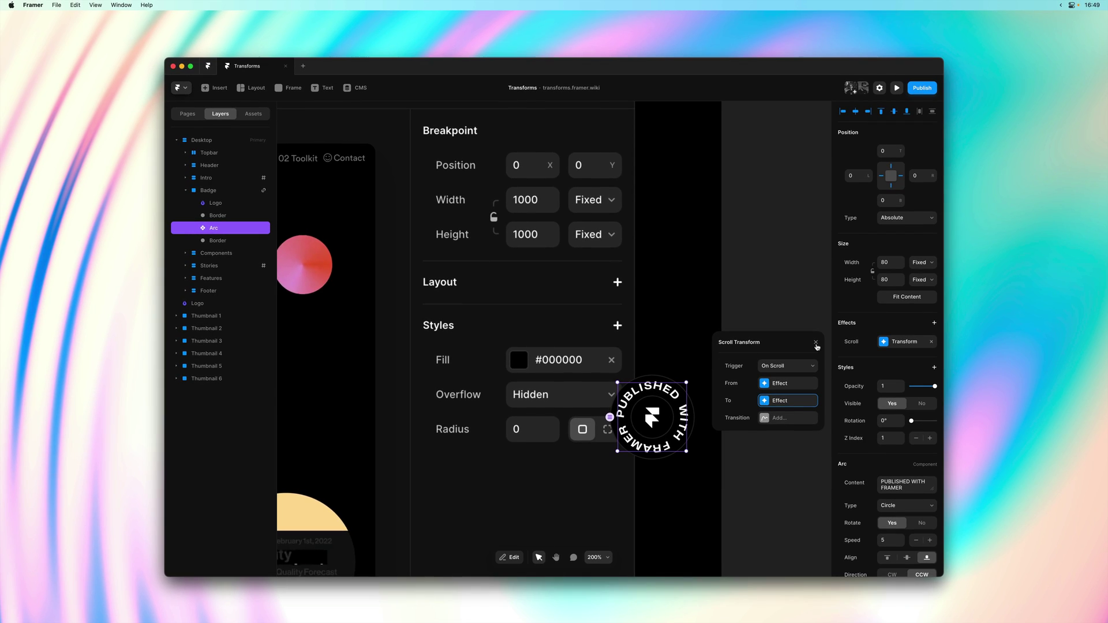
Close the Scroll Transform settings, preview the Desktop page to check how the badge's arc text rotates while scrolling, and exit the preview.
click(815, 345)
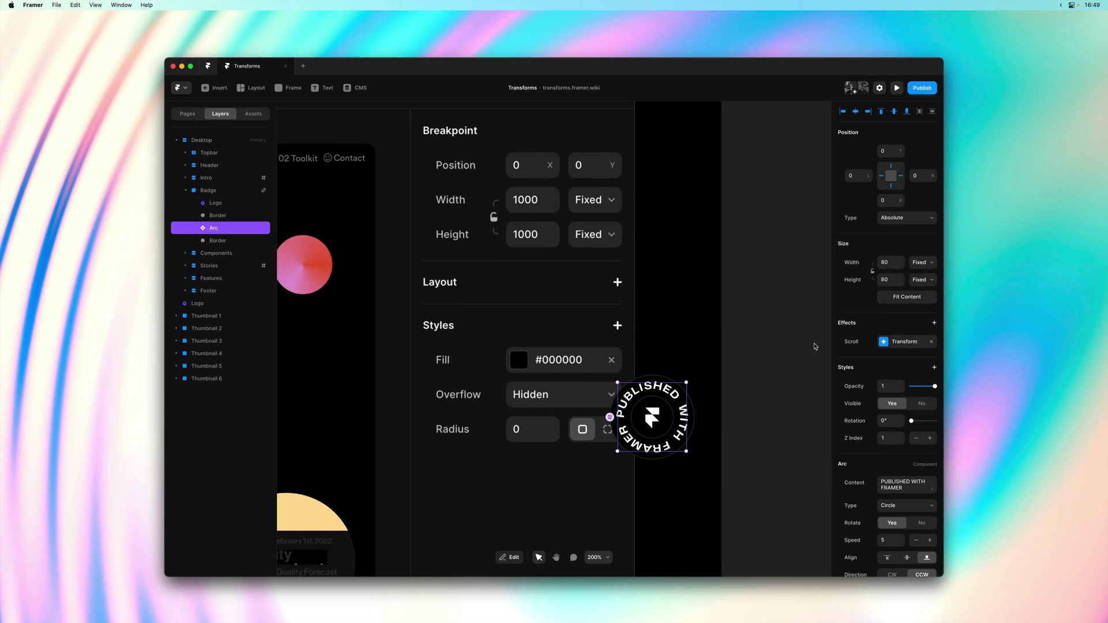
click(741, 338)
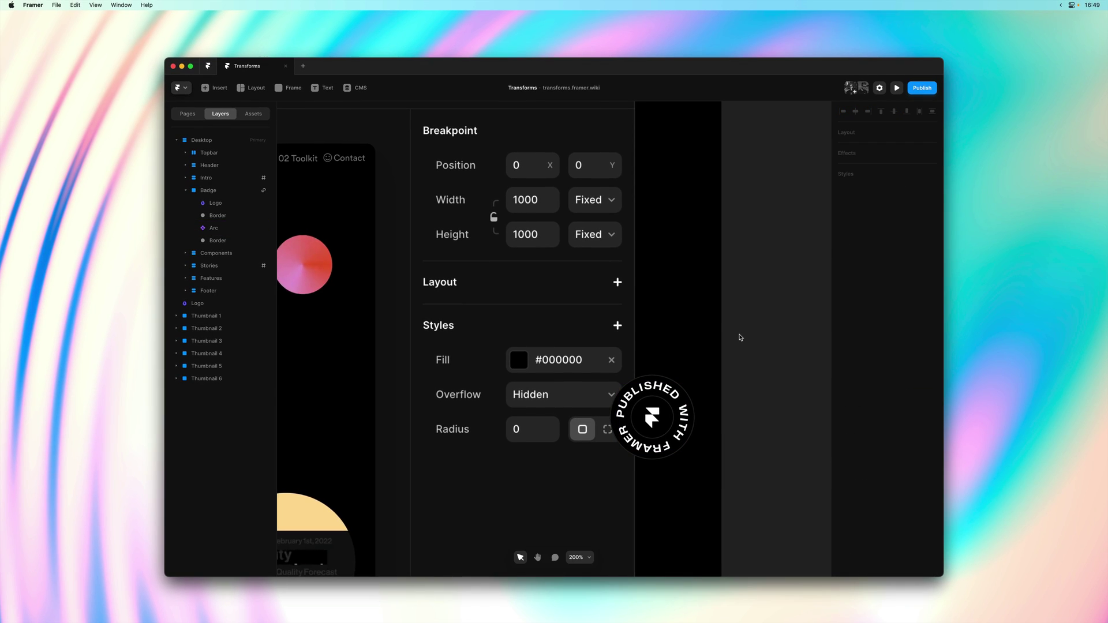
key(super+minus)
key(super+minus)
key(space)
drag(668, 275, 720, 262)
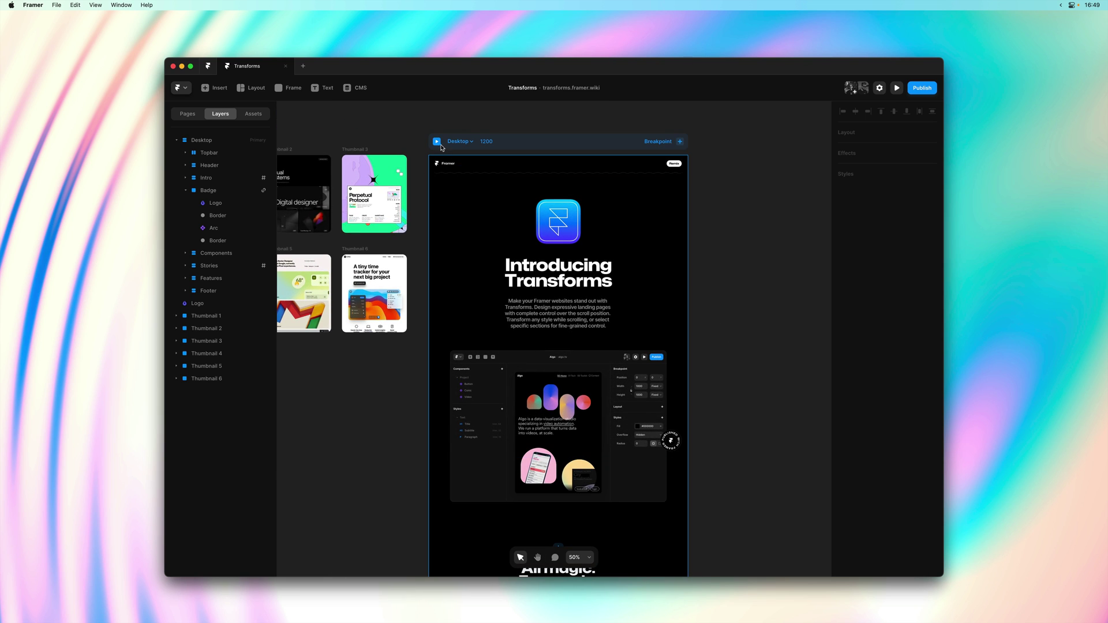
click(437, 142)
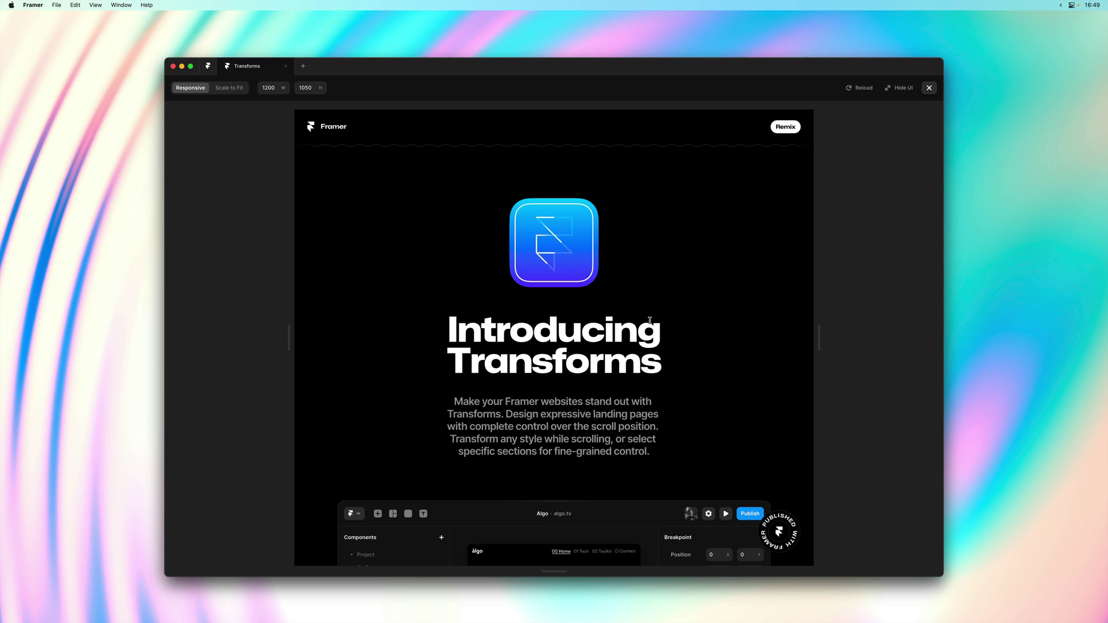
scroll(655, 306, down, 5)
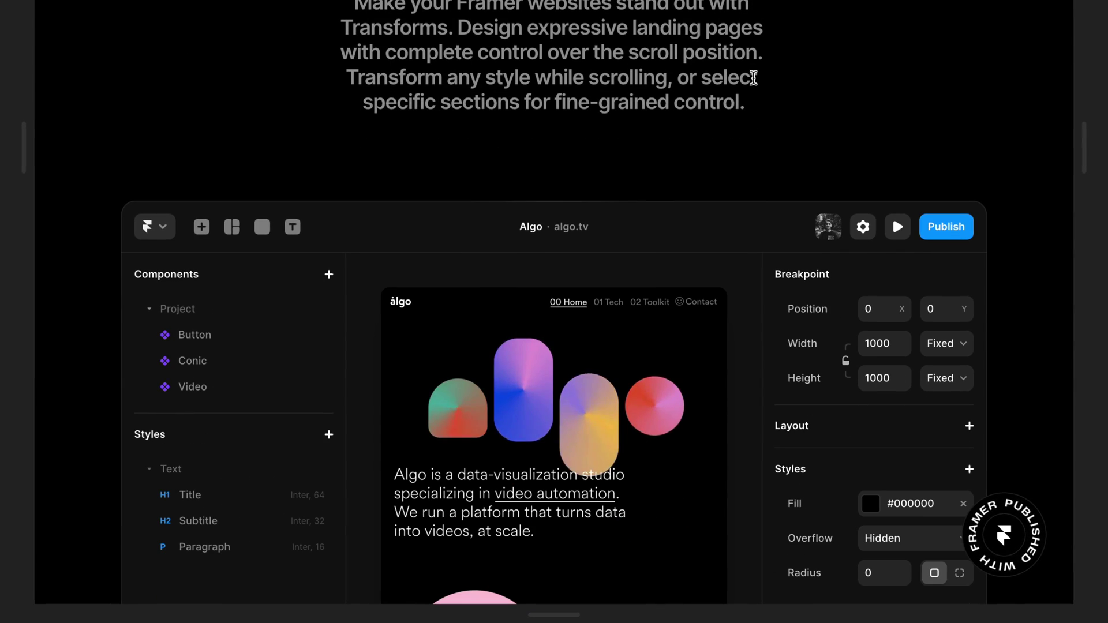
scroll(649, 309, up, 2)
scroll(754, 78, up, 3)
scroll(753, 78, down, 4)
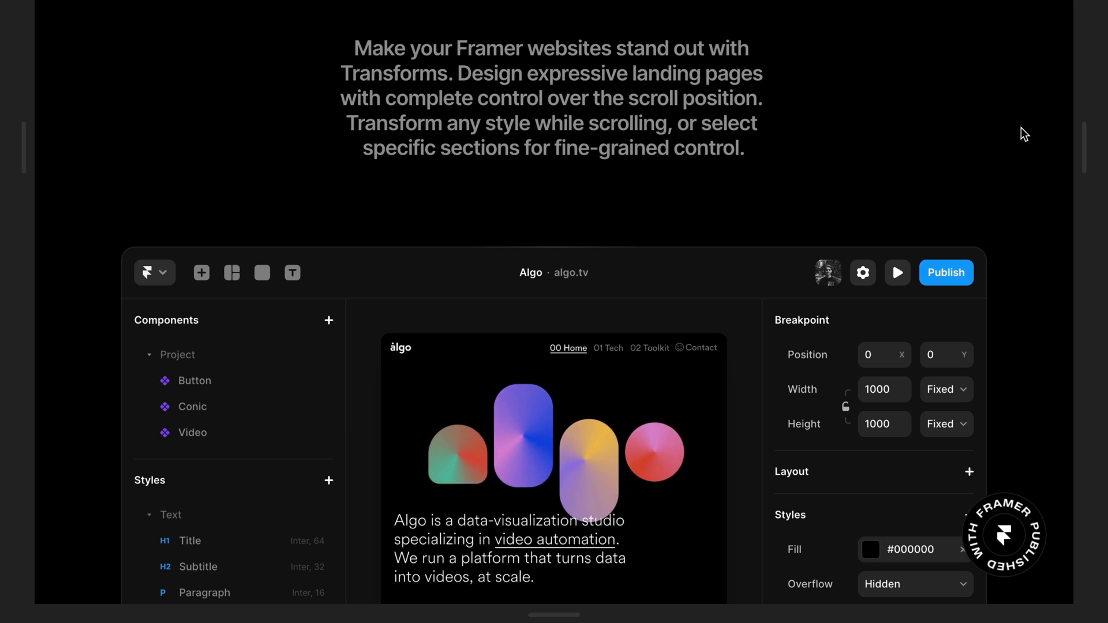
scroll(1028, 116, down, 1)
scroll(1029, 112, down, 4)
scroll(1029, 112, up, 5)
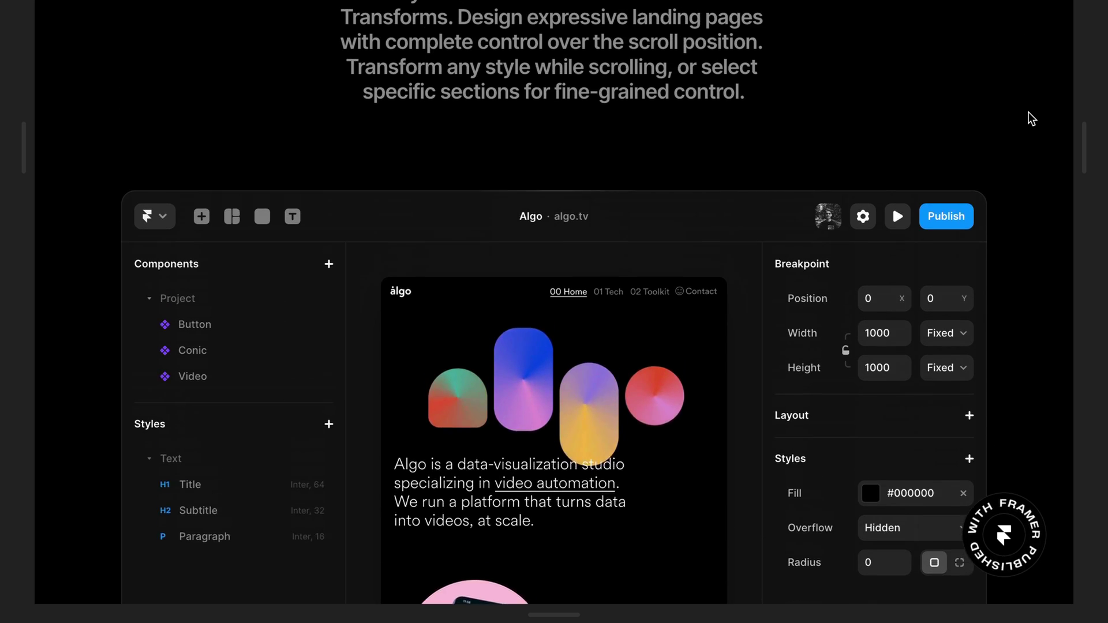
scroll(1028, 112, down, 5)
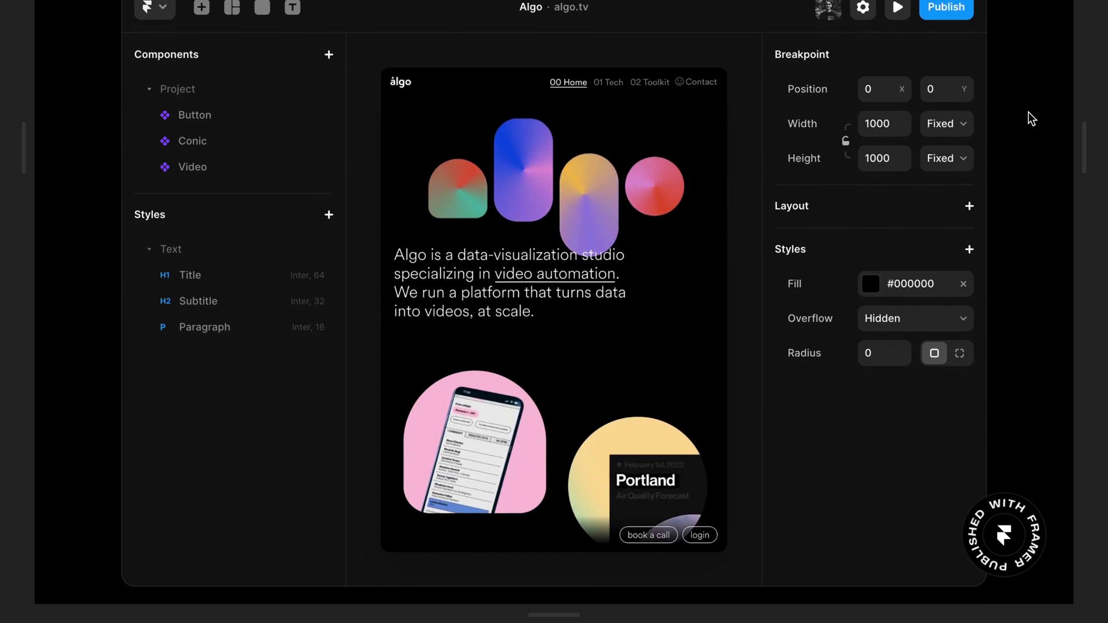
scroll(1028, 112, up, 10)
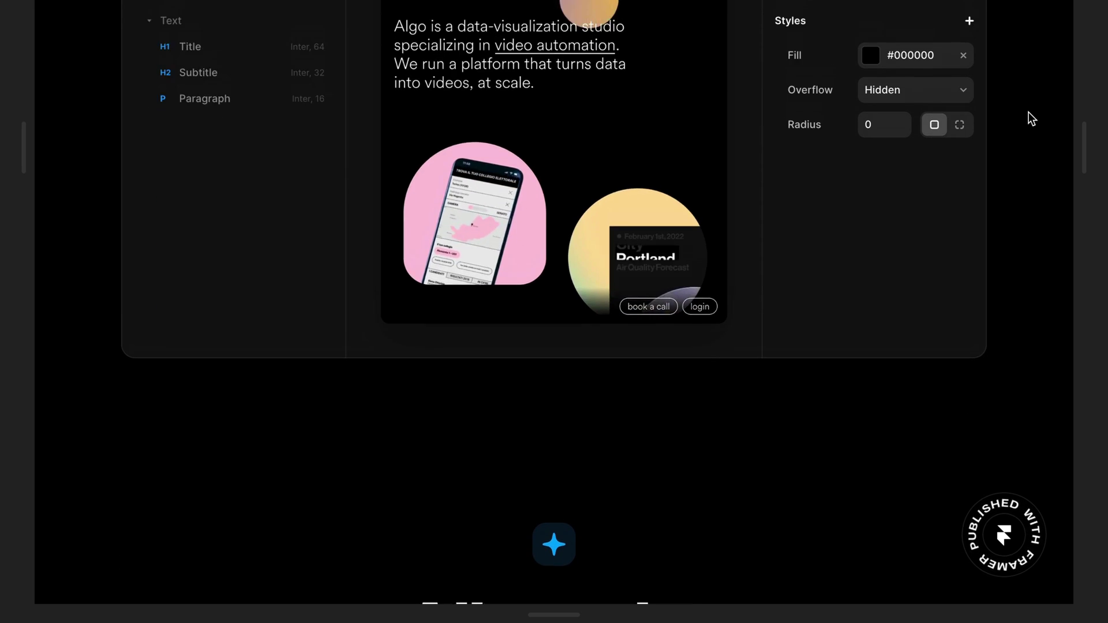
scroll(1029, 112, up, 1)
scroll(1029, 112, down, 5)
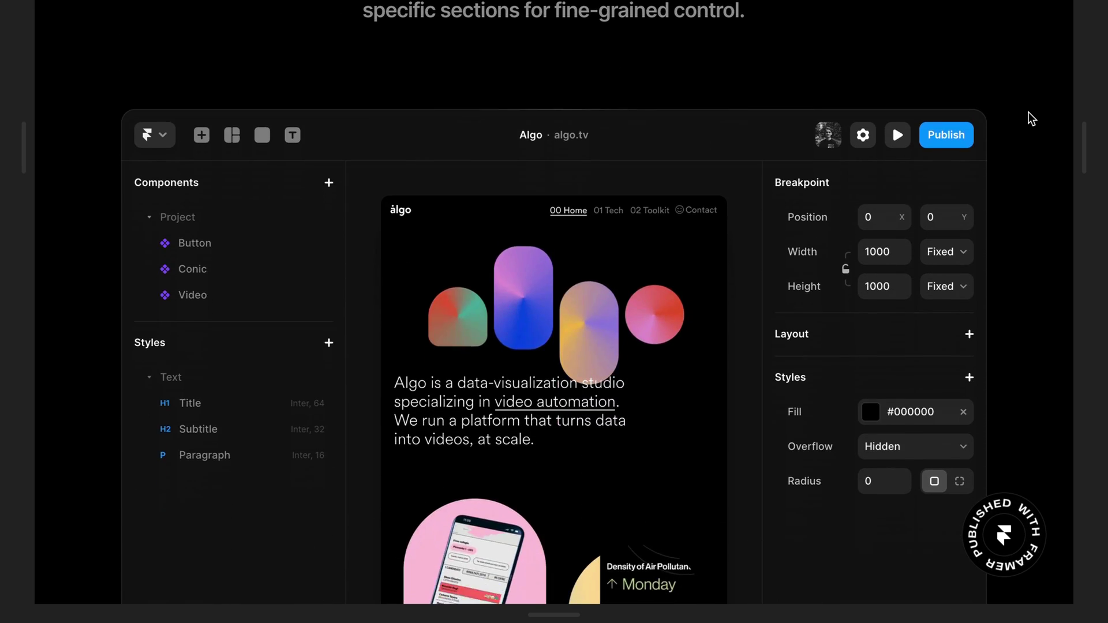
scroll(1029, 112, up, 6)
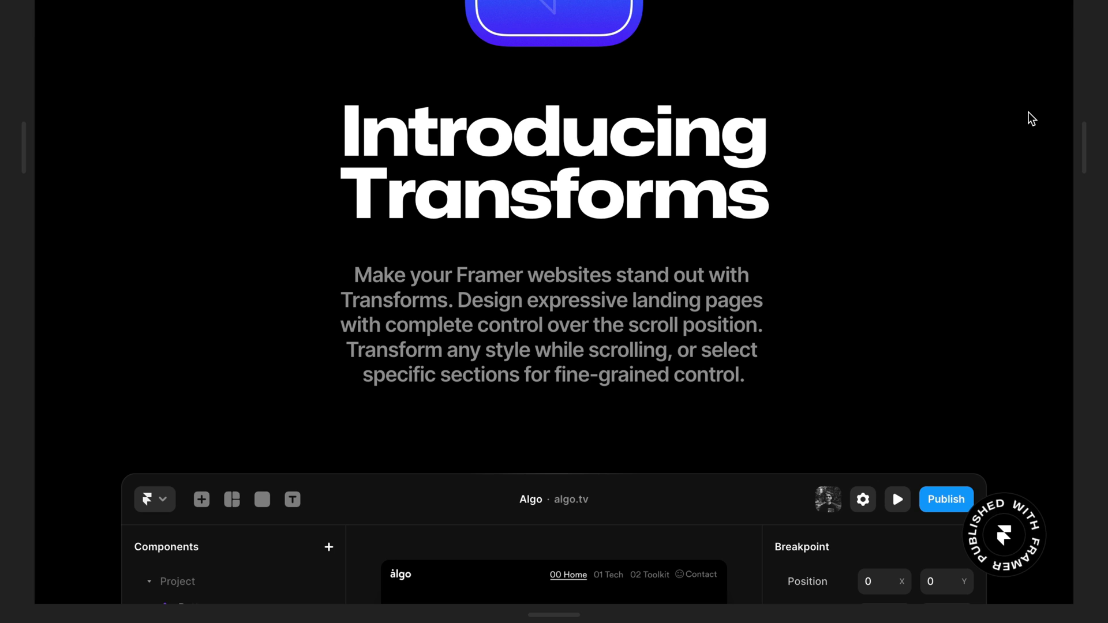
scroll(1028, 112, down, 3)
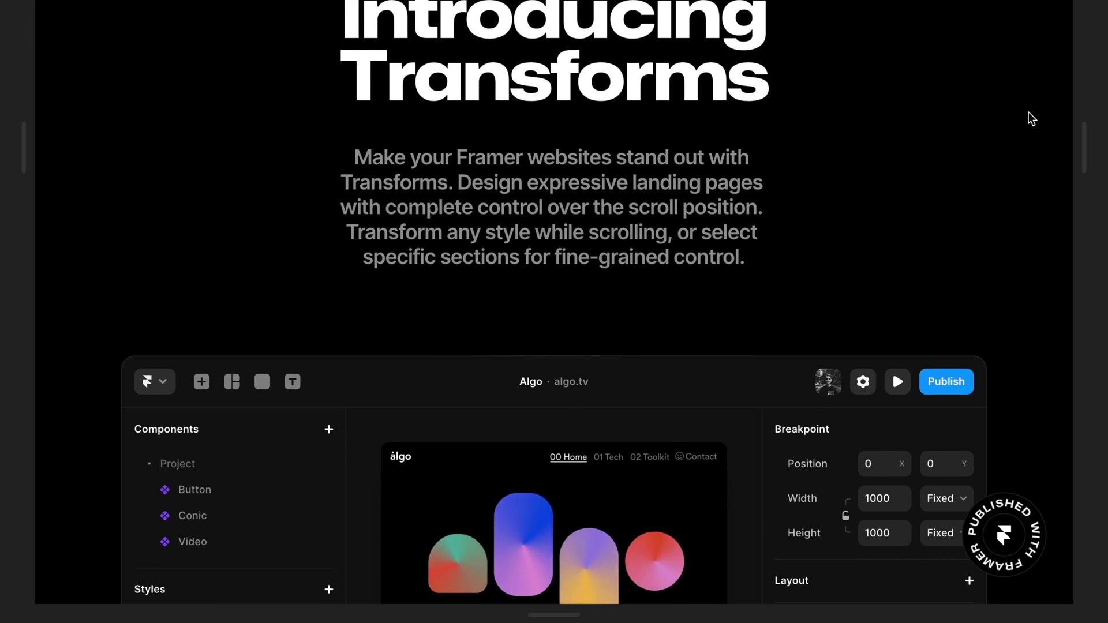
scroll(1029, 112, down, 2)
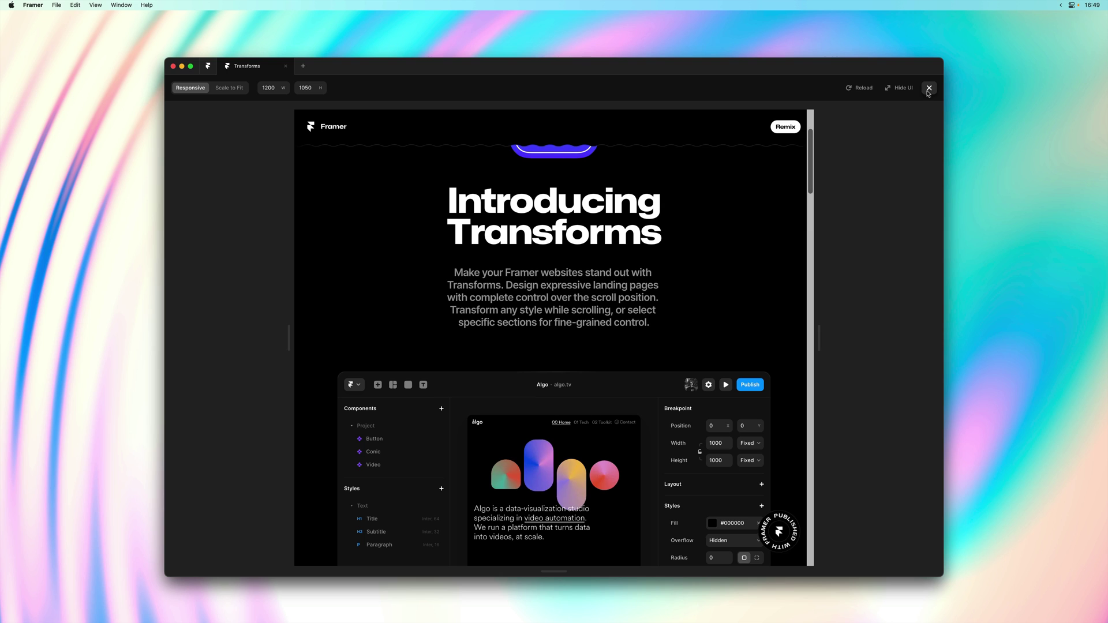
click(929, 88)
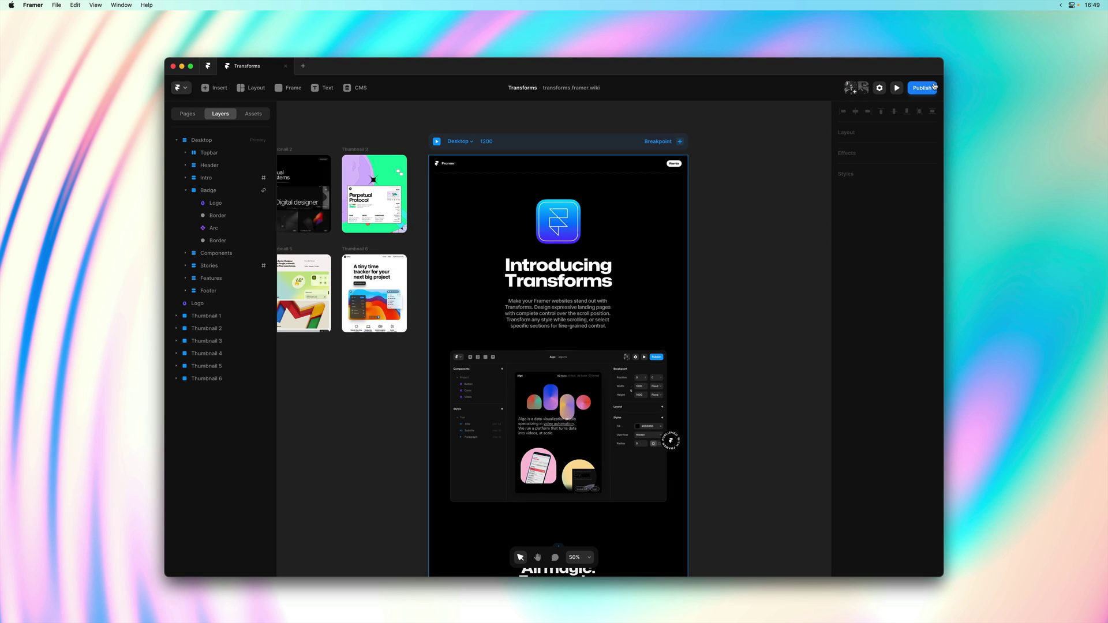
Add a Spring transition to the Scroll Transform effect on the badge's Arc text layer.
scroll(680, 445, up, 6)
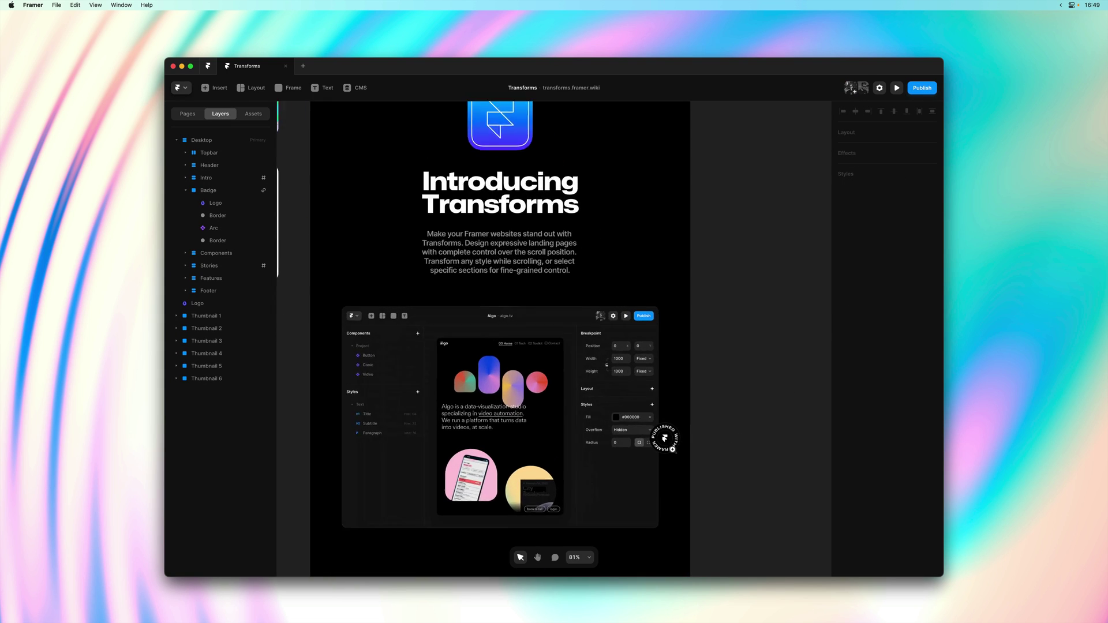
click(668, 451)
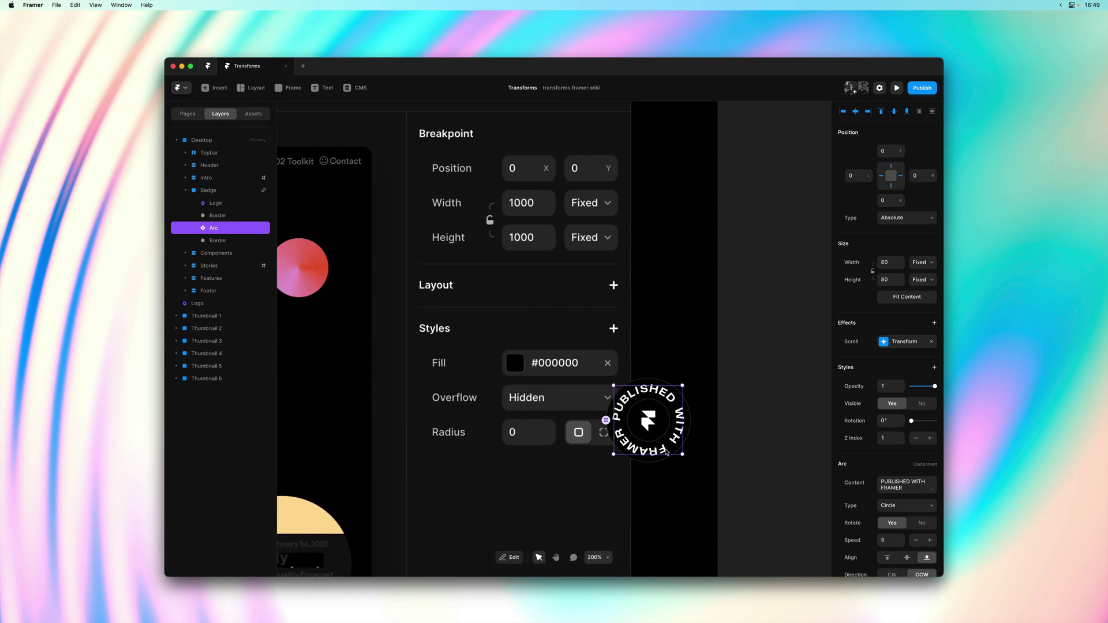
click(891, 343)
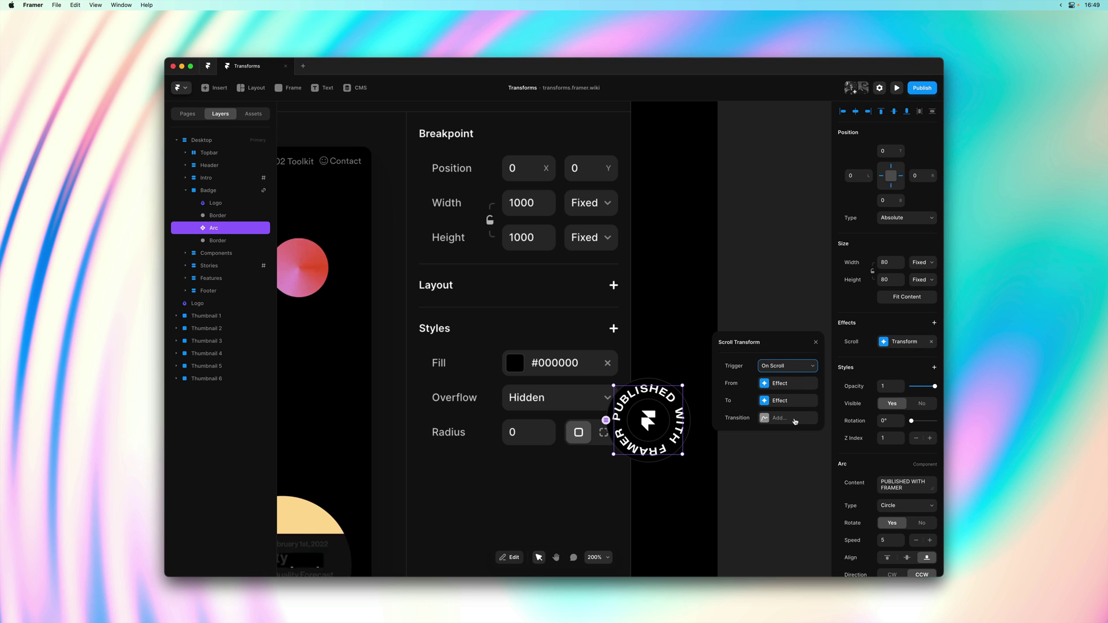
click(795, 419)
click(794, 419)
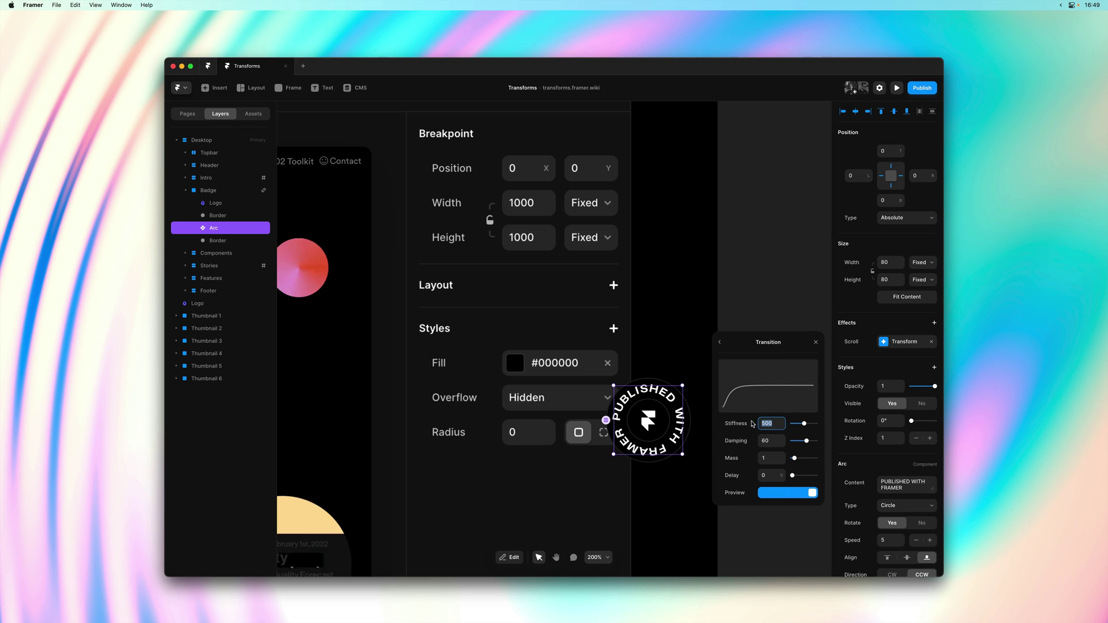
Set the Spring transition's stiffness to 300, close the effect settings and deselect the Arc layer.
text(400)
key(Tab)
drag(783, 427, 783, 422)
click(782, 427)
click(772, 424)
text(300)
key(Return)
click(720, 342)
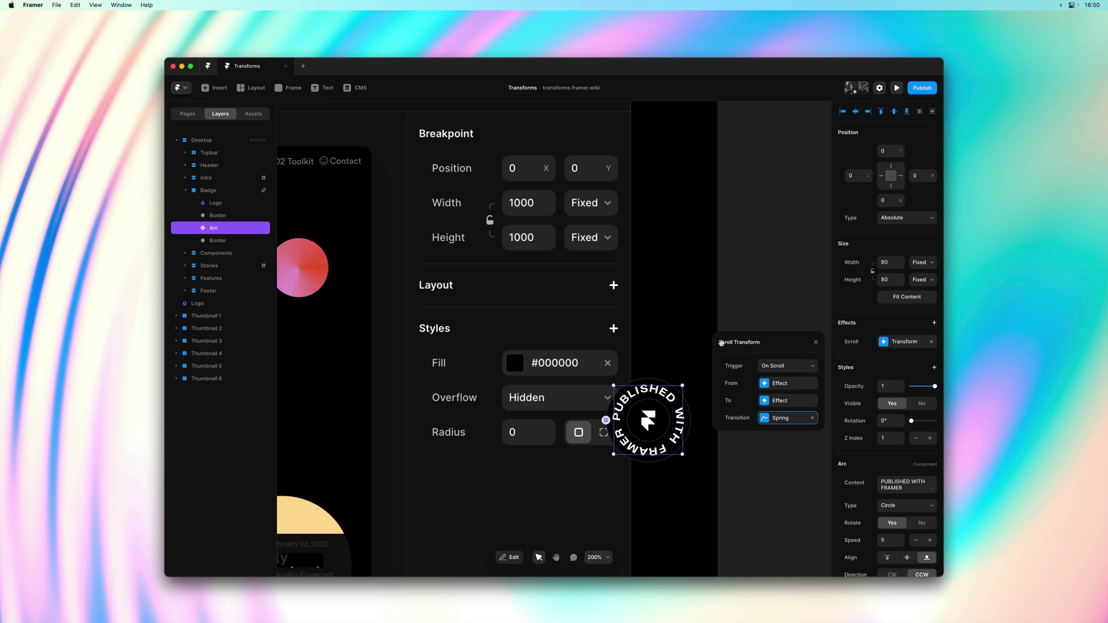
click(816, 344)
click(768, 319)
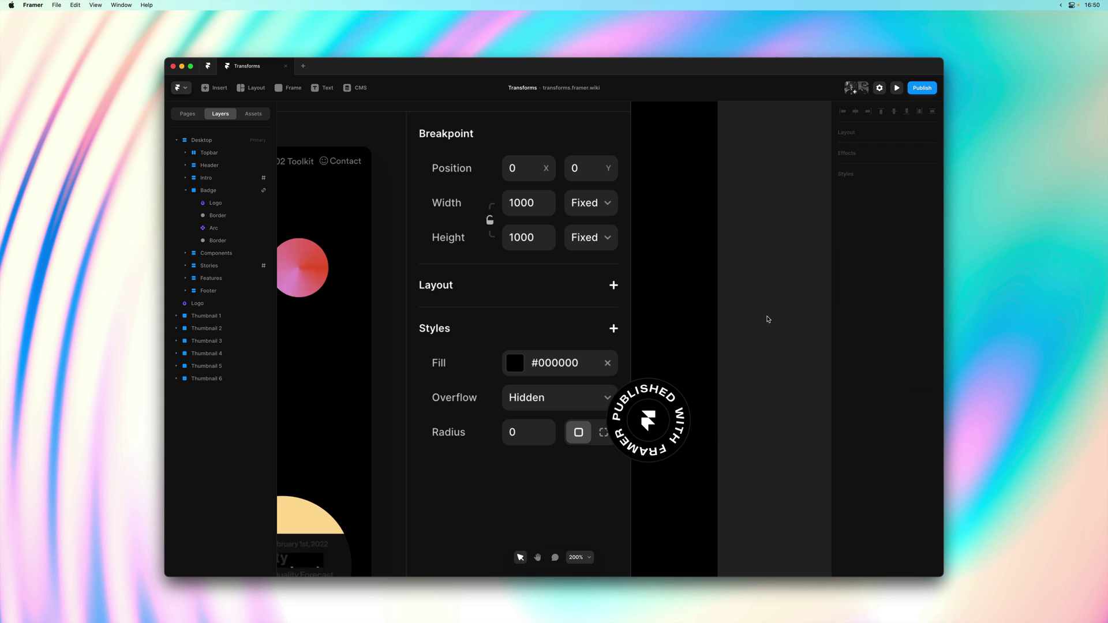
Preview the Desktop page again and scroll back and forth to examine the badge's rotation with the Spring transition applied.
scroll(768, 319, down, 10)
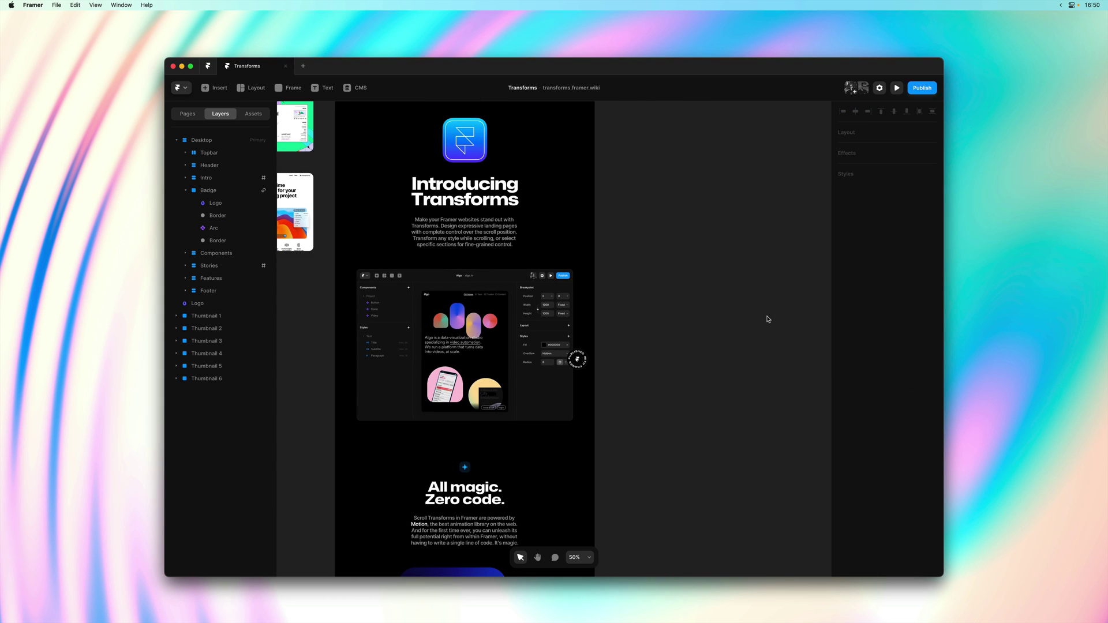
key(space)
drag(642, 229, 752, 344)
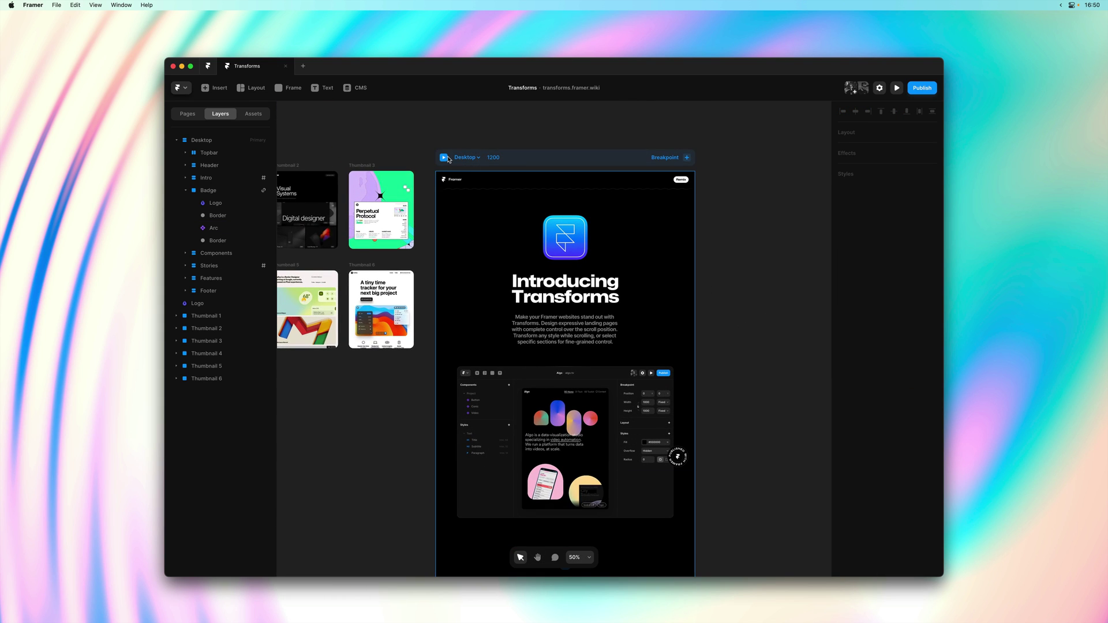
click(447, 158)
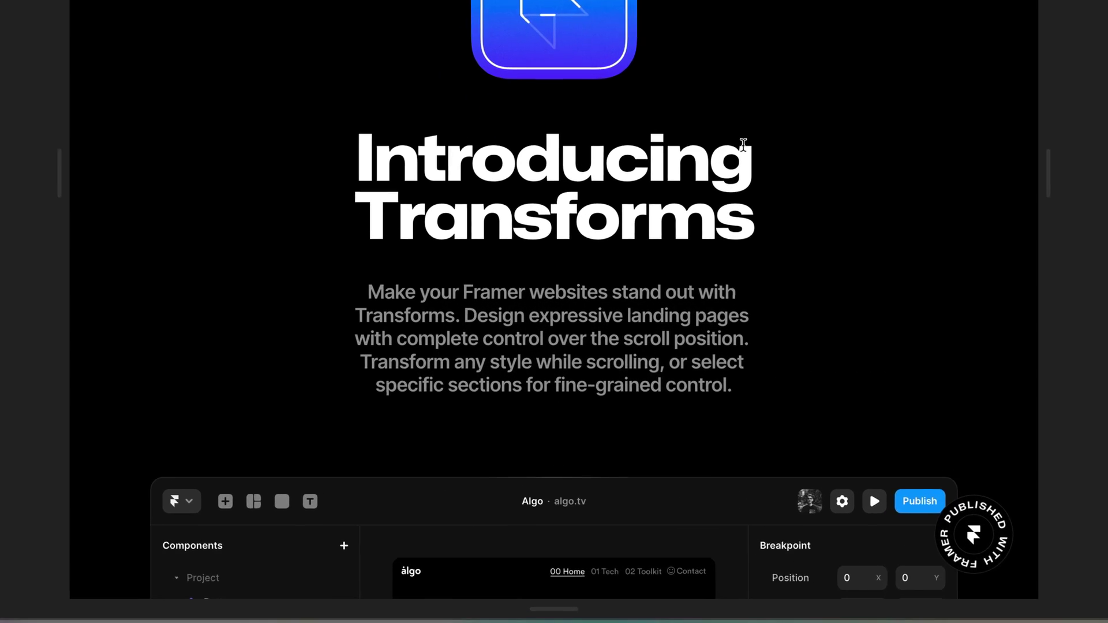
scroll(656, 321, down, 10)
scroll(757, 117, up, 5)
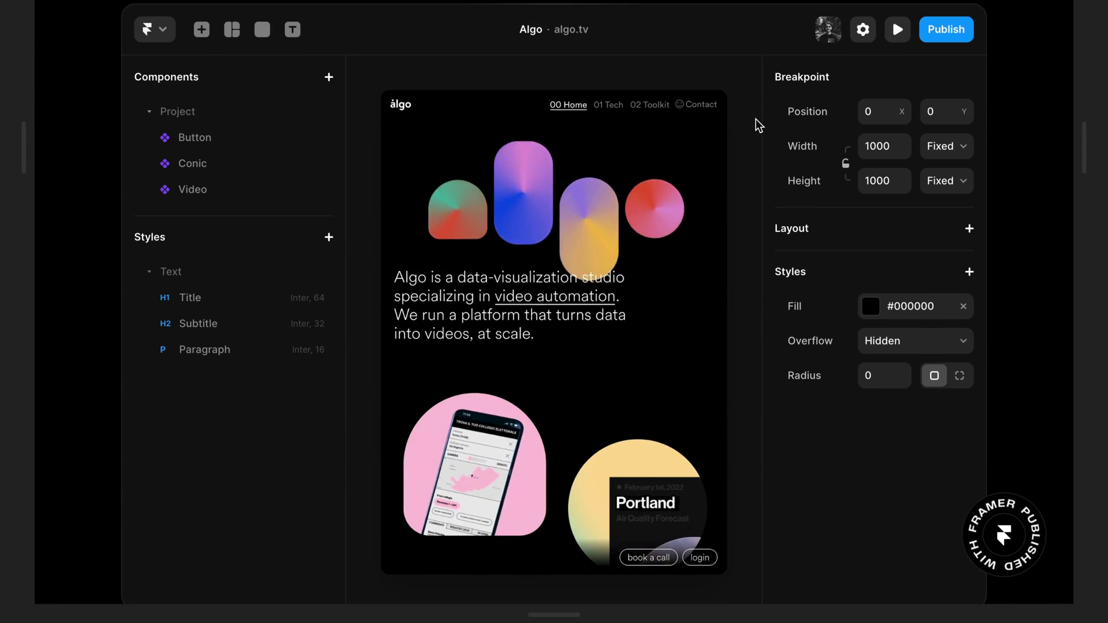
scroll(756, 119, down, 4)
scroll(756, 119, down, 3)
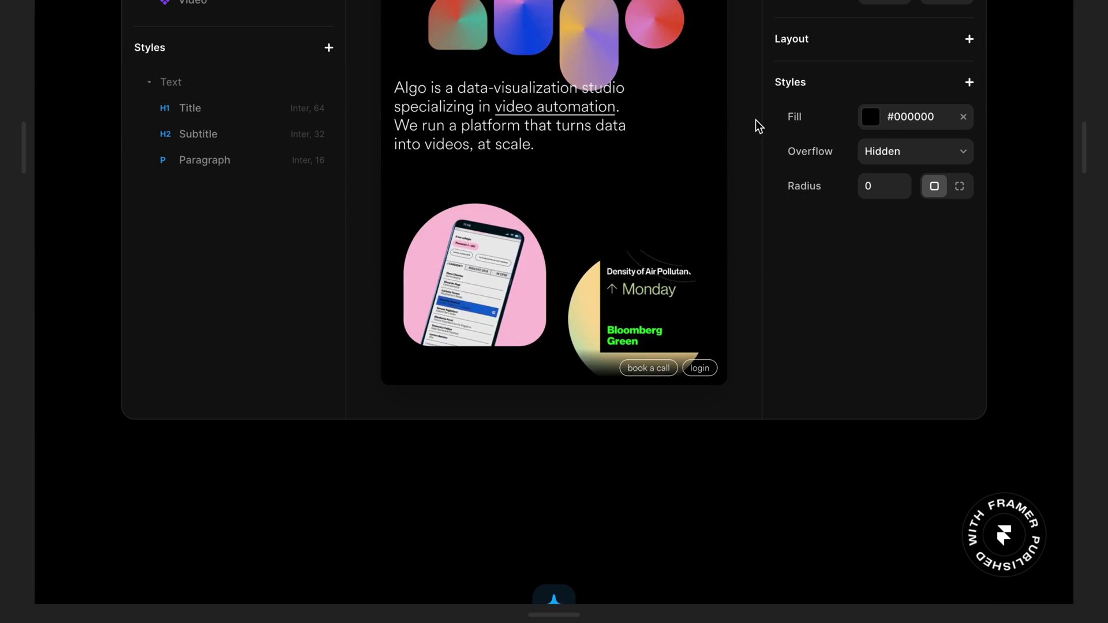
scroll(756, 120, up, 8)
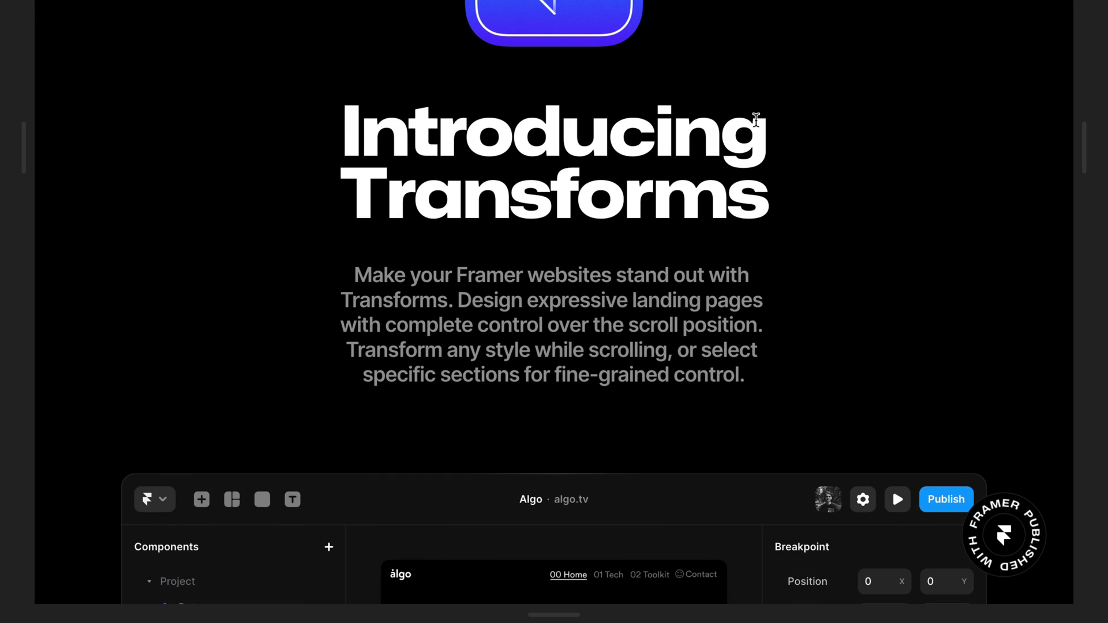
scroll(755, 123, down, 10)
scroll(754, 126, up, 7)
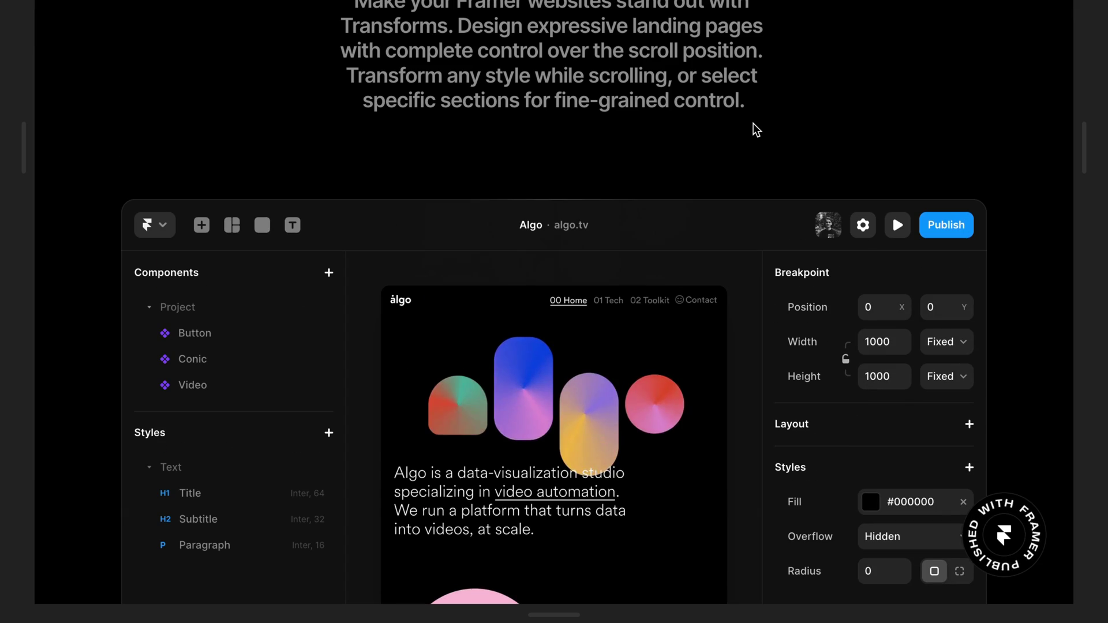
scroll(754, 123, up, 5)
scroll(753, 123, down, 7)
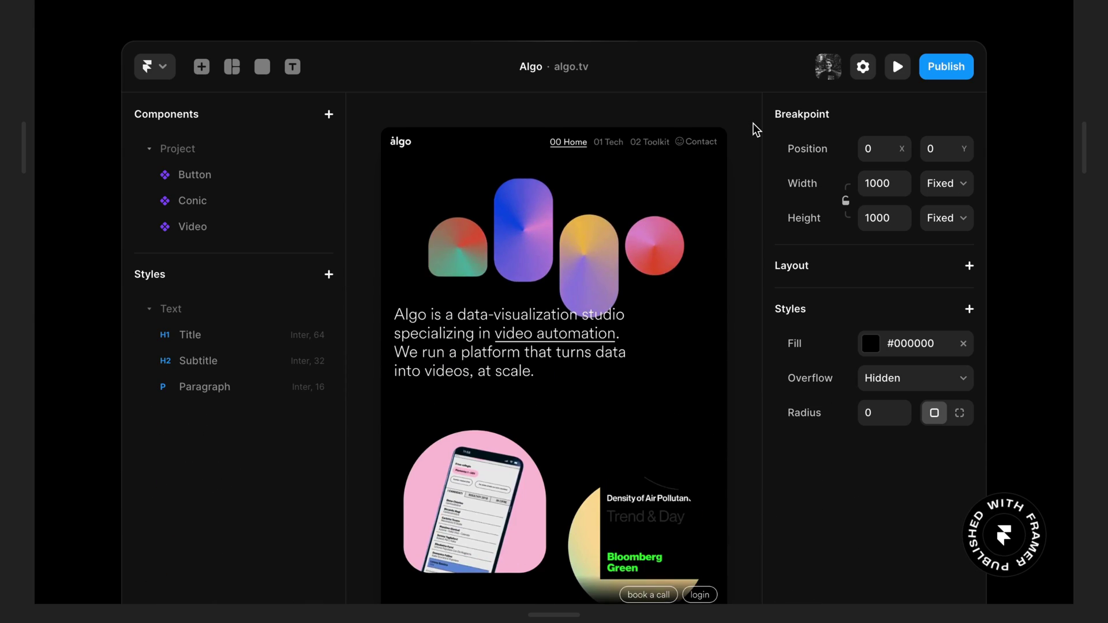
scroll(753, 123, down, 8)
scroll(754, 123, up, 8)
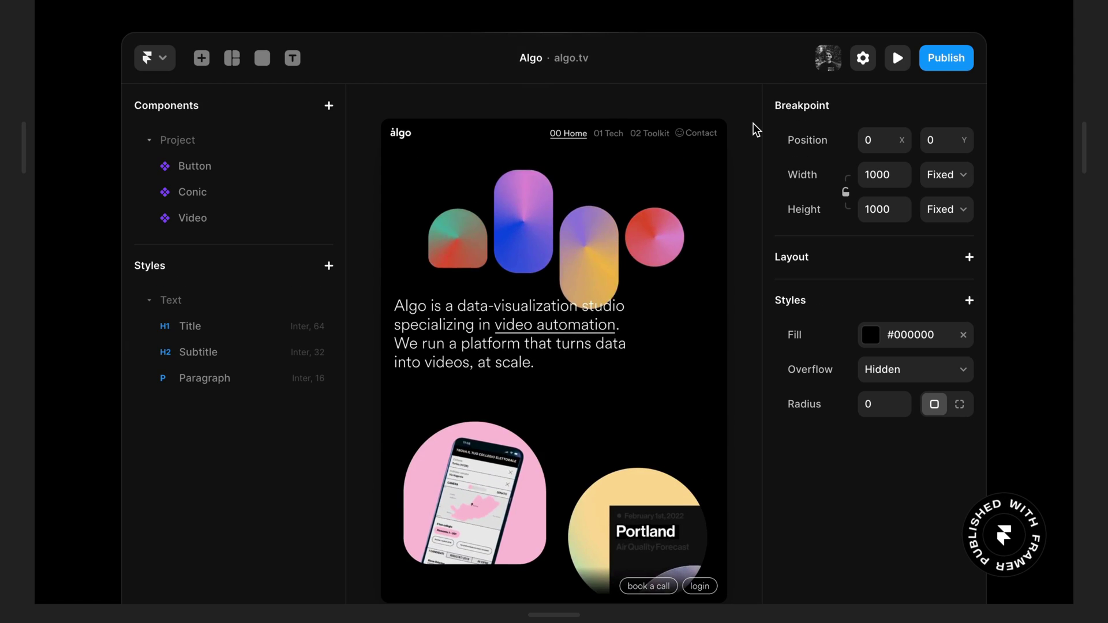
scroll(754, 123, down, 4)
scroll(754, 123, up, 10)
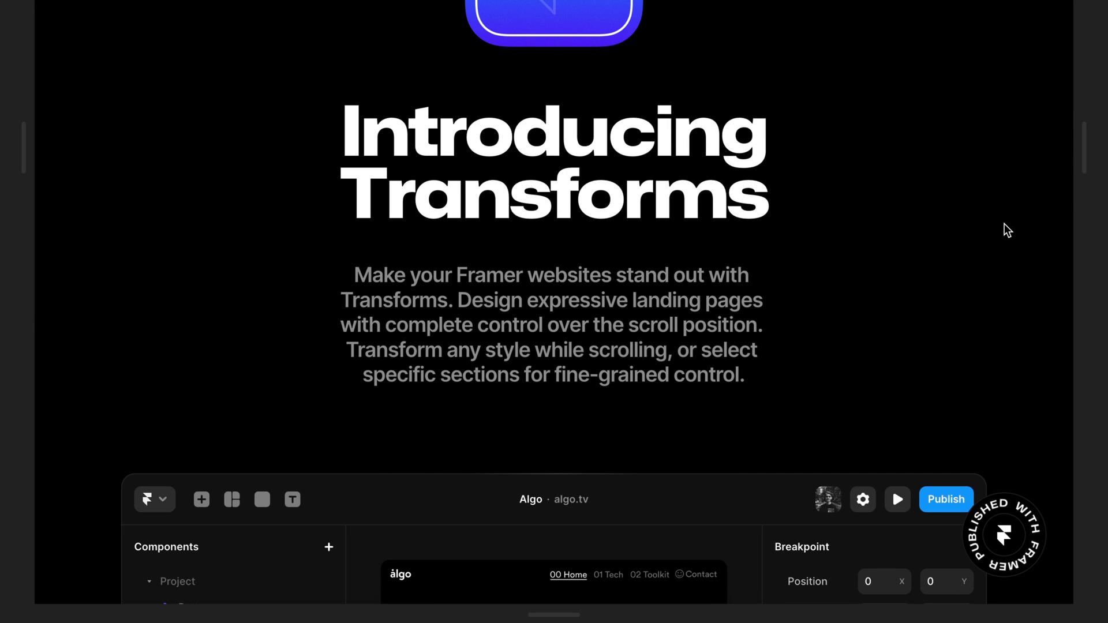
scroll(1004, 229, down, 4)
scroll(1007, 230, up, 4)
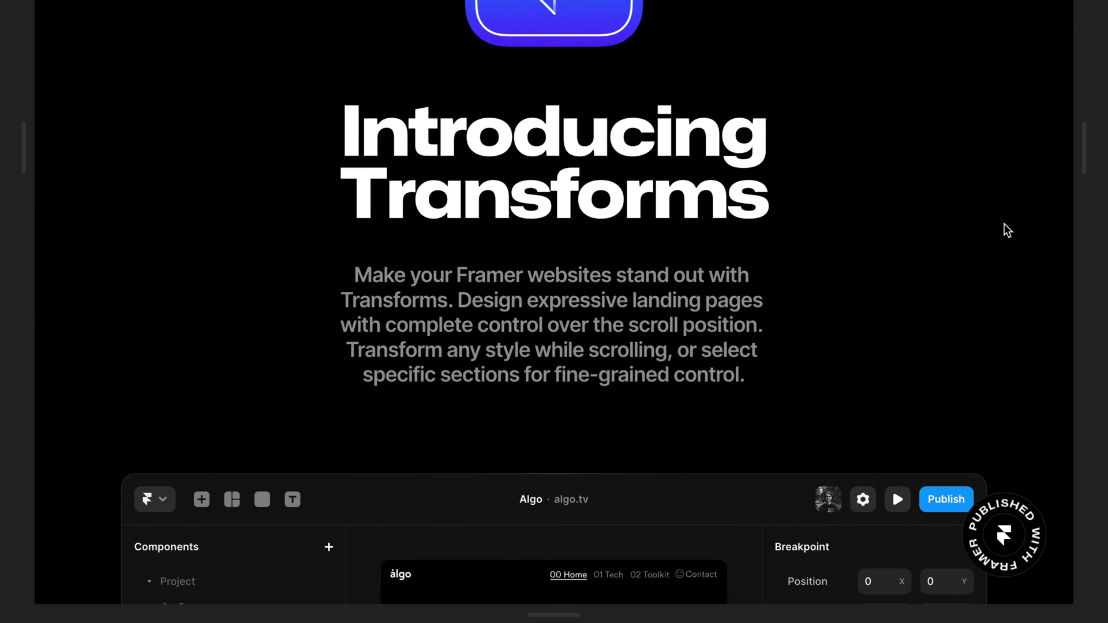
scroll(1007, 229, down, 10)
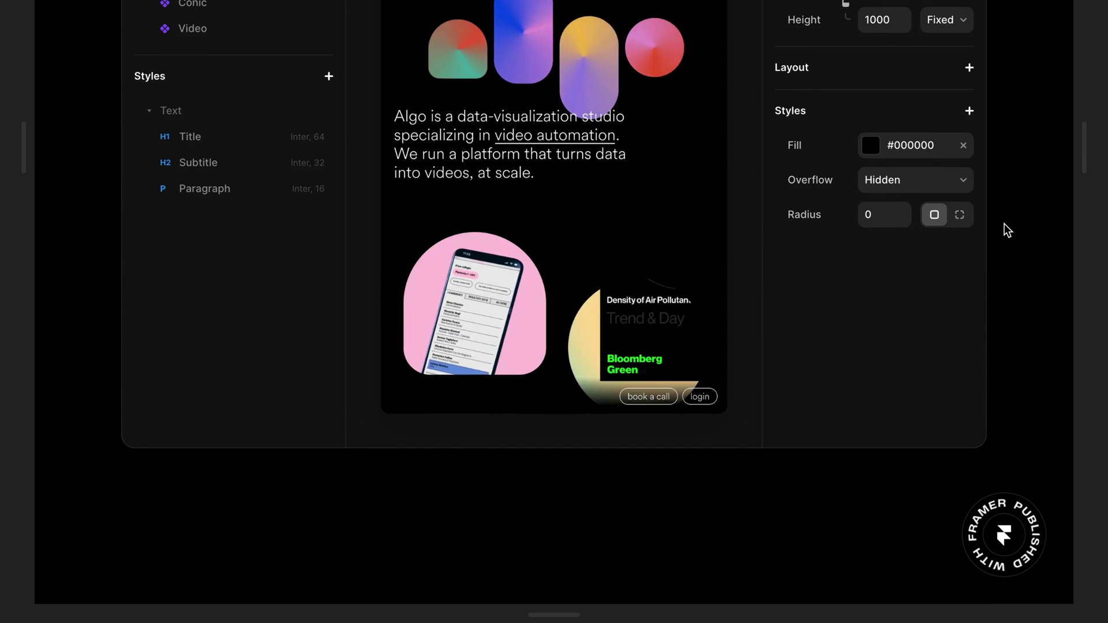
scroll(1004, 225, down, 4)
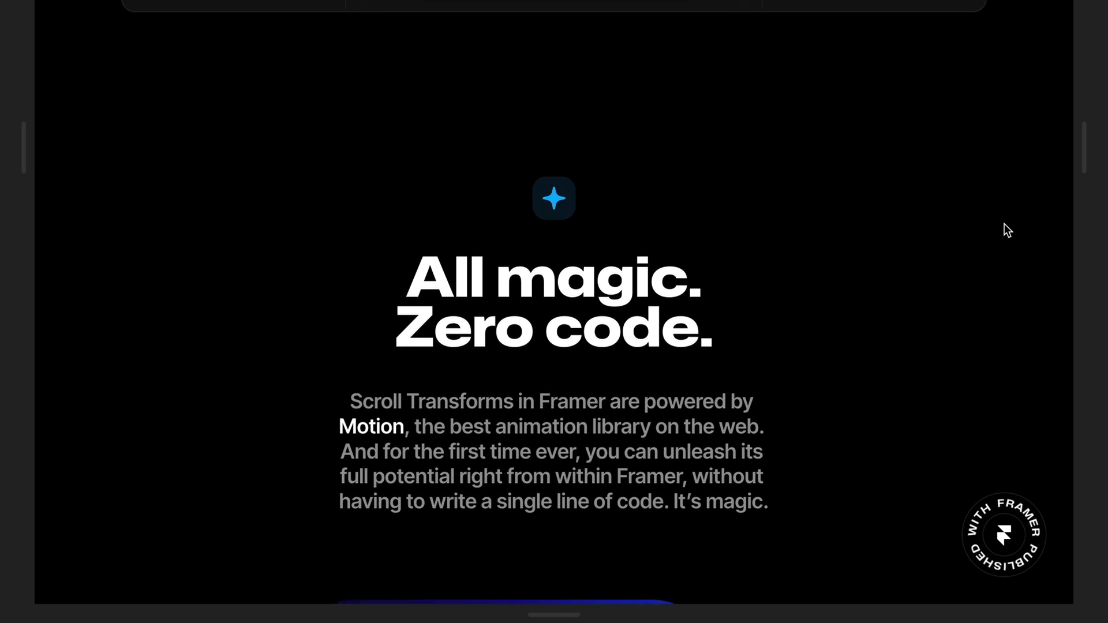
scroll(1005, 225, down, 8)
scroll(1005, 224, up, 10)
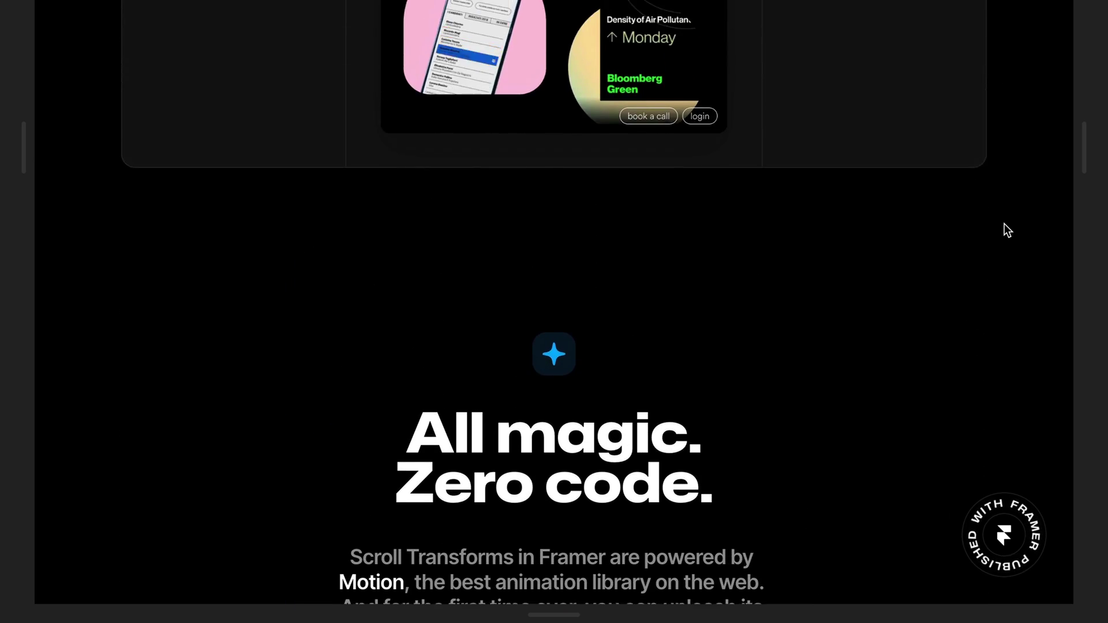
scroll(1004, 224, up, 10)
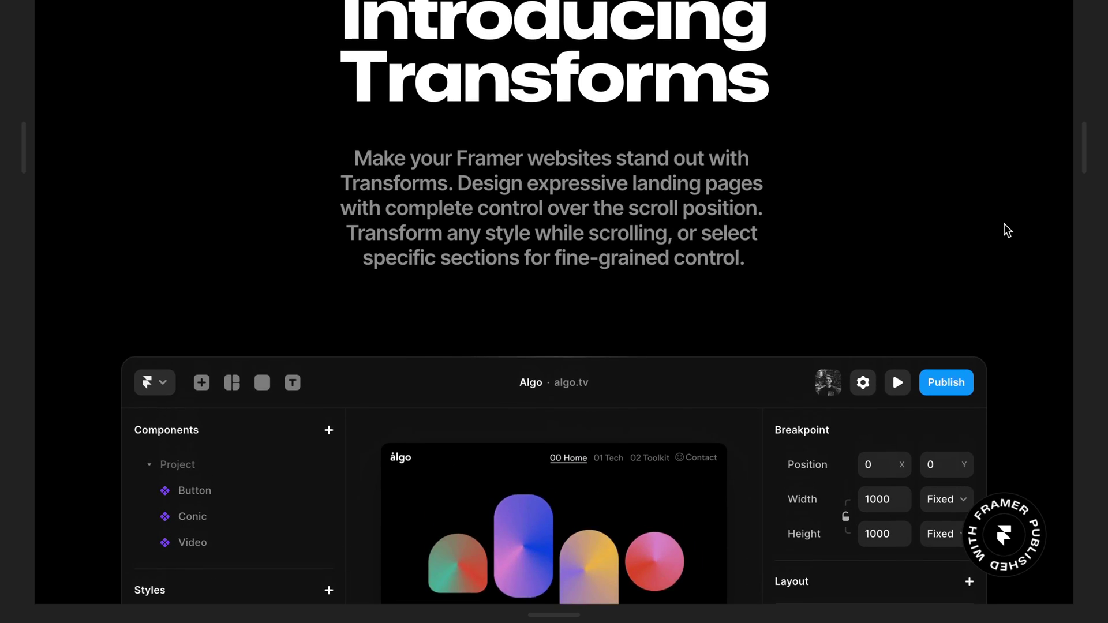
Return to the start of the previewed page, exit the preview and clear the selection on the canvas.
scroll(1004, 224, up, 2)
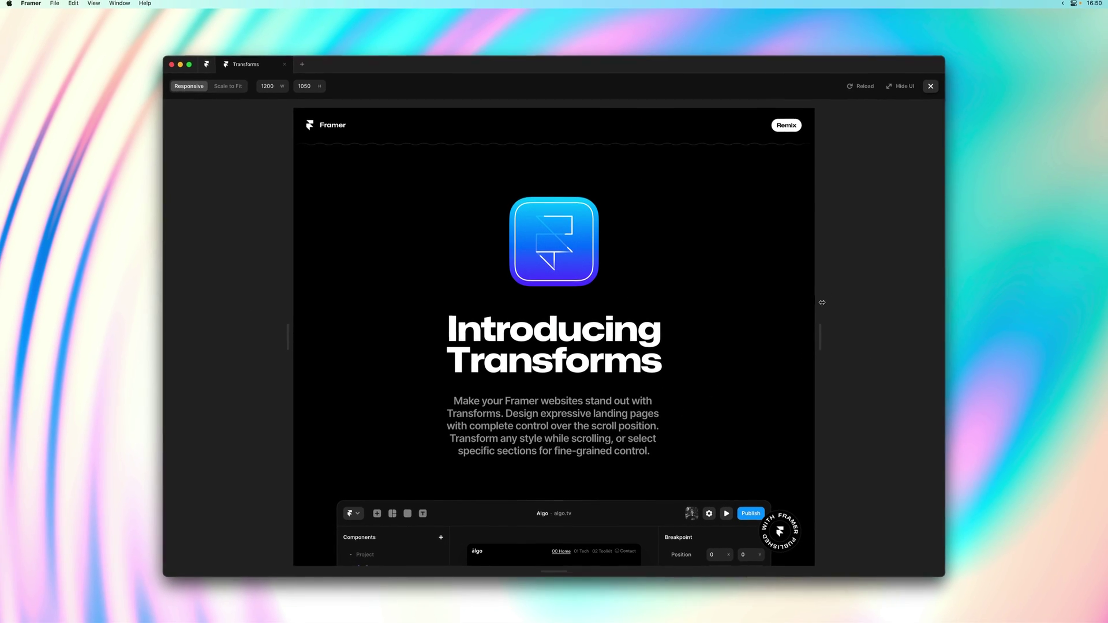
click(928, 90)
click(755, 241)
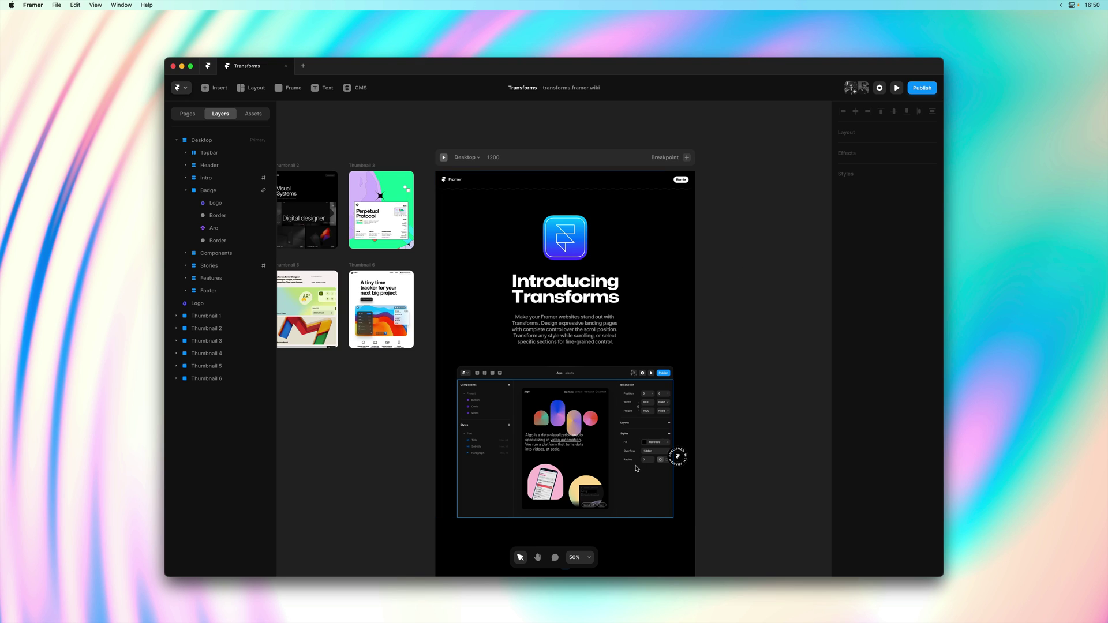
Add a Scroll Transform effect to the Header's App layer and set its trigger to Layer in View.
click(629, 500)
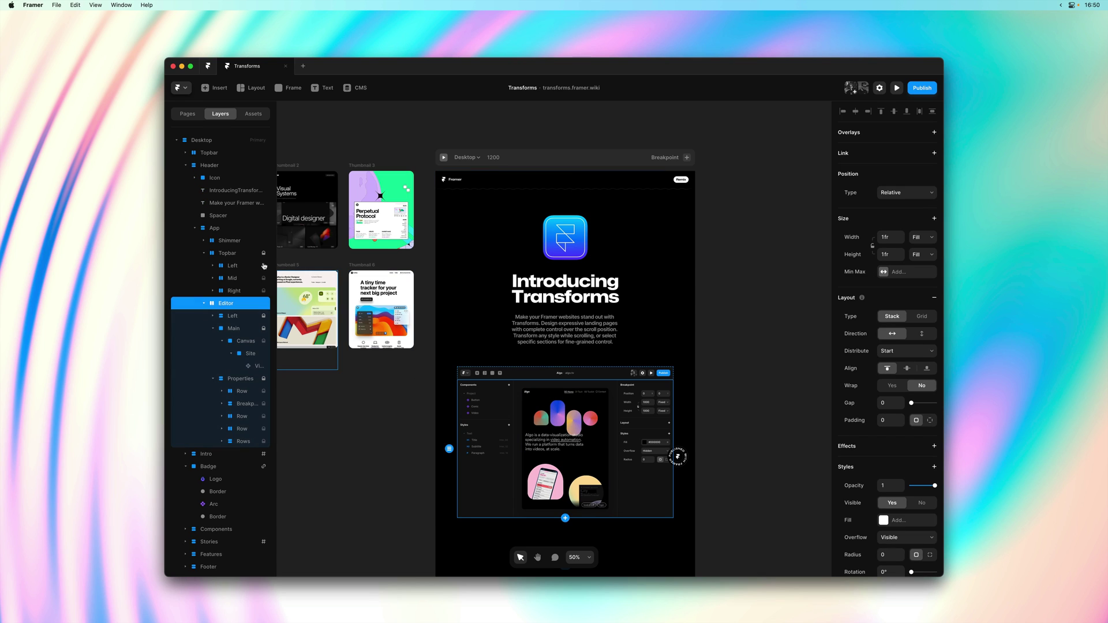
click(219, 230)
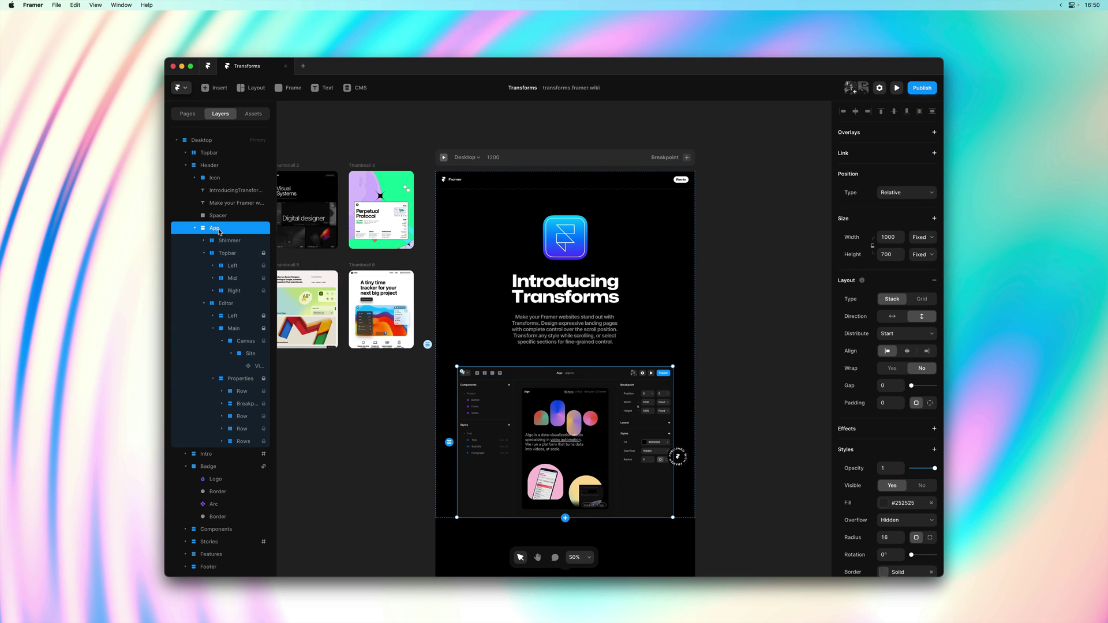
click(873, 433)
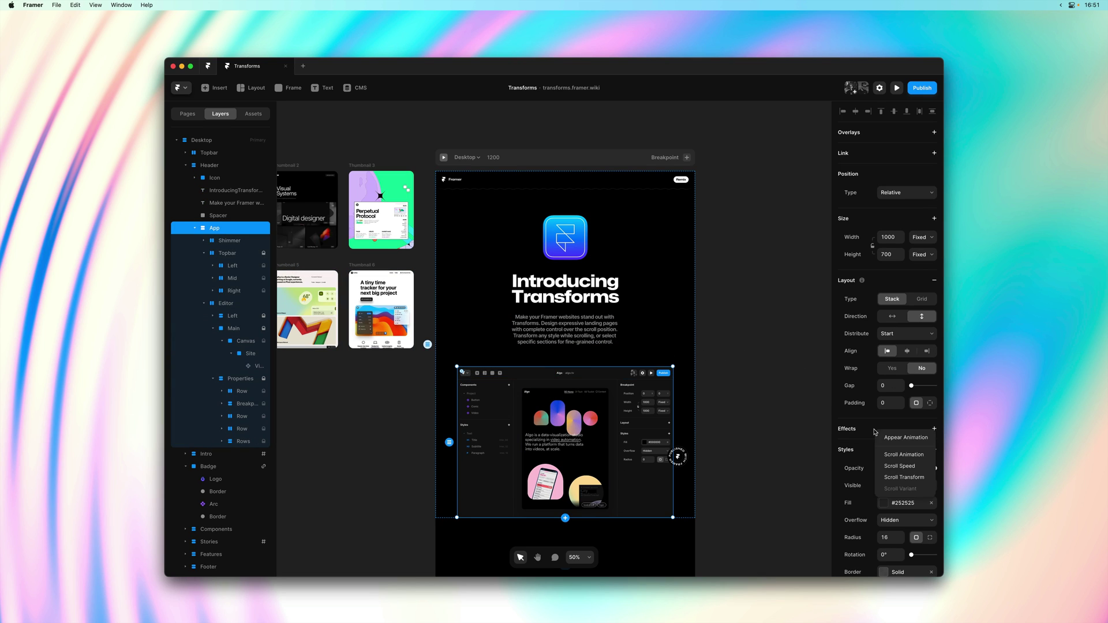
click(912, 480)
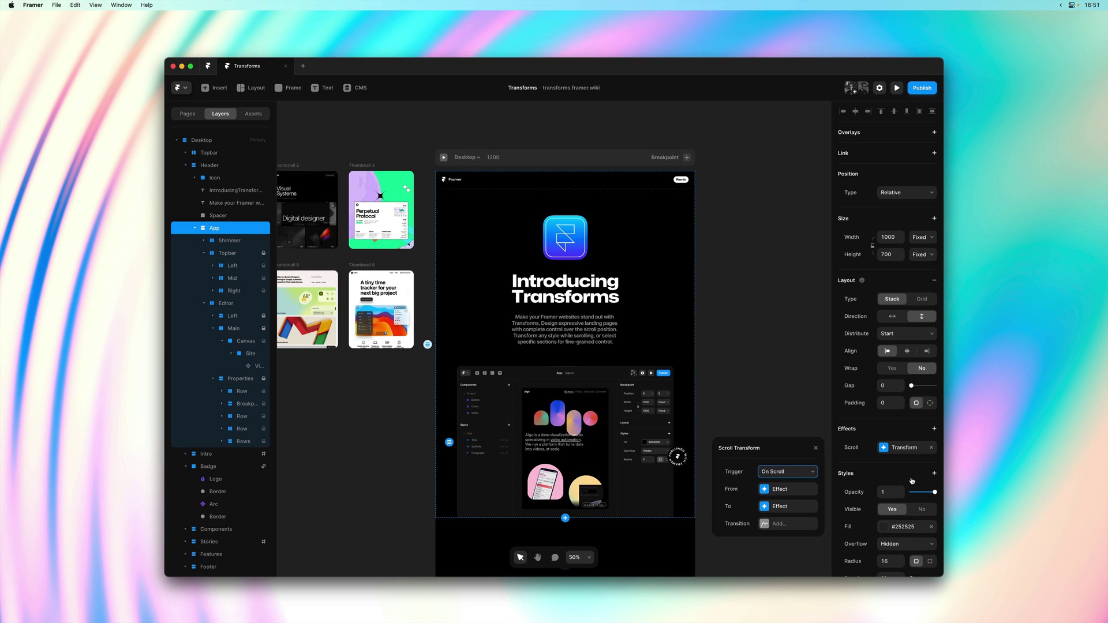
click(802, 472)
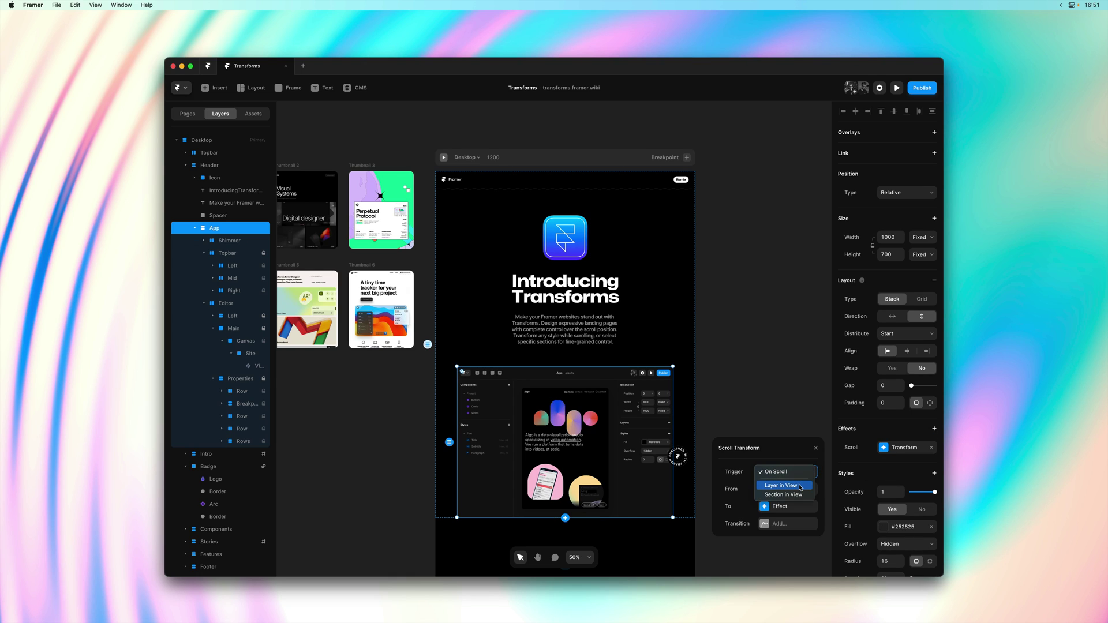
click(800, 487)
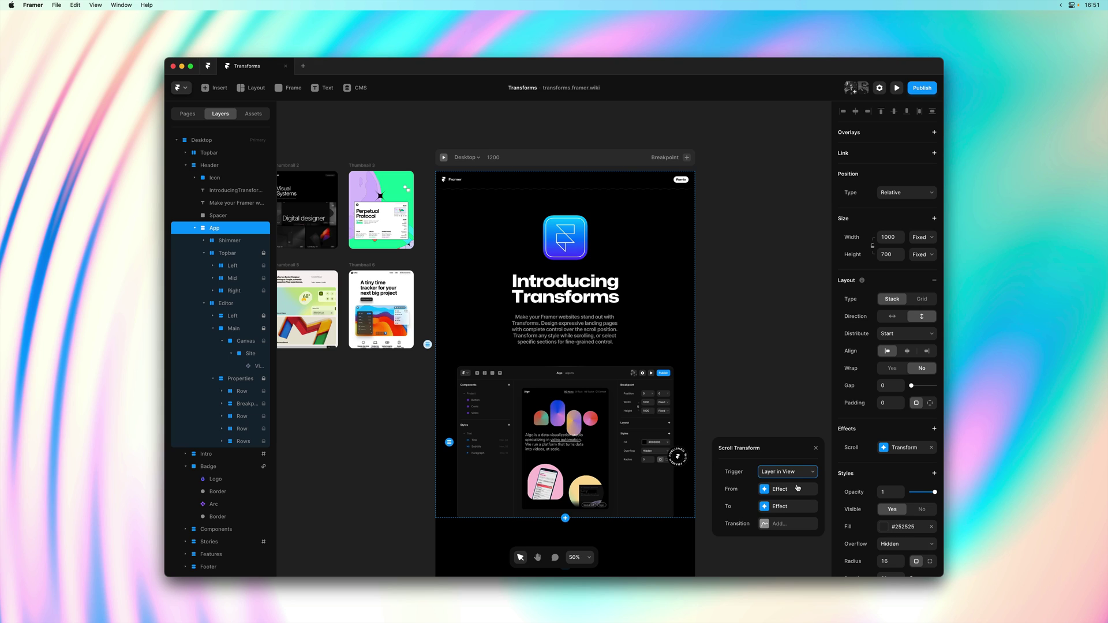
Set the App layer's From effect to opacity 0, scale 0.7 and Rotate X 10.
click(793, 490)
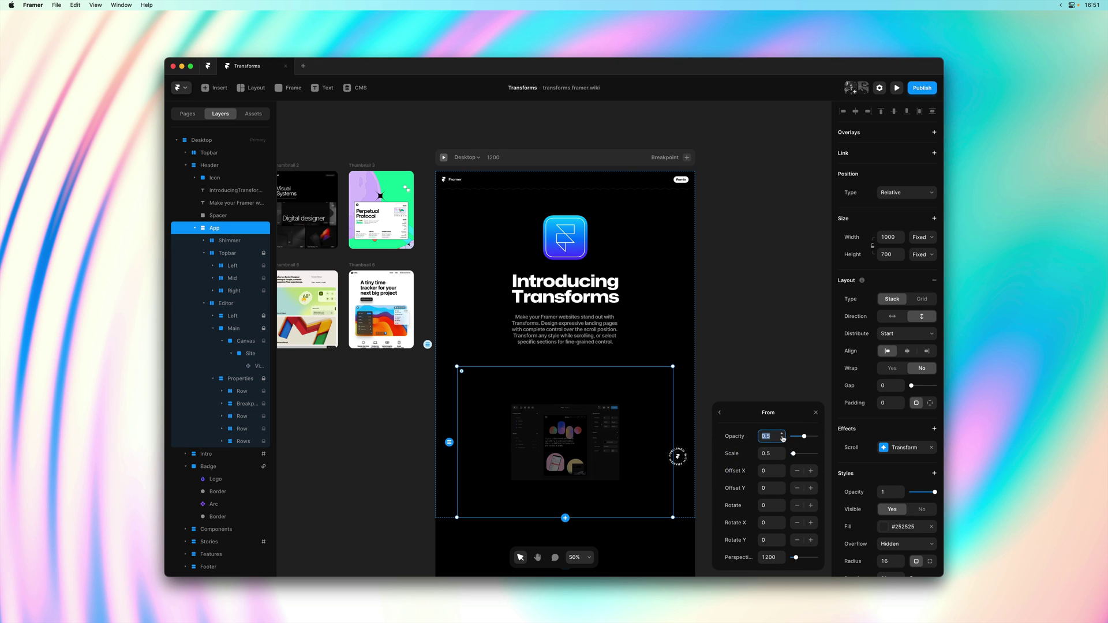
click(776, 453)
text(0.8)
key(Return)
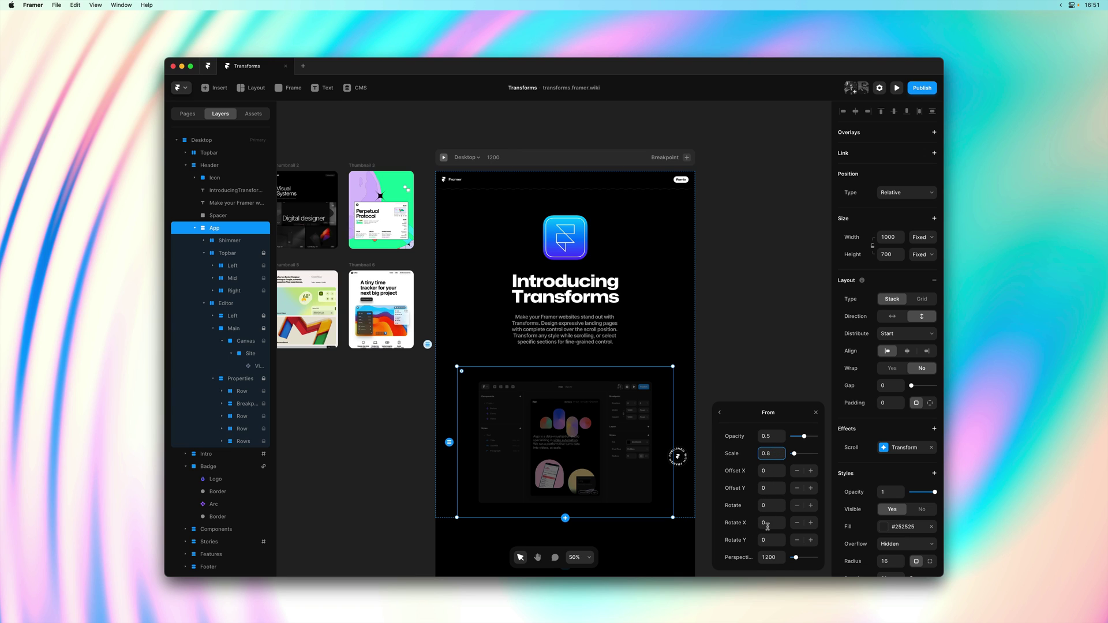
drag(781, 527, 783, 520)
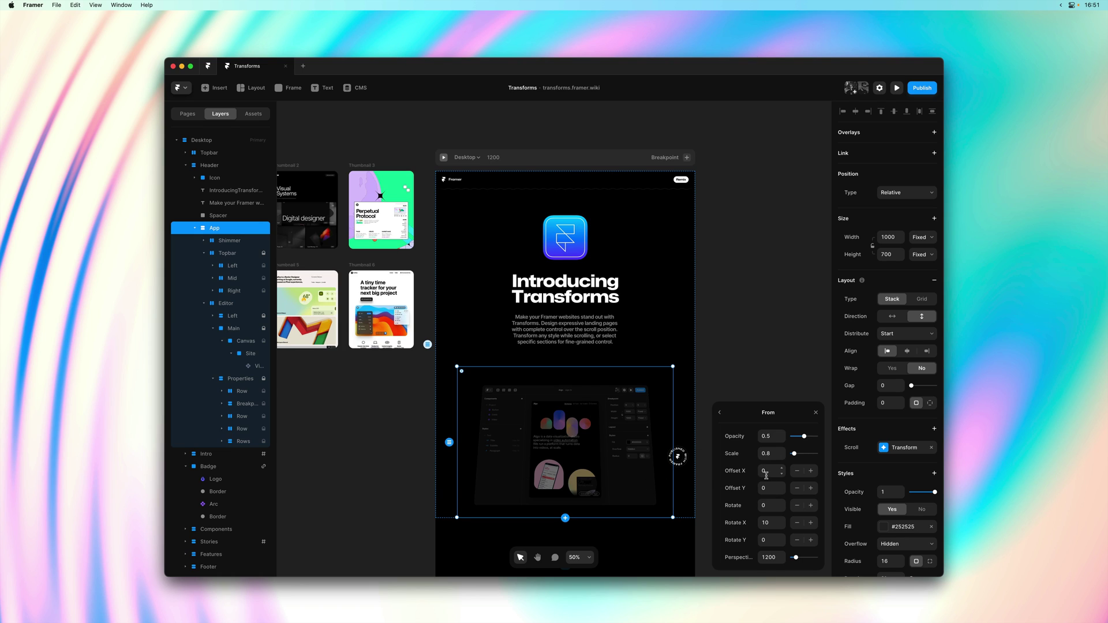
click(782, 458)
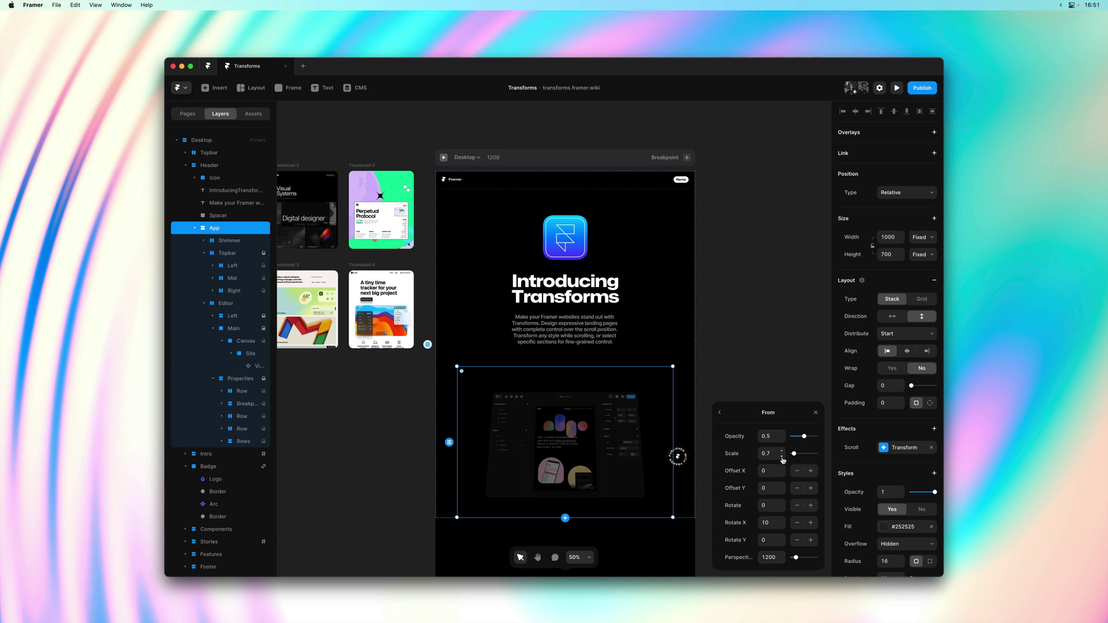
click(782, 451)
drag(802, 438, 790, 439)
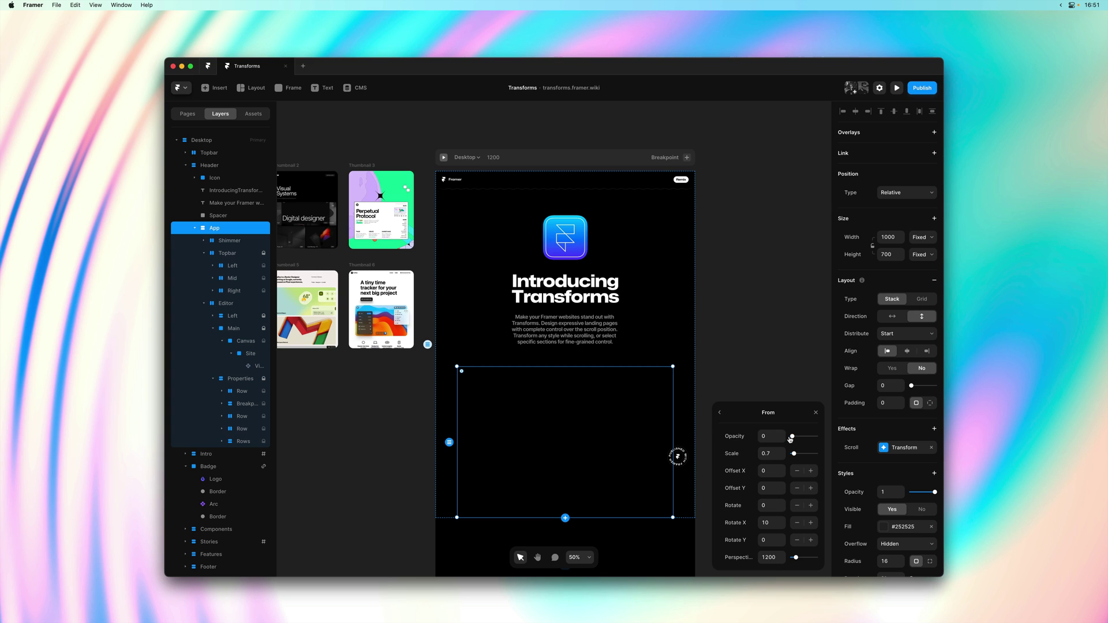
Check the App layer's To effect values and add a Spring transition to its Scroll Transform.
click(717, 413)
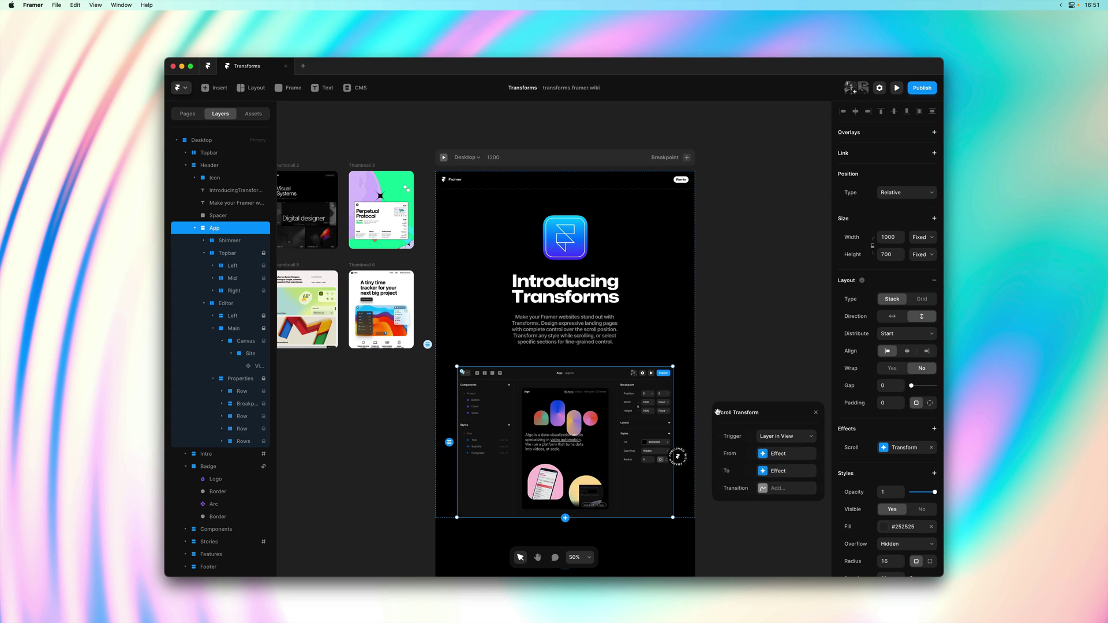
click(785, 475)
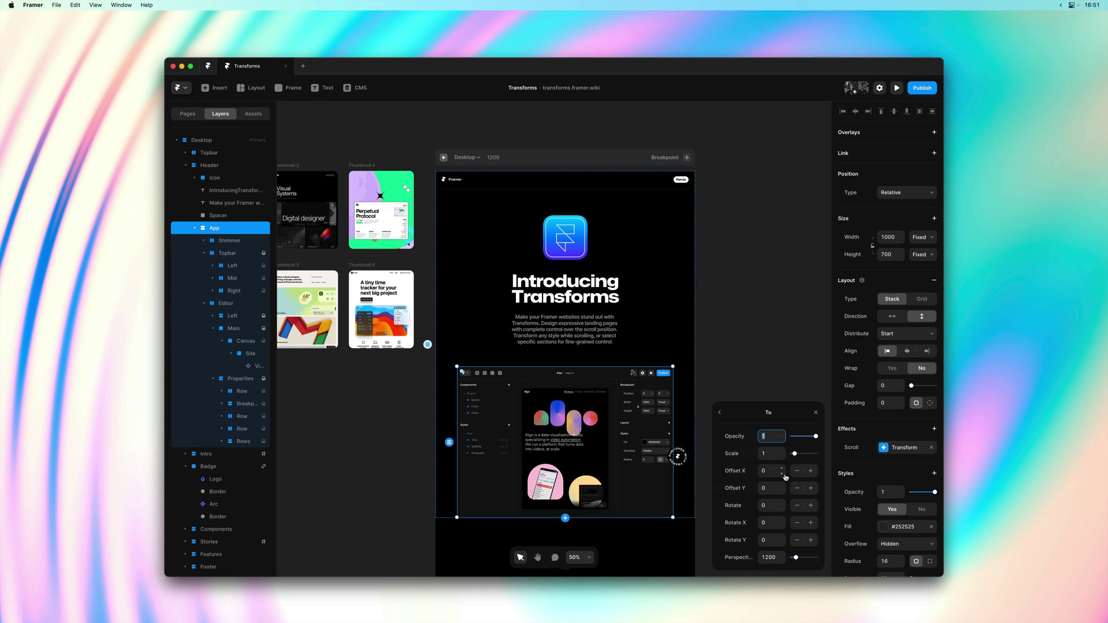
click(719, 413)
click(779, 488)
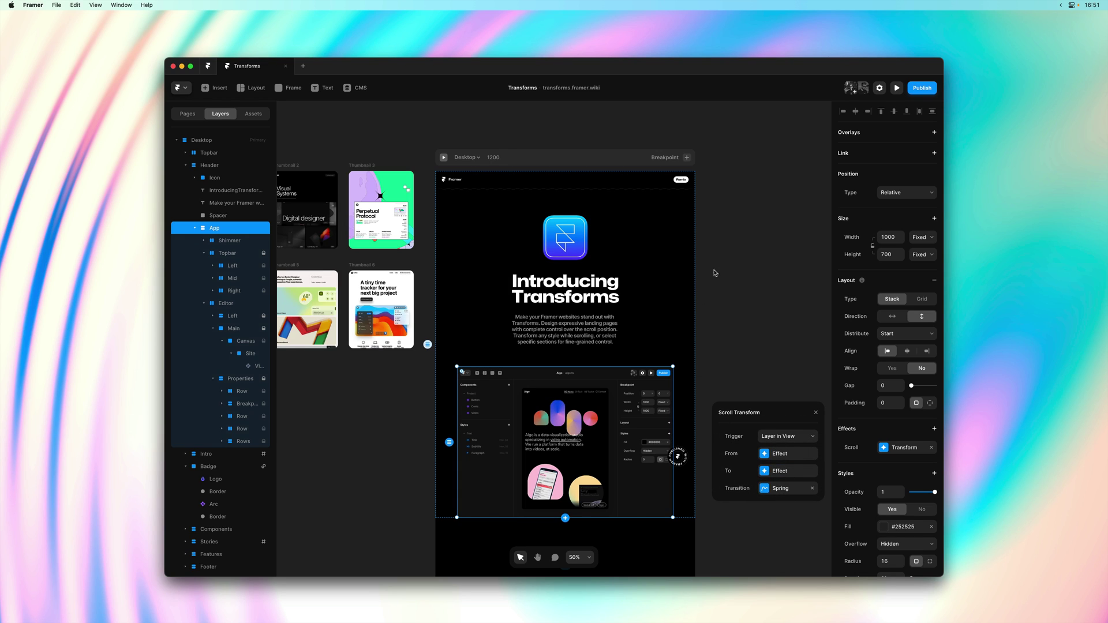
Preview the Desktop page, scroll back and forth to examine how the App layer transforms into view, and exit the preview.
click(445, 157)
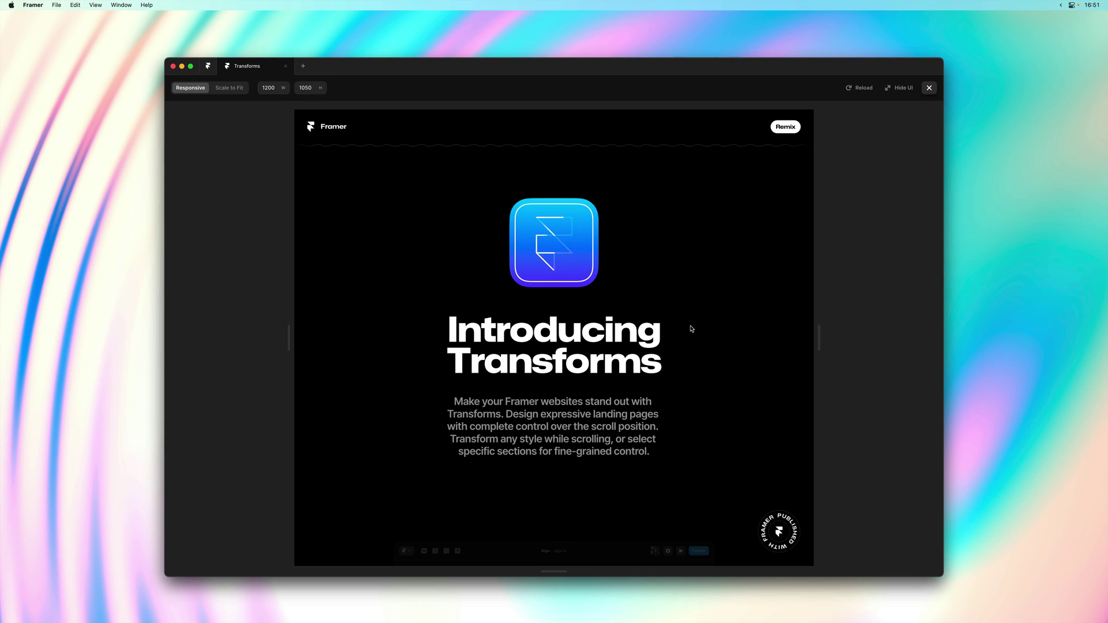
scroll(692, 329, down, 2)
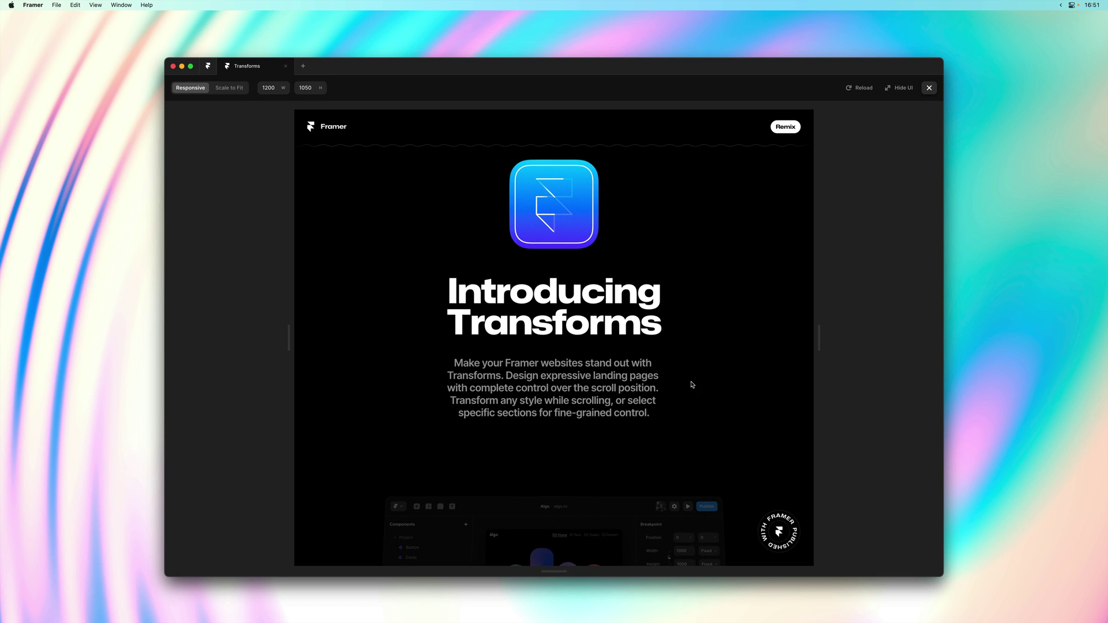
scroll(738, 333, down, 5)
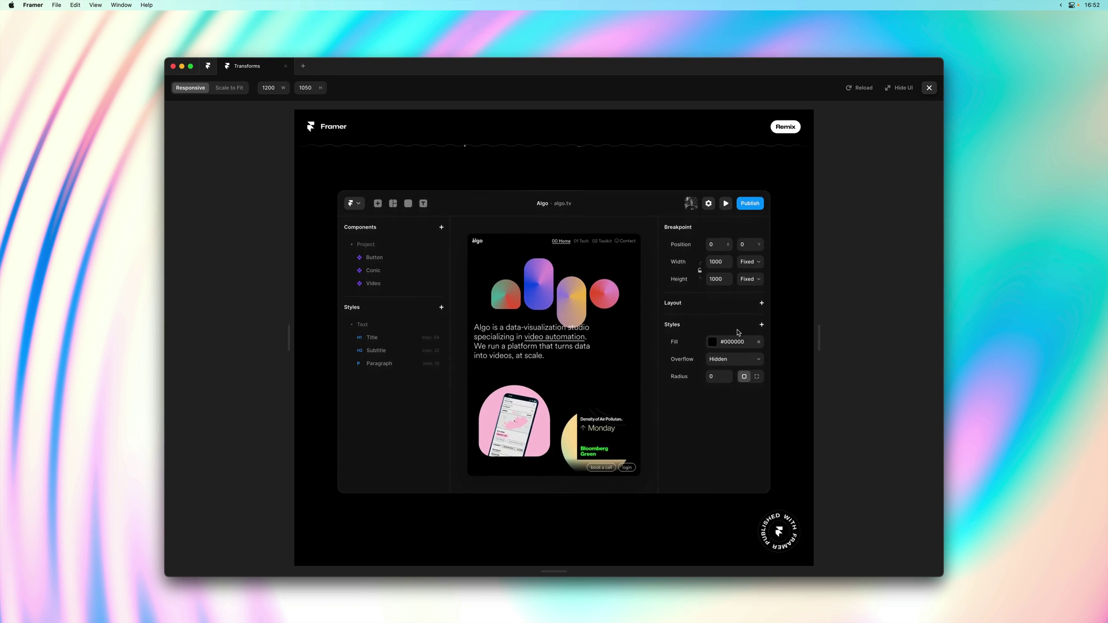
scroll(738, 333, up, 8)
scroll(738, 333, down, 5)
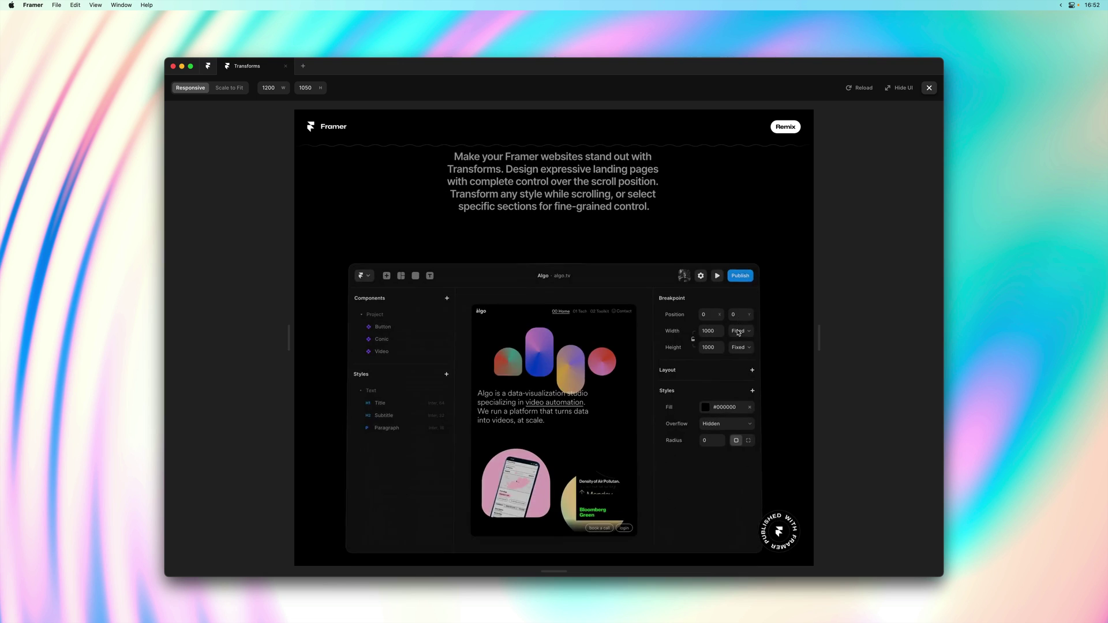
scroll(738, 333, up, 6)
scroll(738, 333, down, 5)
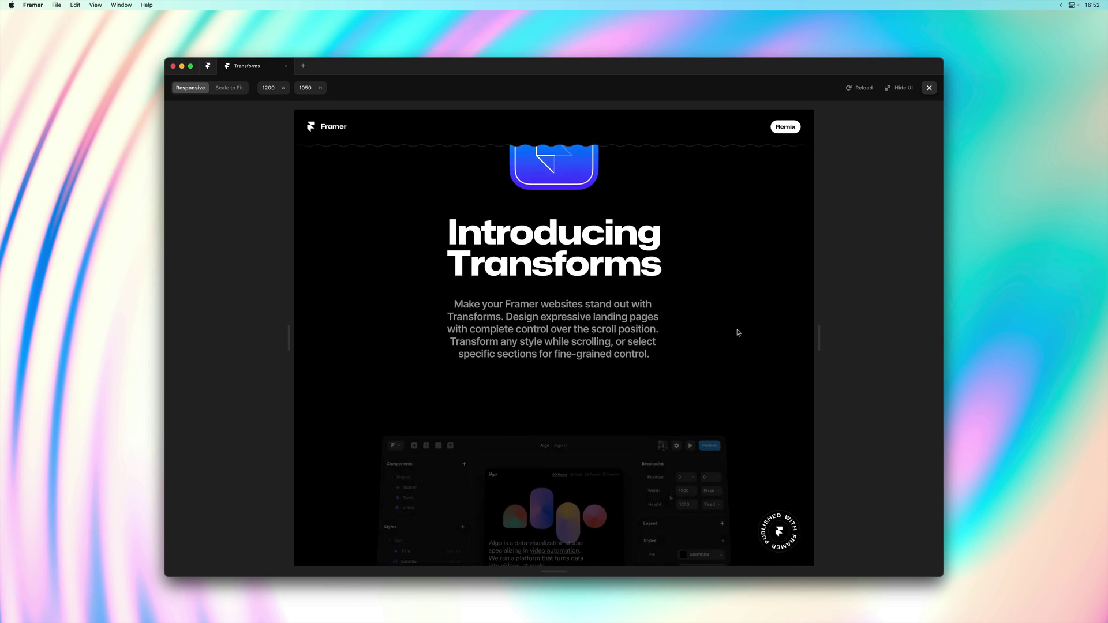
scroll(739, 333, up, 5)
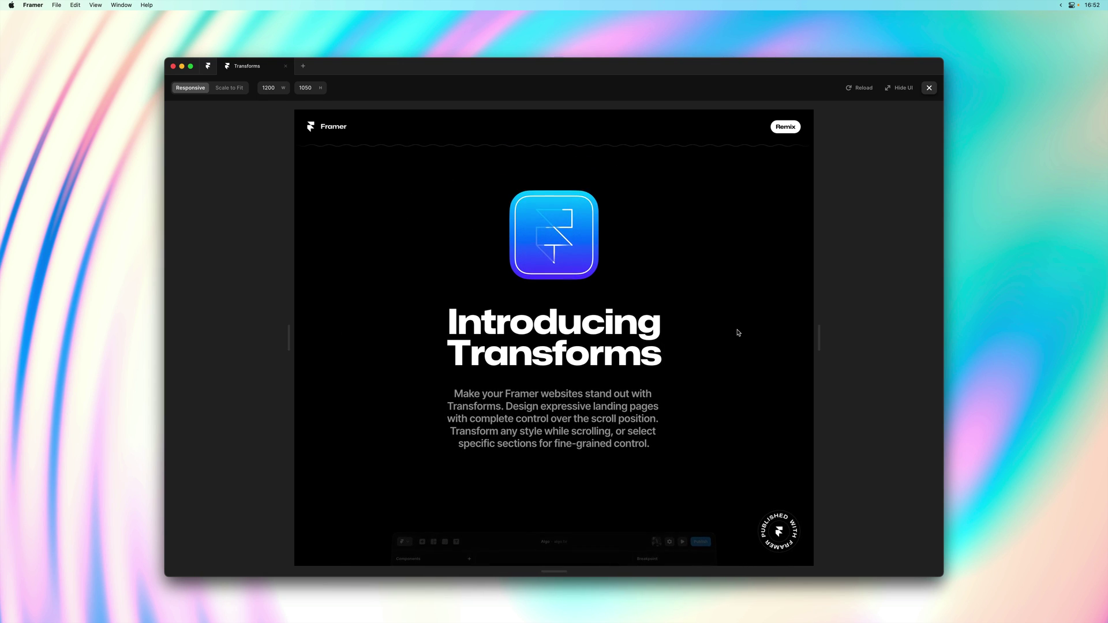
scroll(738, 333, down, 5)
scroll(738, 333, down, 3)
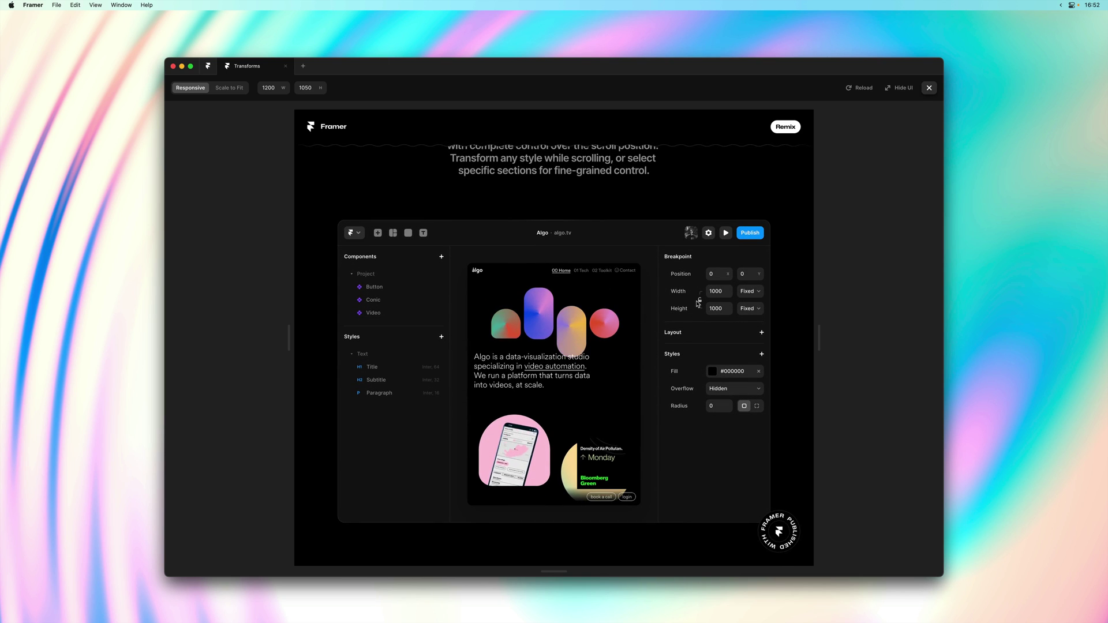
scroll(695, 296, up, 8)
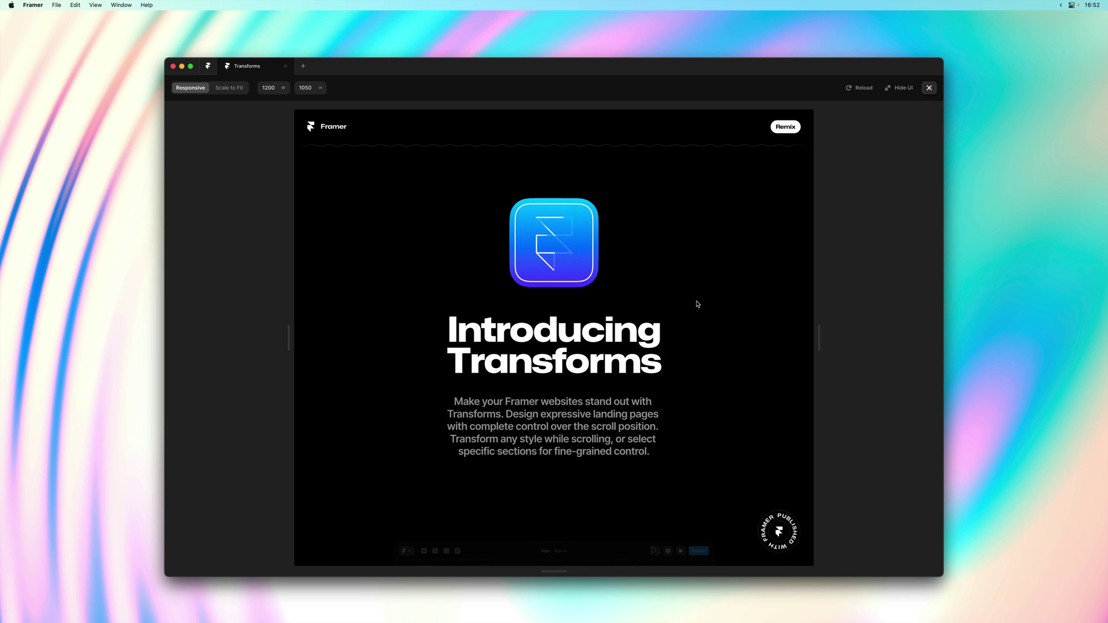
click(930, 88)
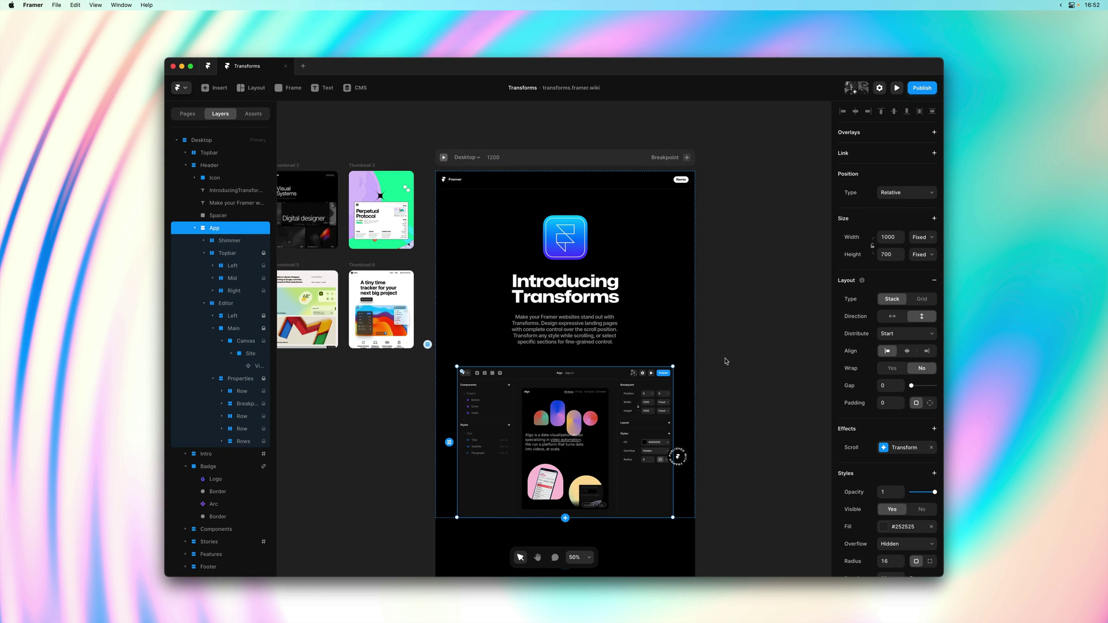
Add a Scroll Transform effect to the Site layer inside the App's Canvas, with its trigger set to Layer in View.
scroll(726, 361, down, 2)
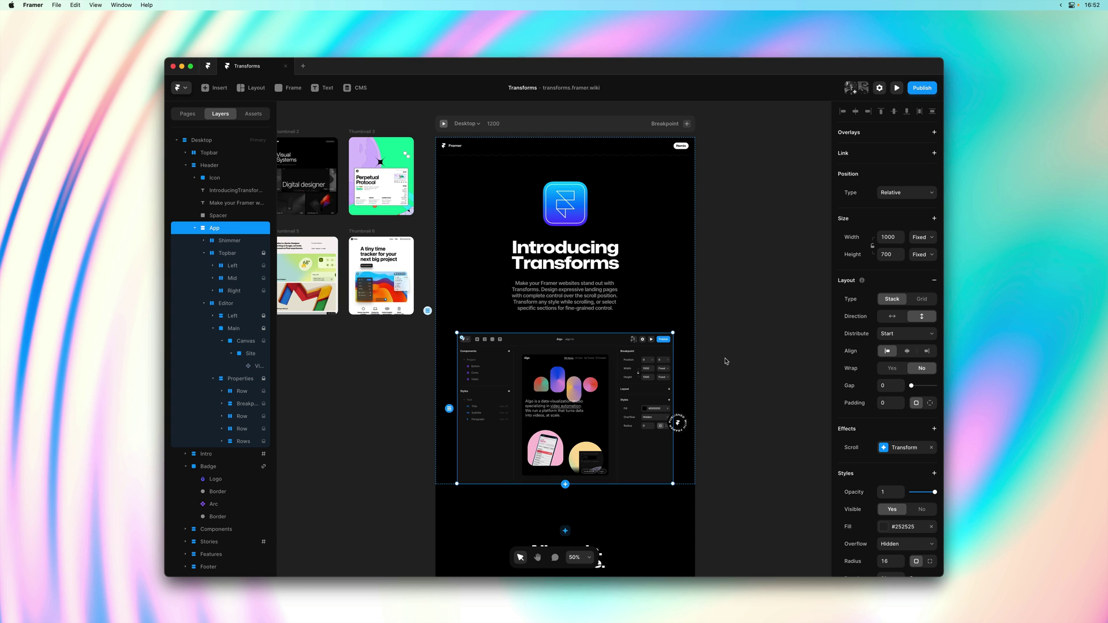
scroll(573, 430, up, 5)
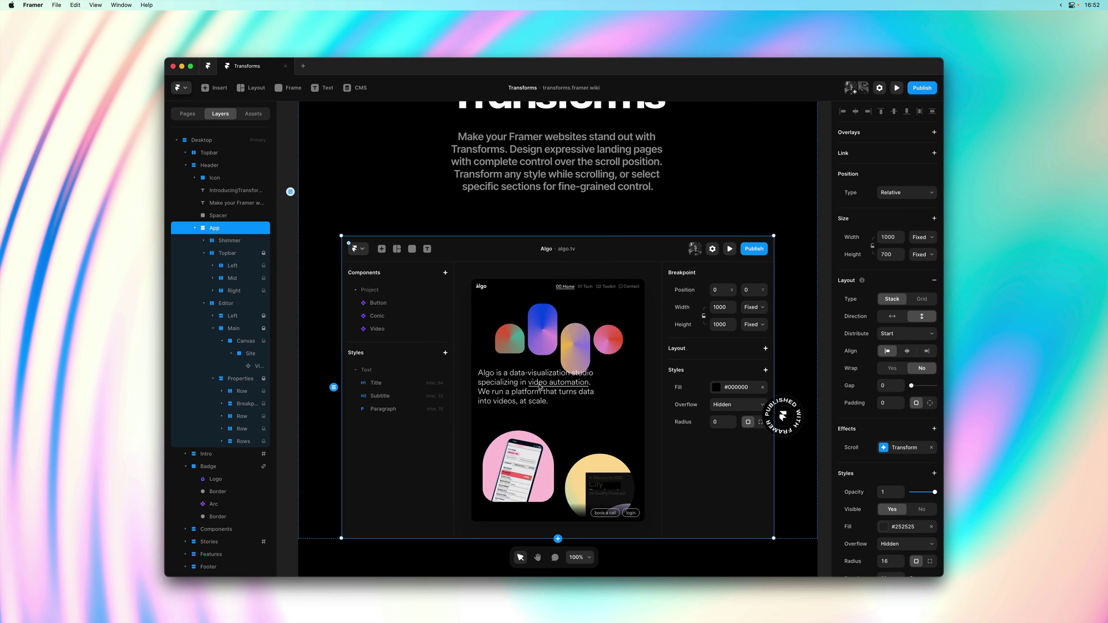
click(251, 354)
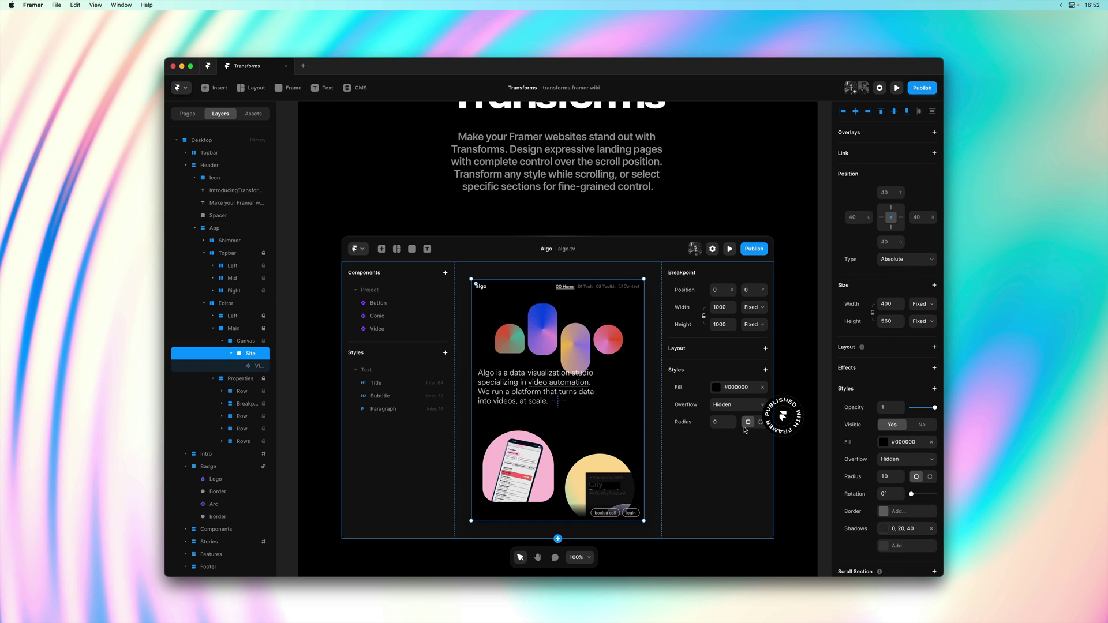
click(866, 373)
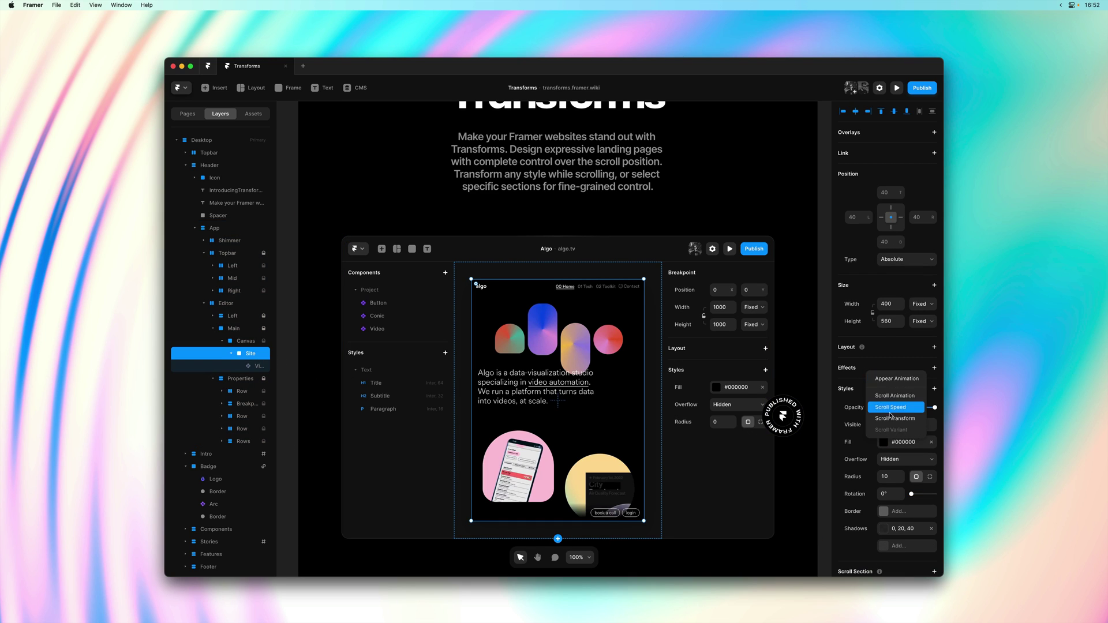
click(892, 418)
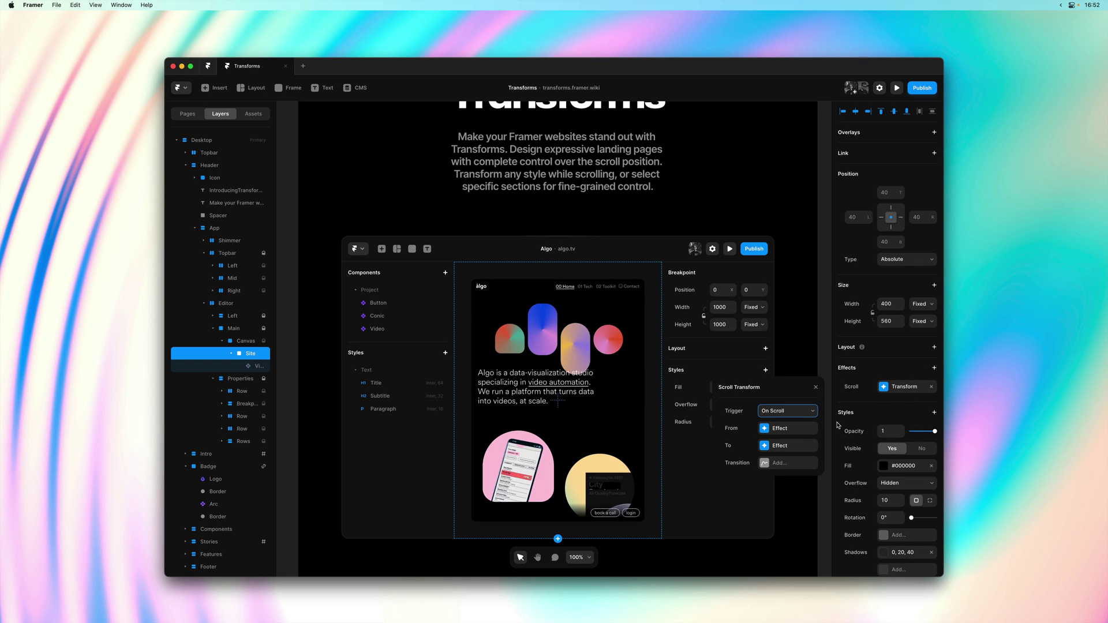
click(809, 416)
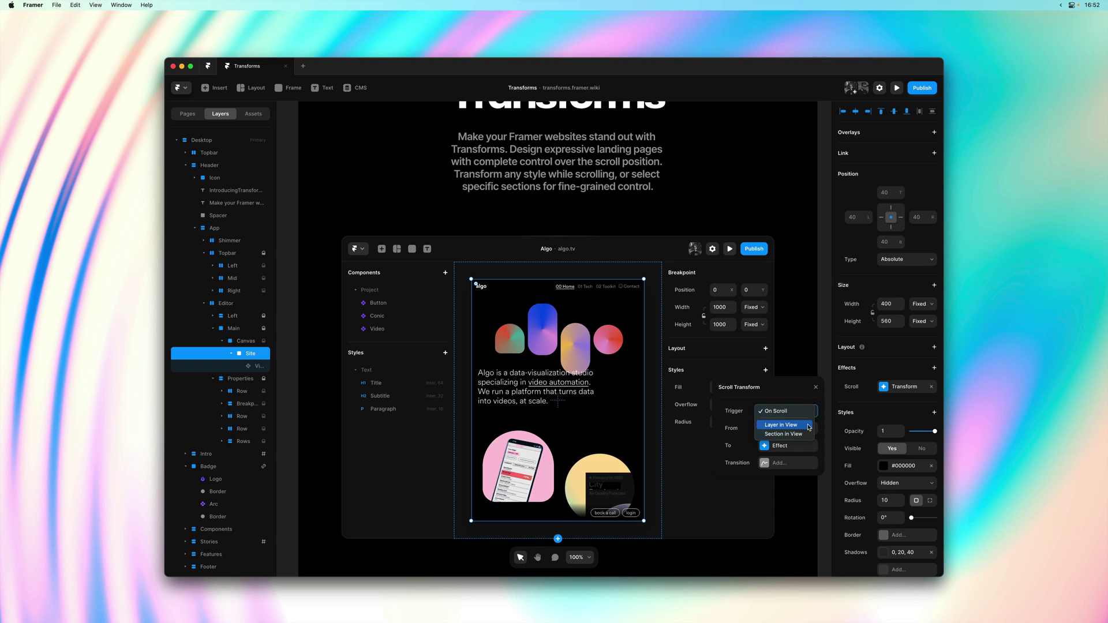
click(808, 426)
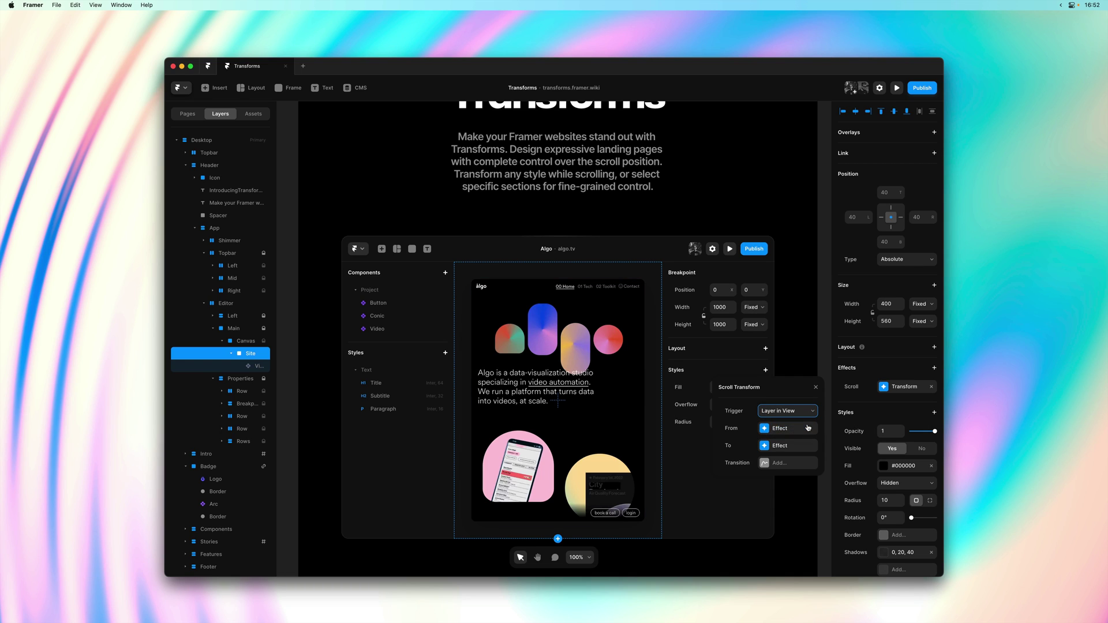
Set the Site layer's From effect to opacity 1 and scale 1.5, and open its To effect.
click(808, 428)
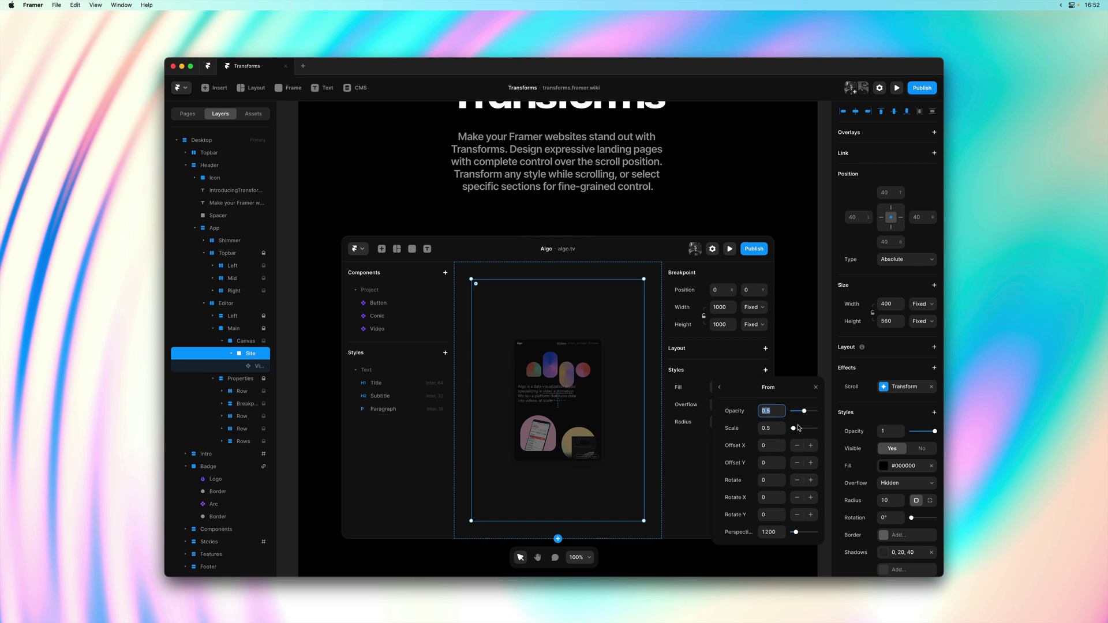
text(1)
key(Tab)
key(Return)
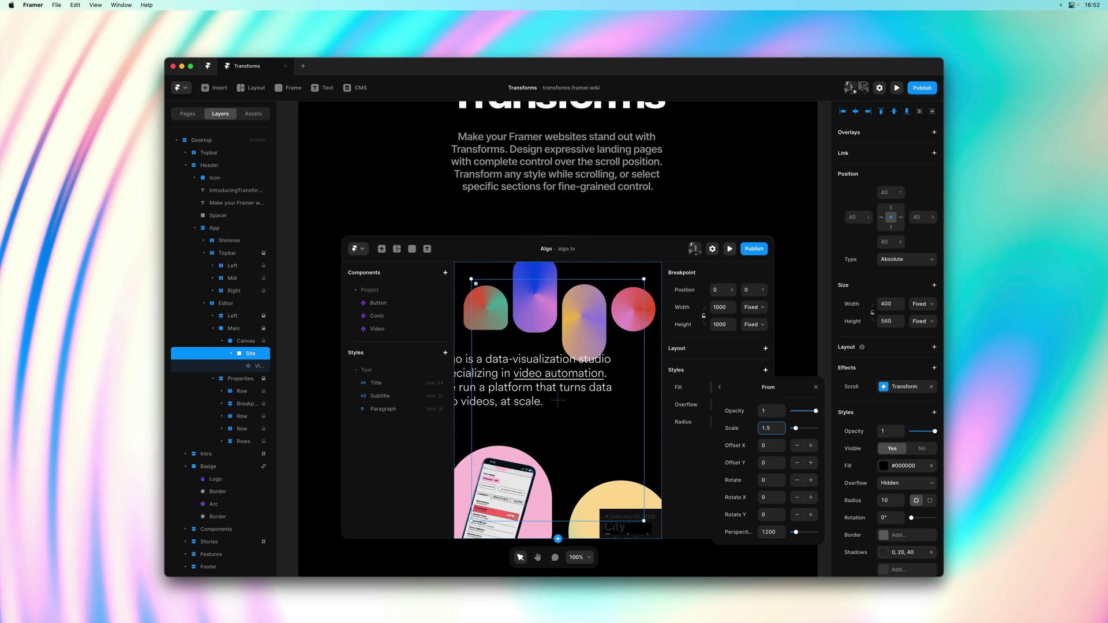
click(720, 388)
click(769, 422)
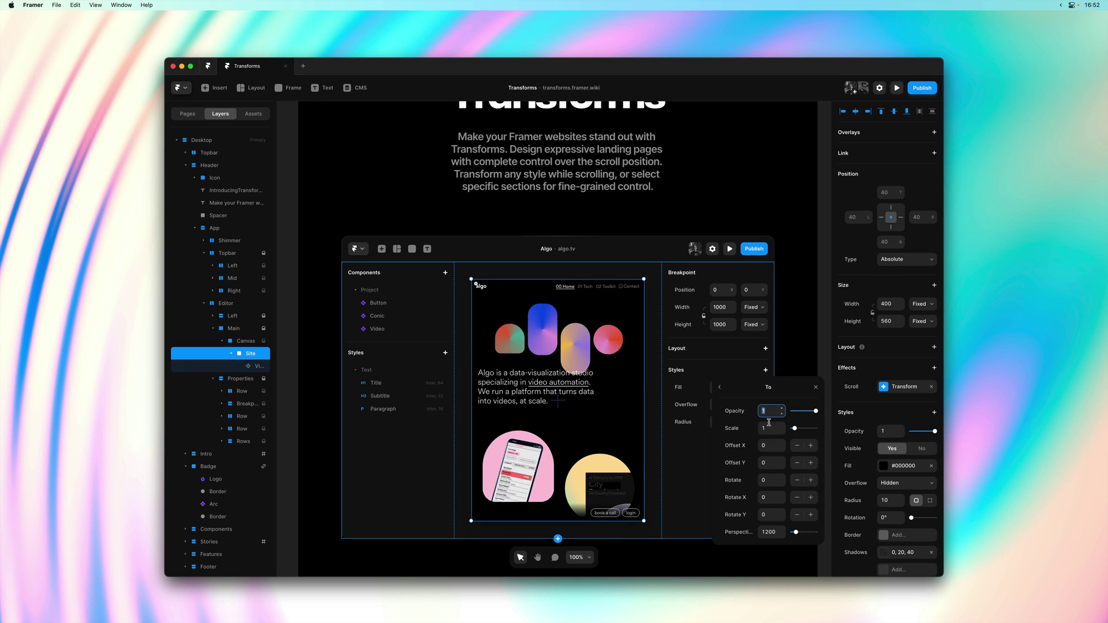
Recheck the Site layer's From effect and add a transition to its Scroll Transform.
click(720, 388)
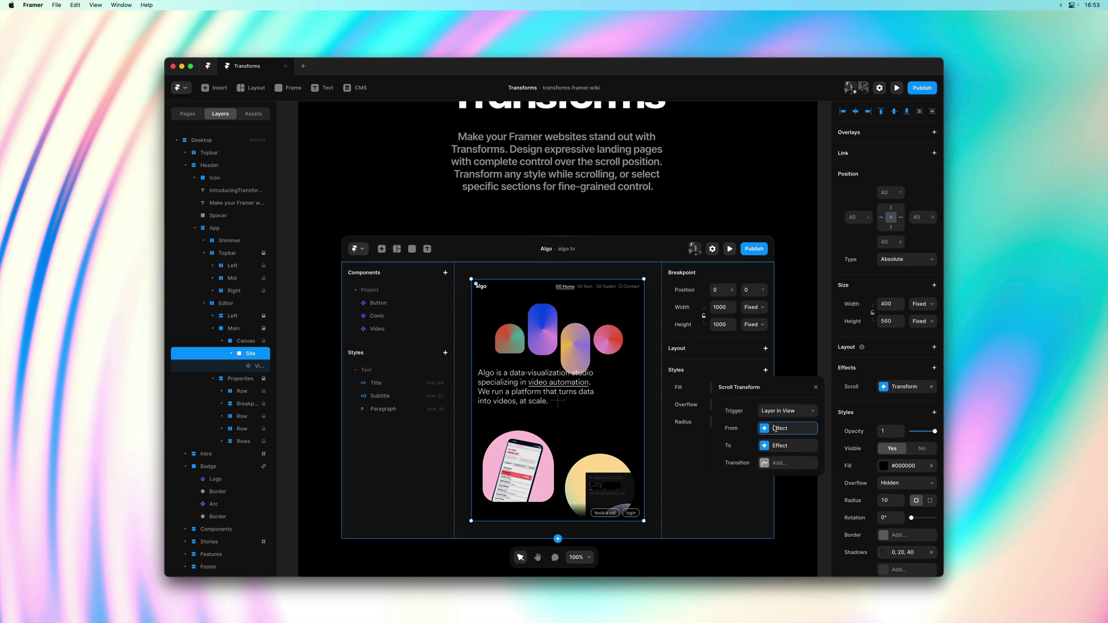
click(774, 429)
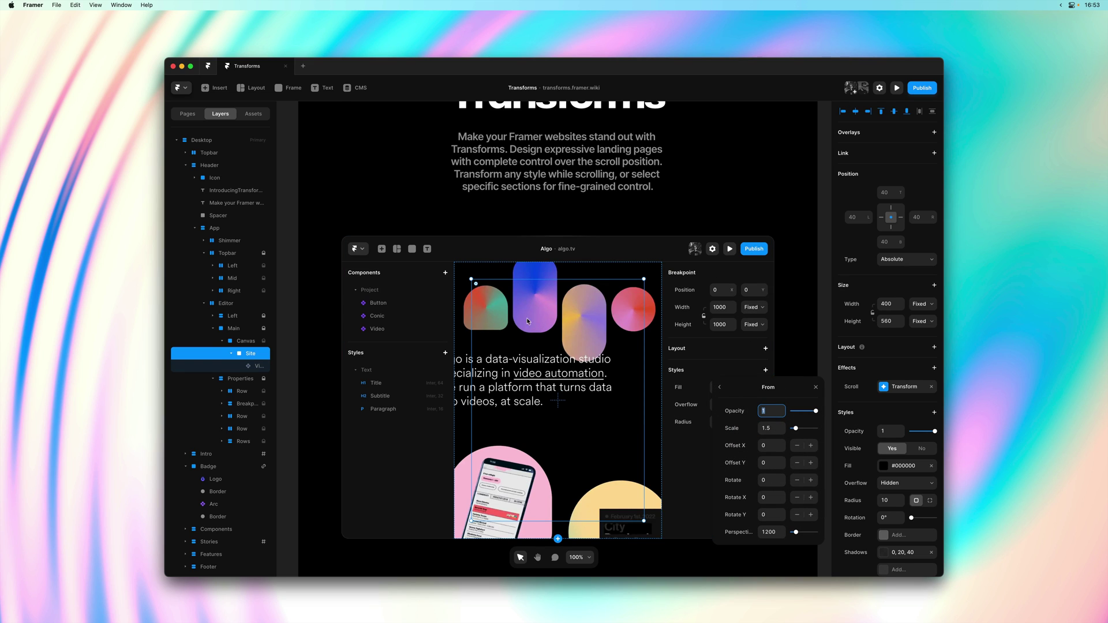
click(720, 388)
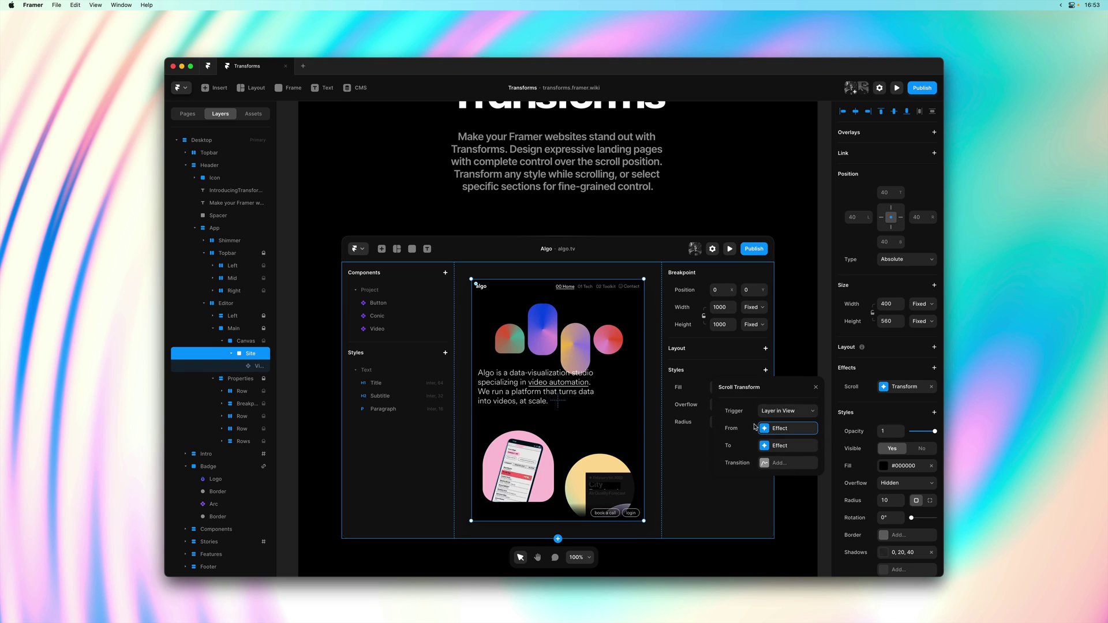
click(780, 463)
click(816, 388)
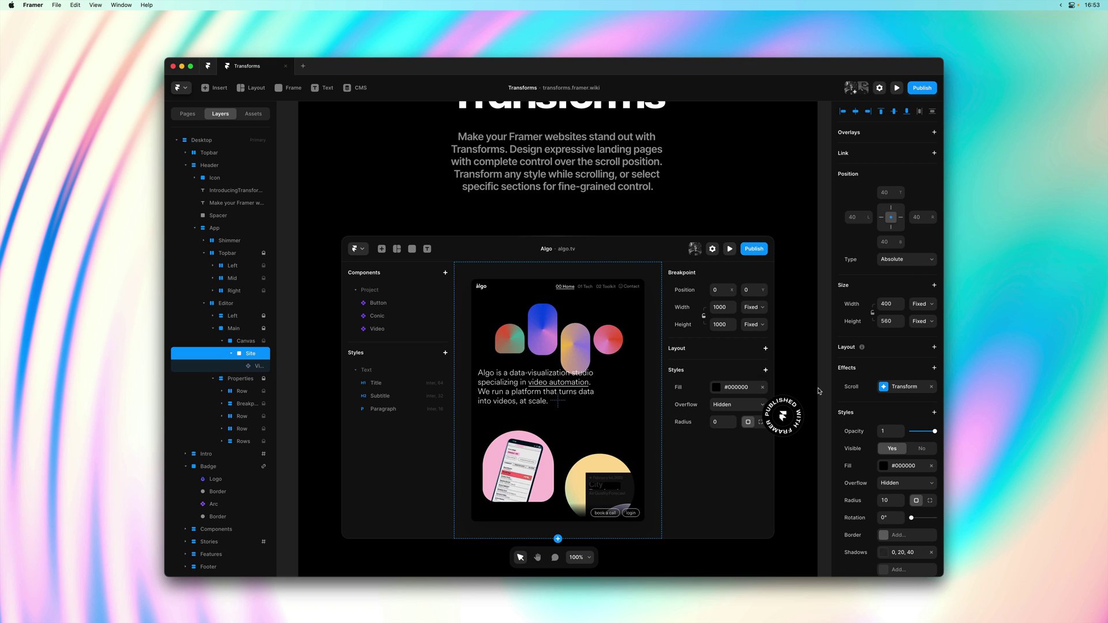
Preview the page, scroll back and forth to examine how the Site layer scales inside the App mockup, and exit the preview.
key(super+p)
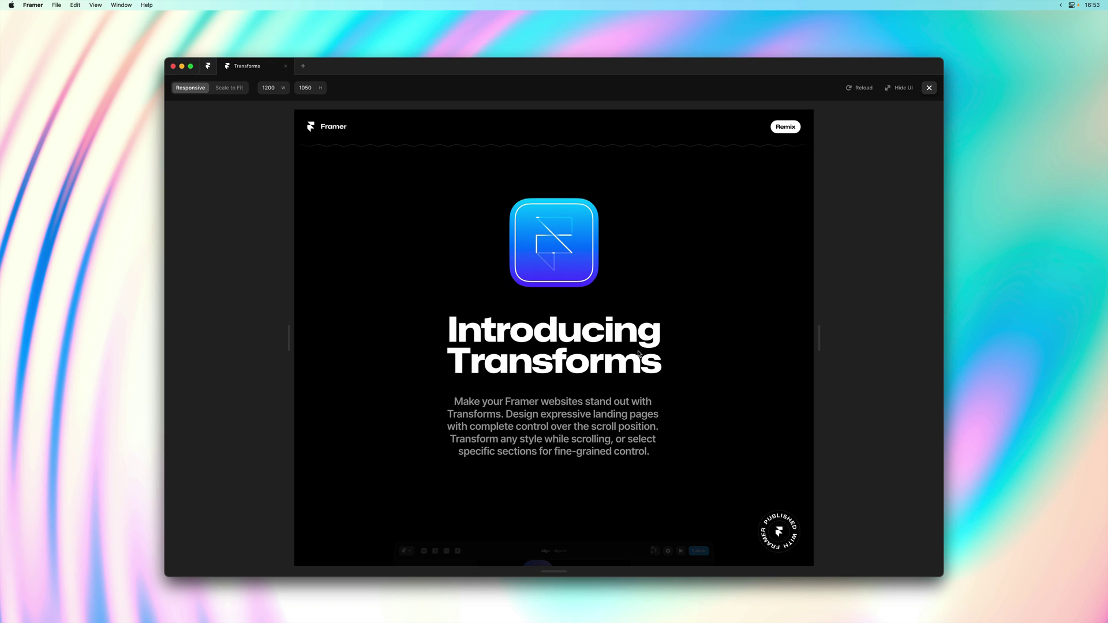
scroll(727, 357, down, 5)
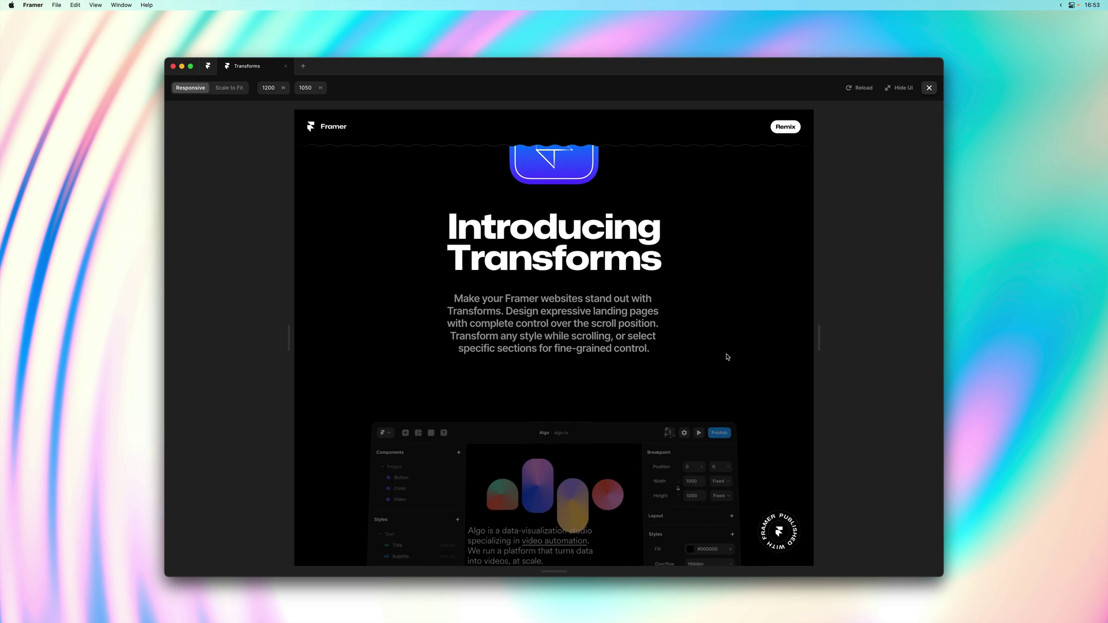
scroll(727, 357, down, 3)
scroll(727, 358, up, 5)
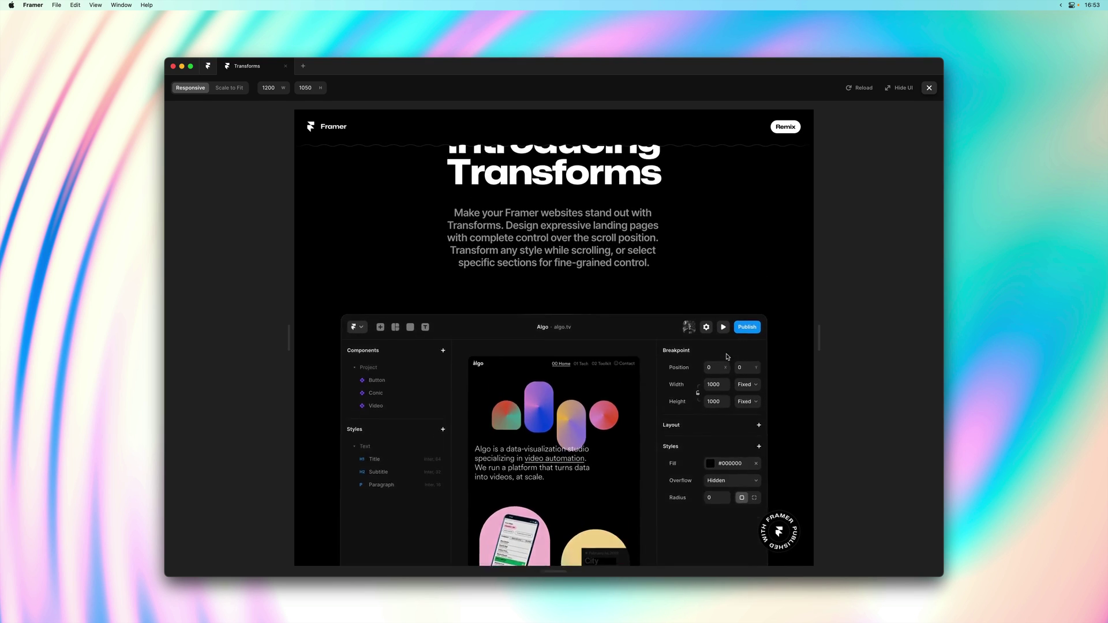
scroll(728, 358, down, 5)
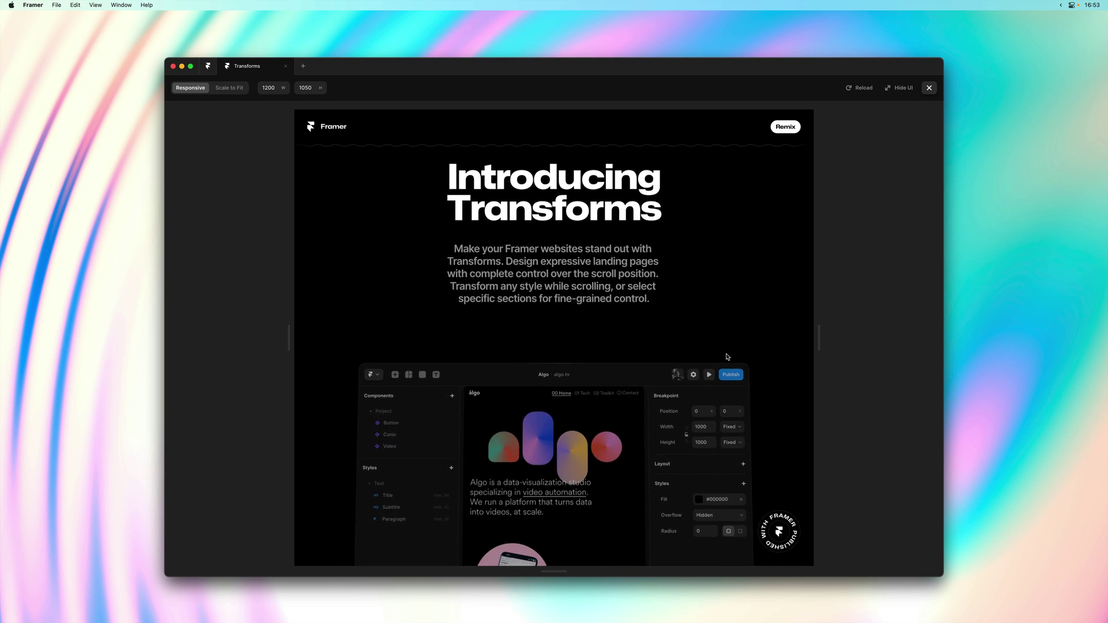
scroll(728, 357, up, 5)
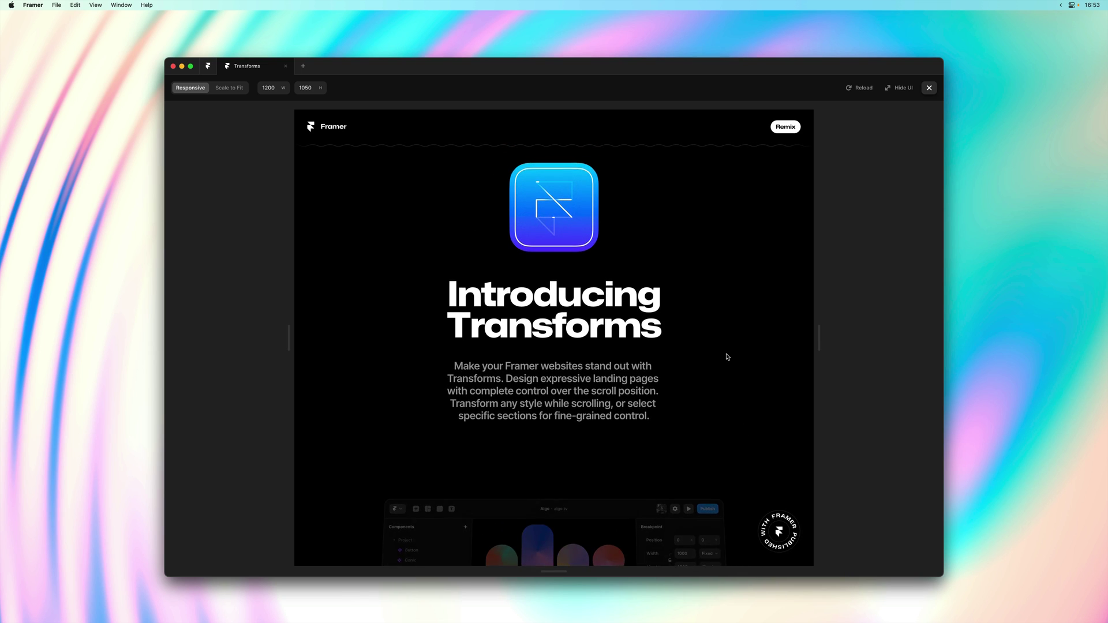
scroll(727, 357, down, 5)
scroll(727, 358, up, 4)
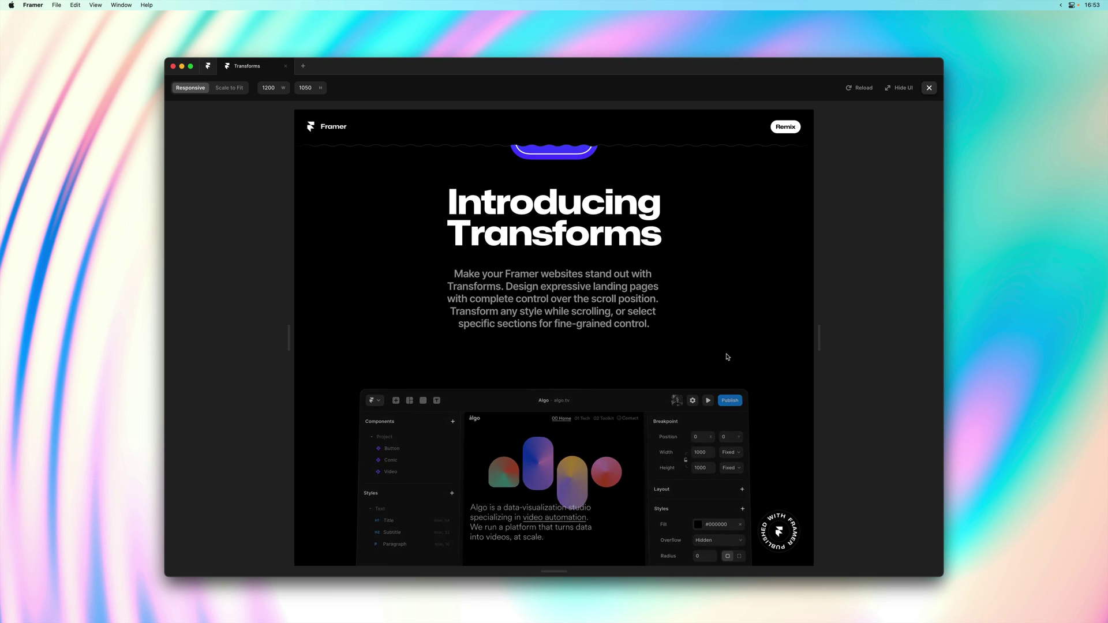
scroll(727, 357, down, 3)
scroll(727, 358, up, 5)
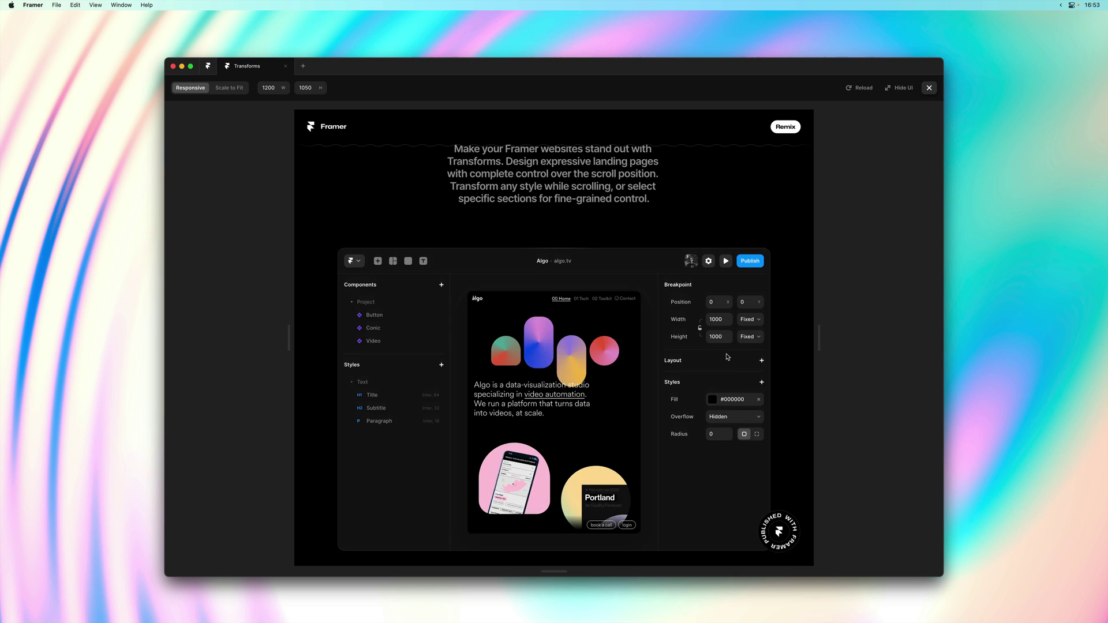
scroll(727, 357, down, 1)
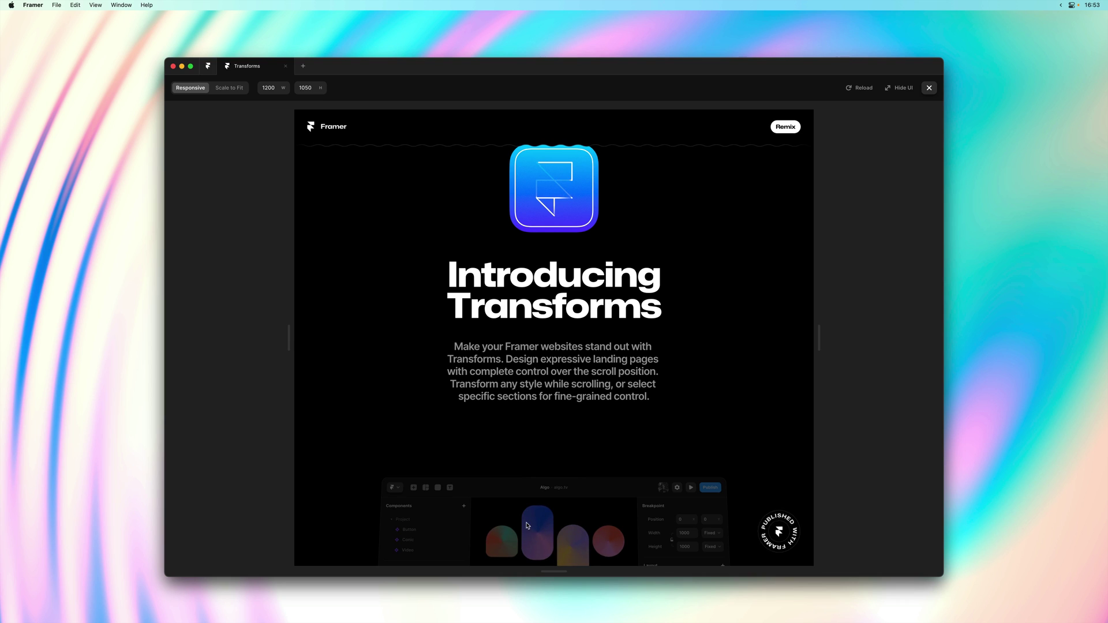
scroll(765, 391, down, 3)
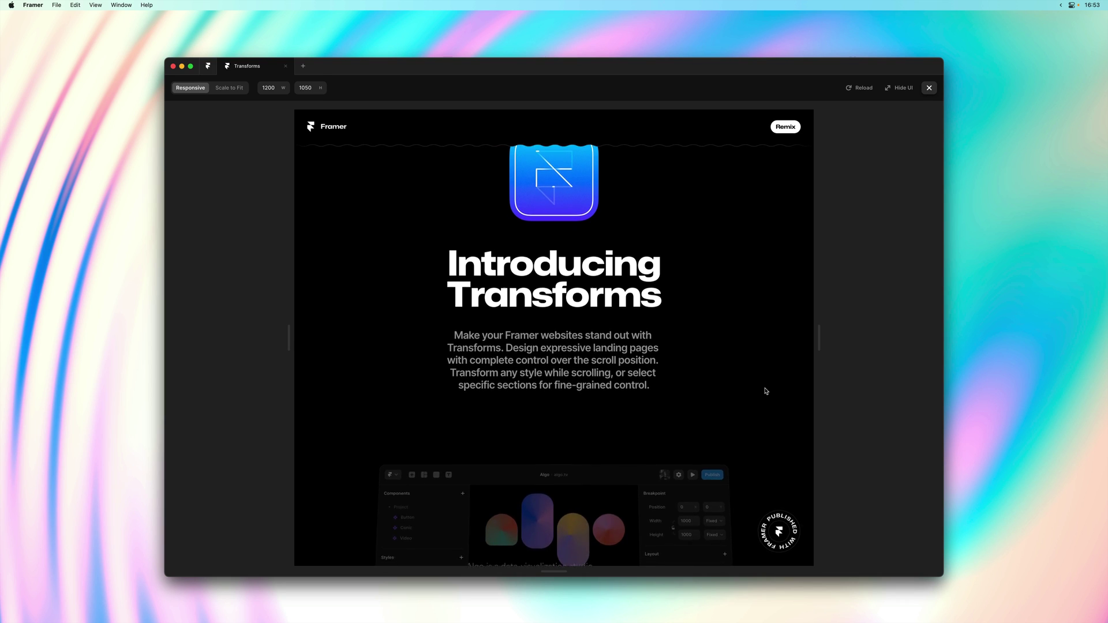
scroll(766, 392, down, 3)
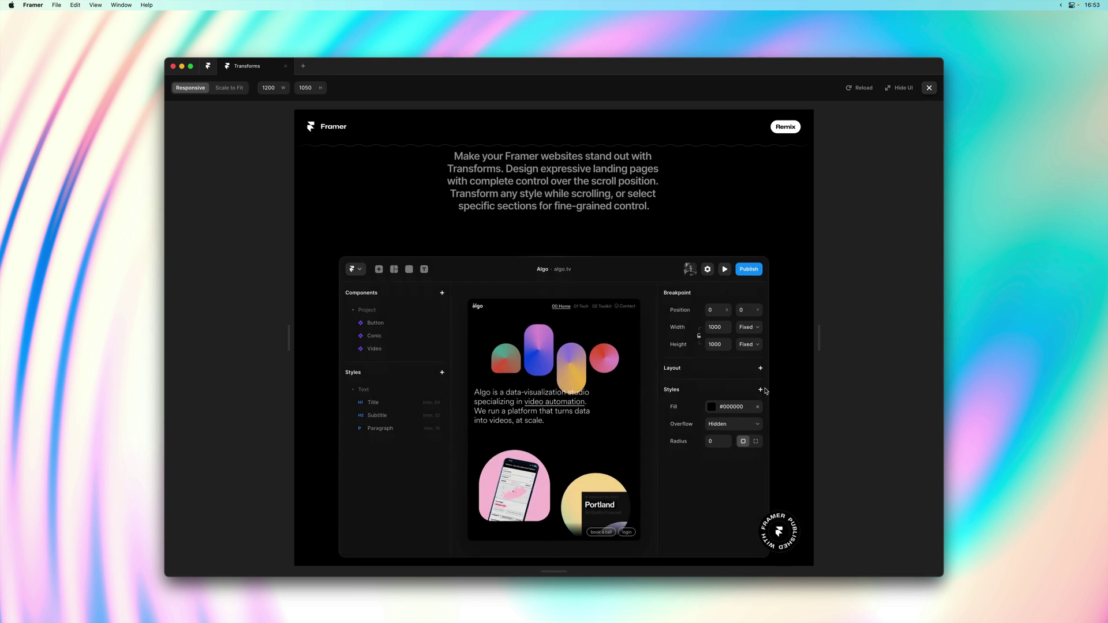
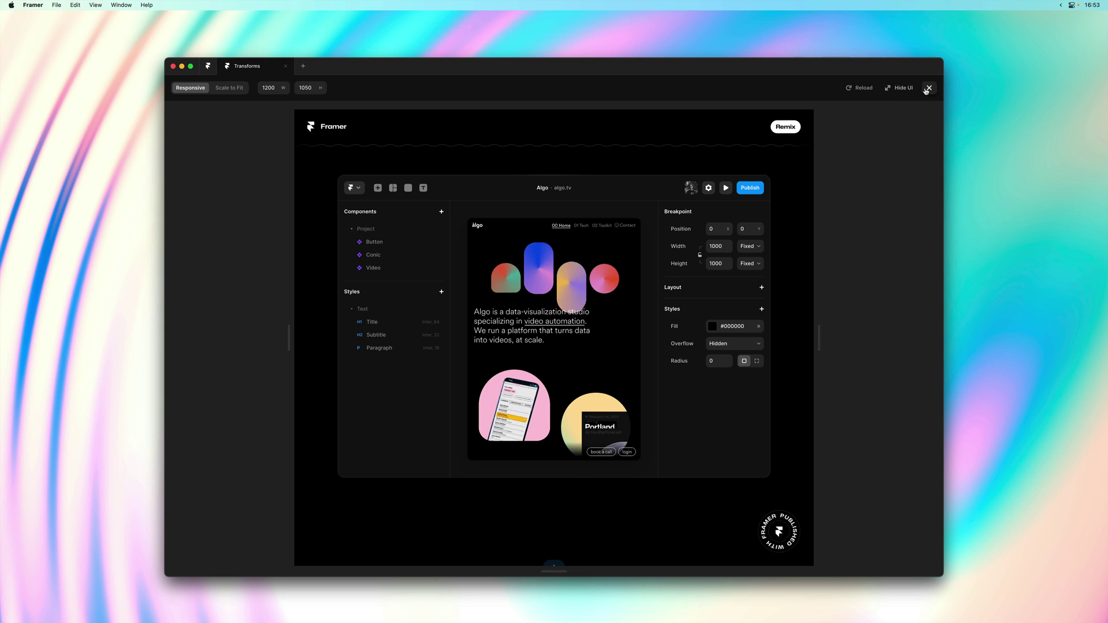
click(928, 88)
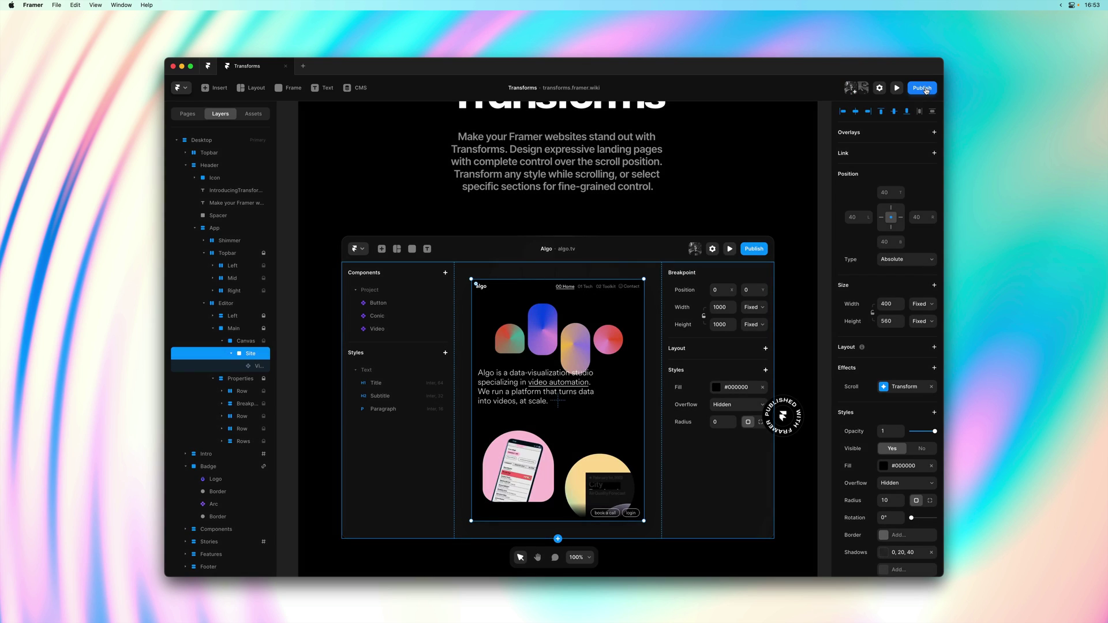
Select the Shimmer layer inside App and add a Scroll Transform effect to it.
click(245, 245)
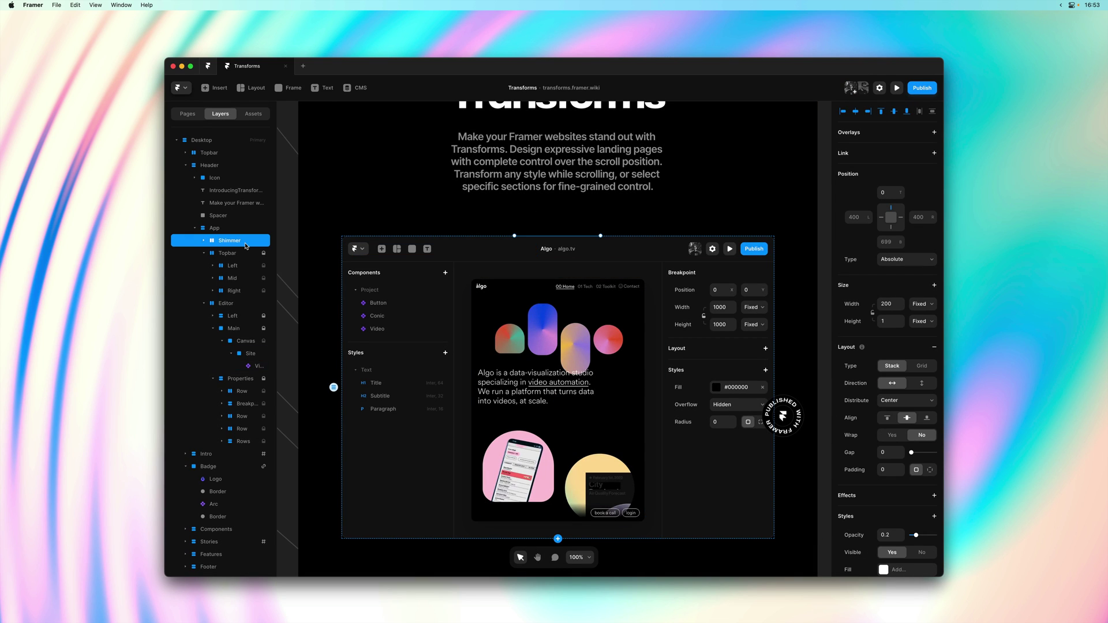
click(548, 239)
click(573, 242)
key(shift+0)
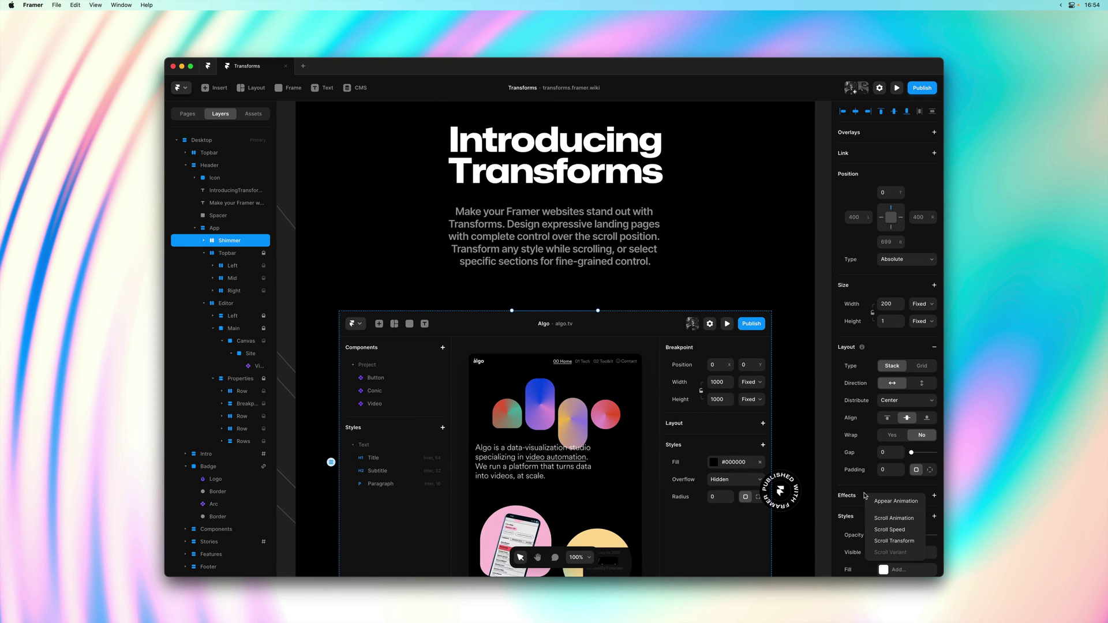
click(892, 539)
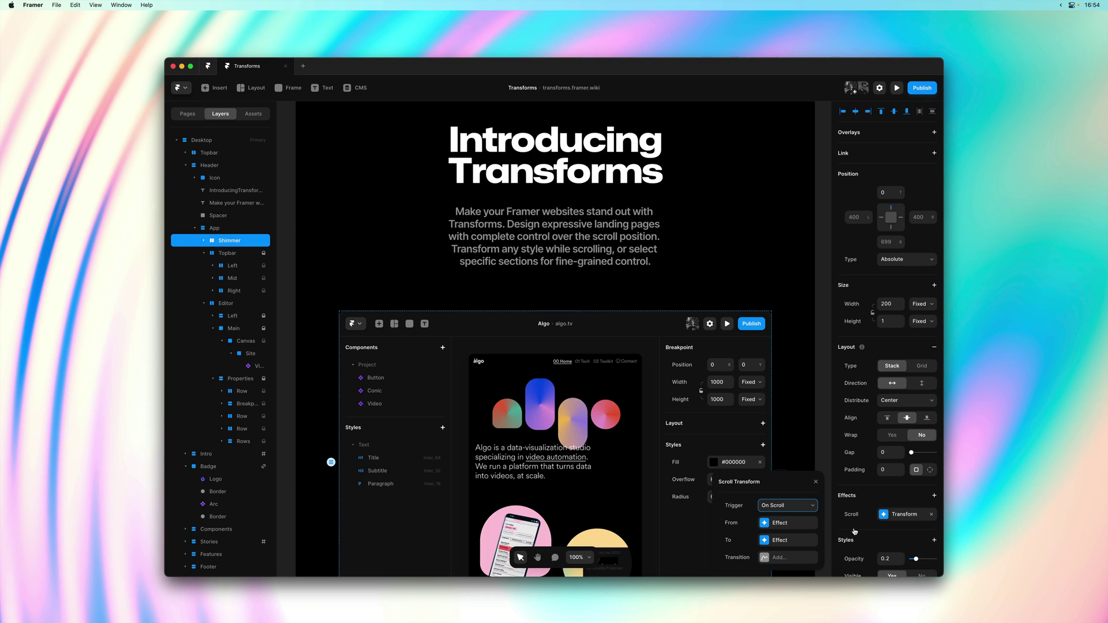
Set the Shimmer layer's From effect to opacity 1, scale 1 and Offset X -200.
click(789, 523)
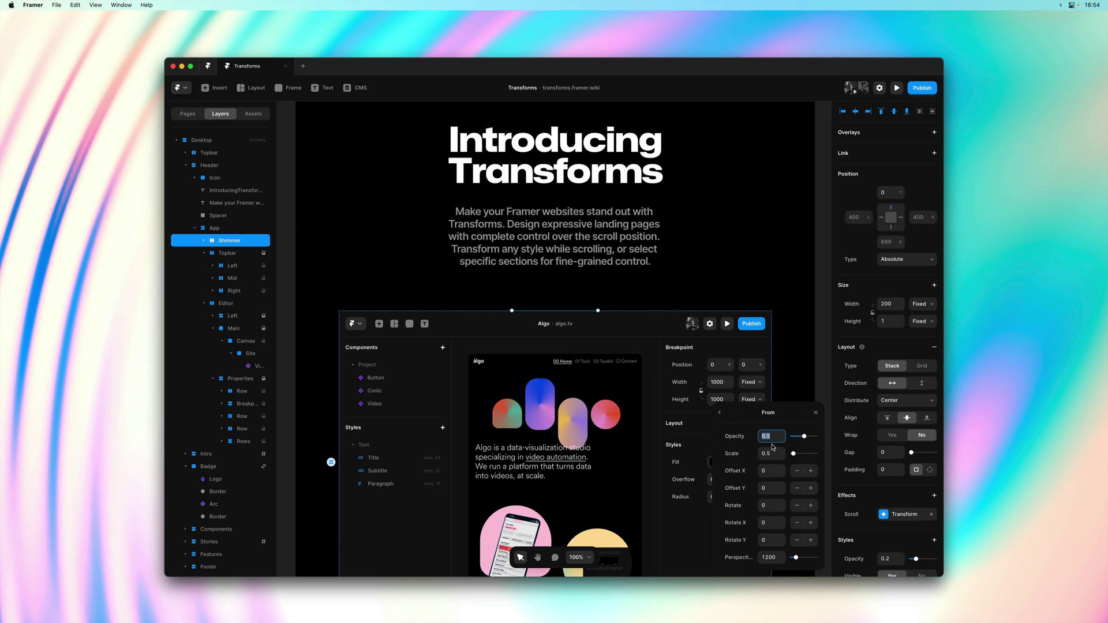
text(1)
key(Tab)
text(1)
key(Tab)
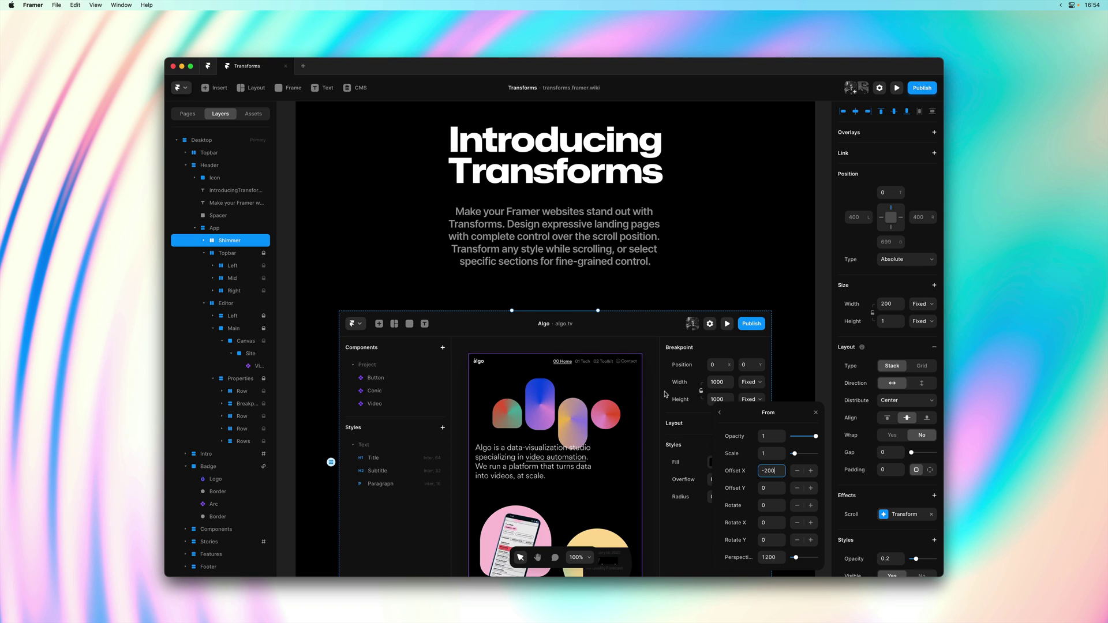
click(720, 412)
Set the Shimmer layer's To effect to Offset X 3000 and add a transition to its Scroll Transform.
click(784, 475)
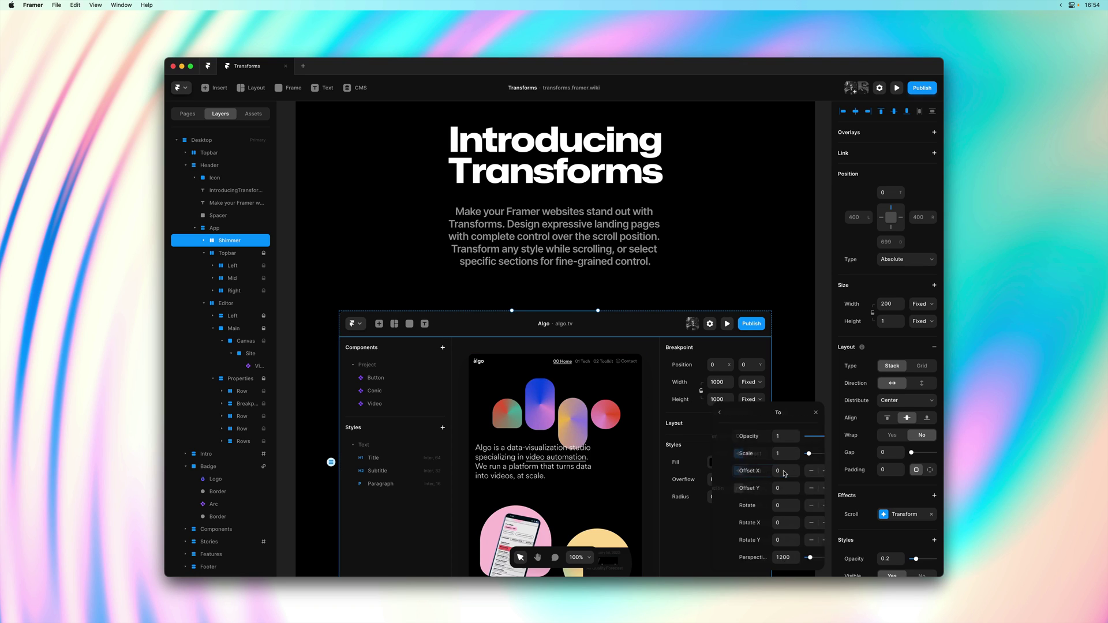
click(765, 470)
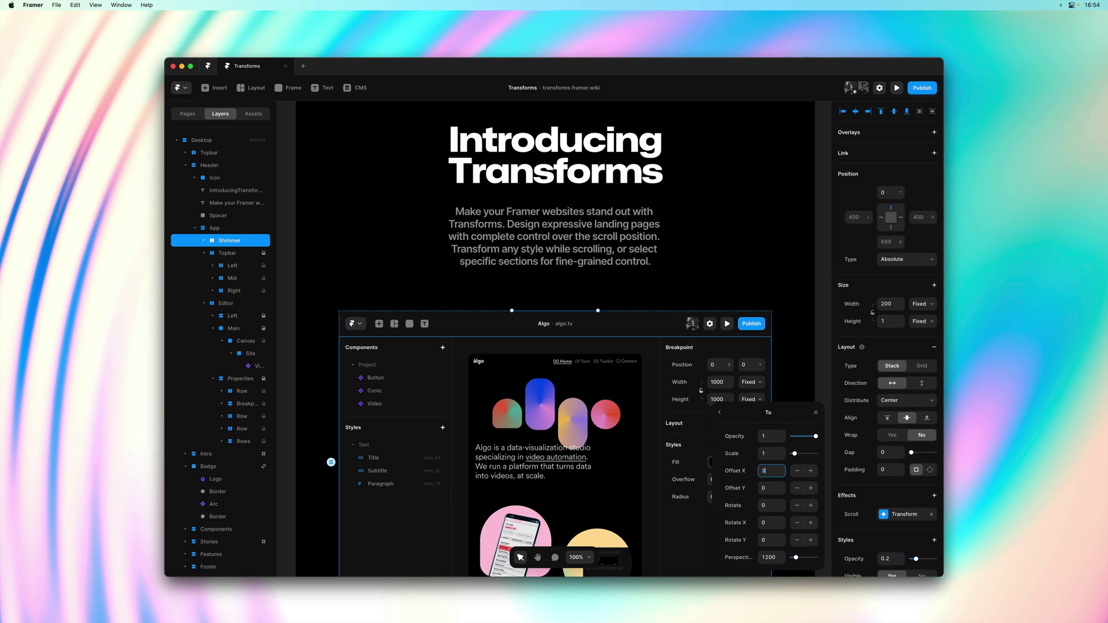
click(720, 413)
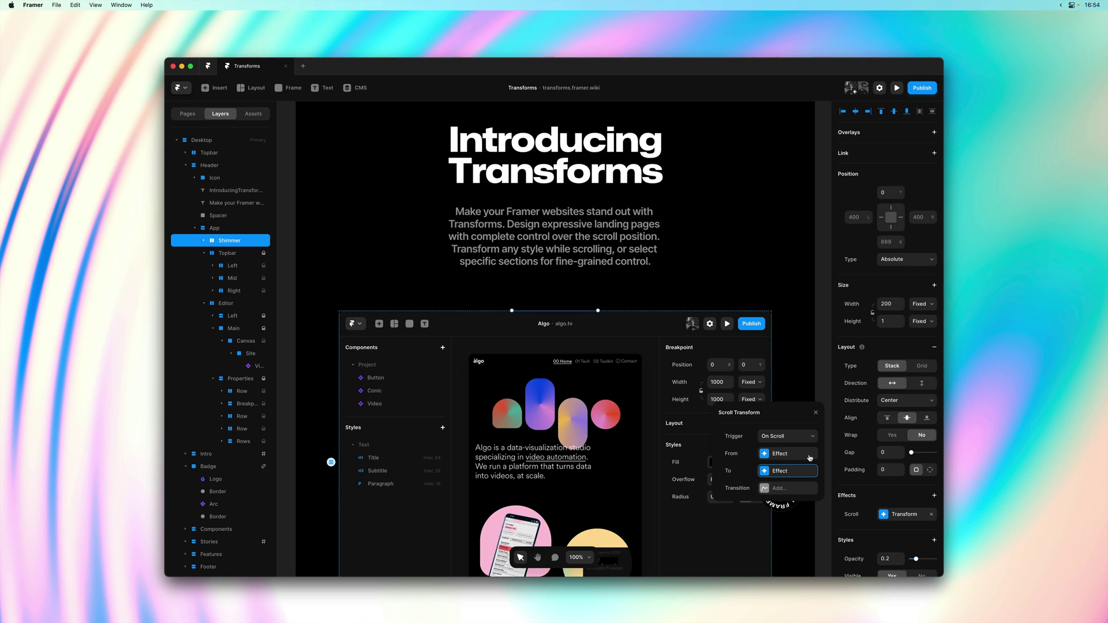
click(810, 488)
click(816, 413)
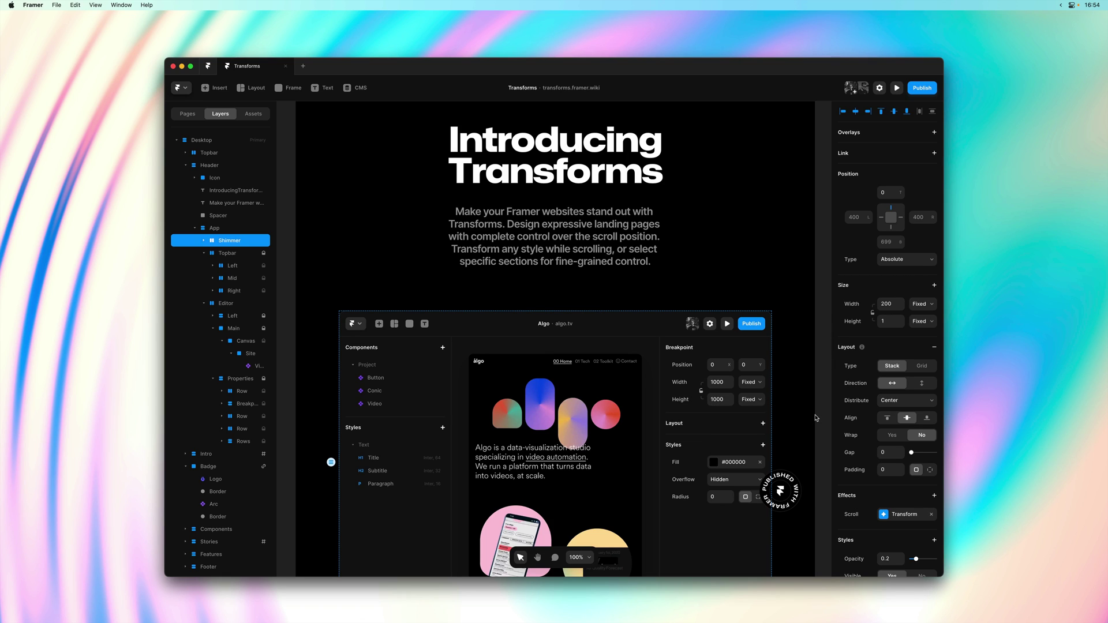
Preview the page, scroll back and forth to examine the shimmer moving along the App mockup's upper edge, and exit the preview.
key(super+p)
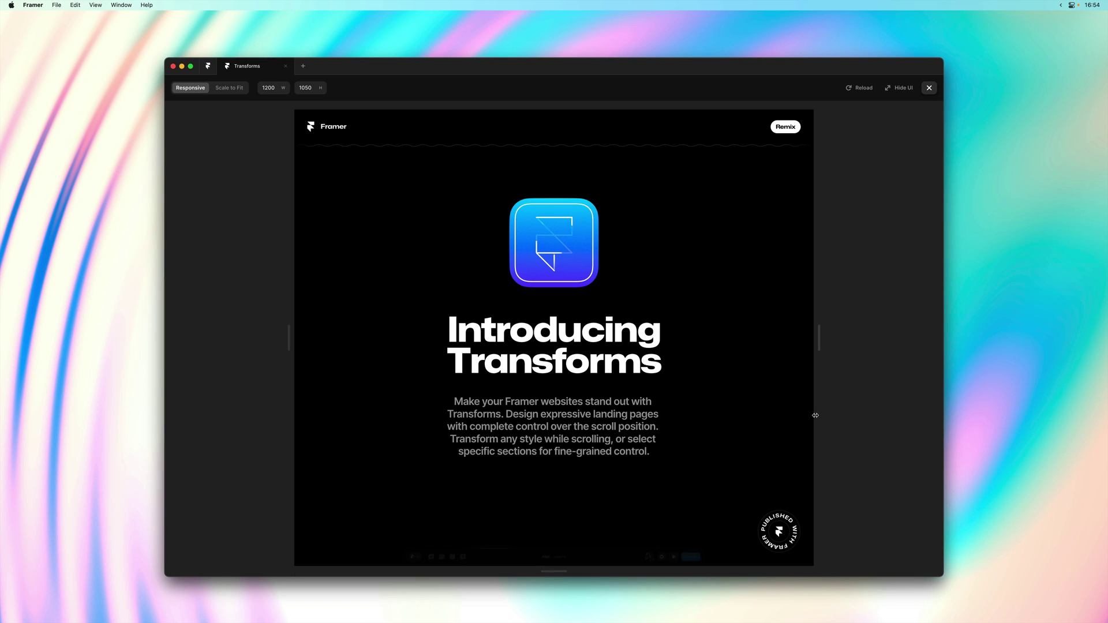
scroll(736, 415, down, 5)
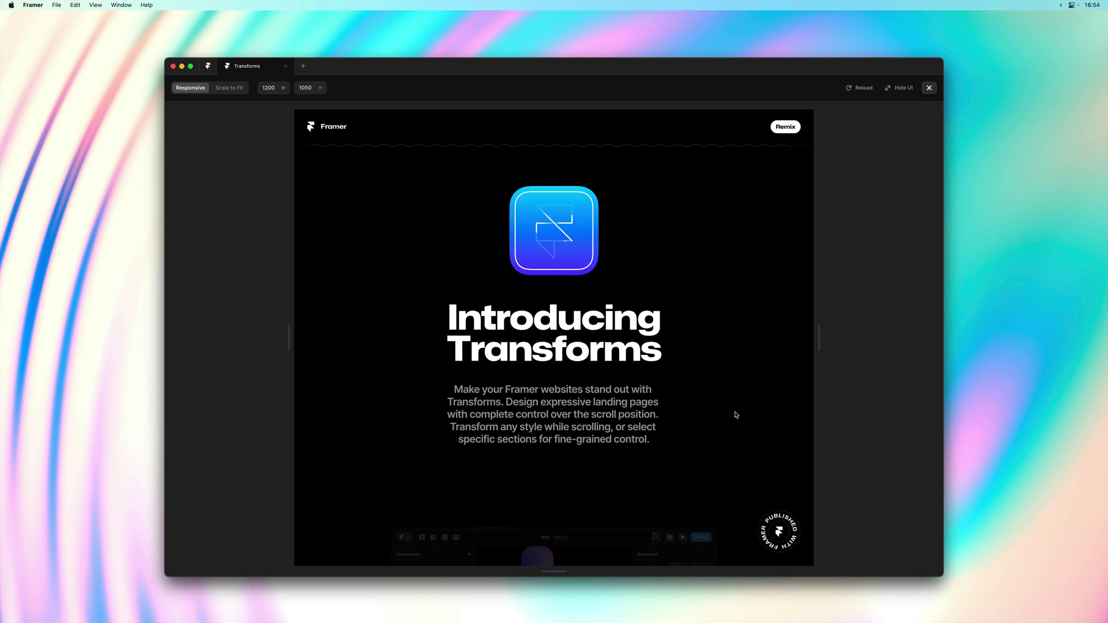
scroll(736, 415, up, 2)
scroll(736, 415, up, 2)
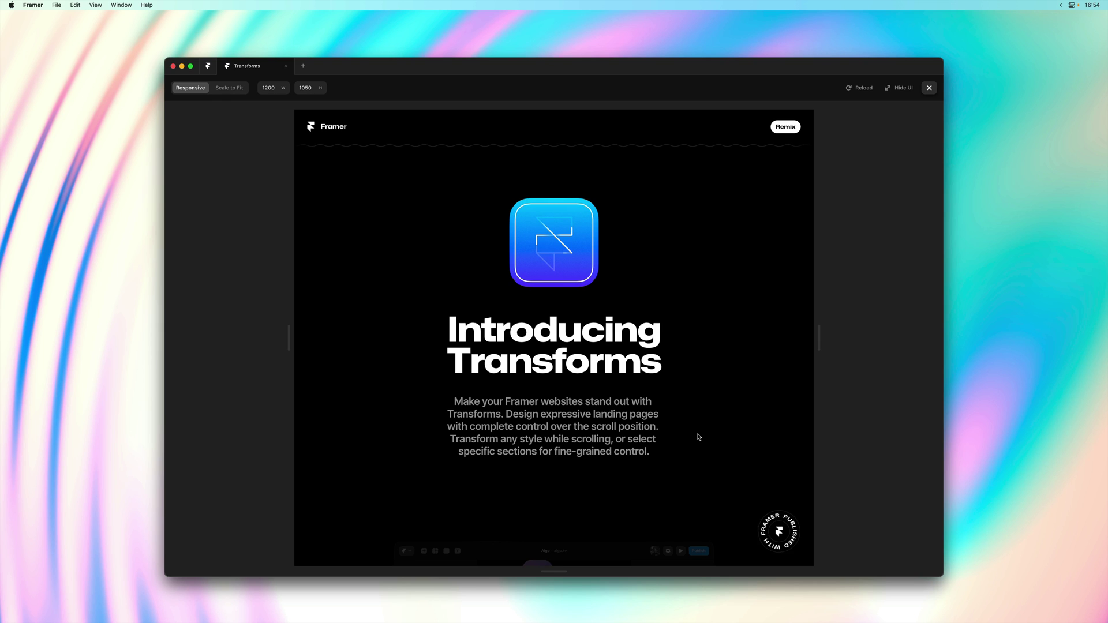
scroll(698, 435, down, 10)
scroll(698, 436, down, 5)
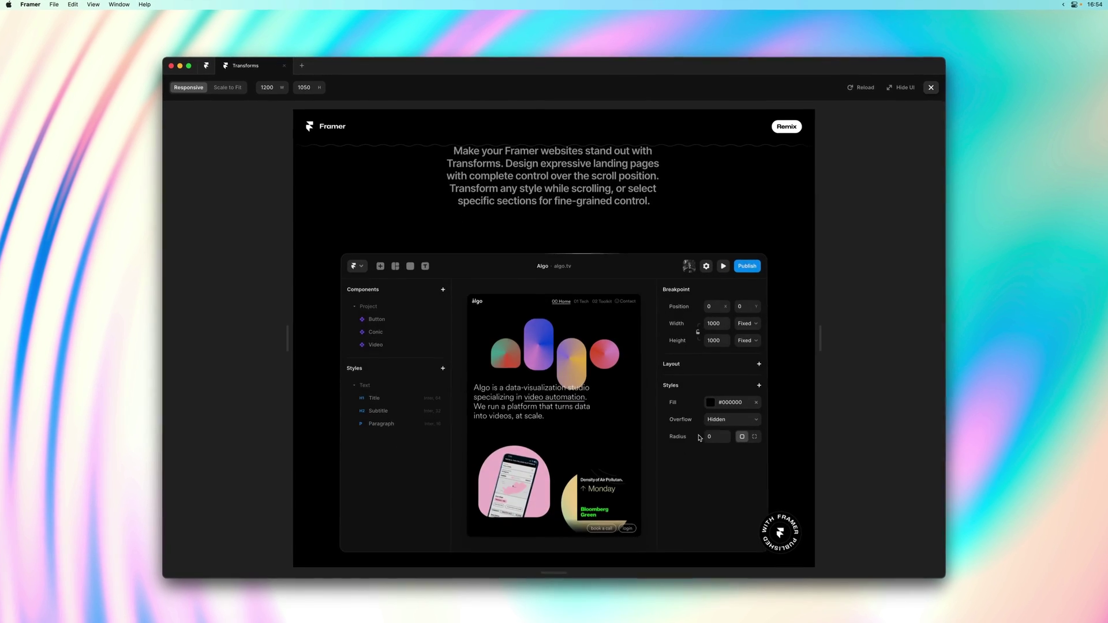
scroll(698, 436, up, 6)
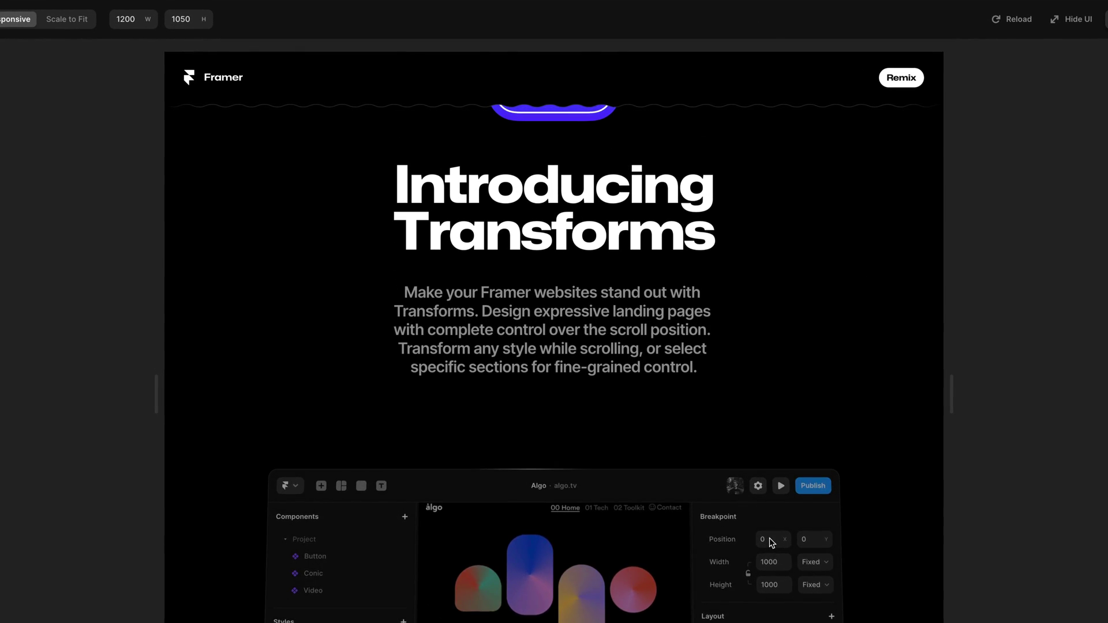
scroll(770, 538, down, 15)
scroll(771, 542, up, 10)
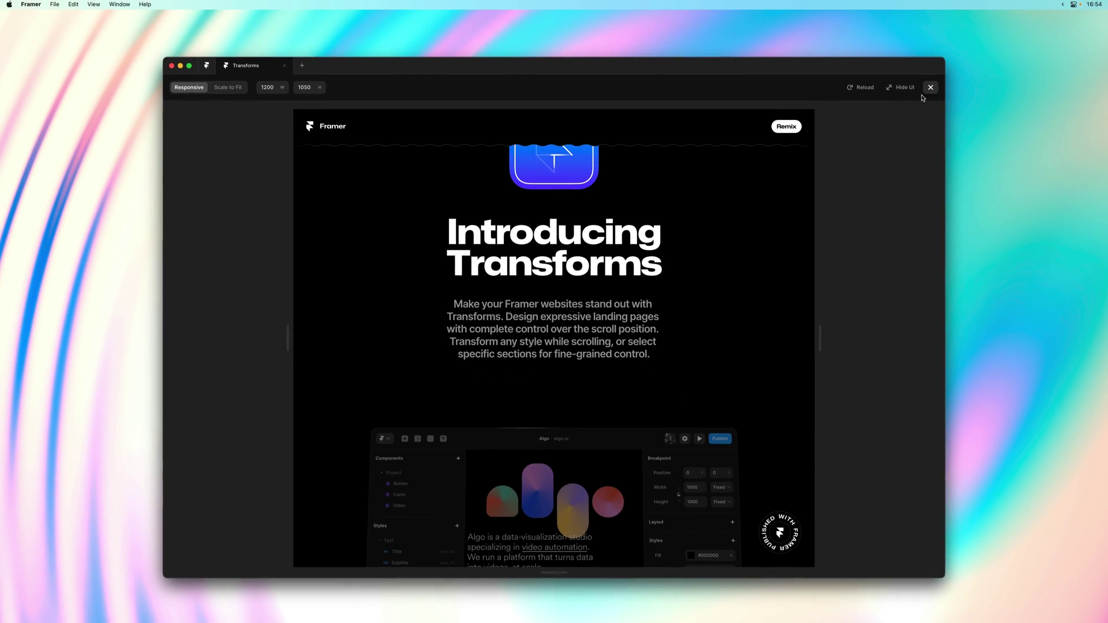
key(Escape)
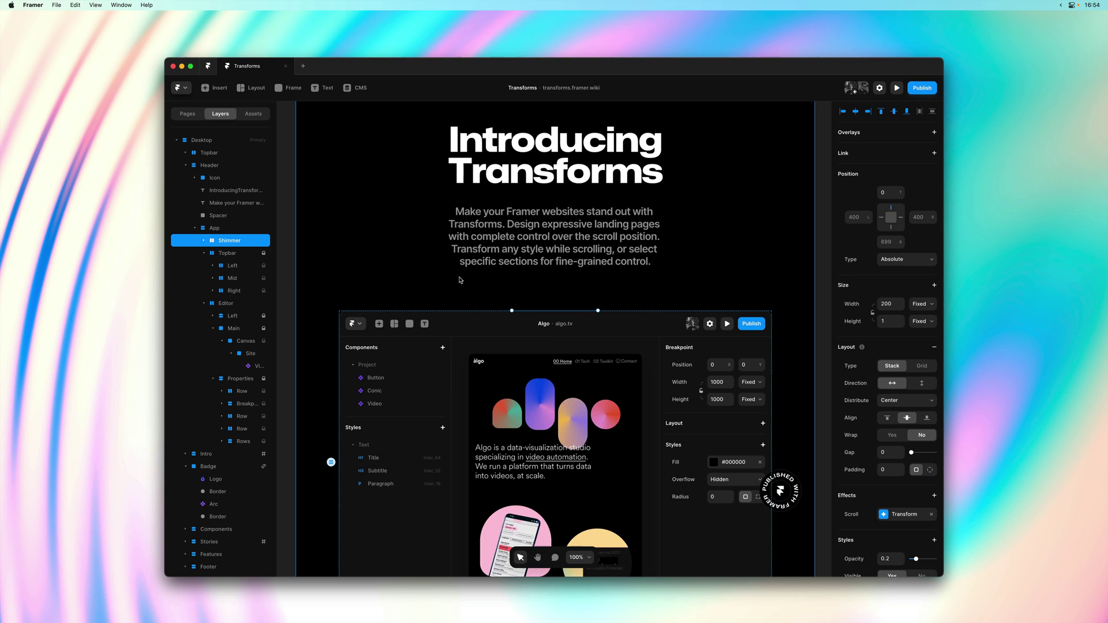
Set the opacity to 0.3 in both the From and To effects of the Shimmer layer's Scroll Transform.
click(888, 515)
click(778, 522)
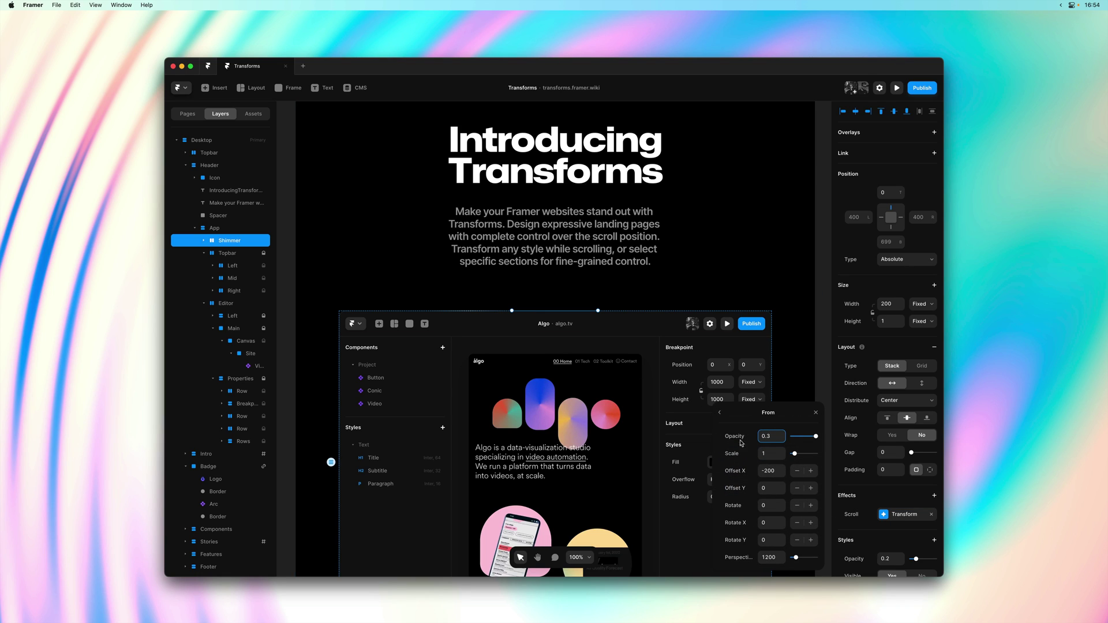
click(720, 413)
click(775, 486)
click(768, 438)
click(720, 413)
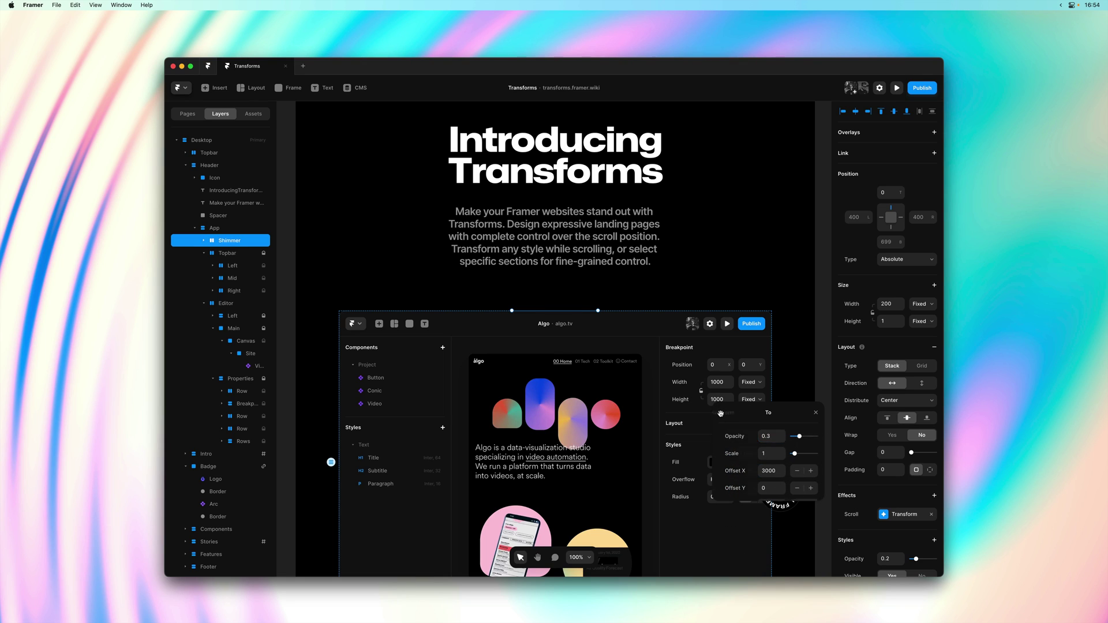
key(Escape)
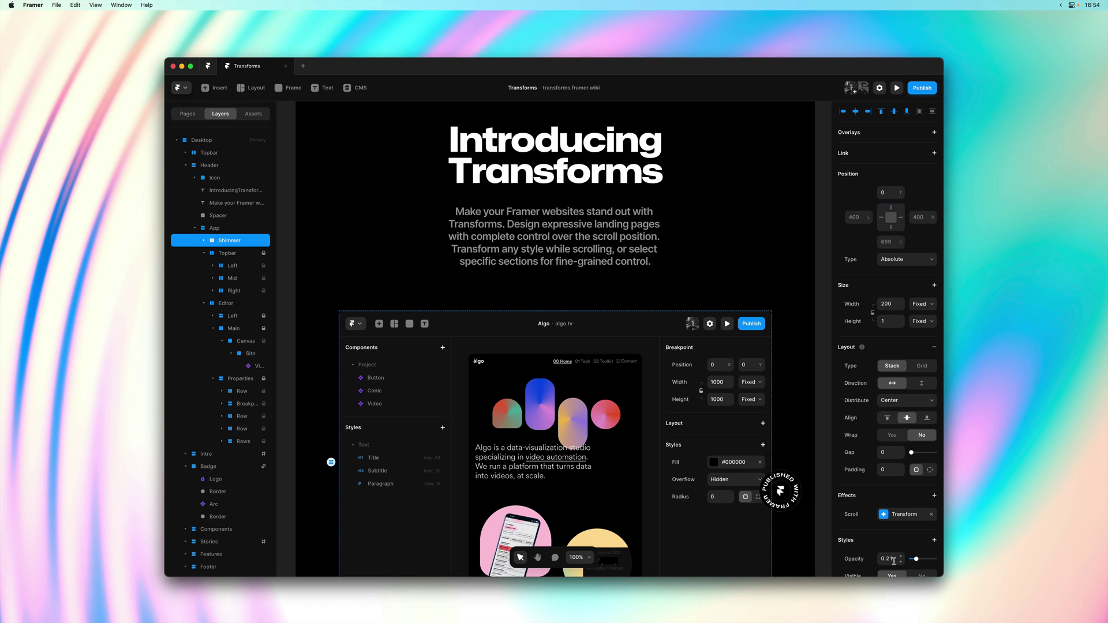
Set the Shimmer layer's own style opacity to 0 and deselect the layer.
click(893, 560)
text(0)
click(800, 337)
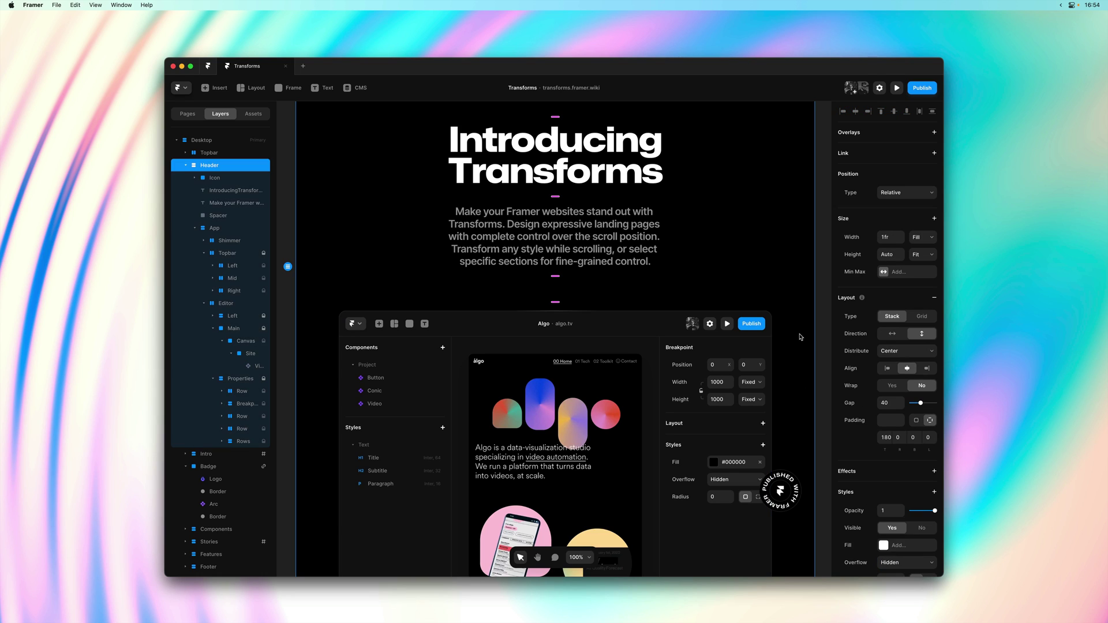
Preview the page, scroll back and forth to examine the shimmer and the App mockup's scroll effects, and exit the preview.
key(super+p)
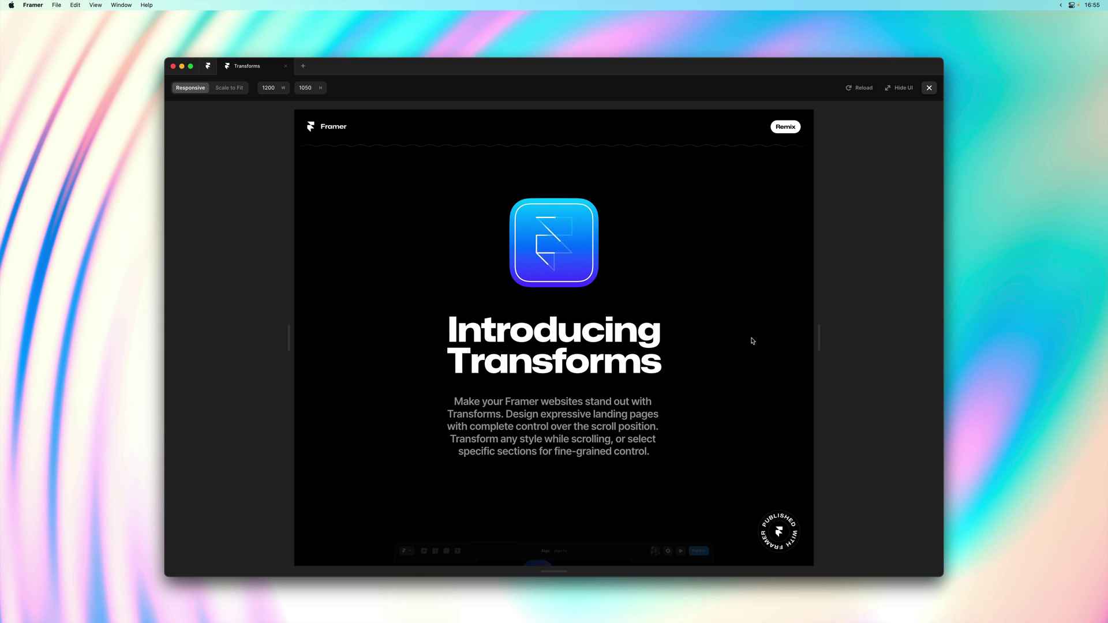
scroll(735, 371, down, 5)
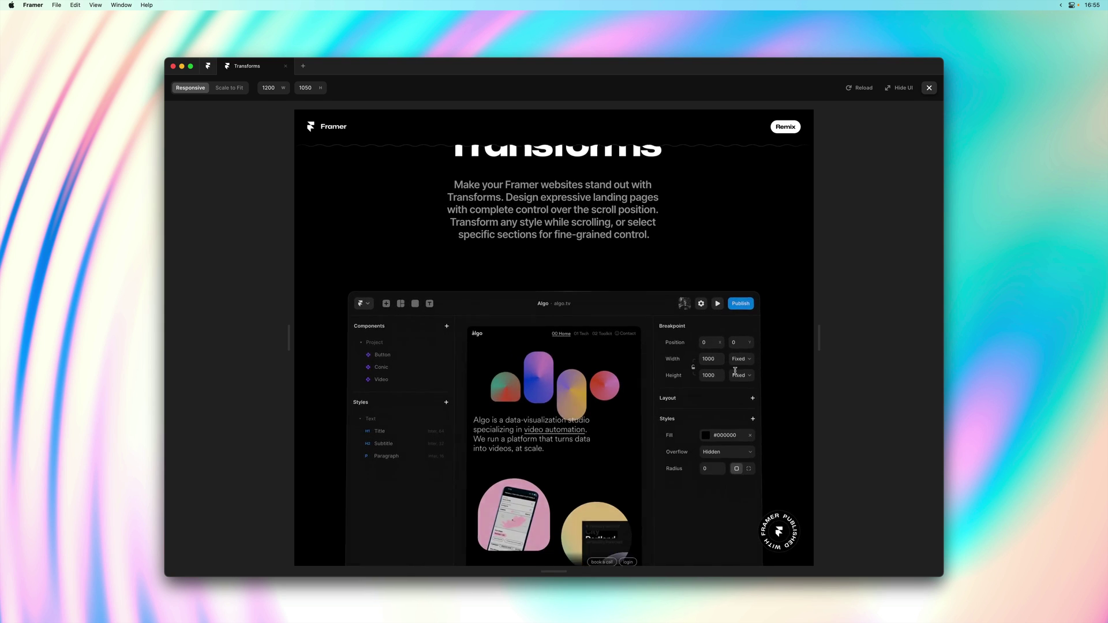
scroll(493, 341, up, 3)
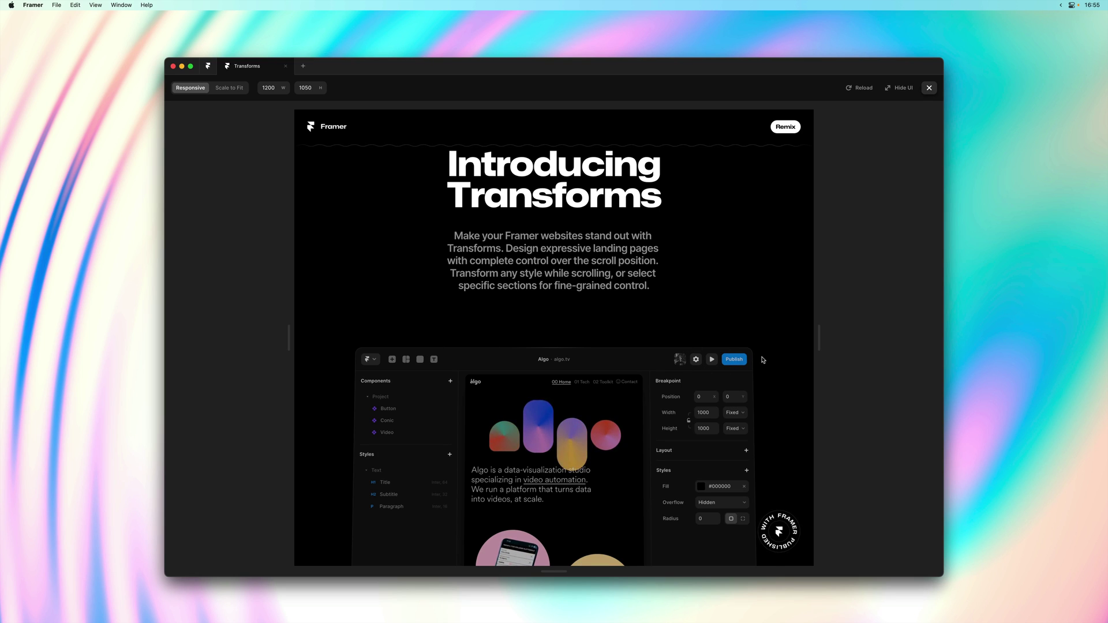
scroll(762, 359, up, 3)
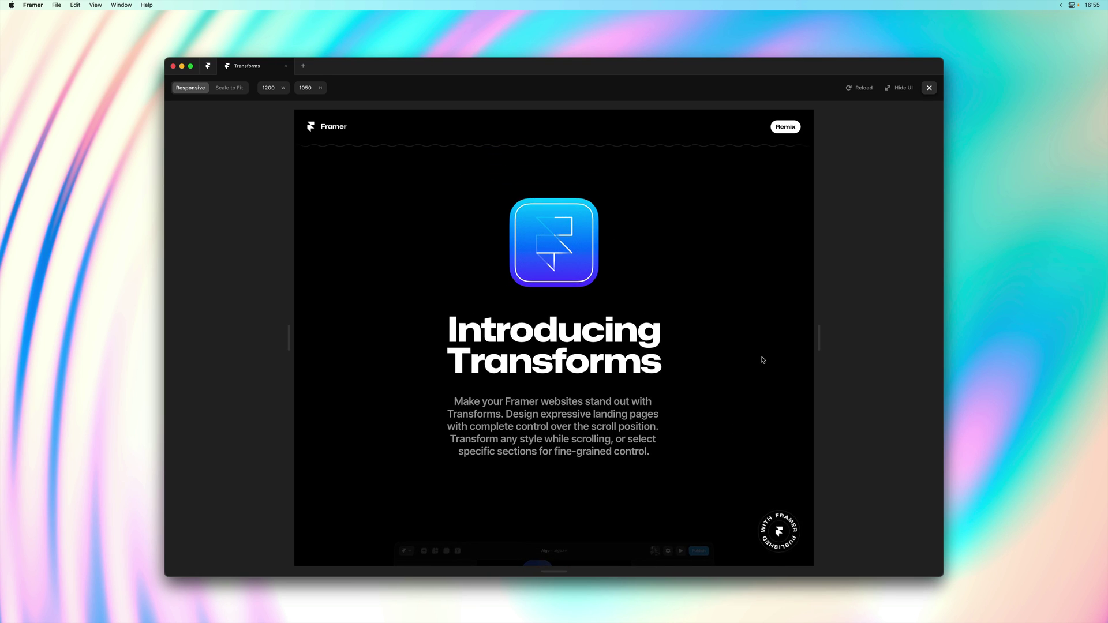
scroll(761, 360, down, 7)
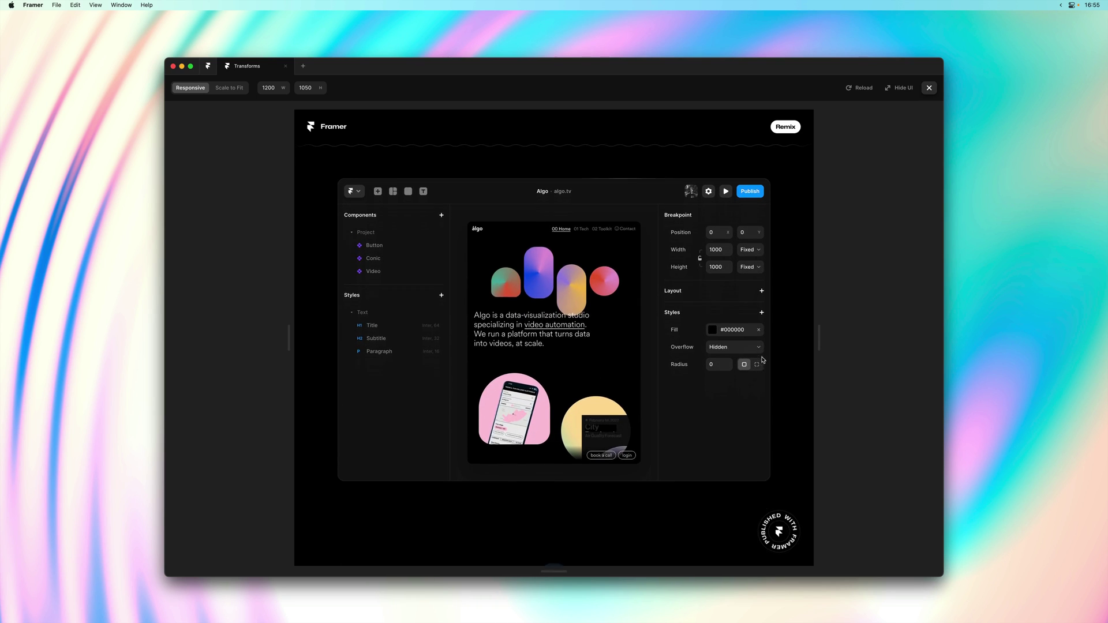
scroll(762, 360, down, 2)
scroll(762, 360, up, 5)
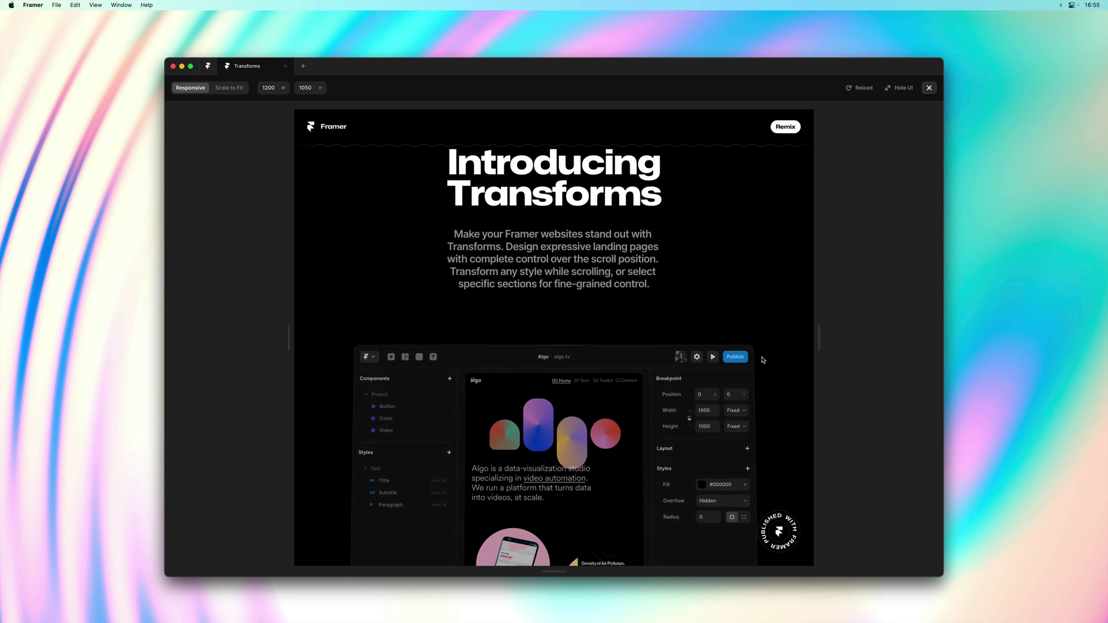
scroll(761, 359, up, 3)
scroll(762, 360, down, 3)
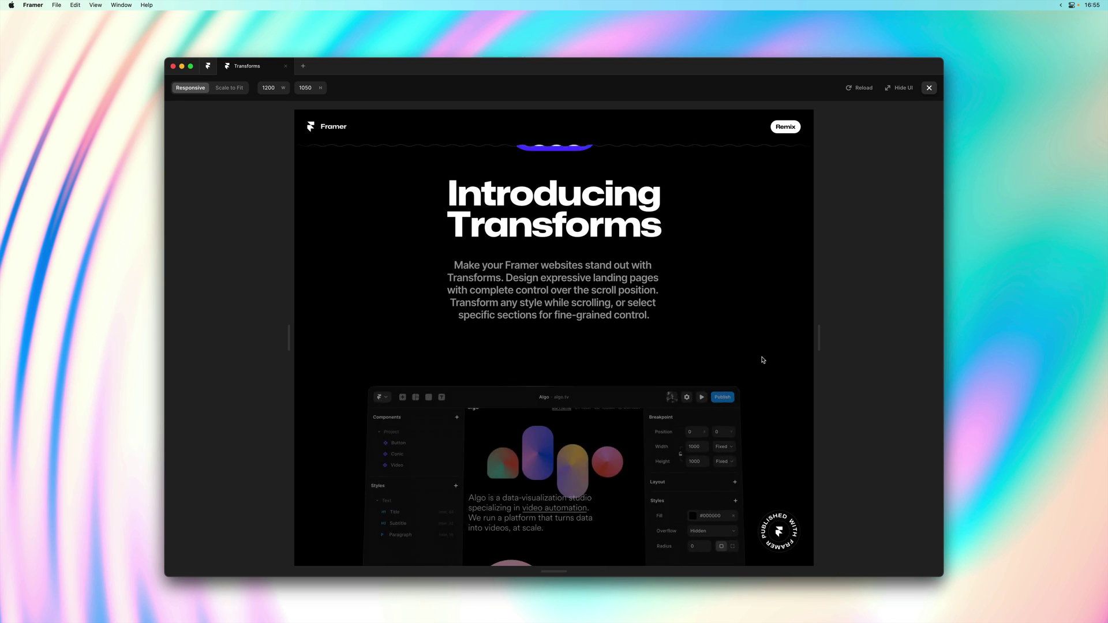
scroll(762, 360, down, 5)
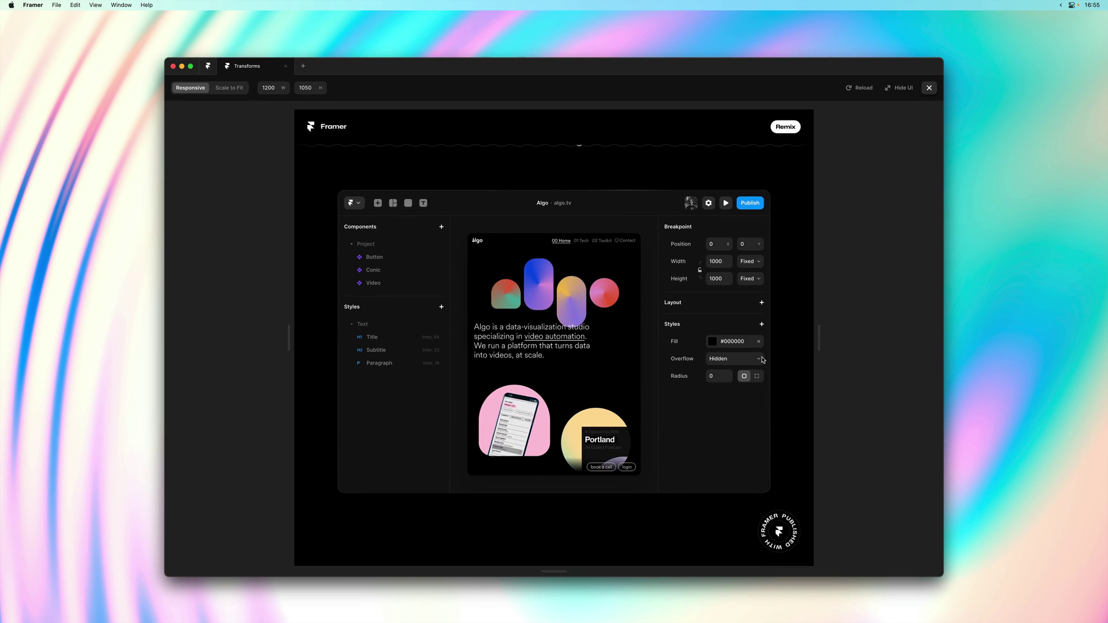
scroll(762, 359, down, 1)
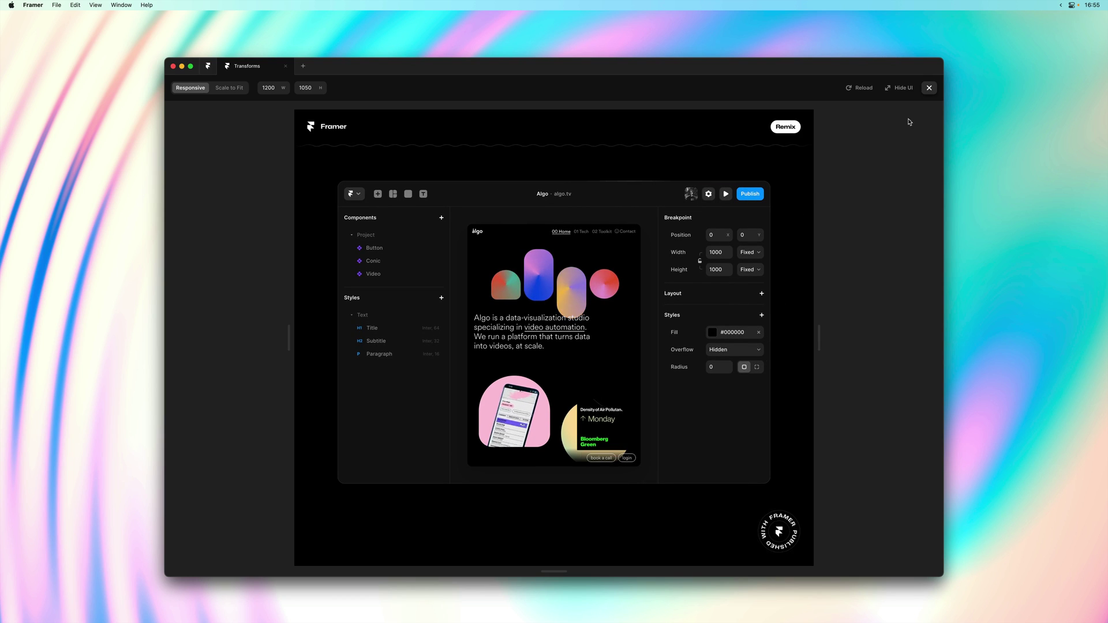
click(929, 88)
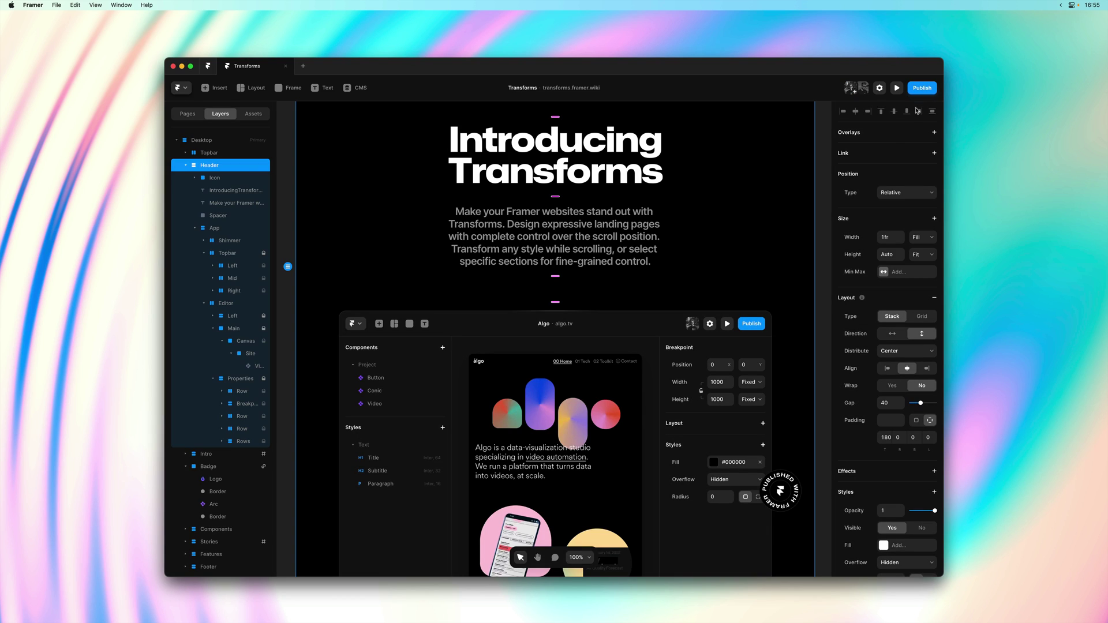
Find the All magic. Zero code. section on the canvas and inspect the Intro layer's Scroll Section settings.
click(827, 190)
key(super+minus)
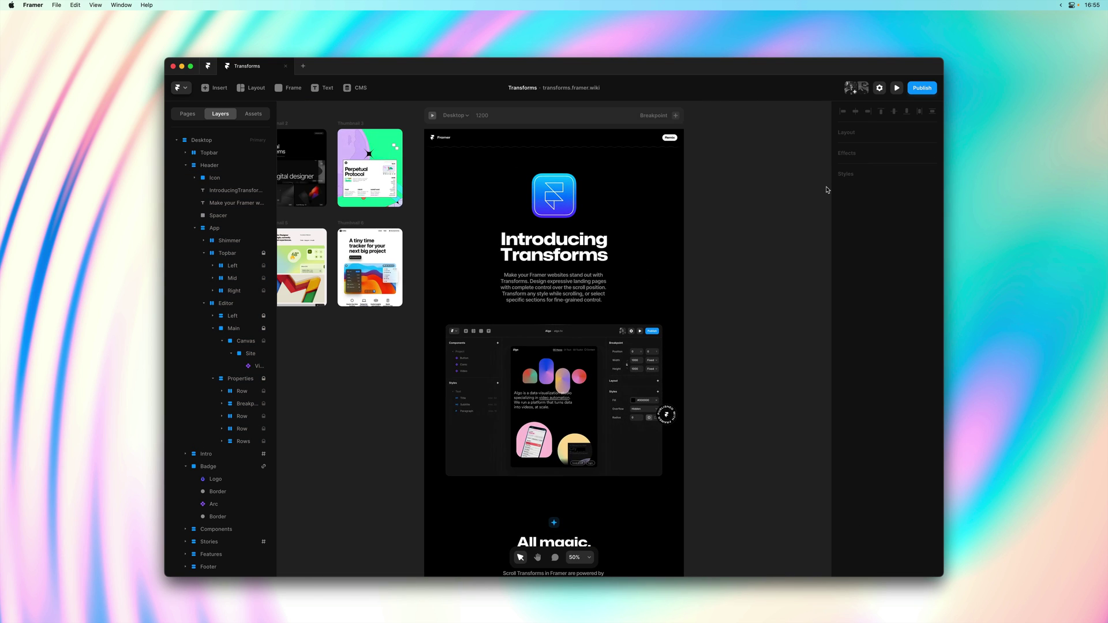
scroll(725, 386, down, 5)
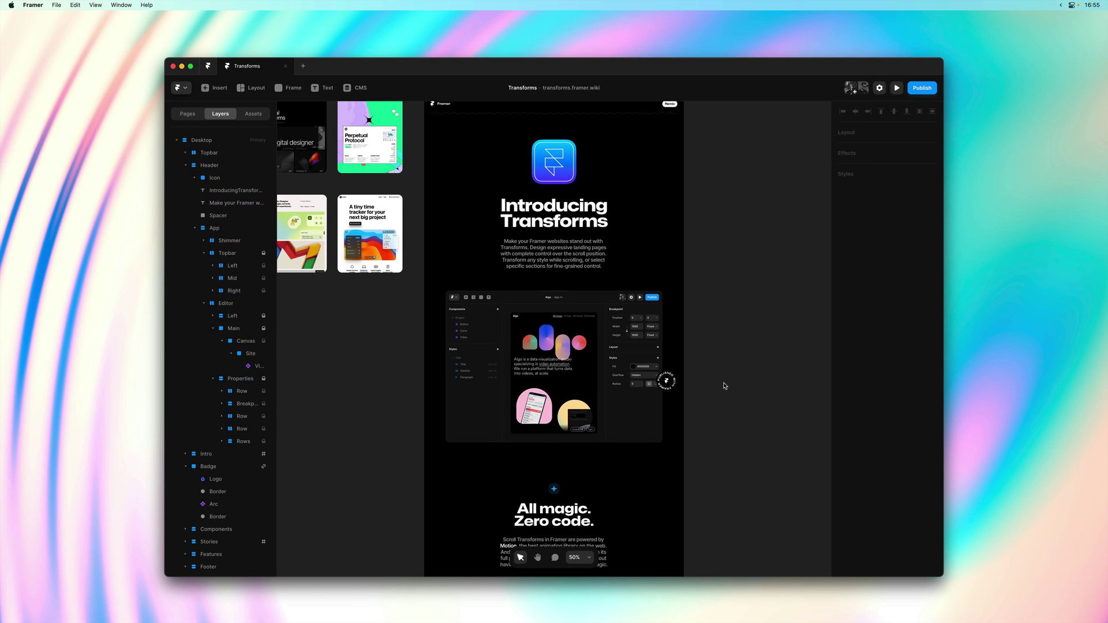
scroll(725, 386, down, 4)
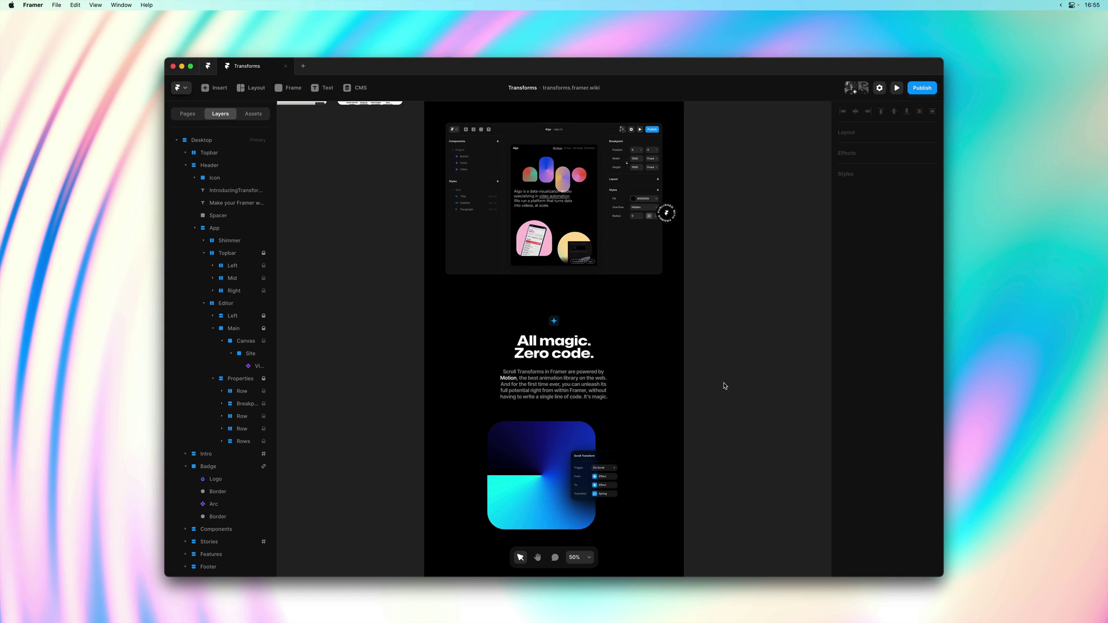
scroll(725, 387, down, 2)
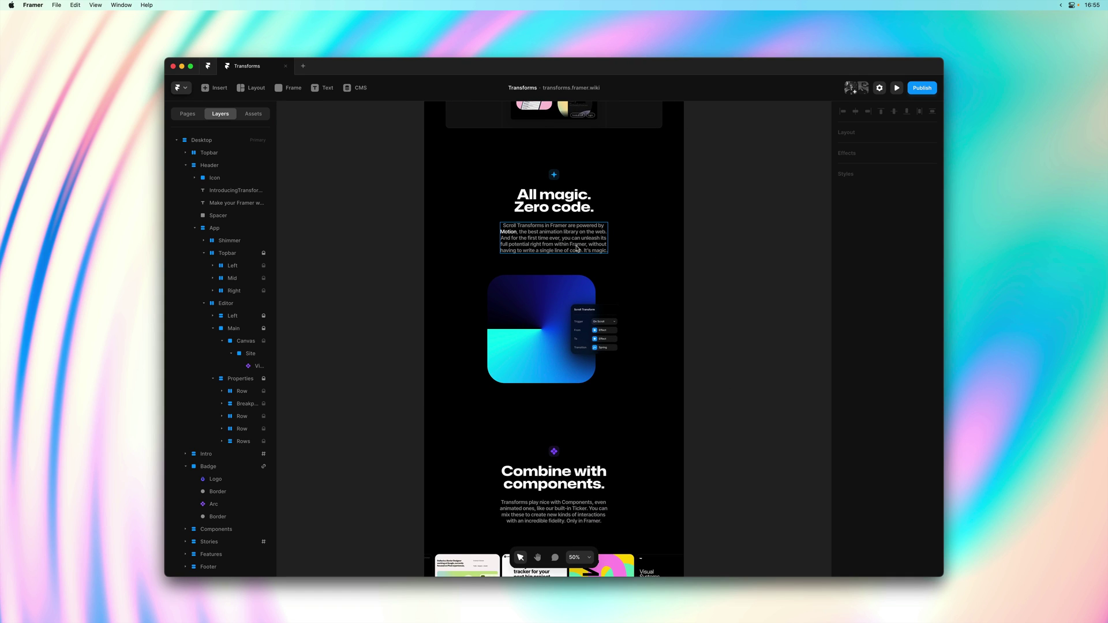
click(551, 307)
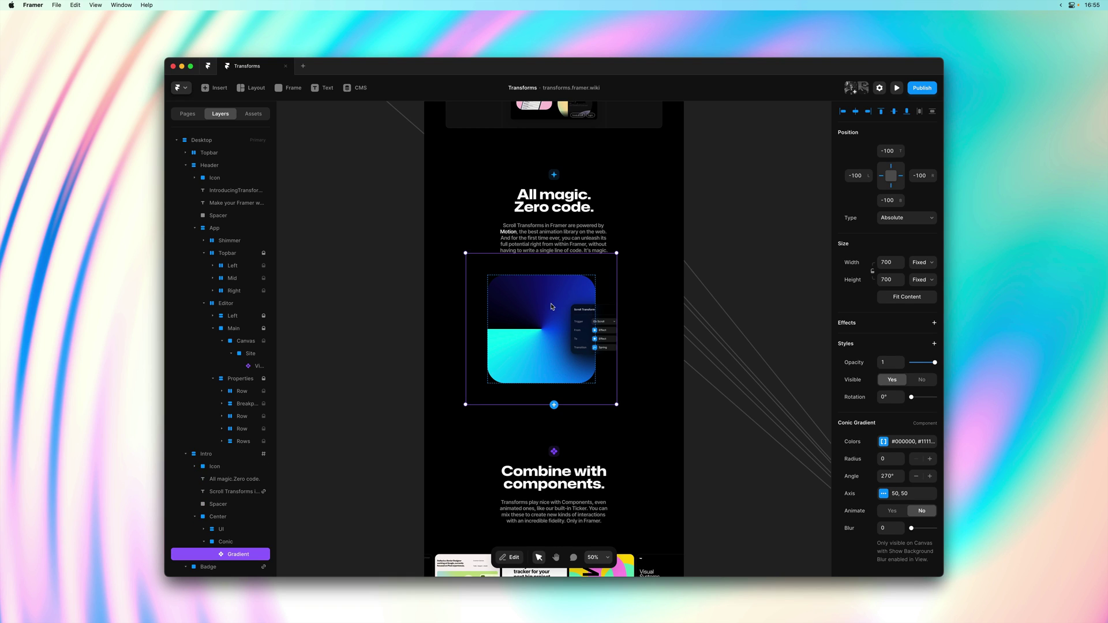
click(216, 455)
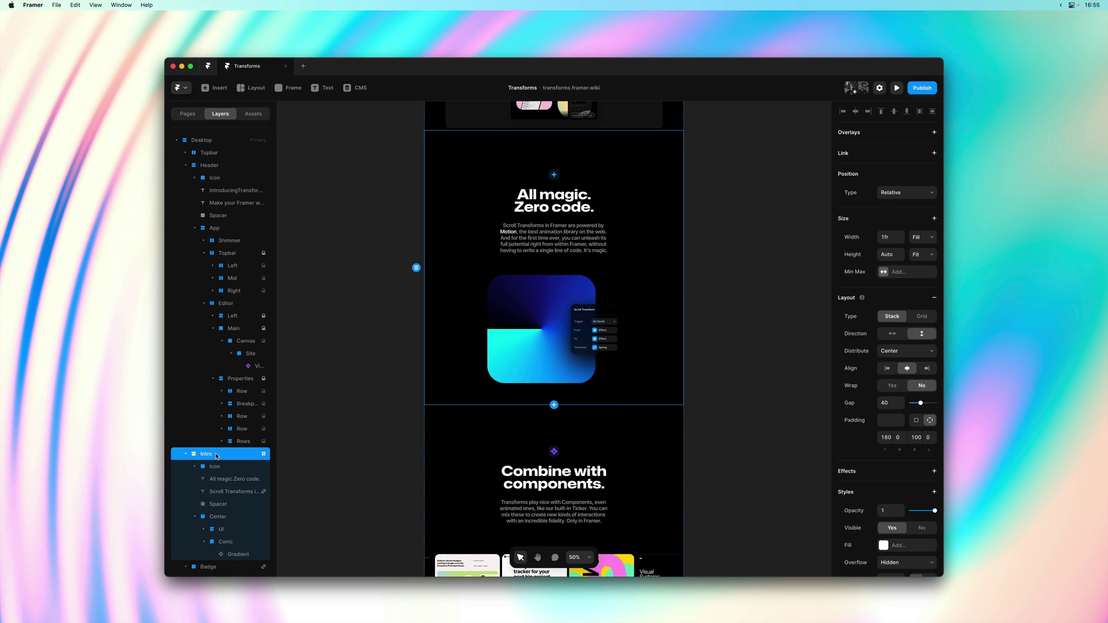
scroll(903, 488, down, 8)
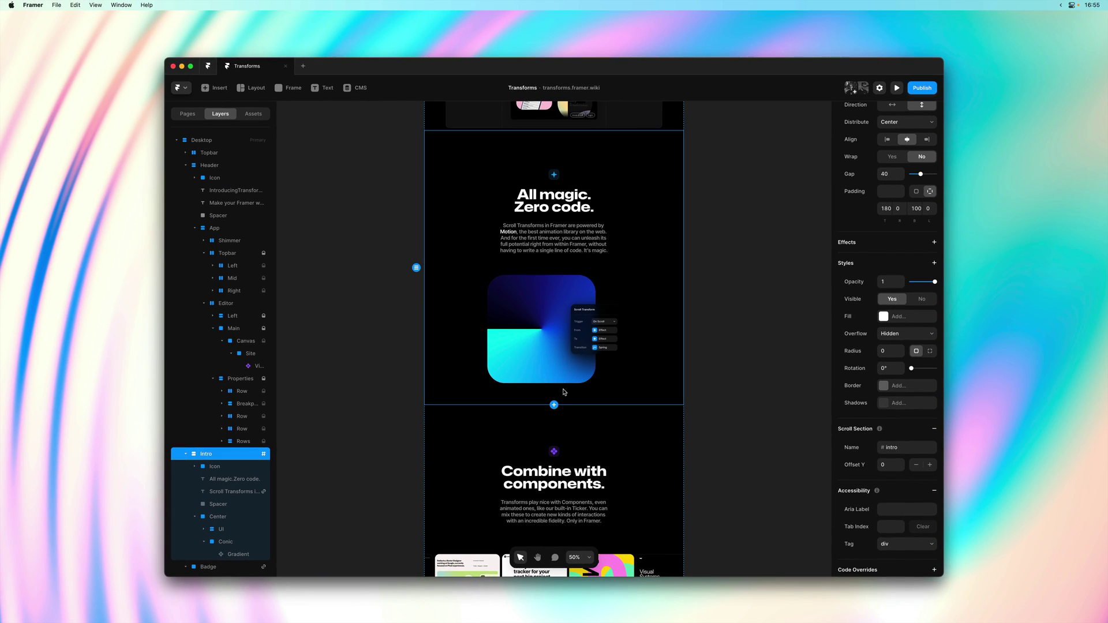
click(717, 247)
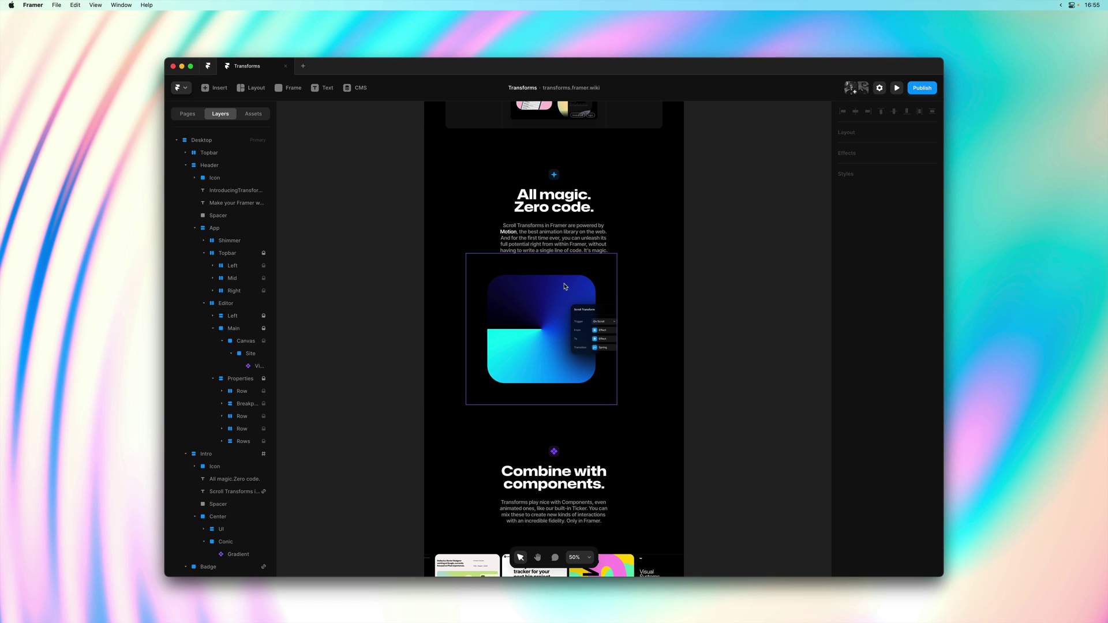
Inspect the Gradient and UI layers inside the Intro section's Center frame, and collapse the UI layer.
click(557, 289)
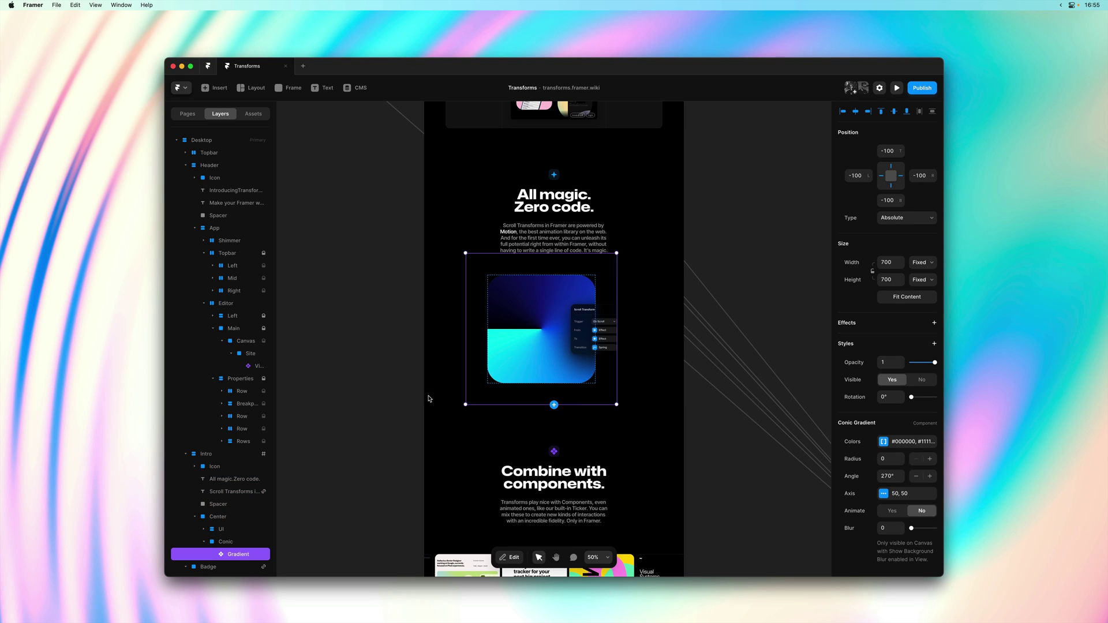
click(247, 535)
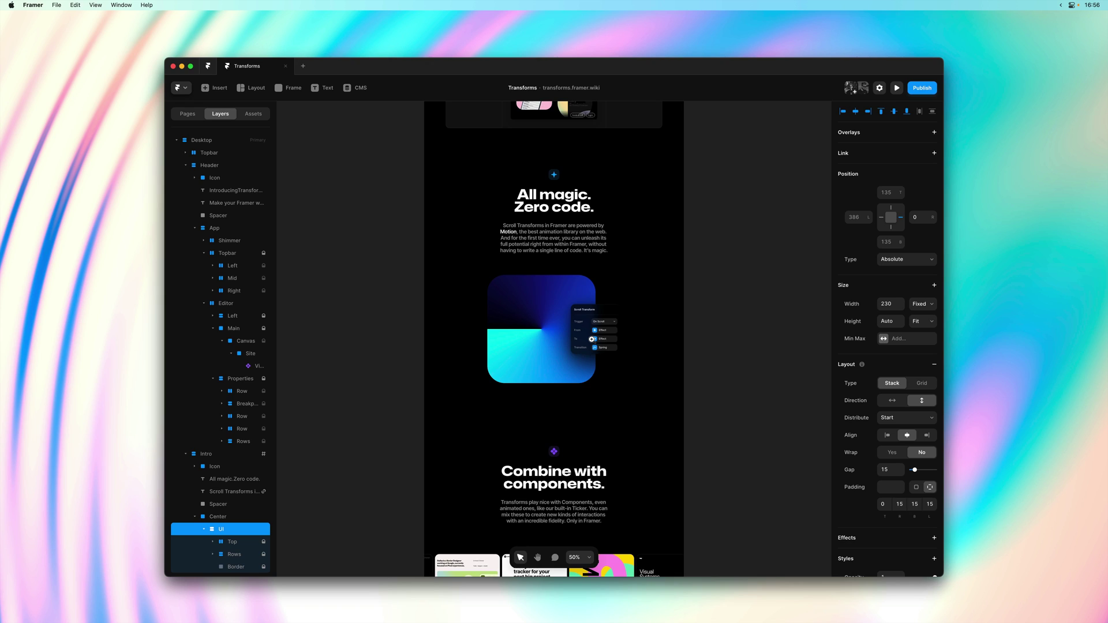
scroll(593, 341, up, 5)
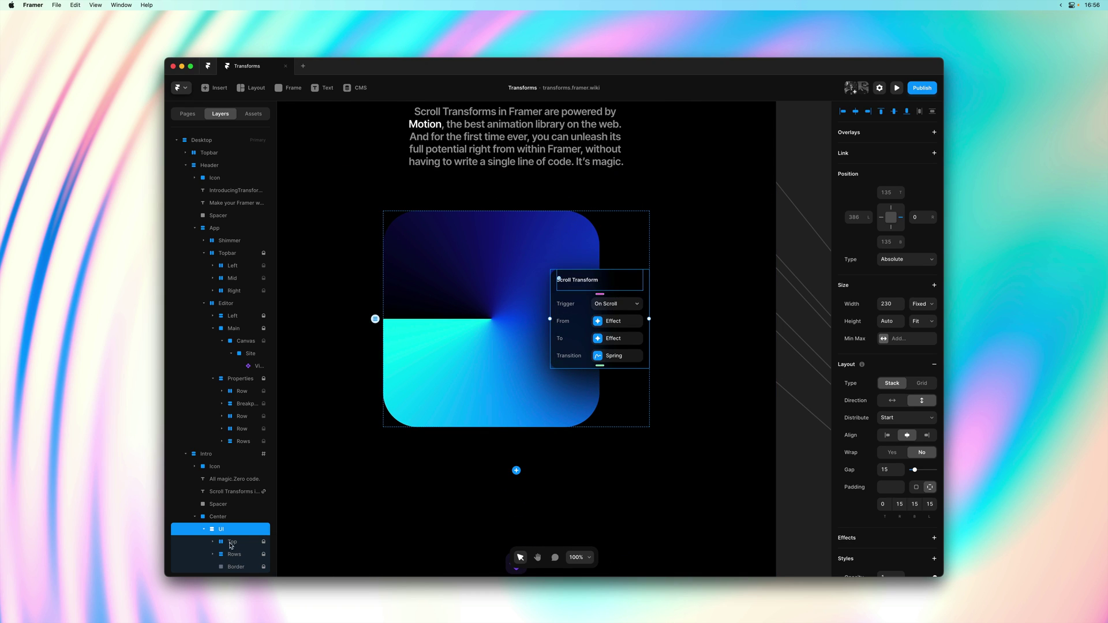
click(205, 529)
scroll(206, 530, down, 3)
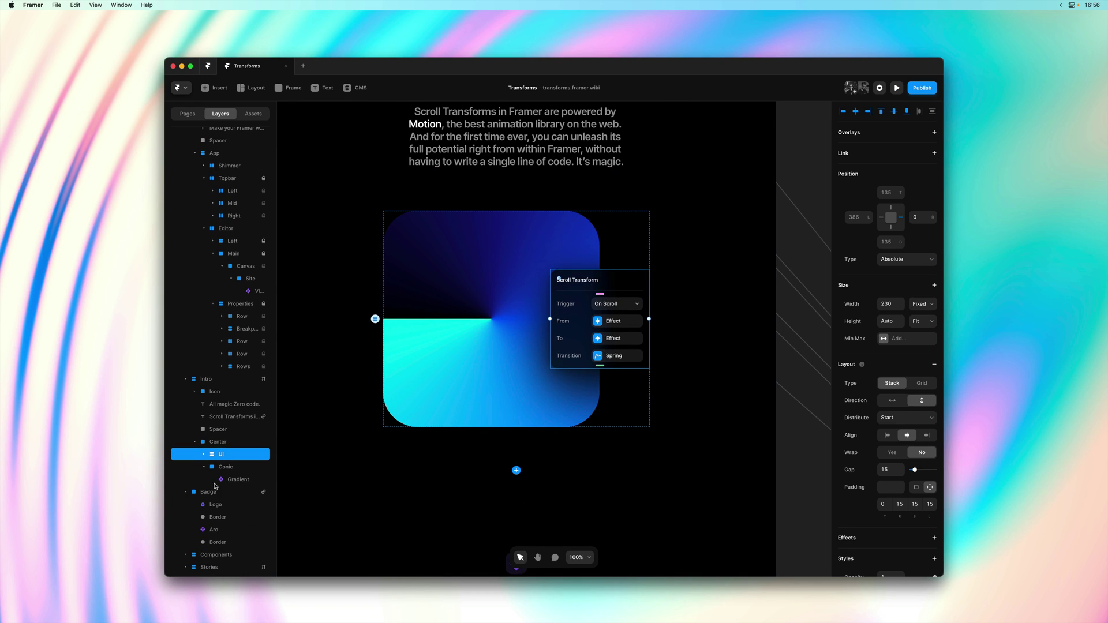
Add a Scroll Transform to the Conic layer with the Section in View trigger and #intro as its section.
click(398, 268)
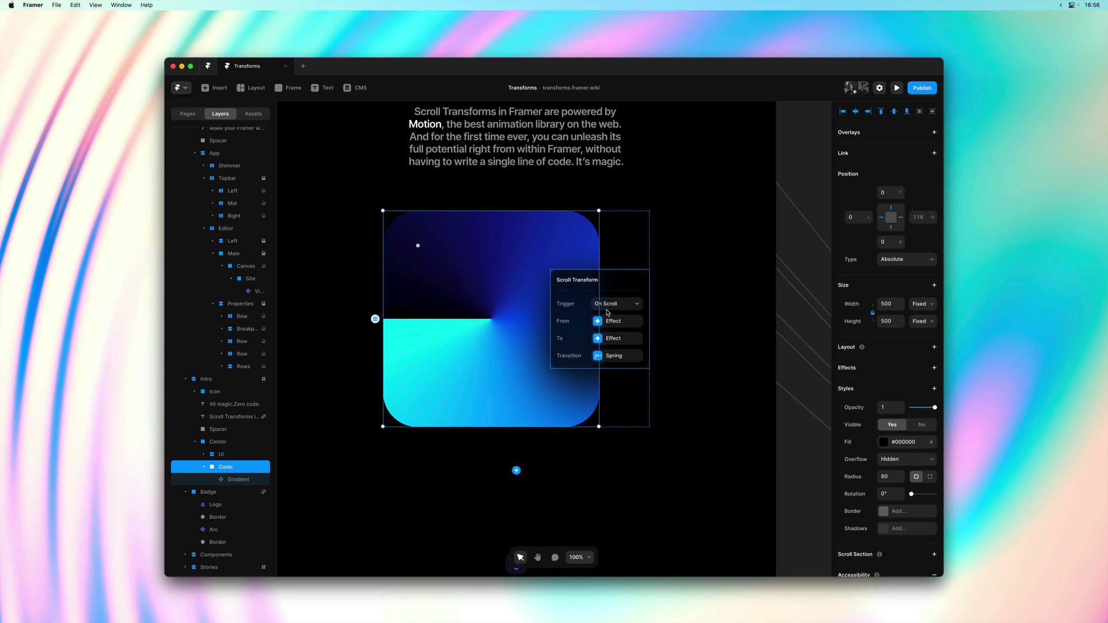
click(871, 371)
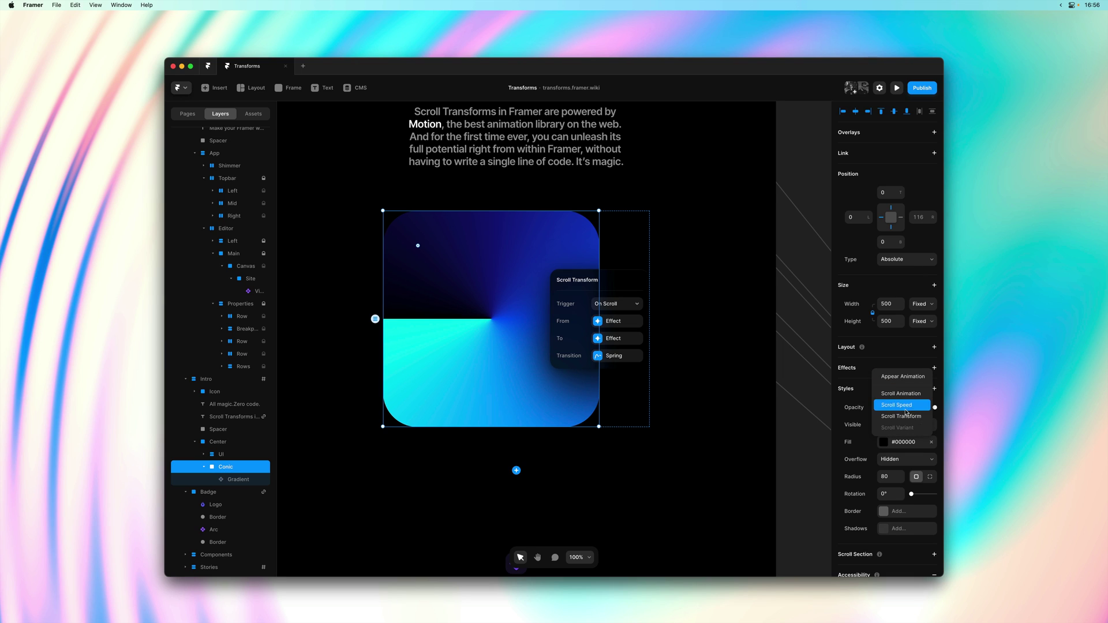
click(906, 416)
click(790, 411)
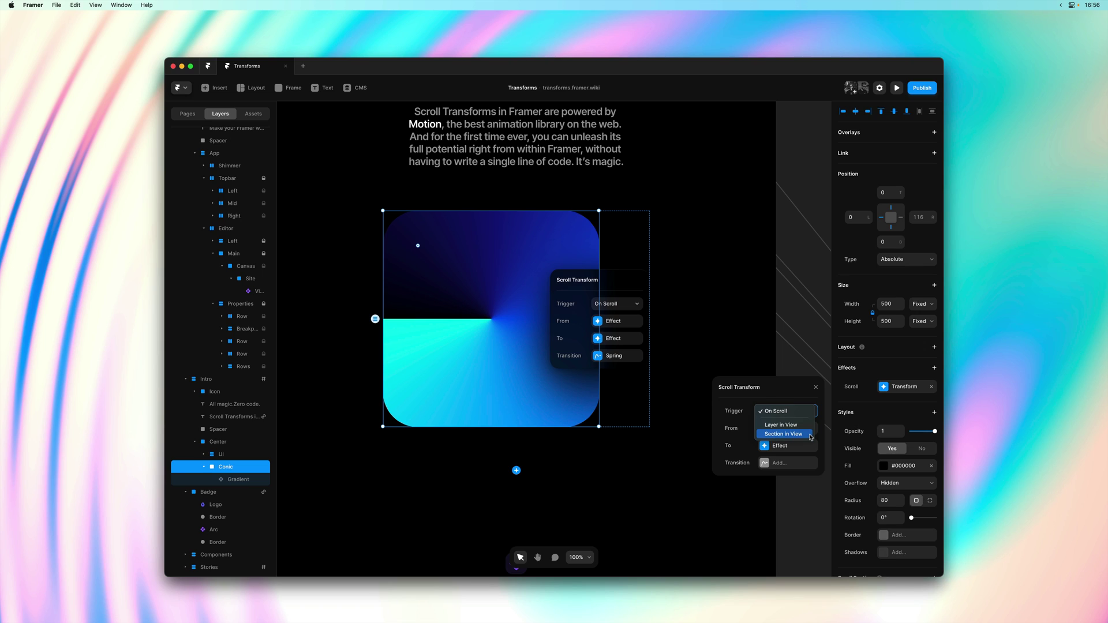
click(809, 434)
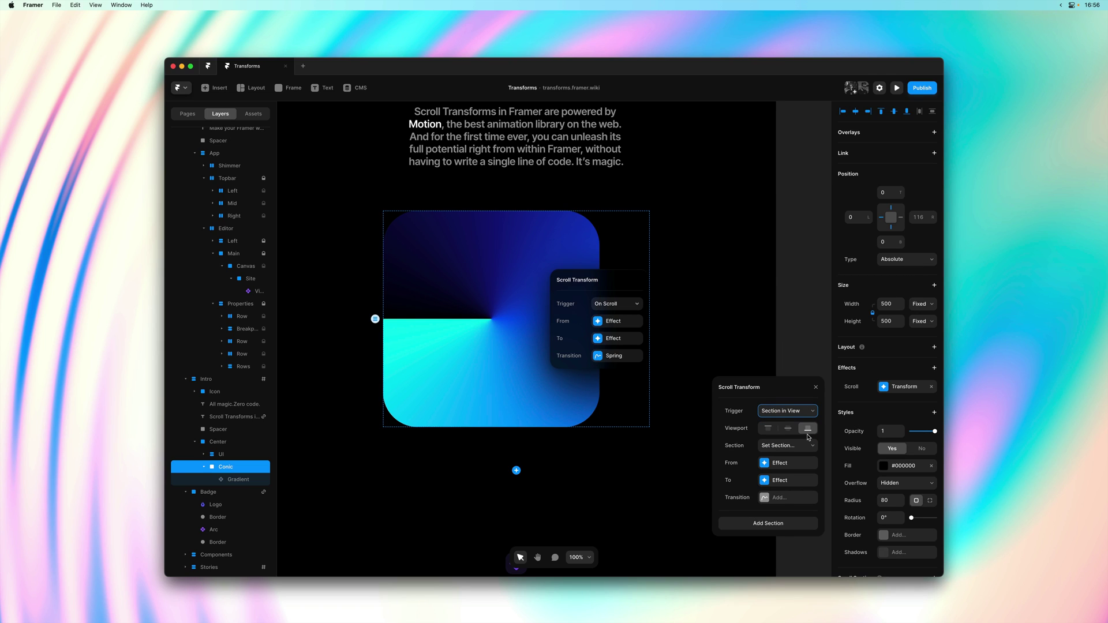
click(786, 446)
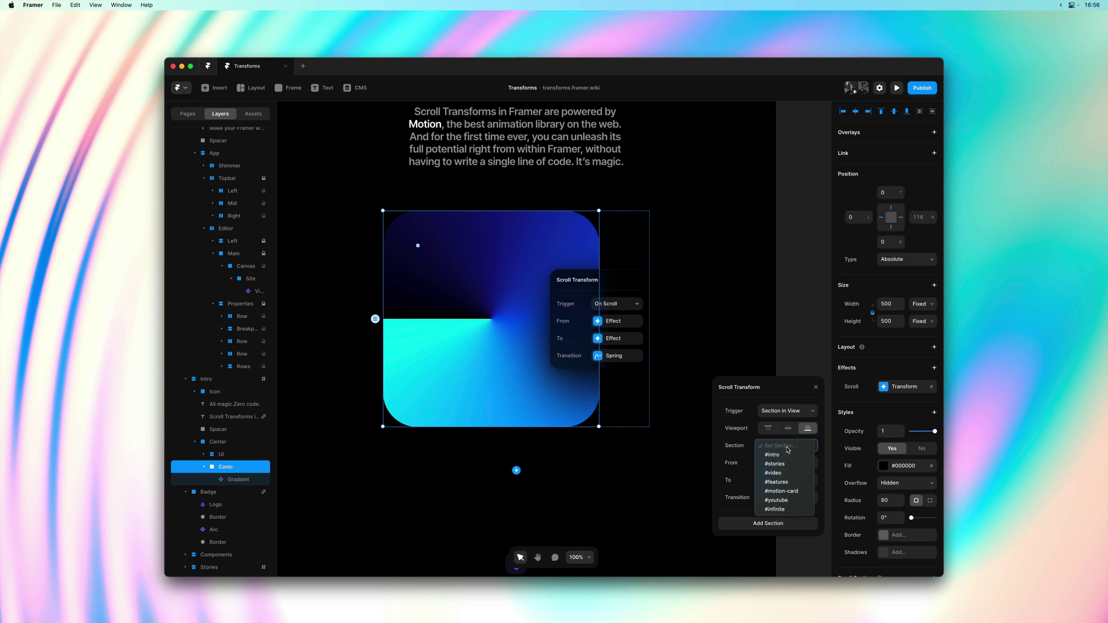
click(780, 454)
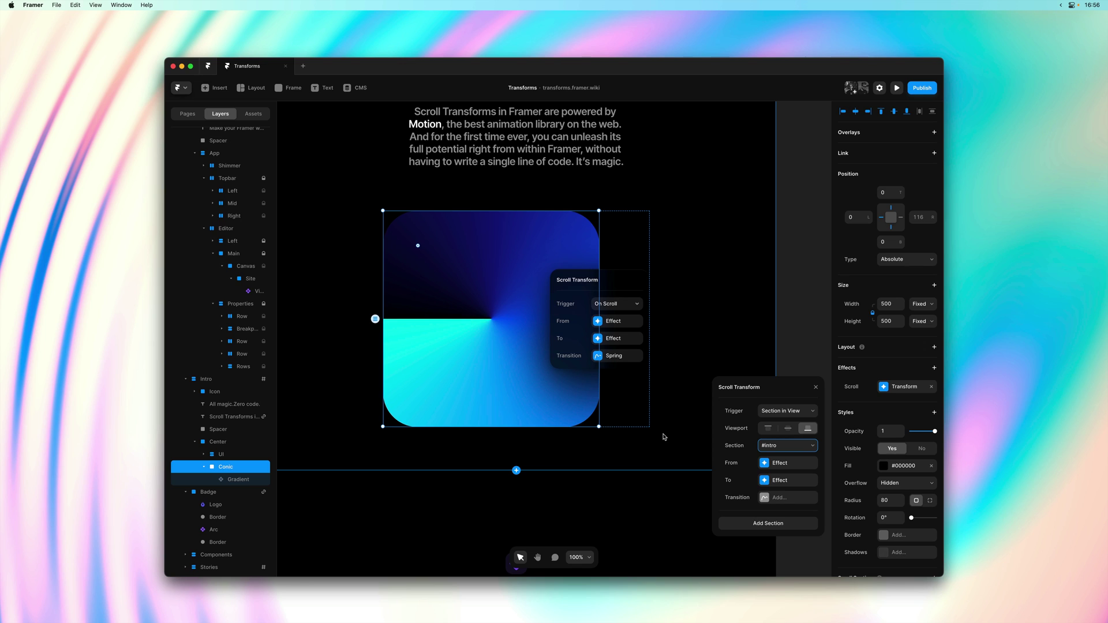
Set the Conic transform's From effect to scale 1, trying opacity 0 and returning it to 0.5.
scroll(664, 436, up, 10)
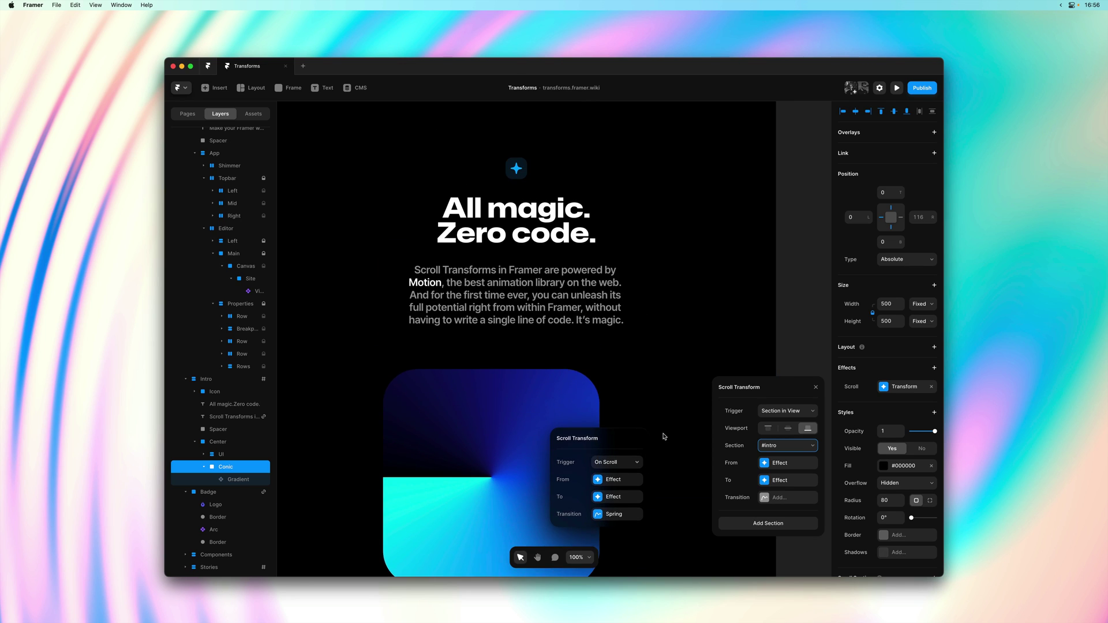
scroll(663, 437, up, 1)
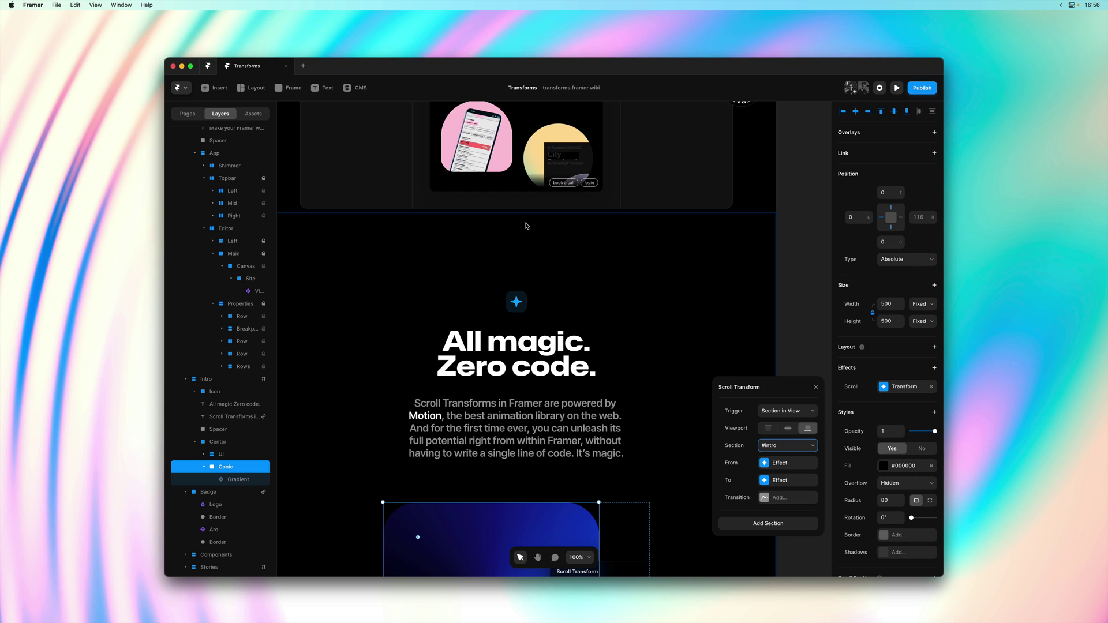
scroll(635, 358, down, 9)
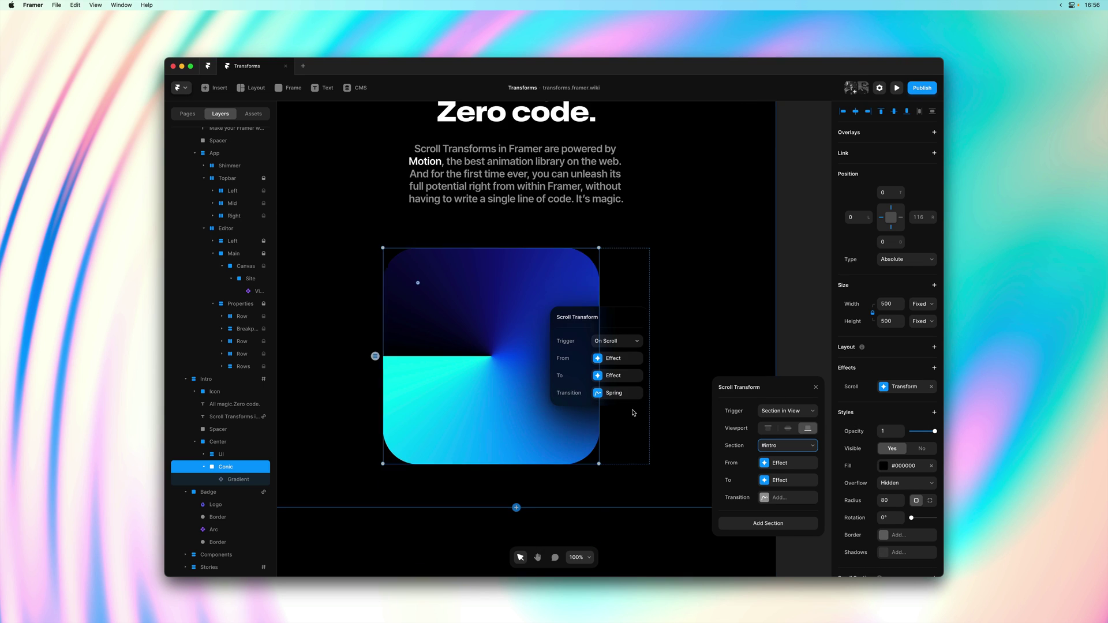
click(780, 463)
click(773, 428)
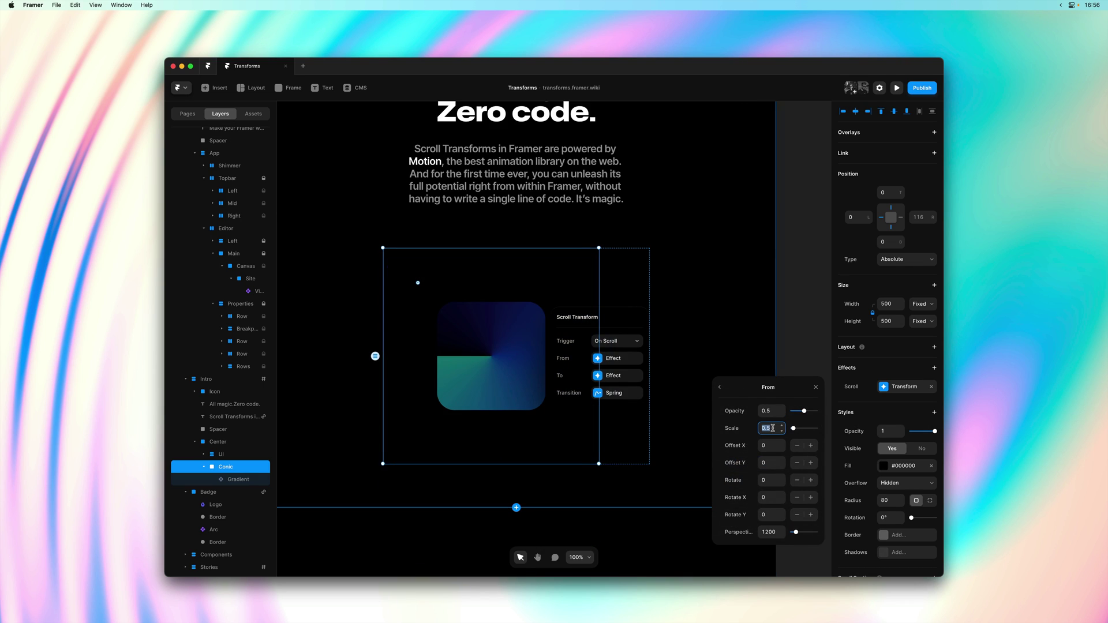
text(1)
drag(804, 411, 791, 414)
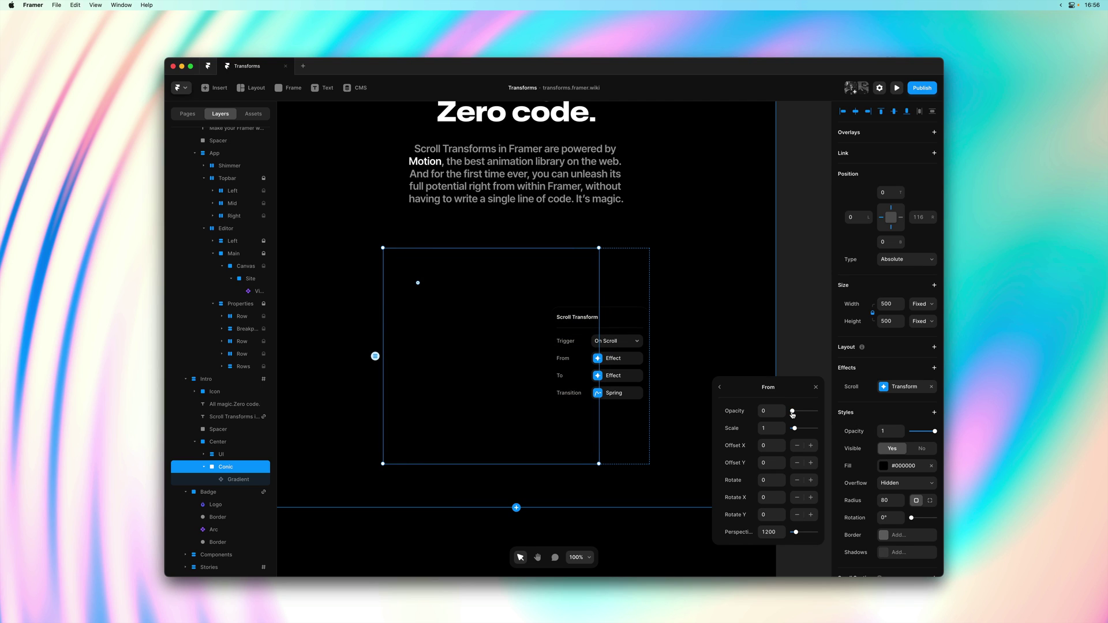
drag(792, 411, 804, 413)
Set the Conic From effect's Offset X to -300 and opacity to 0, and give the transform a Spring transition.
click(773, 444)
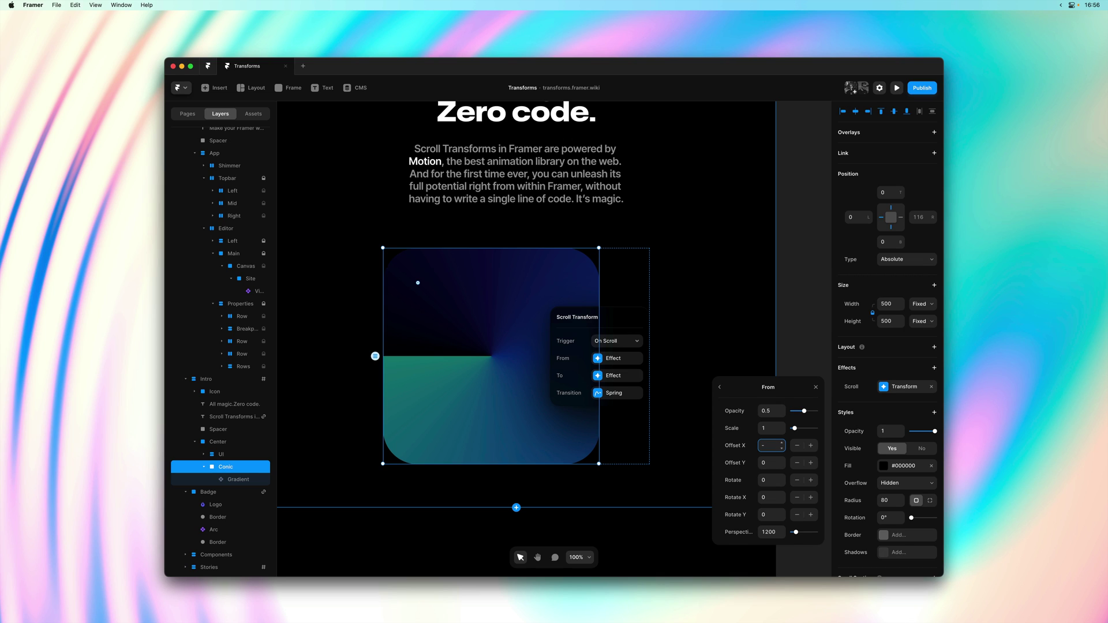
text(-300)
key(Return)
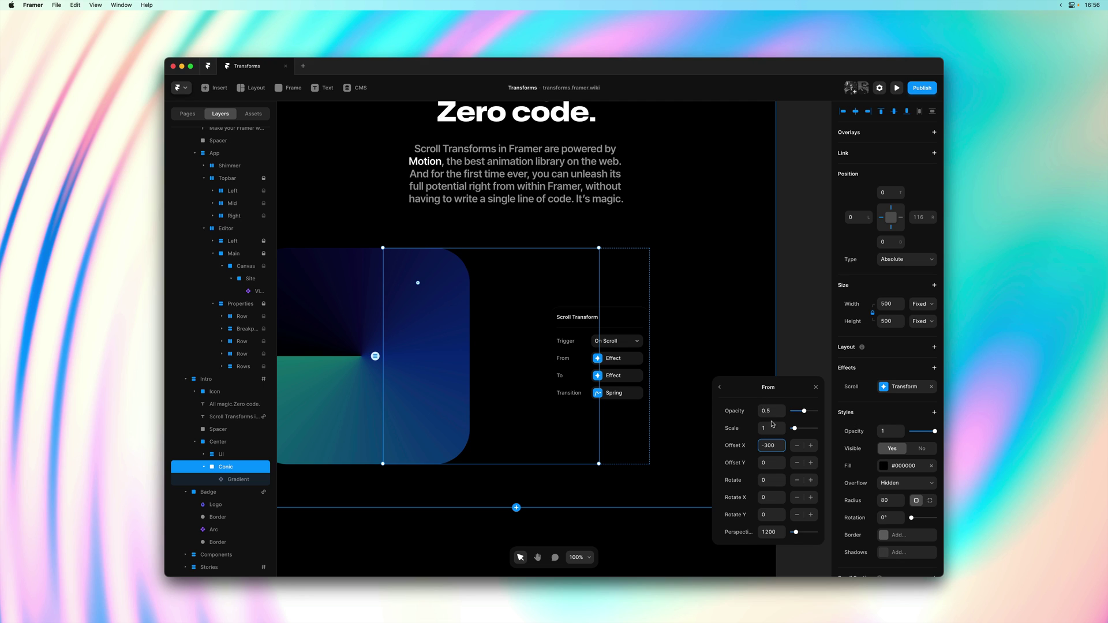
drag(800, 414, 788, 412)
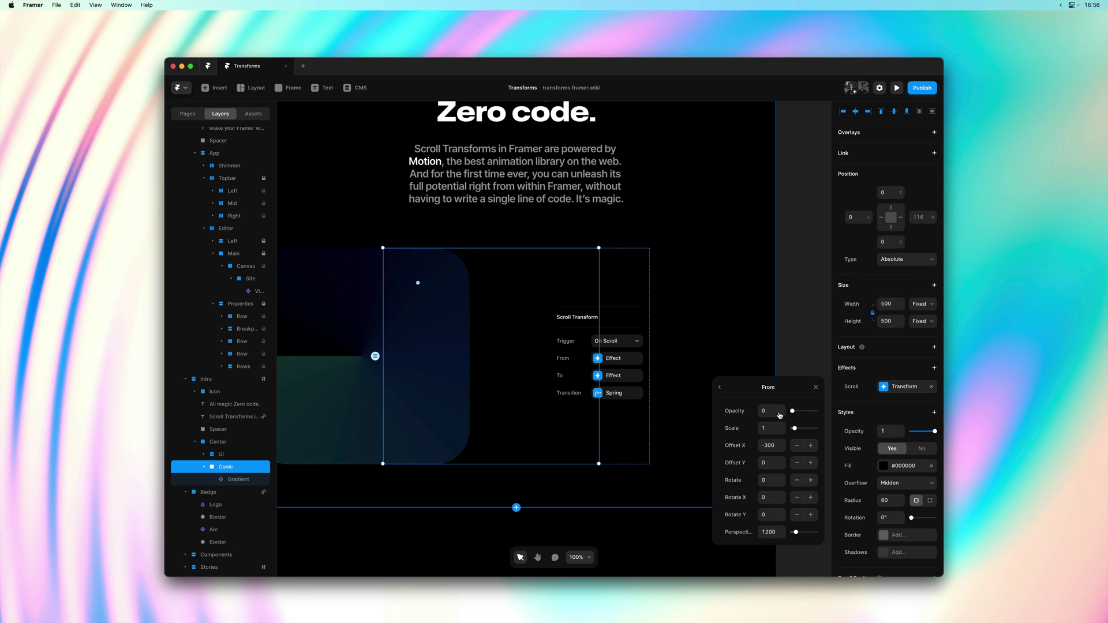
click(717, 390)
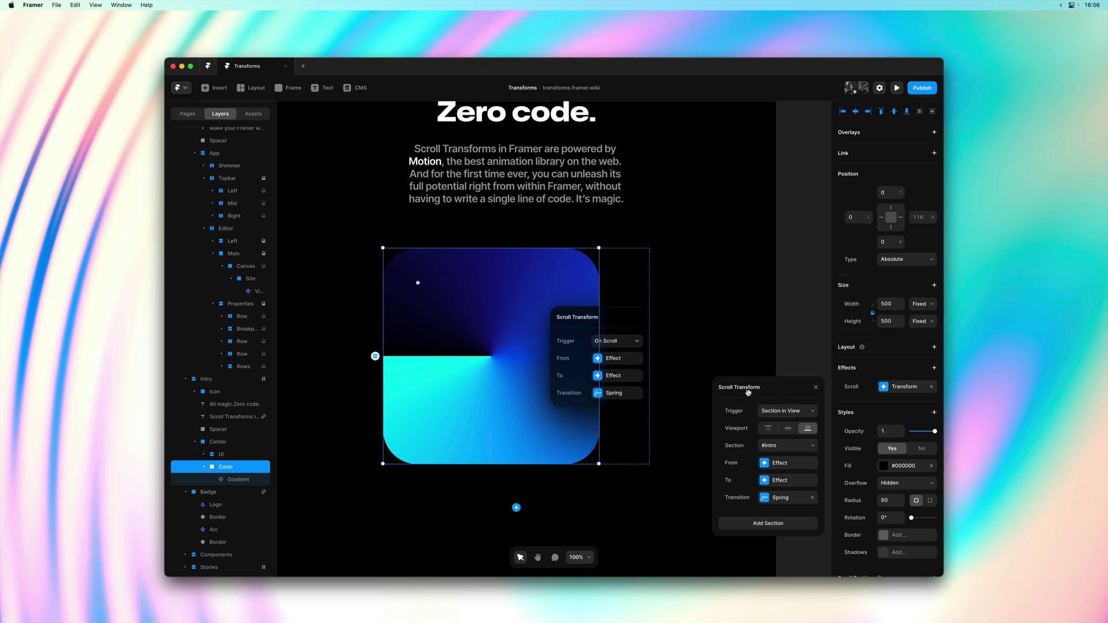
click(815, 387)
Add a Scroll Transform to the Intro section's UI layer with the Section in View trigger and #intro as its section.
click(583, 398)
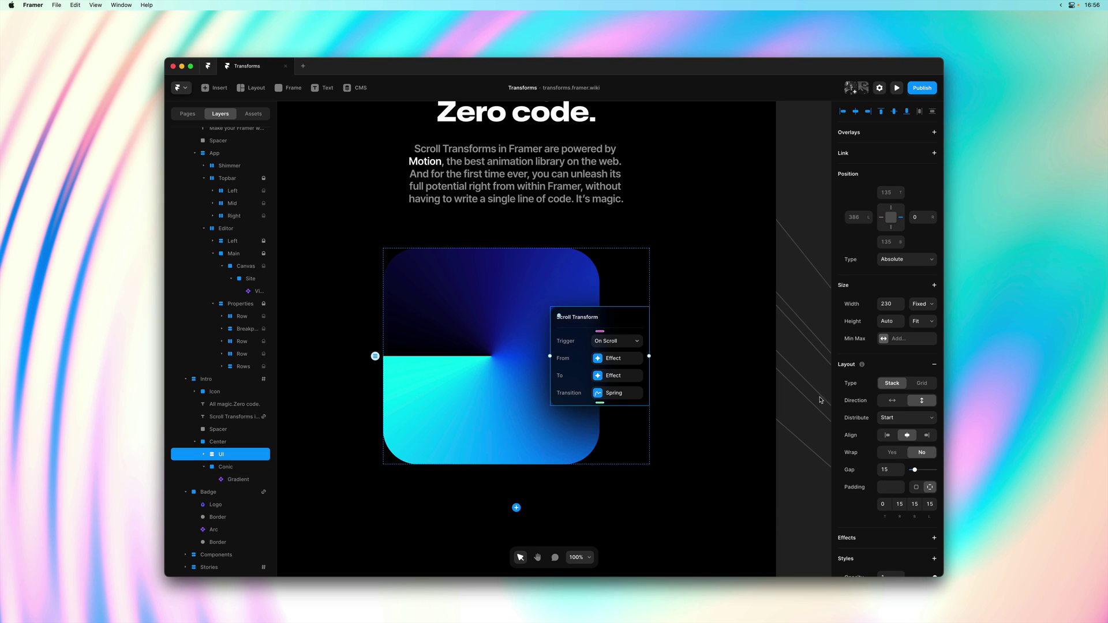
scroll(883, 445, down, 3)
click(934, 464)
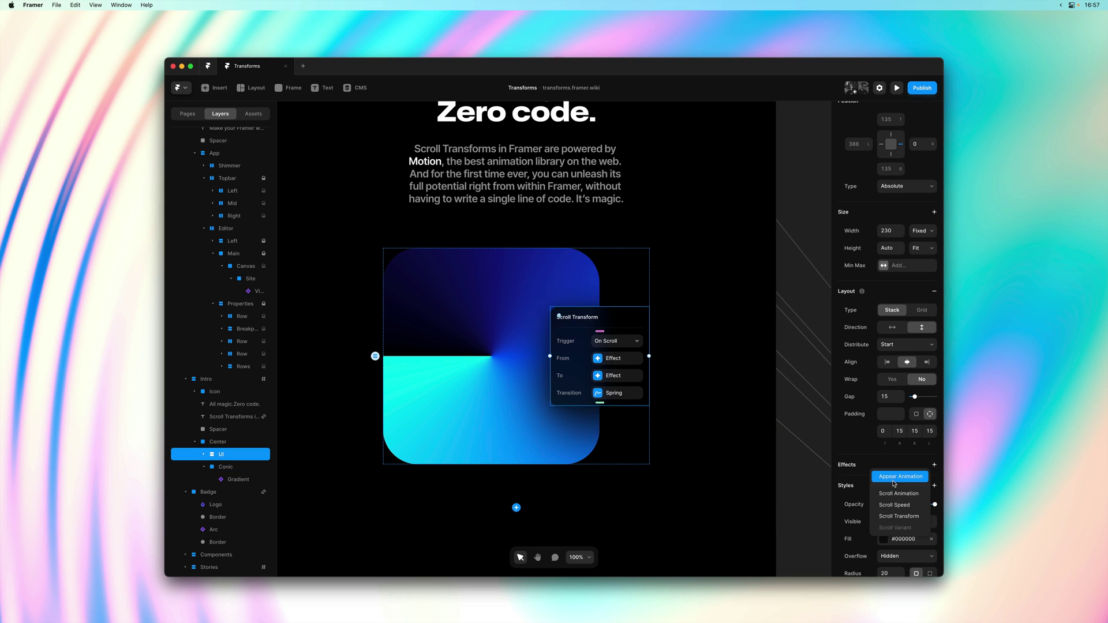
click(903, 517)
click(781, 501)
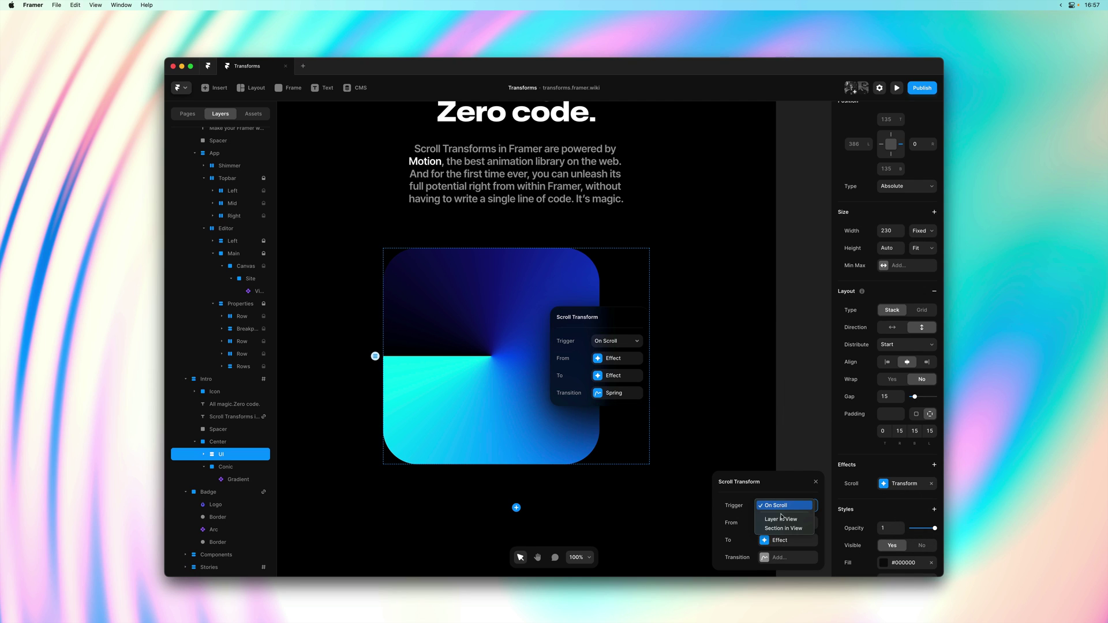
click(783, 514)
click(782, 507)
click(783, 515)
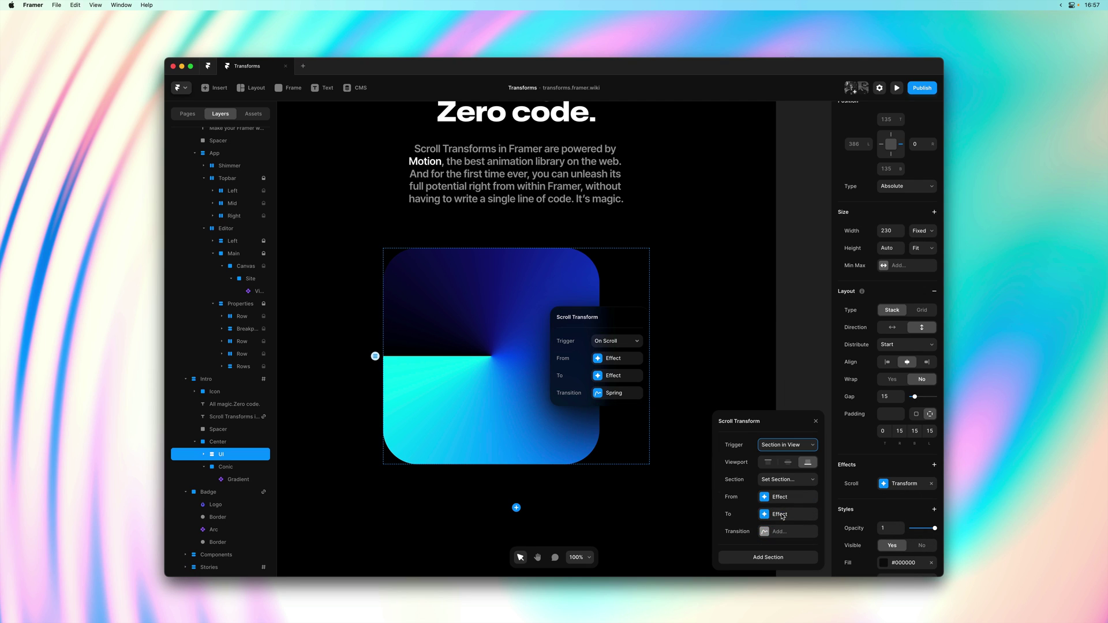
click(780, 480)
Set the UI transform's From effect to opacity 0, scale 1 and Offset X 300, with a Spring transition.
click(775, 497)
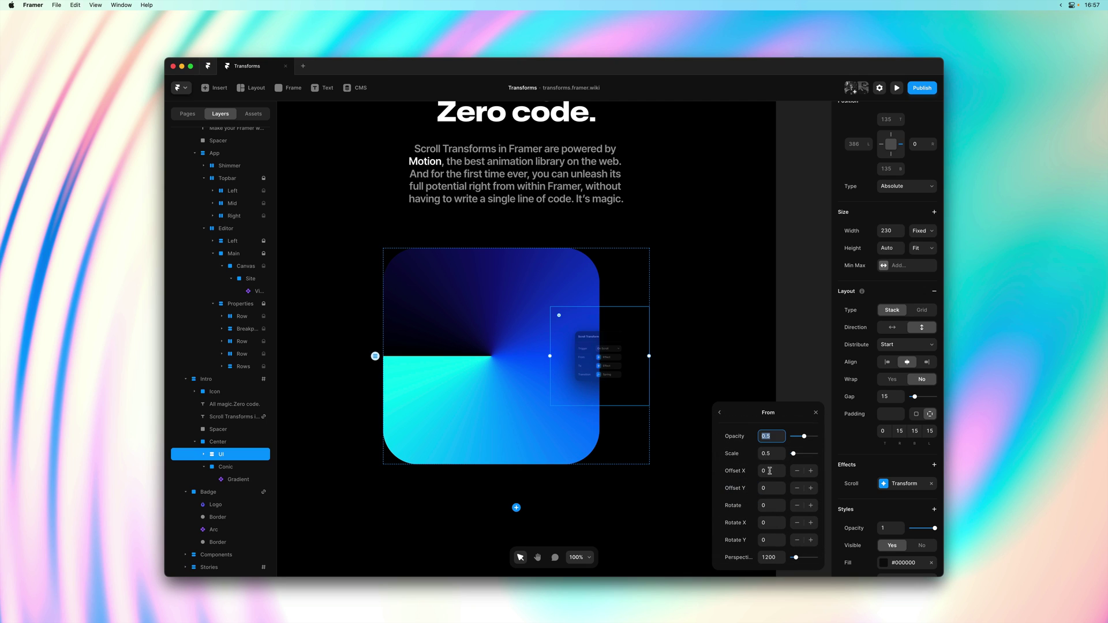
text(1)
click(771, 471)
text(3)
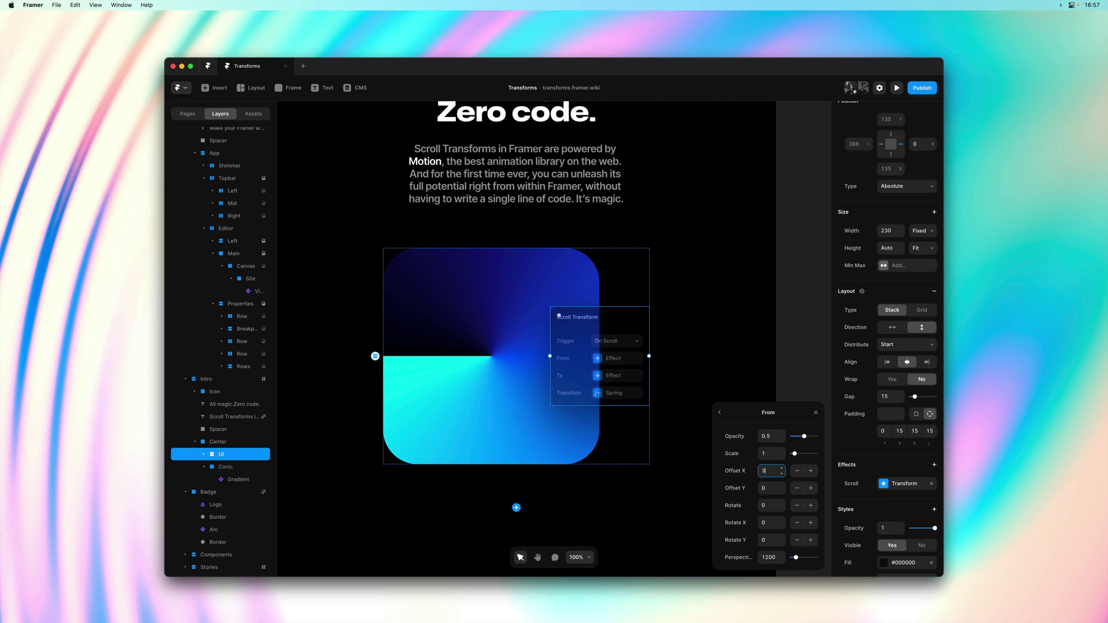
text(00)
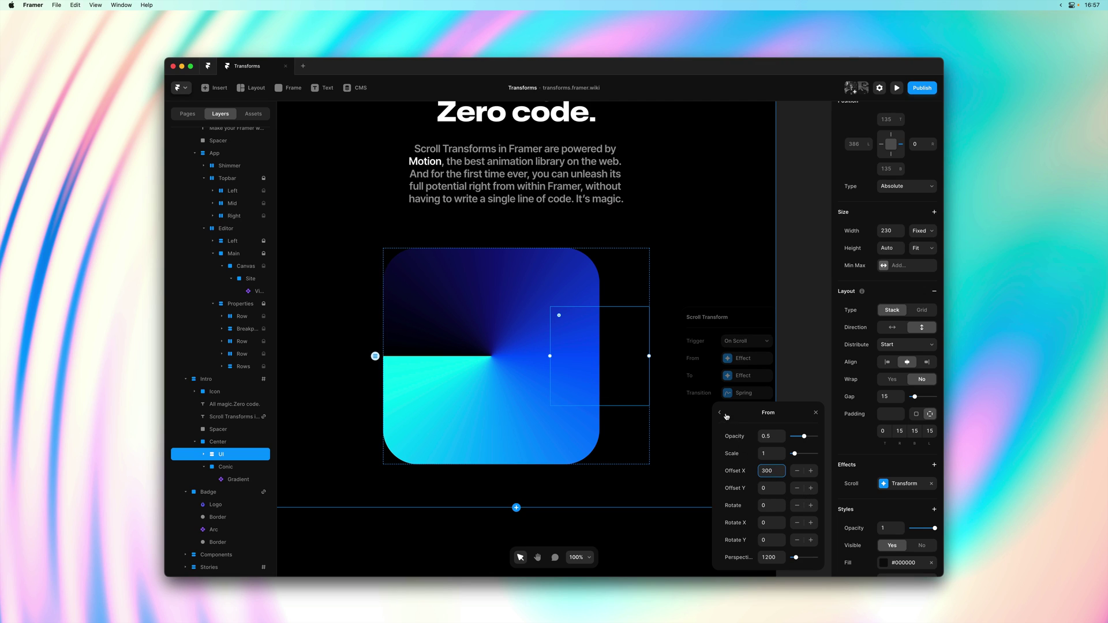
click(793, 436)
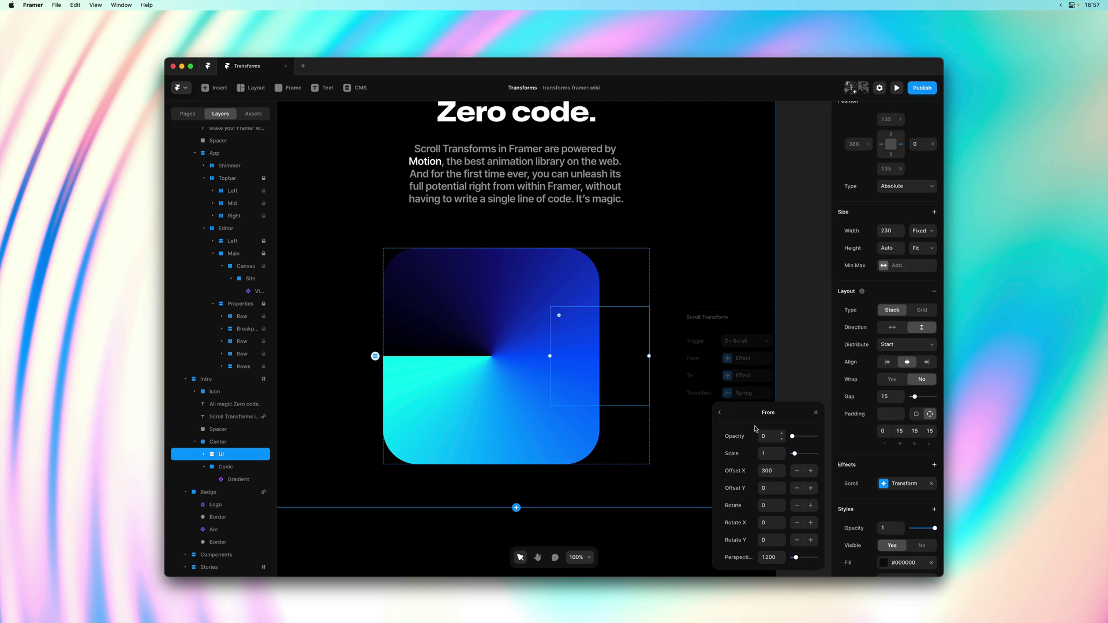
click(720, 412)
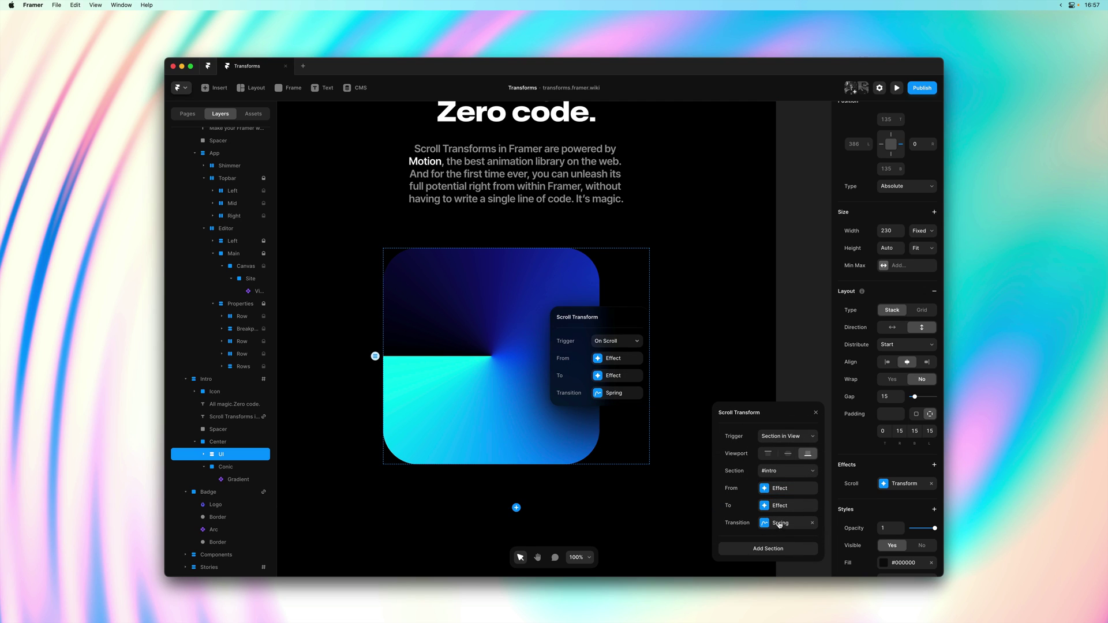
click(816, 414)
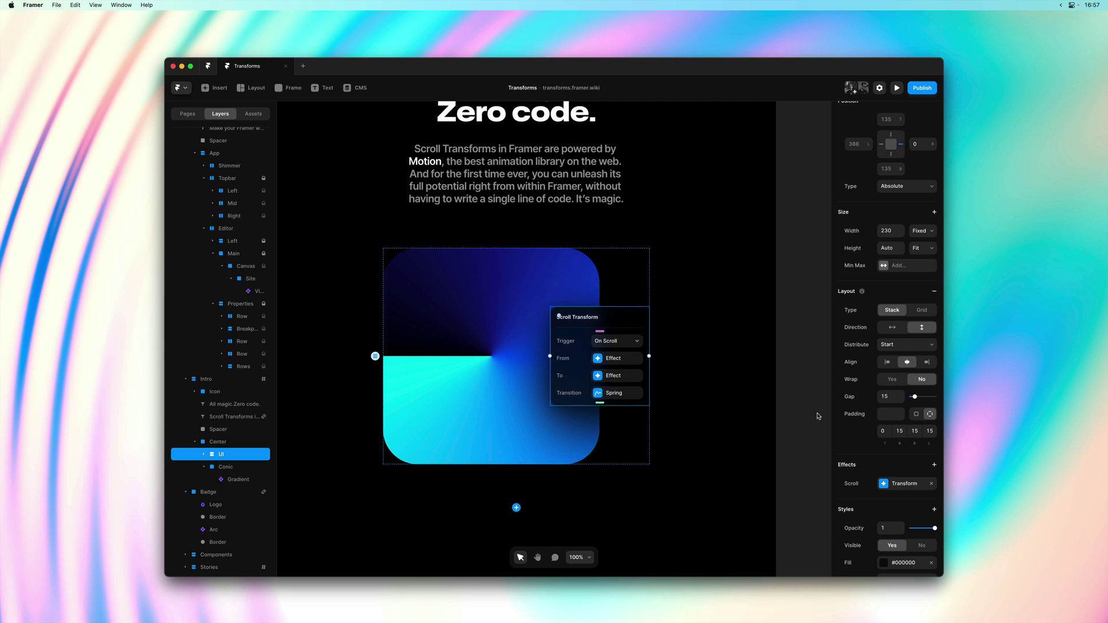
Preview the page, examine the Intro section's Conic and UI layers while scrolling, and return to where the section enters the viewport.
key(super+p)
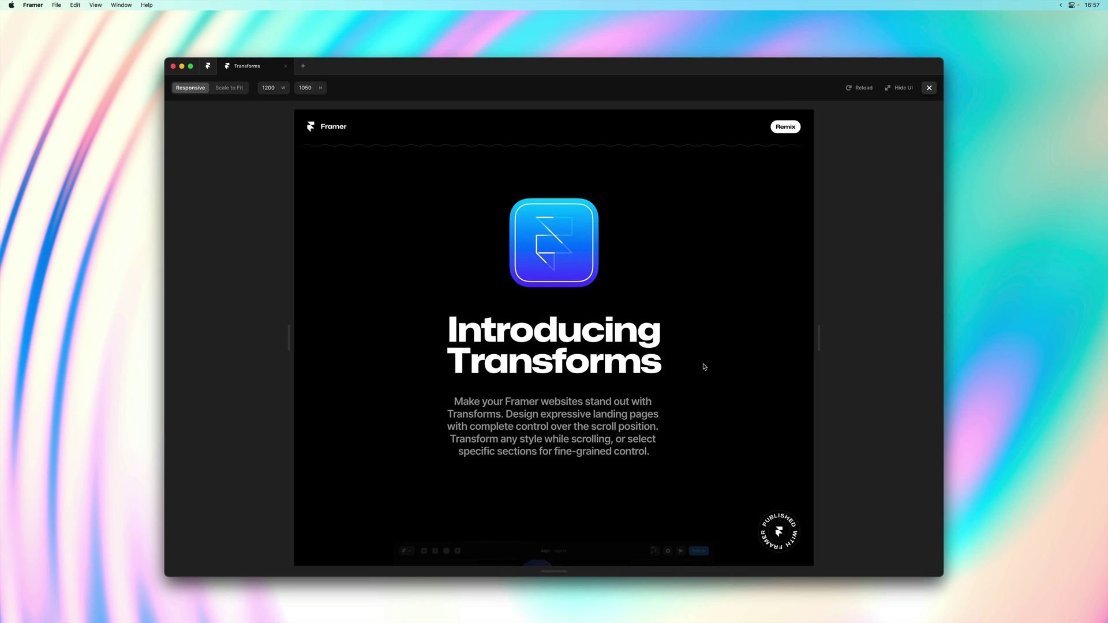
scroll(742, 364, down, 10)
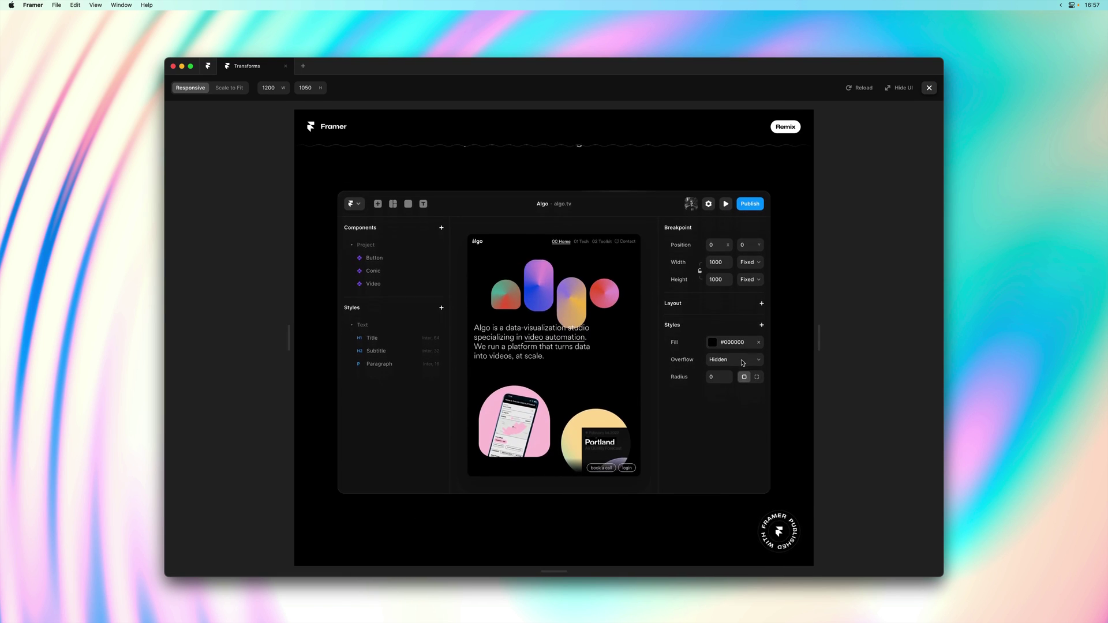
scroll(743, 364, down, 10)
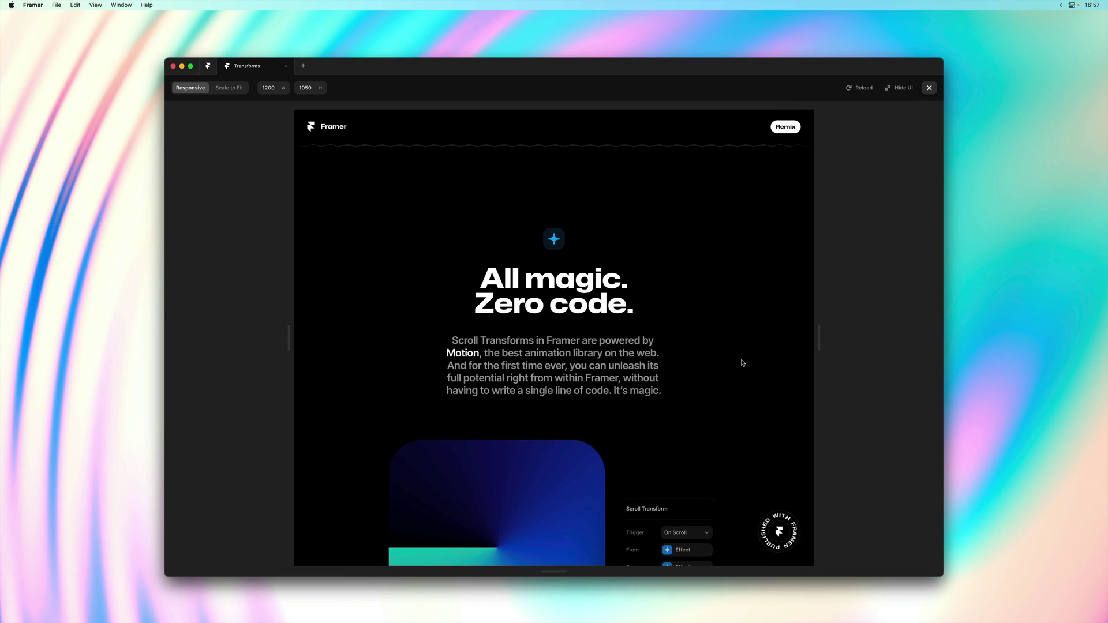
scroll(742, 364, down, 2)
scroll(742, 364, up, 4)
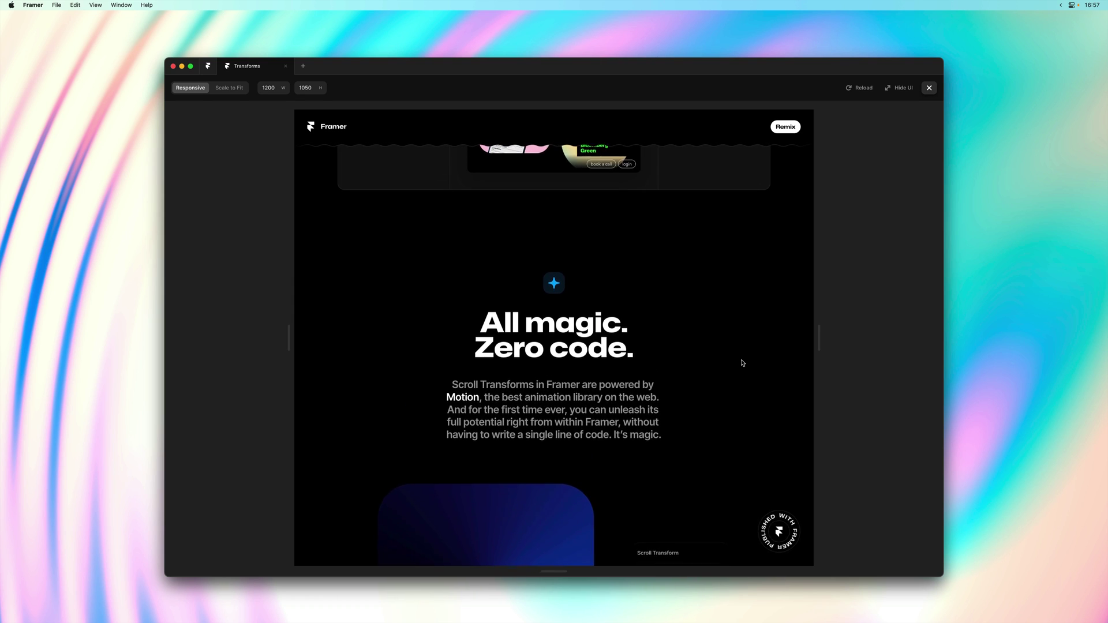
scroll(742, 362, up, 3)
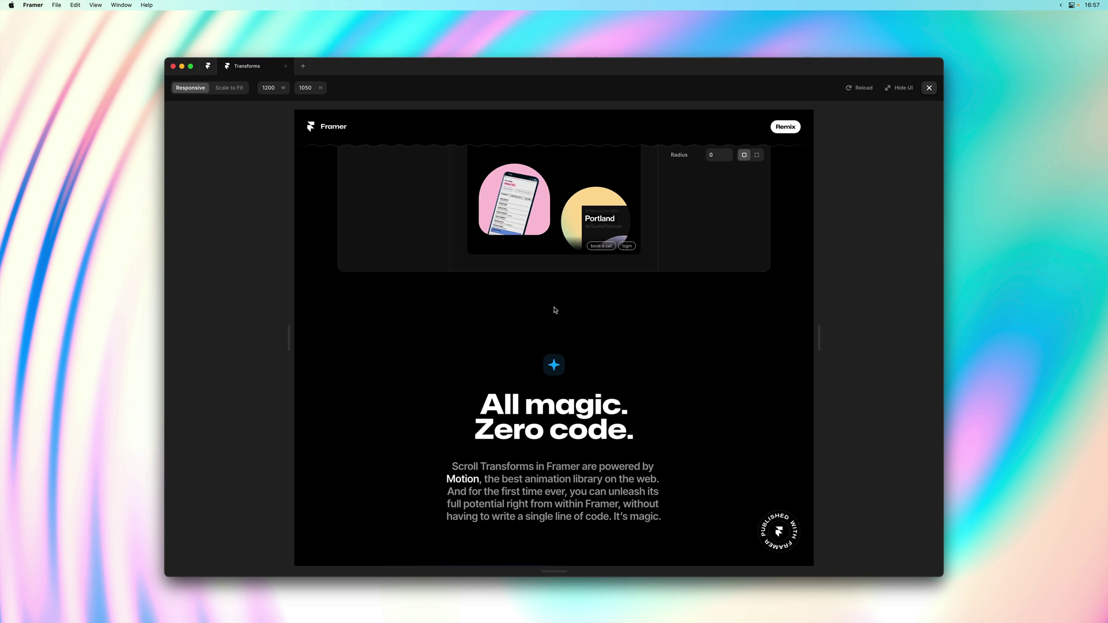
scroll(554, 310, up, 5)
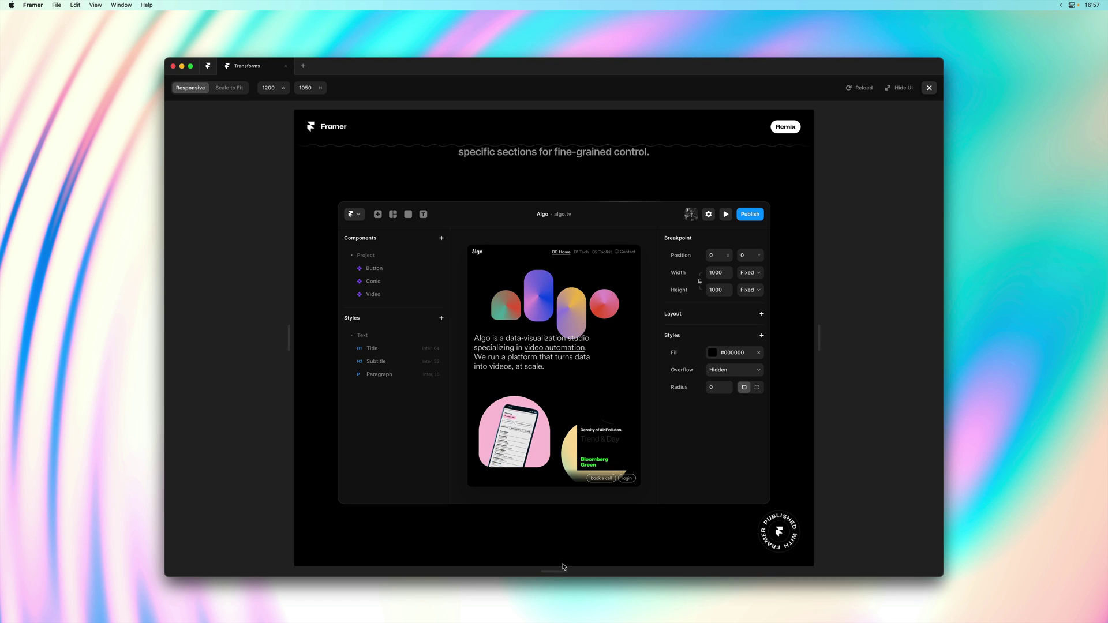
scroll(567, 548, down, 1)
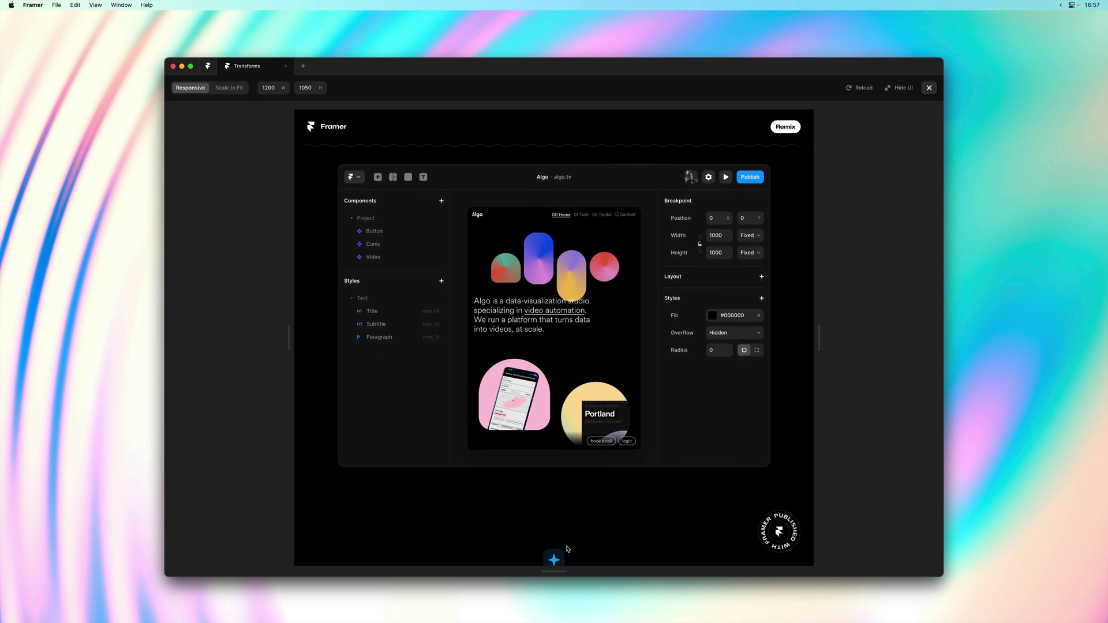
scroll(567, 549, down, 1)
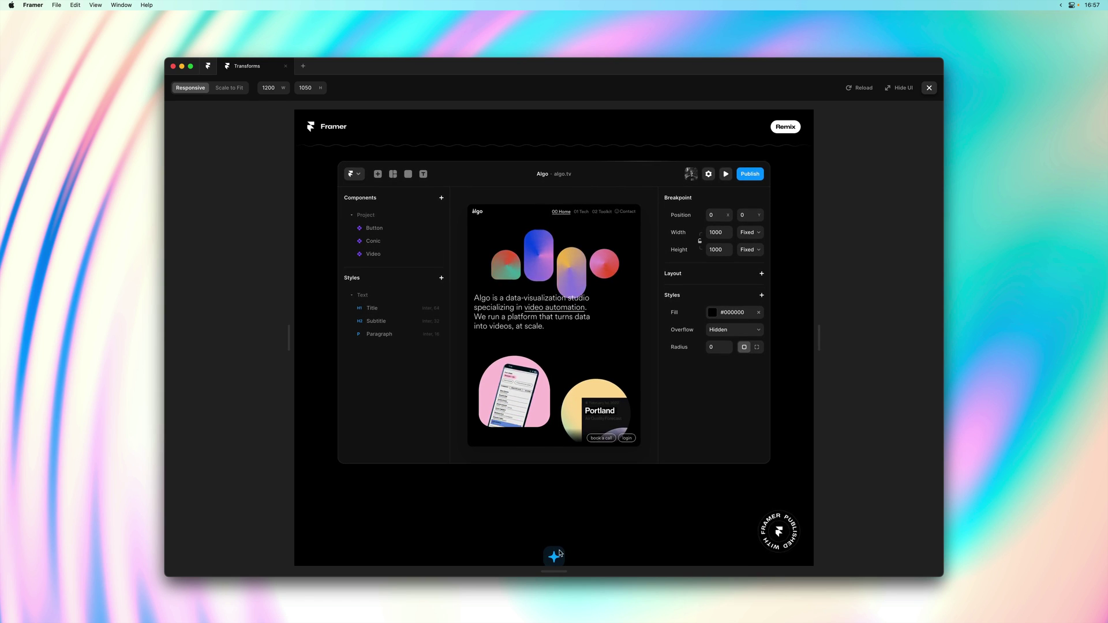
Scroll back and forth through the previewed Intro section to examine how the Conic and UI layers slide together.
scroll(588, 546, down, 8)
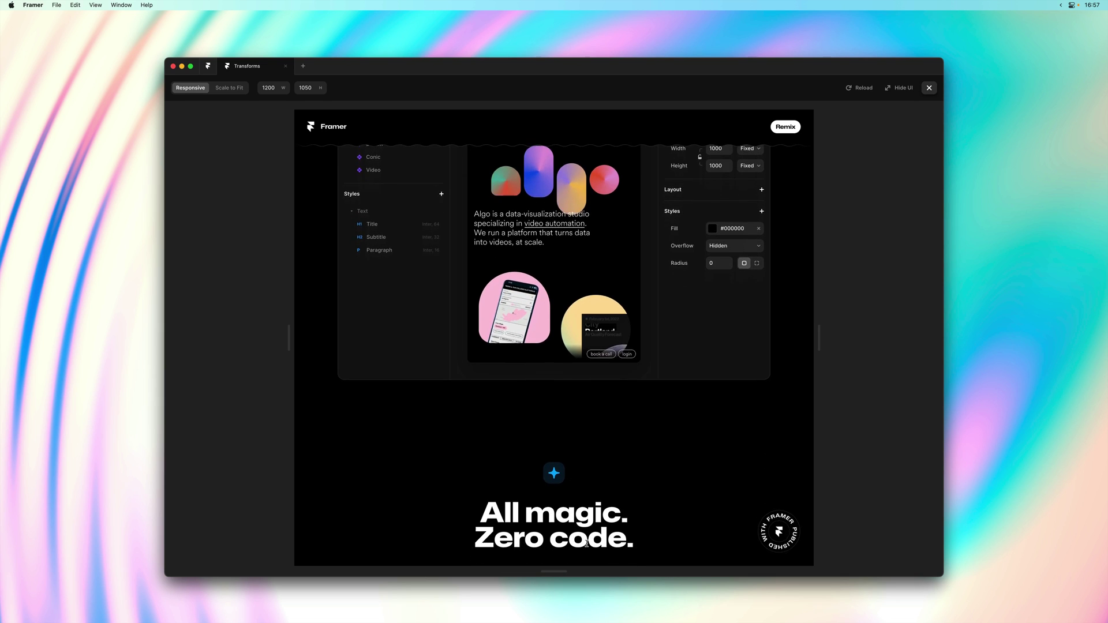
scroll(588, 547, down, 3)
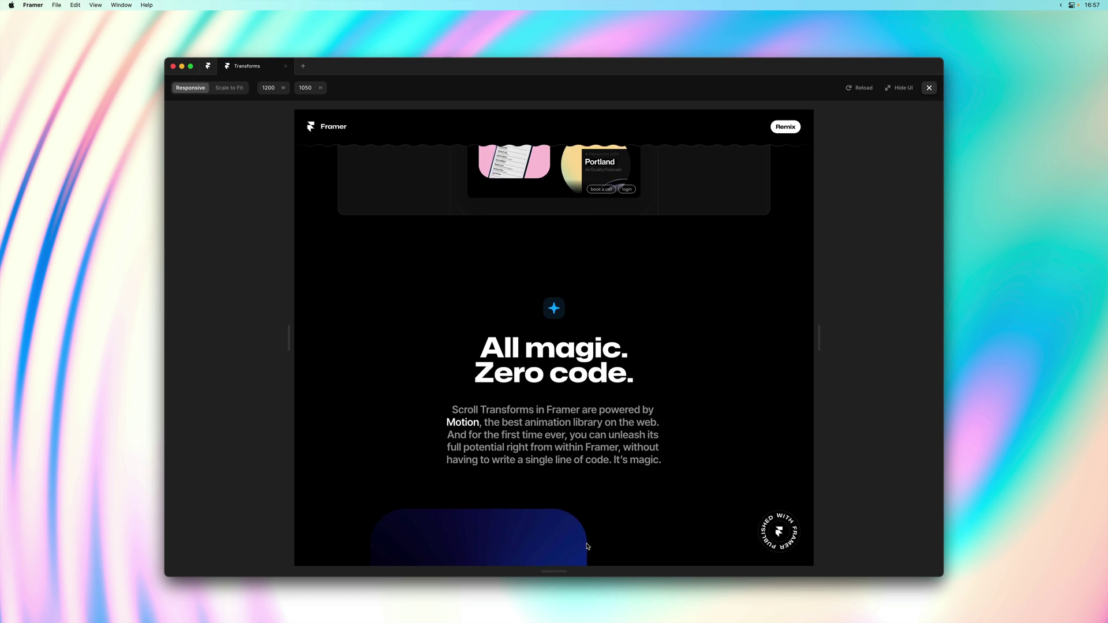
scroll(520, 403, down, 4)
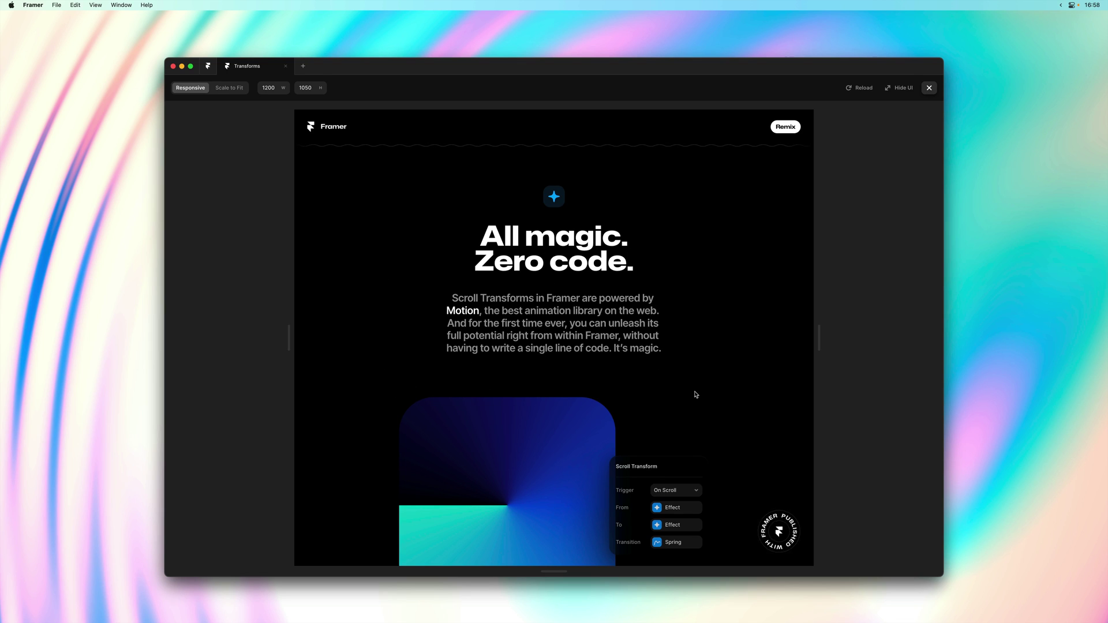
scroll(695, 395, down, 5)
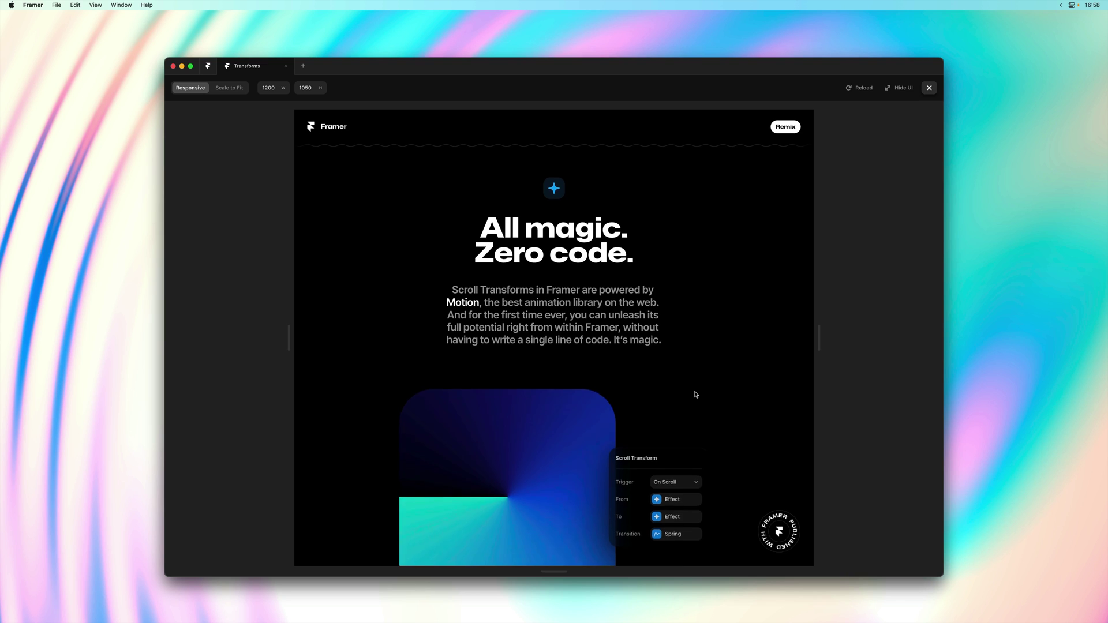
scroll(695, 395, up, 5)
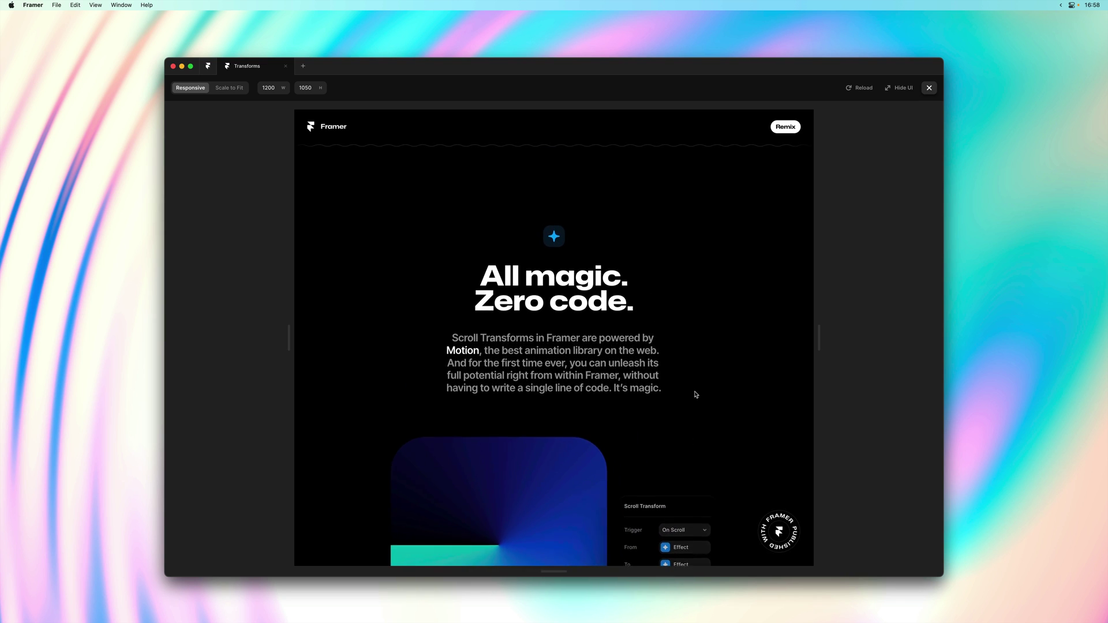
scroll(696, 395, down, 3)
scroll(696, 395, up, 3)
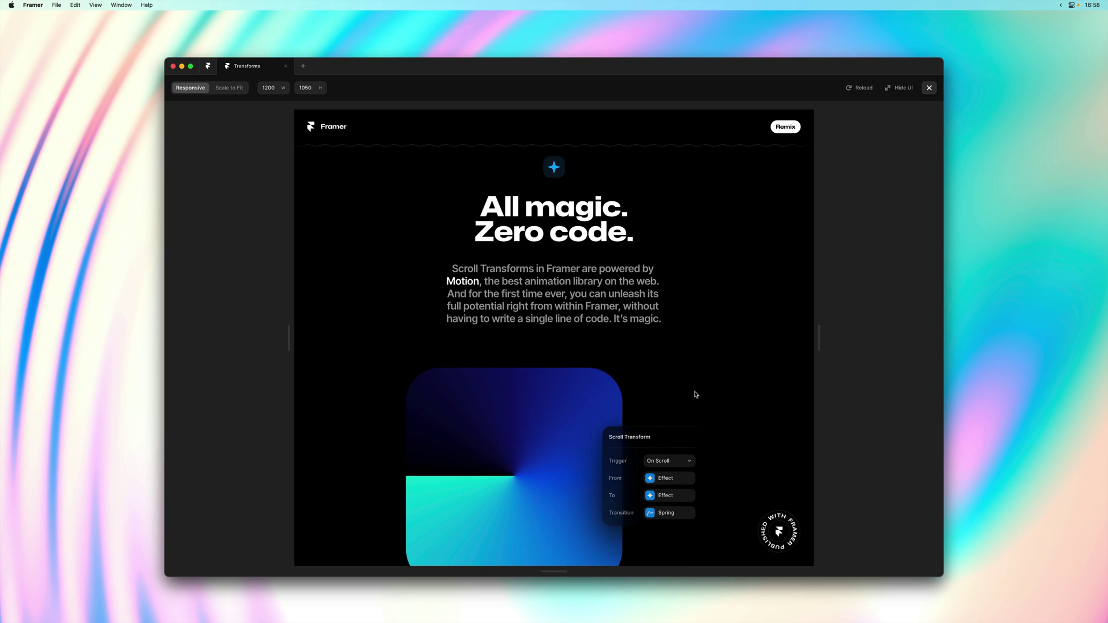
scroll(695, 395, down, 3)
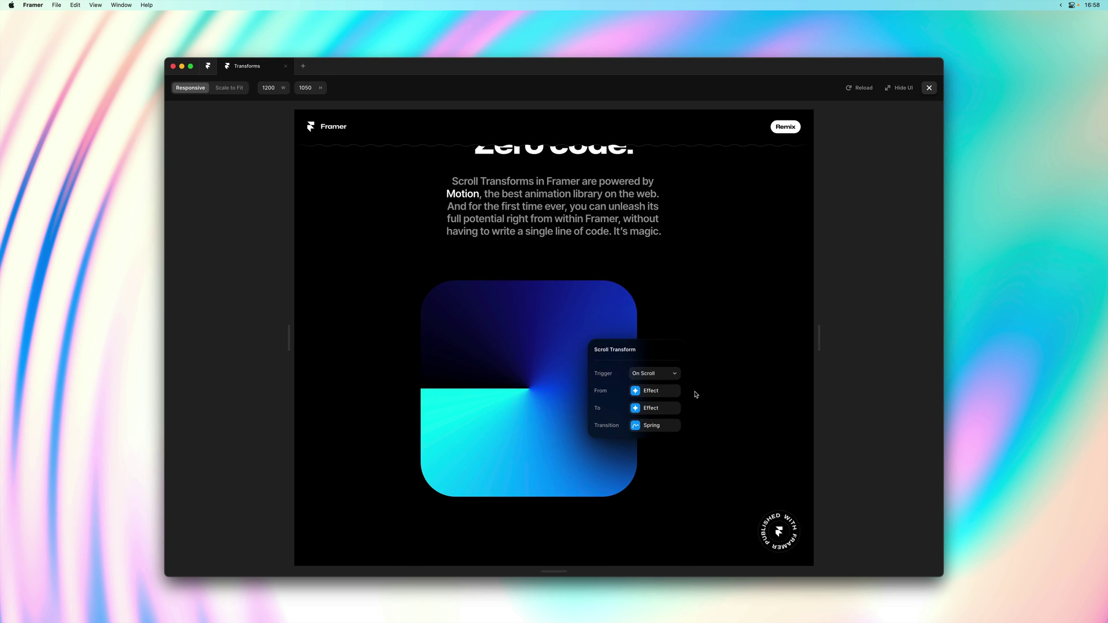
scroll(695, 394, up, 1)
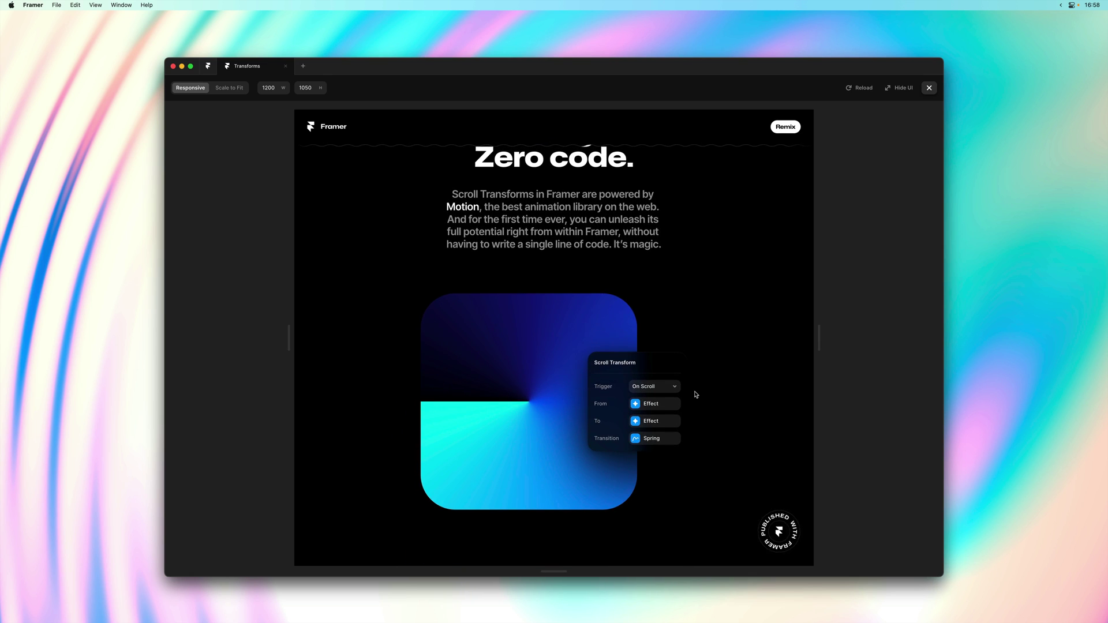
Add a Scroll Transform to the Gradient layer inside Conic and set its From effect to opacity 1 and scale 1.
click(936, 87)
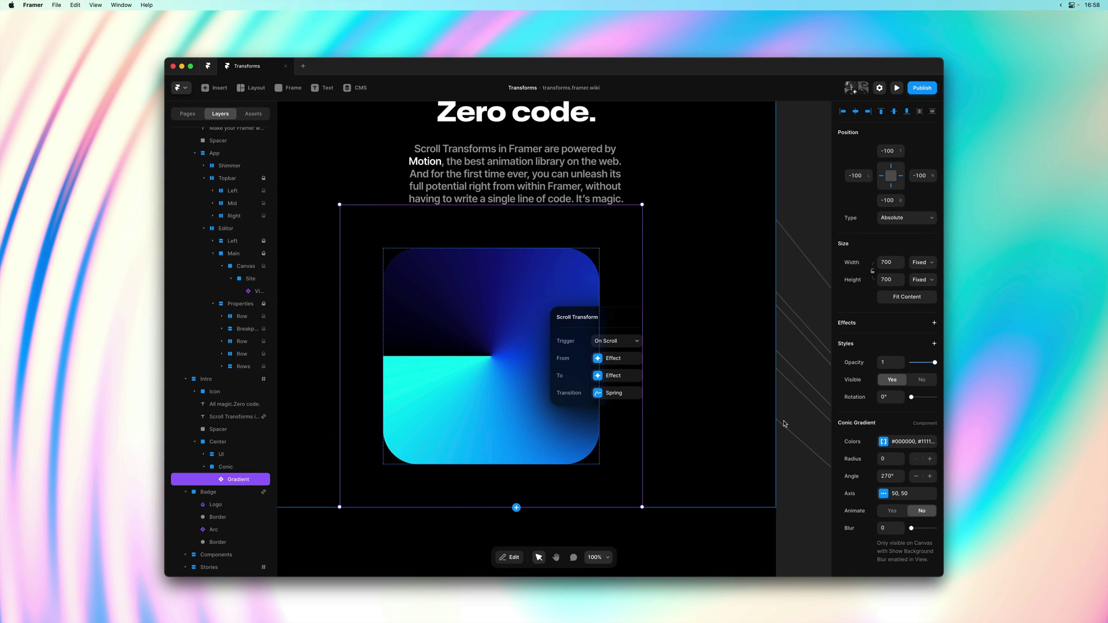
click(885, 323)
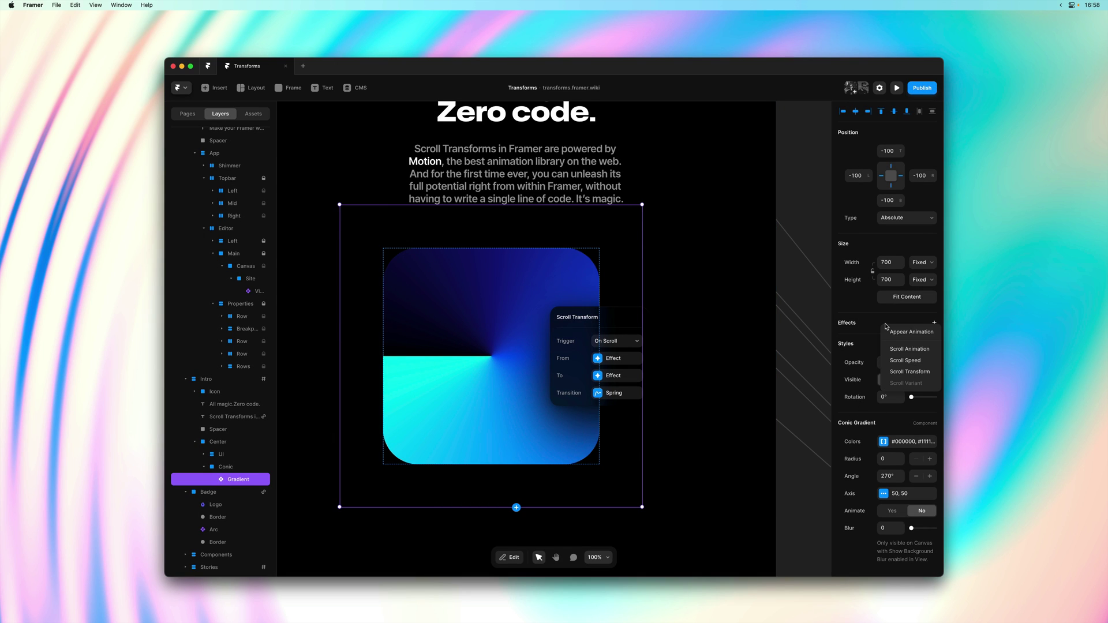
click(909, 373)
click(785, 383)
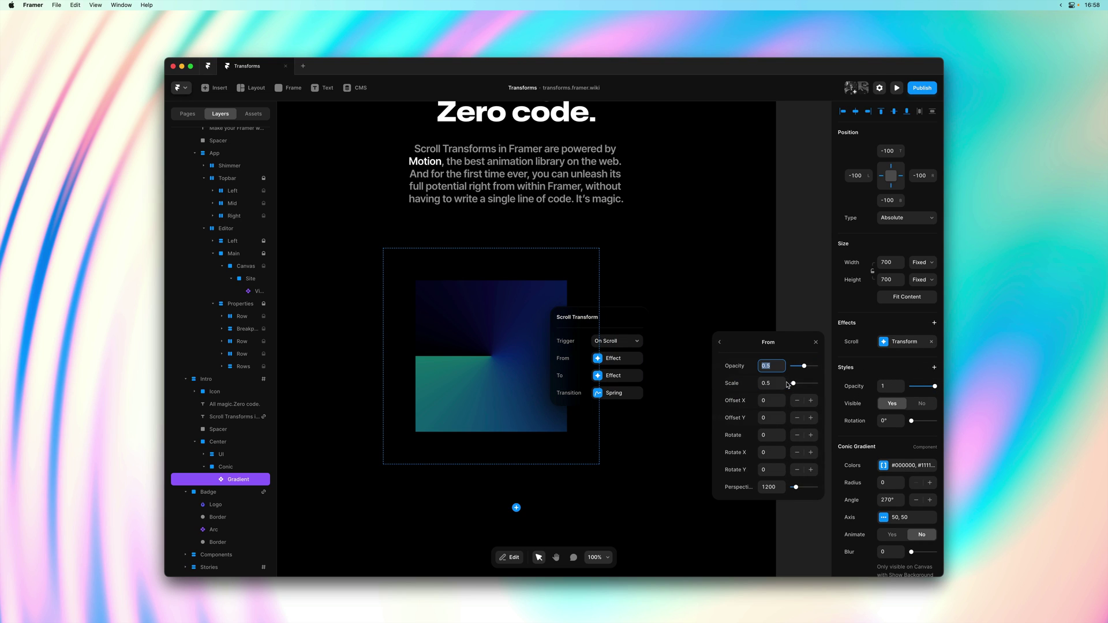
text(1)
key(Tab)
text(1)
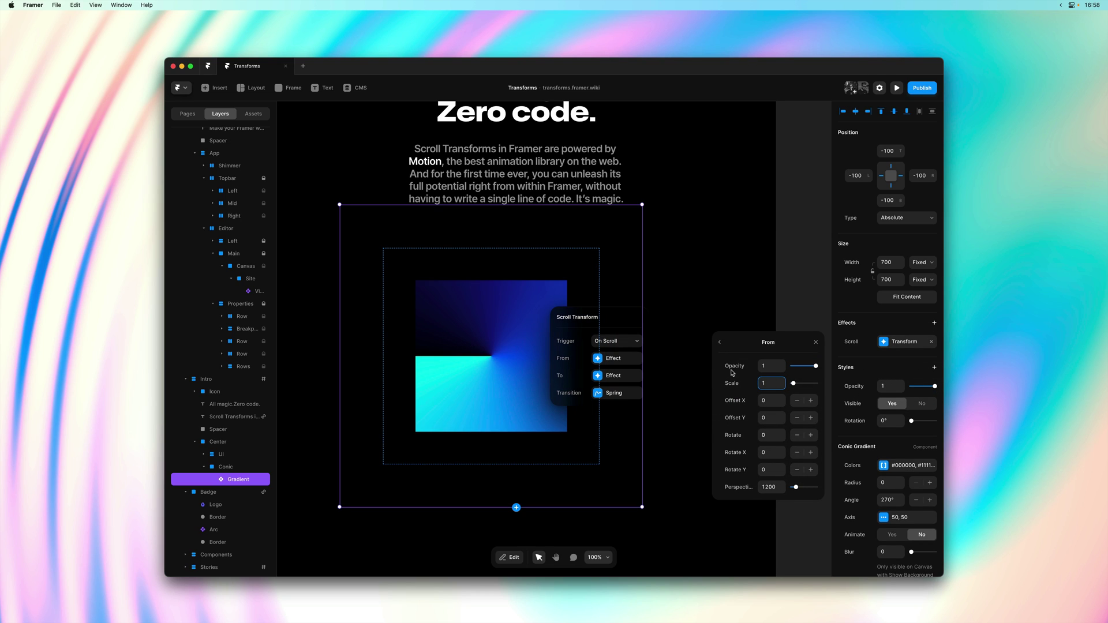
Set a rotation in the Gradient transform's To effect, keeping the On Scroll trigger, and close the transform settings.
click(720, 343)
click(774, 396)
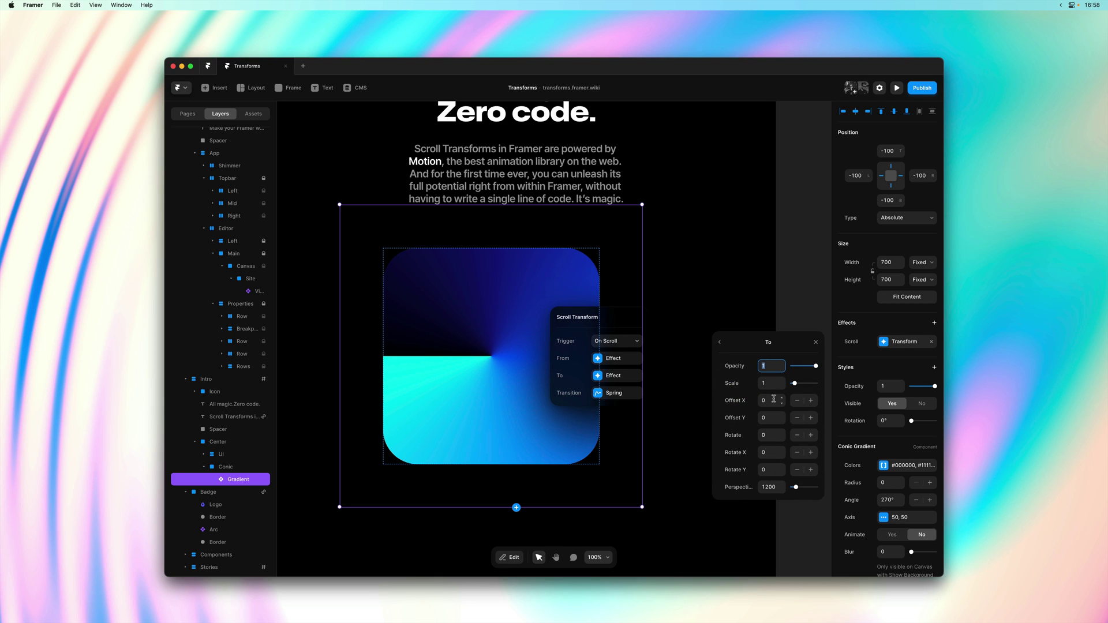
key(Tab)
key(Tab)
click(720, 342)
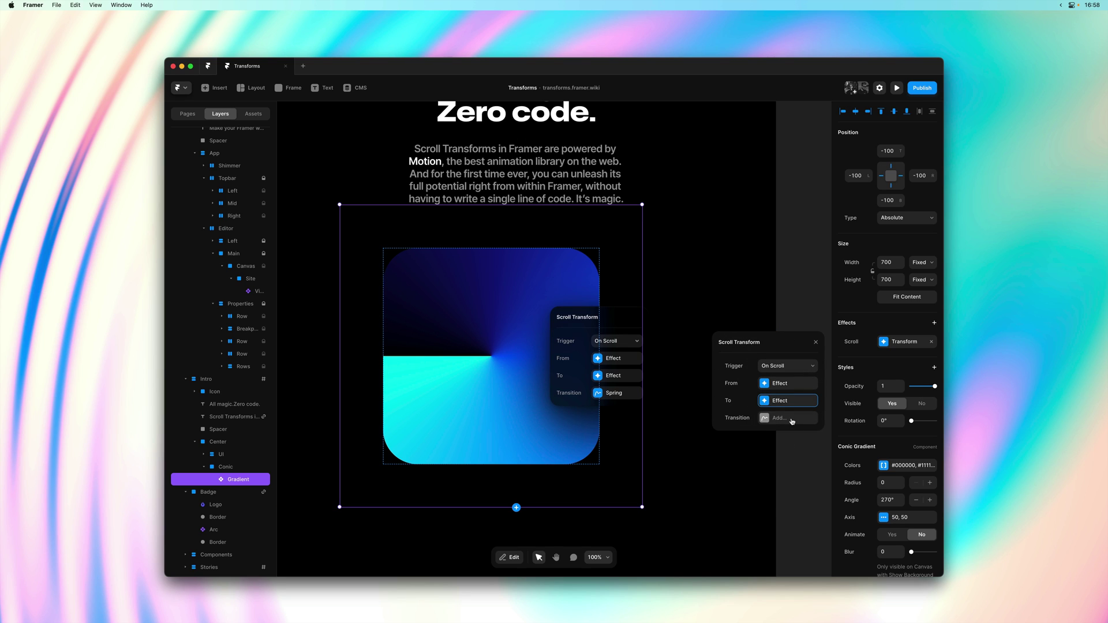
click(817, 285)
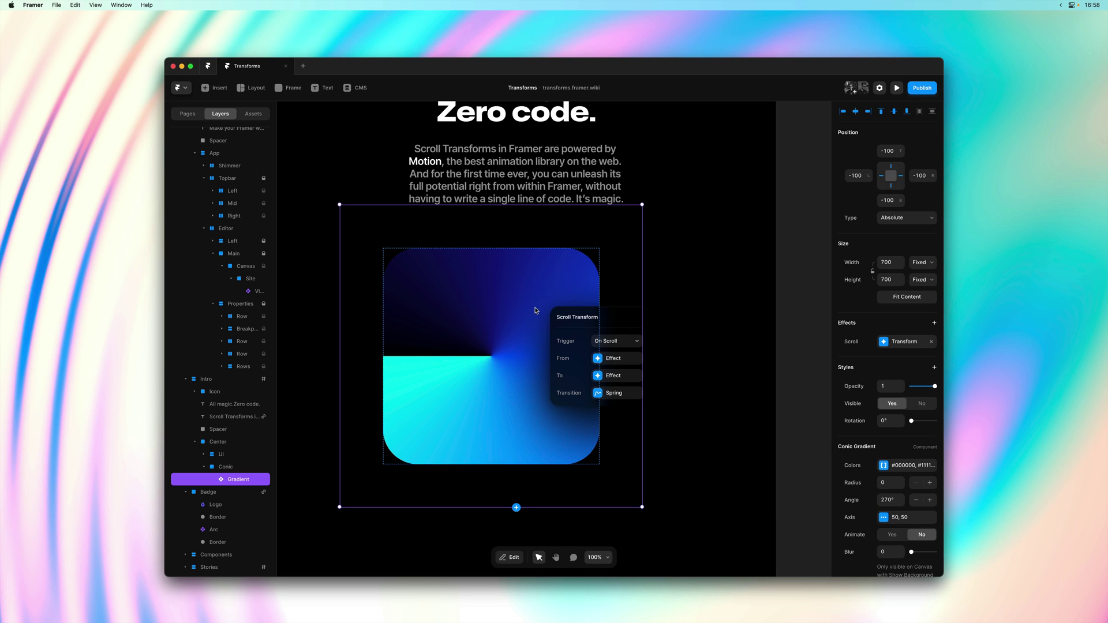
Preview the page and scroll back and forth through the Intro section to examine how the conic gradient rotates.
key(super+p)
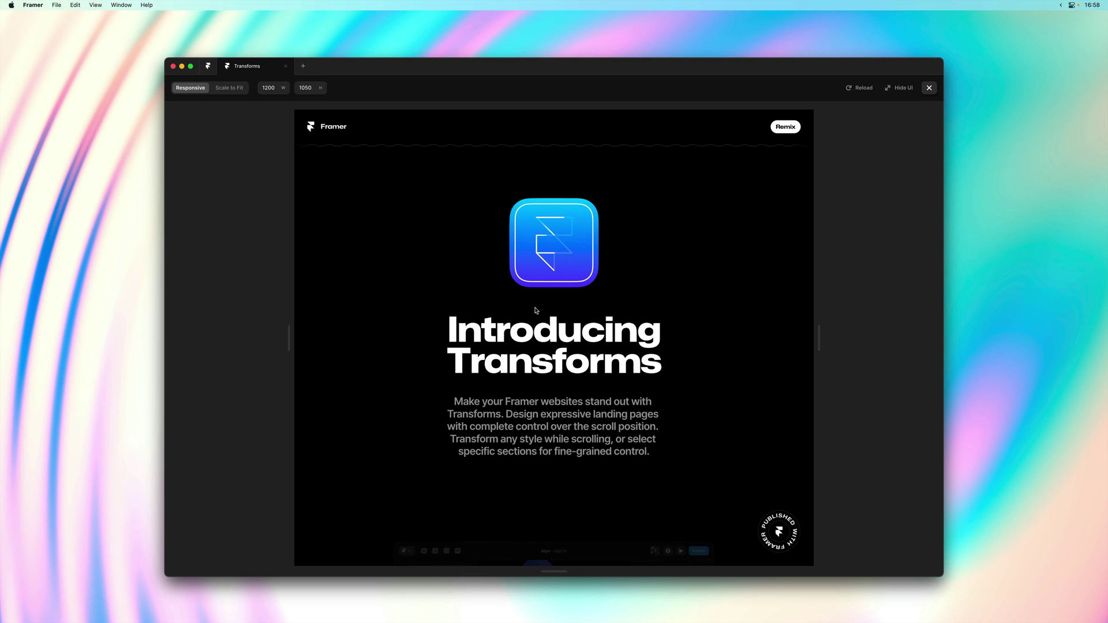
scroll(535, 311, down, 15)
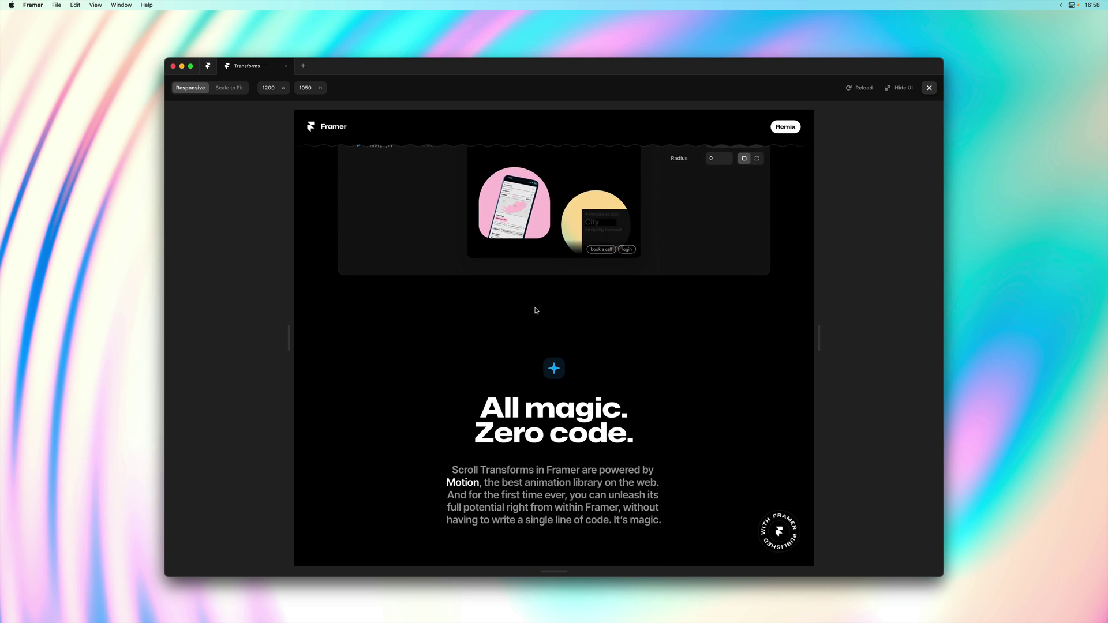
scroll(536, 310, down, 5)
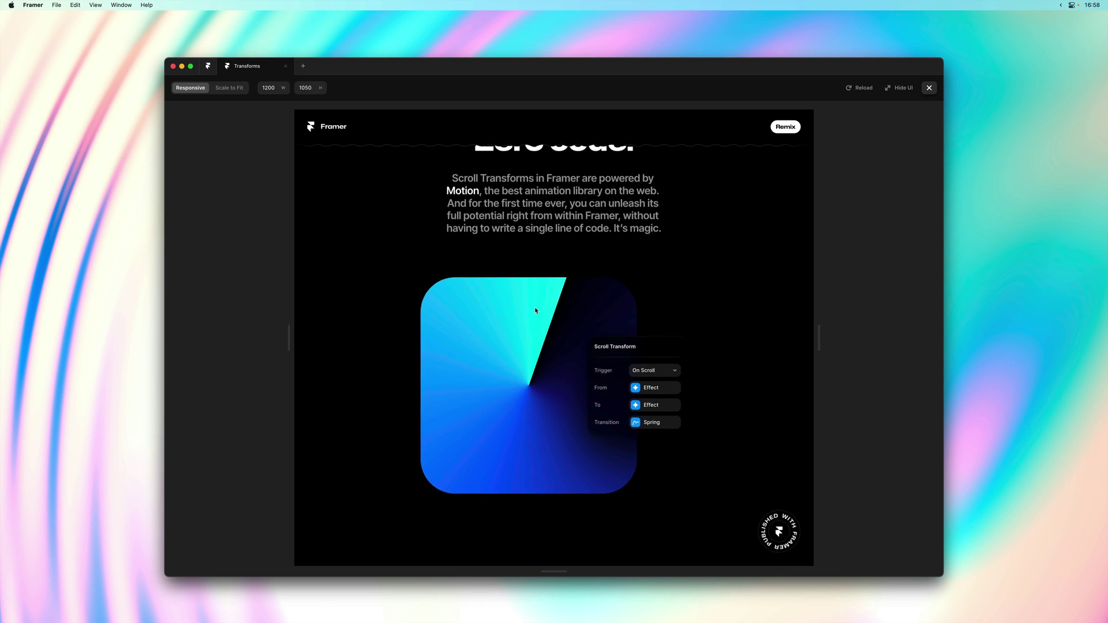
scroll(535, 310, up, 4)
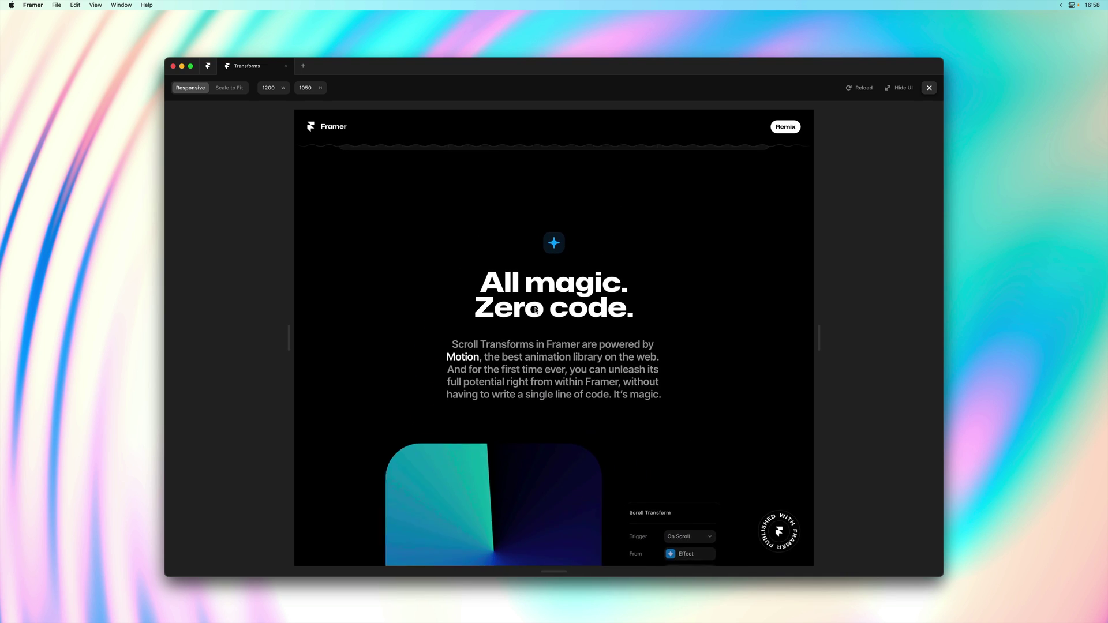
scroll(535, 311, down, 7)
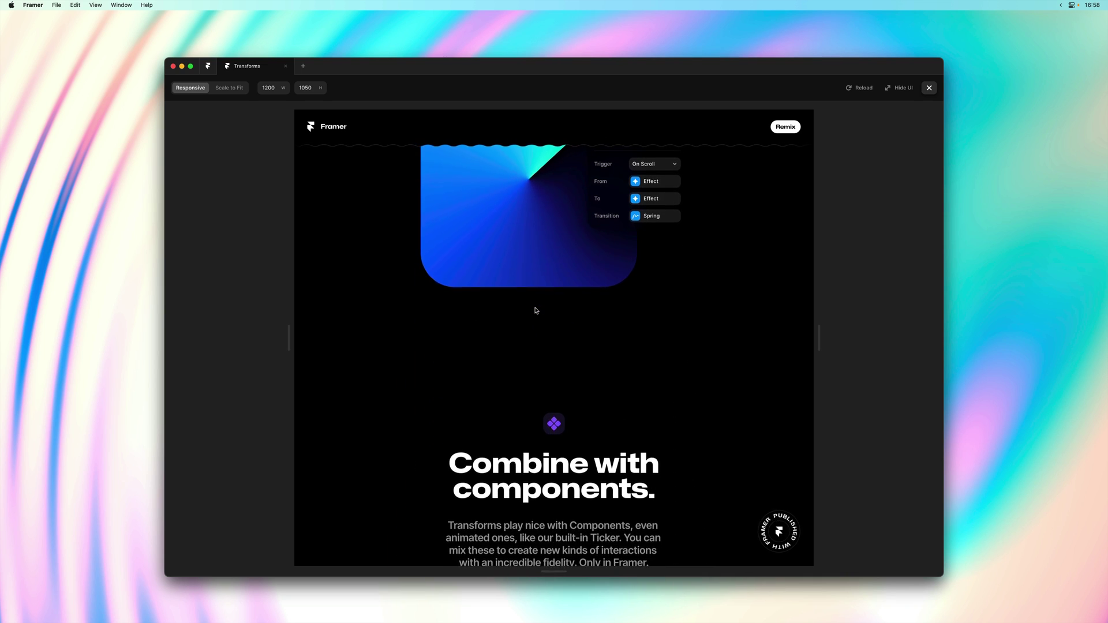
scroll(535, 311, up, 6)
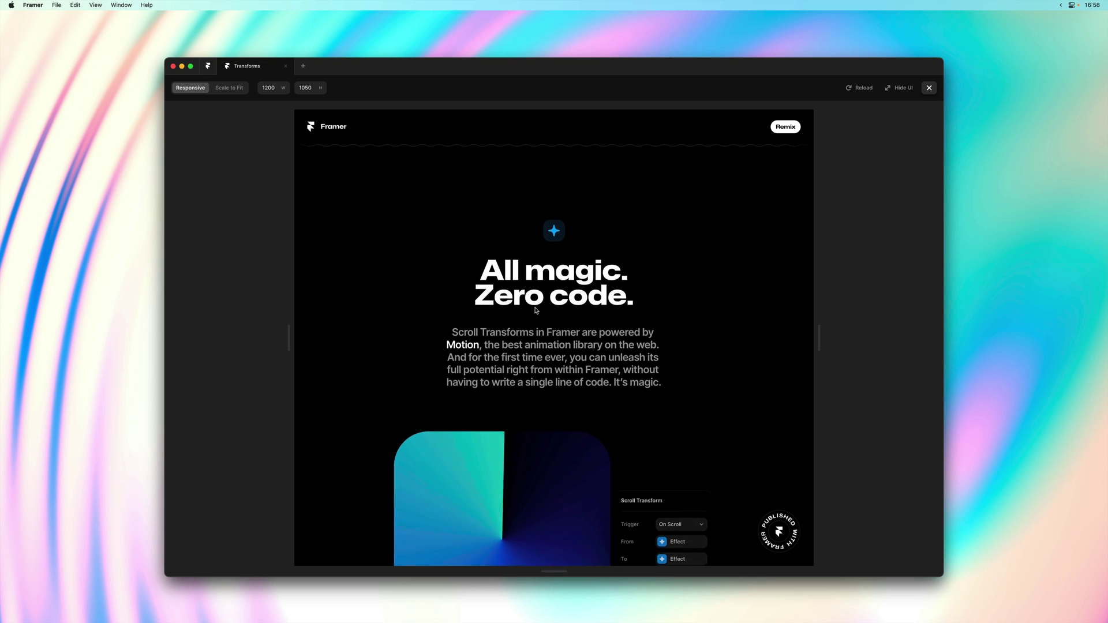
scroll(535, 311, up, 3)
scroll(535, 311, down, 5)
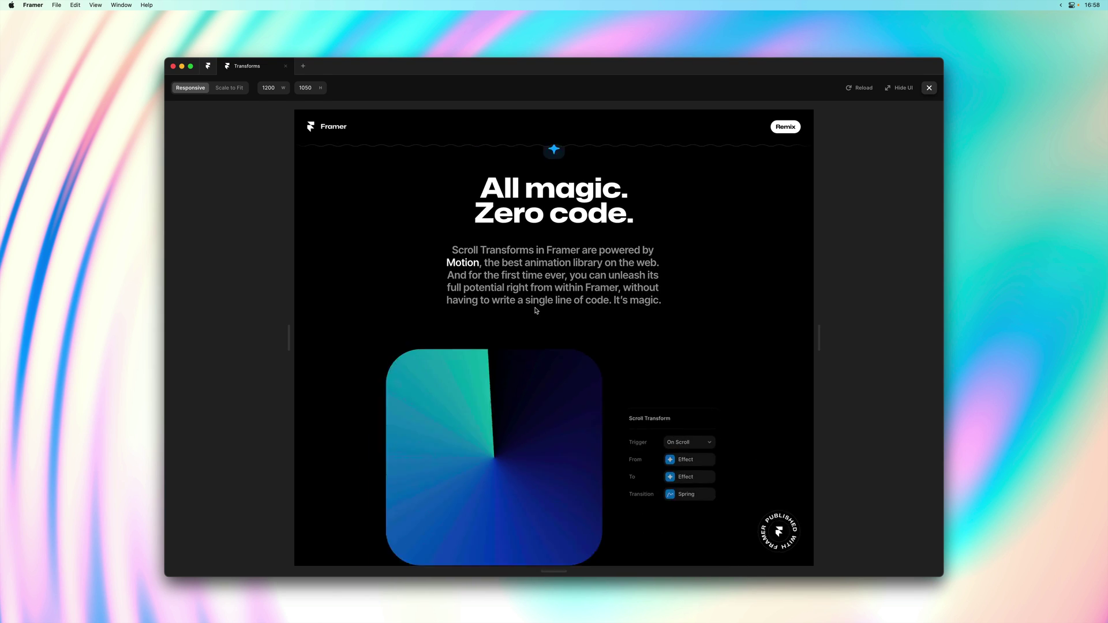
scroll(536, 311, down, 2)
scroll(536, 311, up, 6)
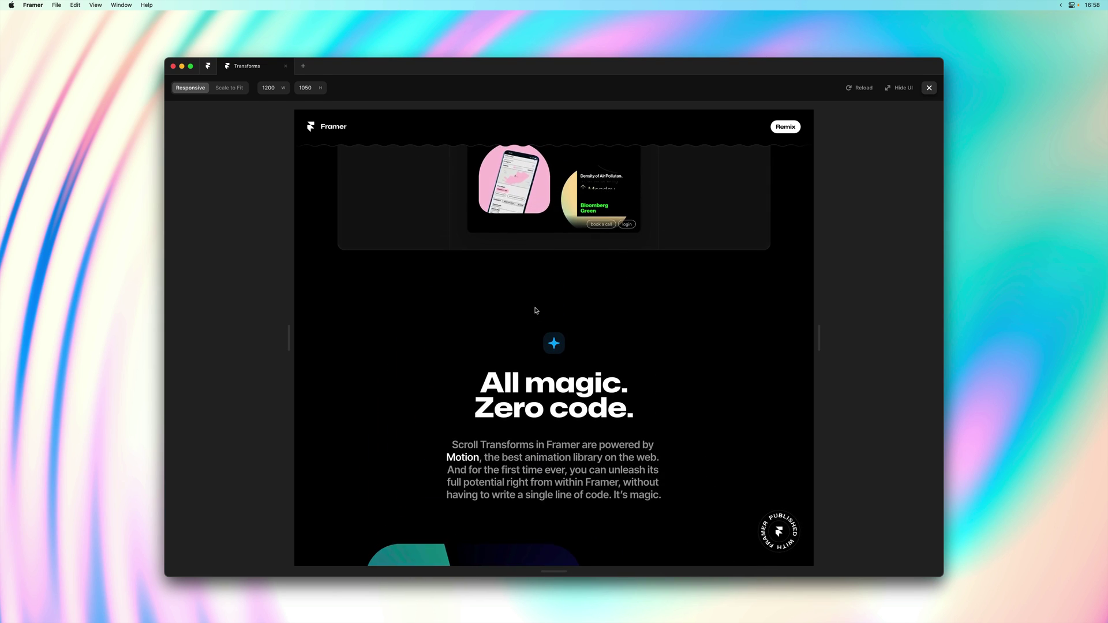
scroll(535, 310, down, 6)
scroll(535, 310, down, 5)
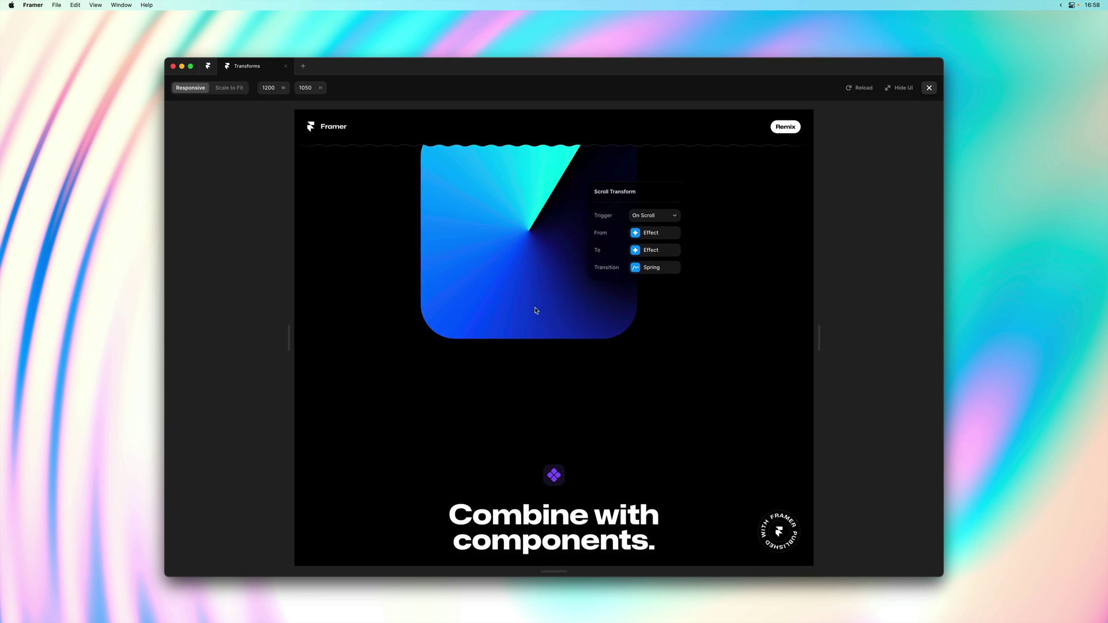
scroll(536, 310, up, 3)
scroll(536, 311, up, 6)
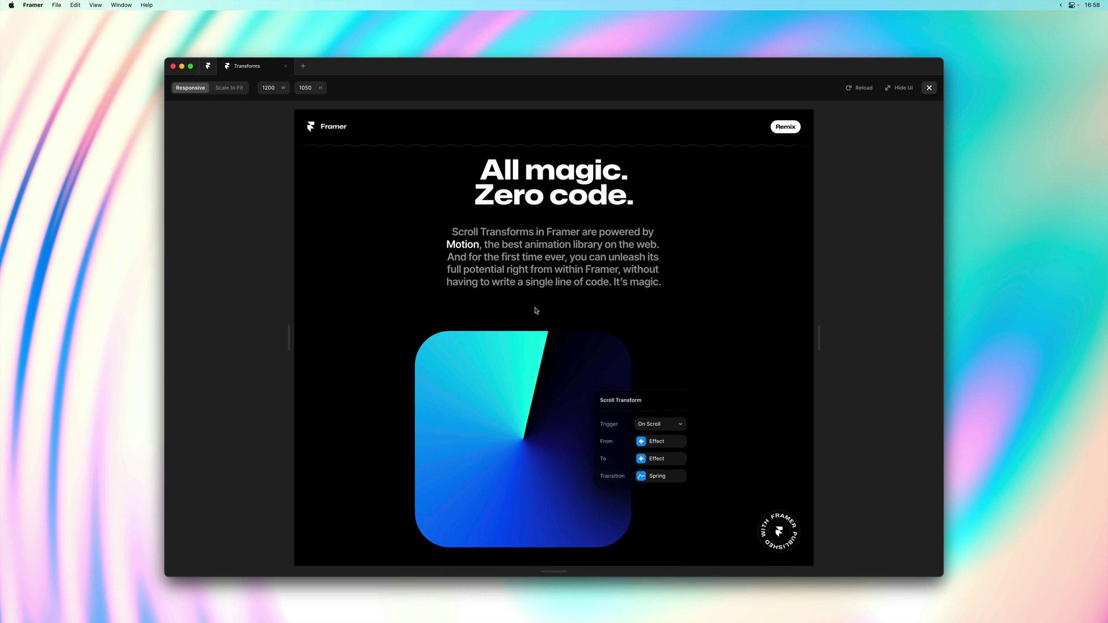
scroll(536, 310, down, 4)
scroll(535, 311, up, 5)
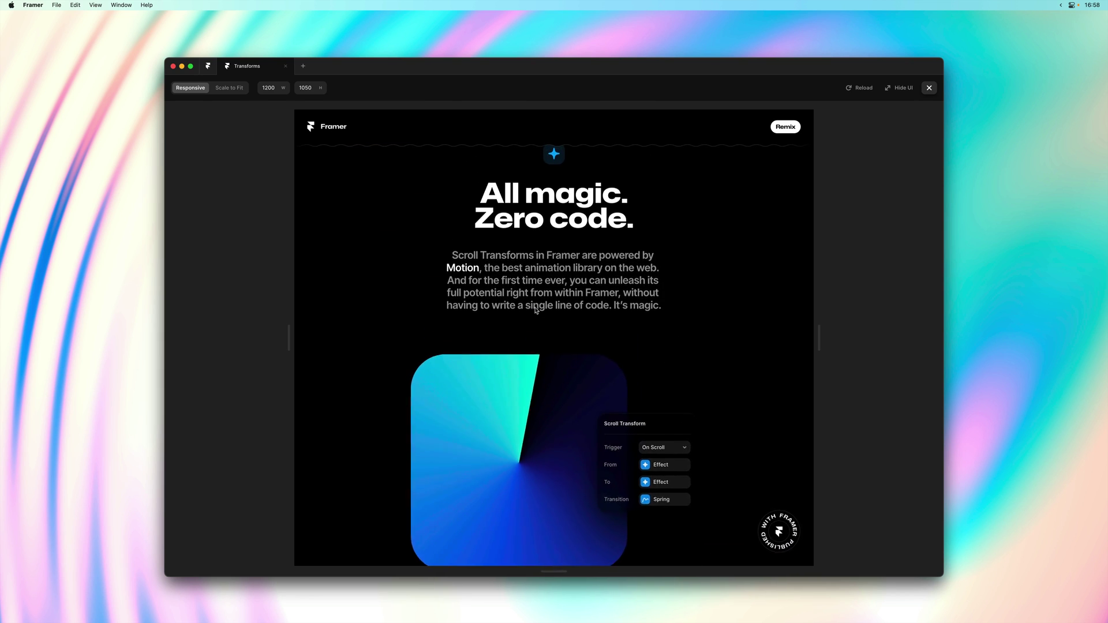
scroll(536, 311, down, 3)
scroll(535, 311, down, 1)
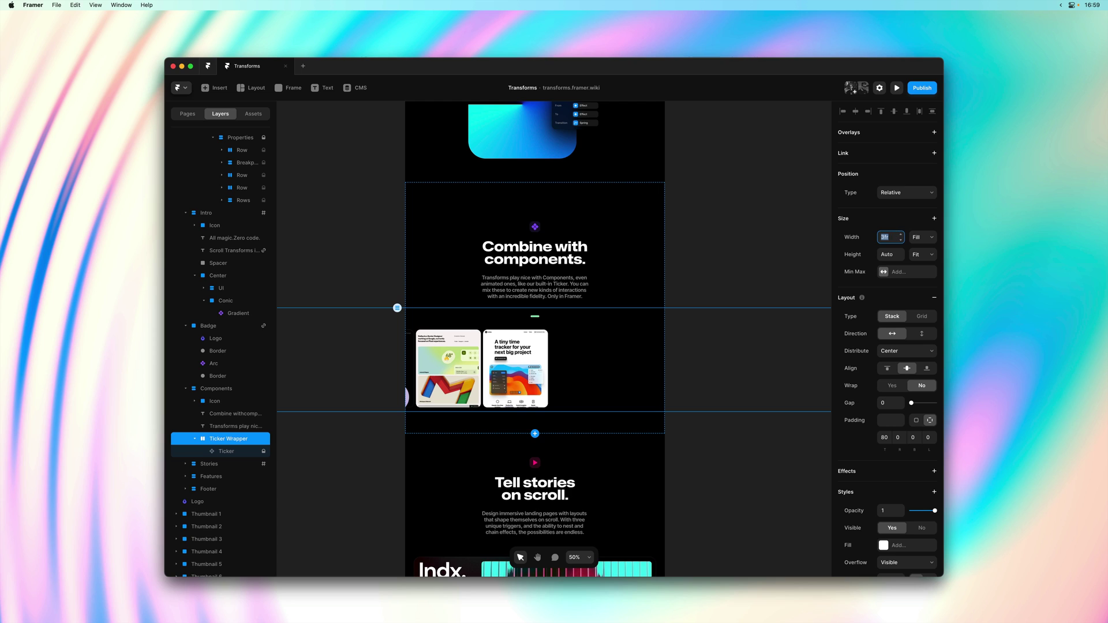
Compare the Ticker Wrapper's width in the Components section at 1fr and 3fr, leaving it at 3fr.
key(Return)
key(Down)
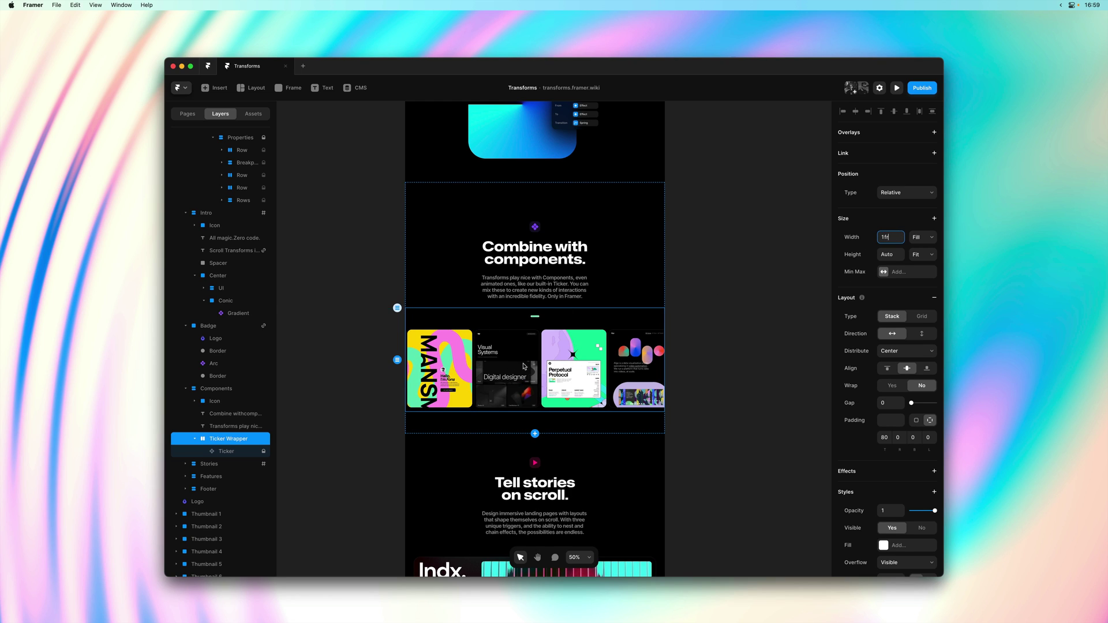
key(Up)
key(Up)
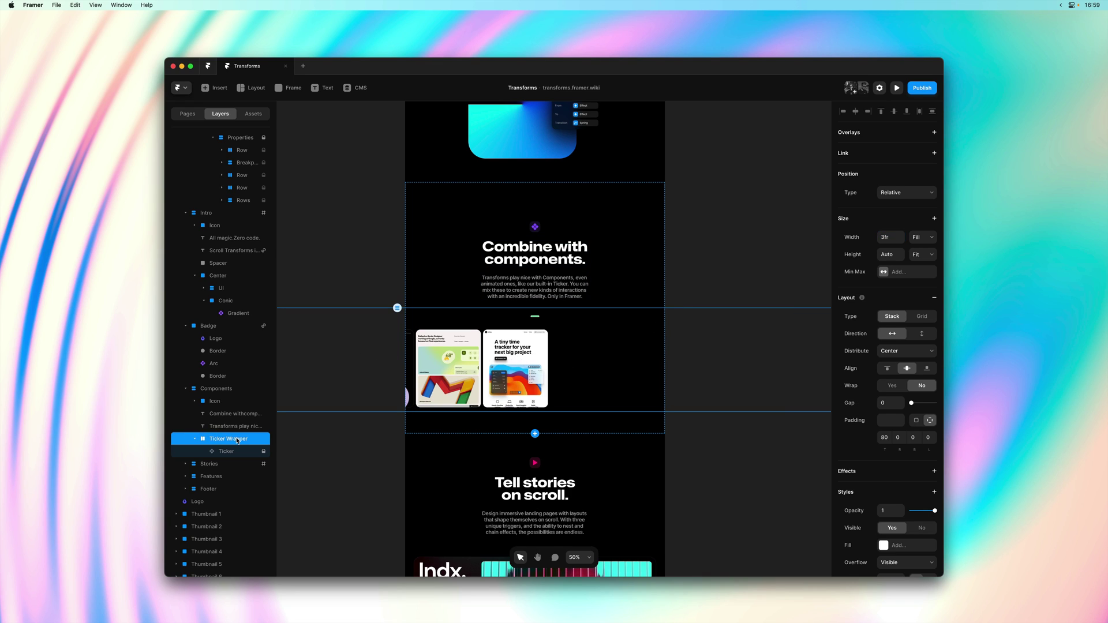
Preview the page, examine the ticker under the "Combine with components." heading while scrolling, and return to the canvas.
key(super+p)
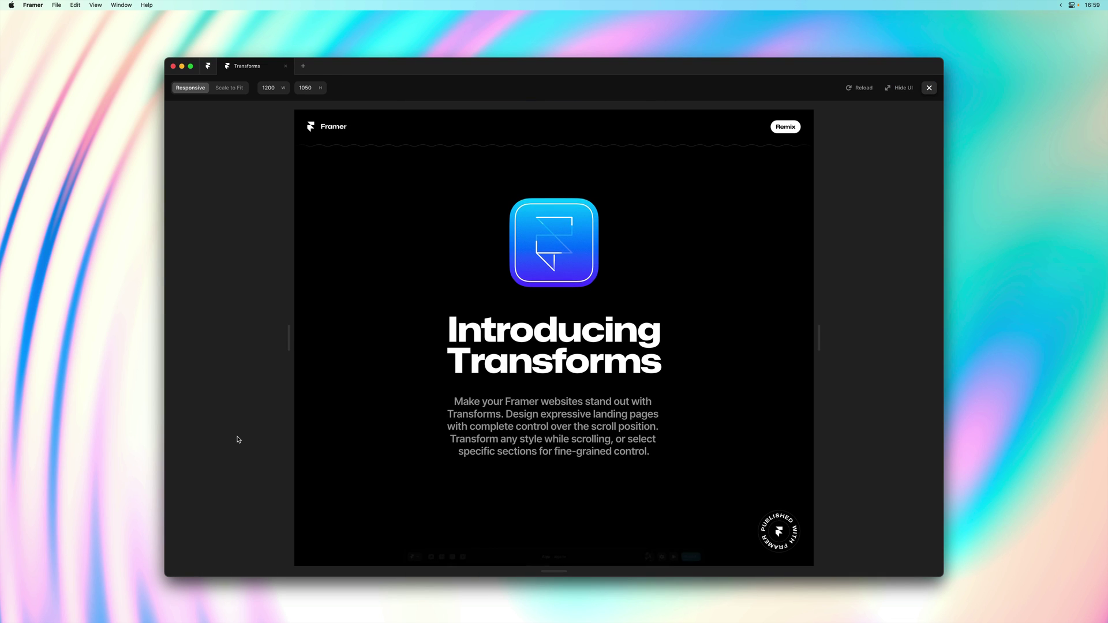
scroll(482, 383, down, 10)
scroll(483, 382, down, 15)
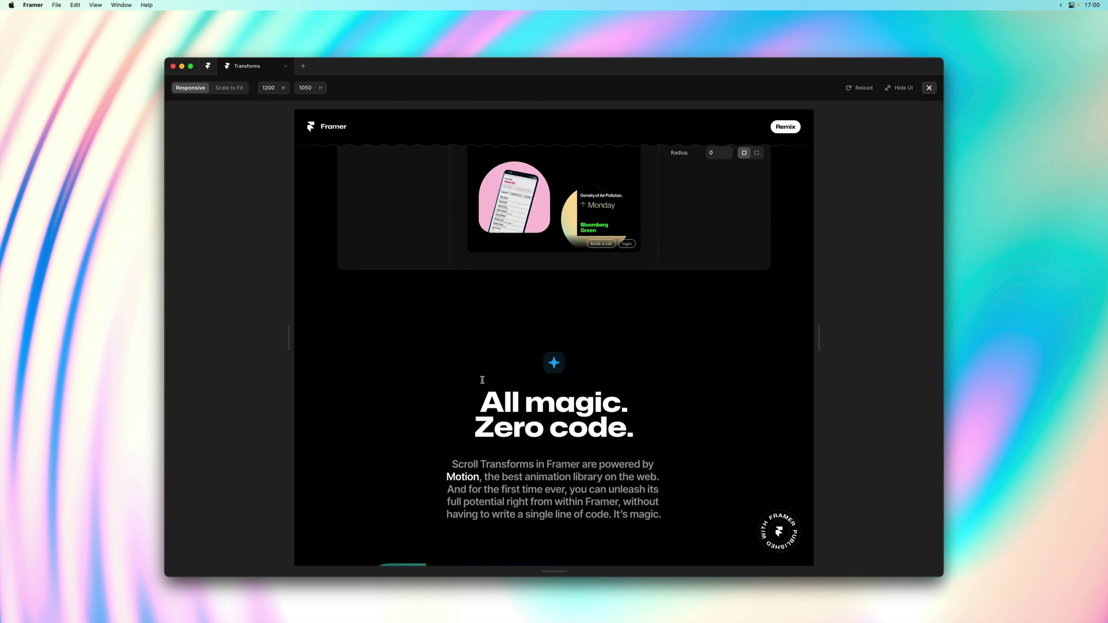
scroll(482, 382, down, 4)
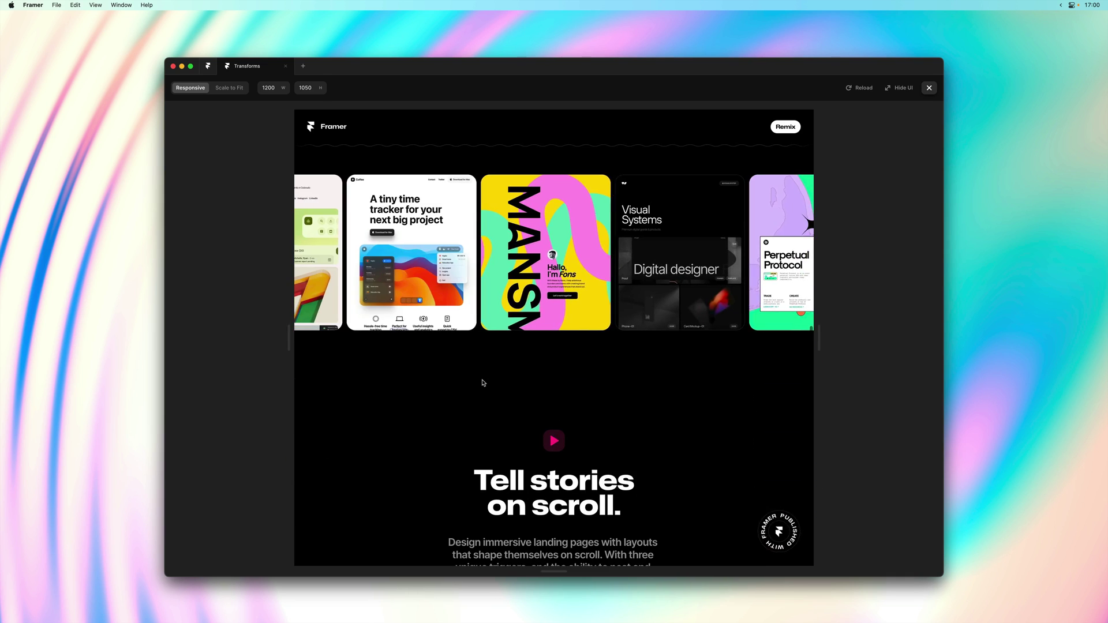
scroll(544, 461, up, 5)
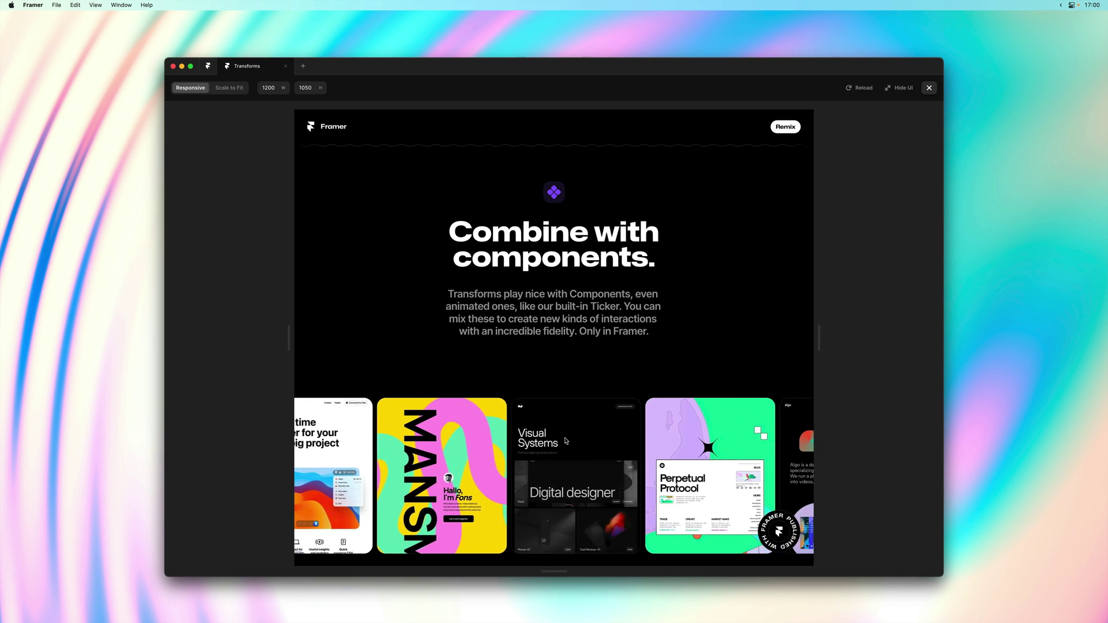
scroll(565, 442, down, 1)
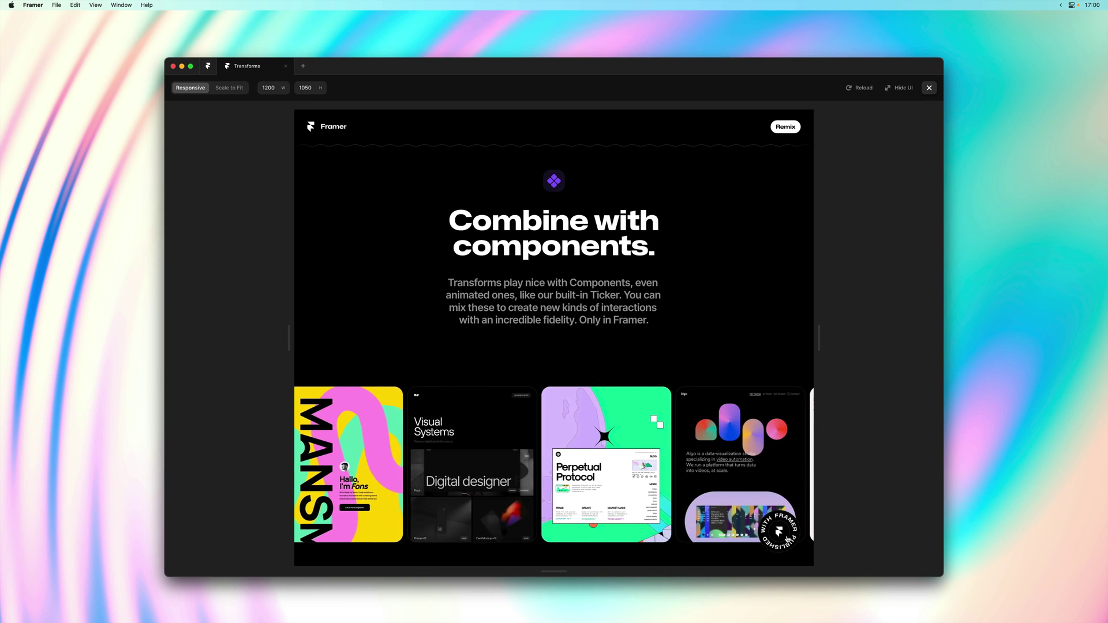
click(932, 88)
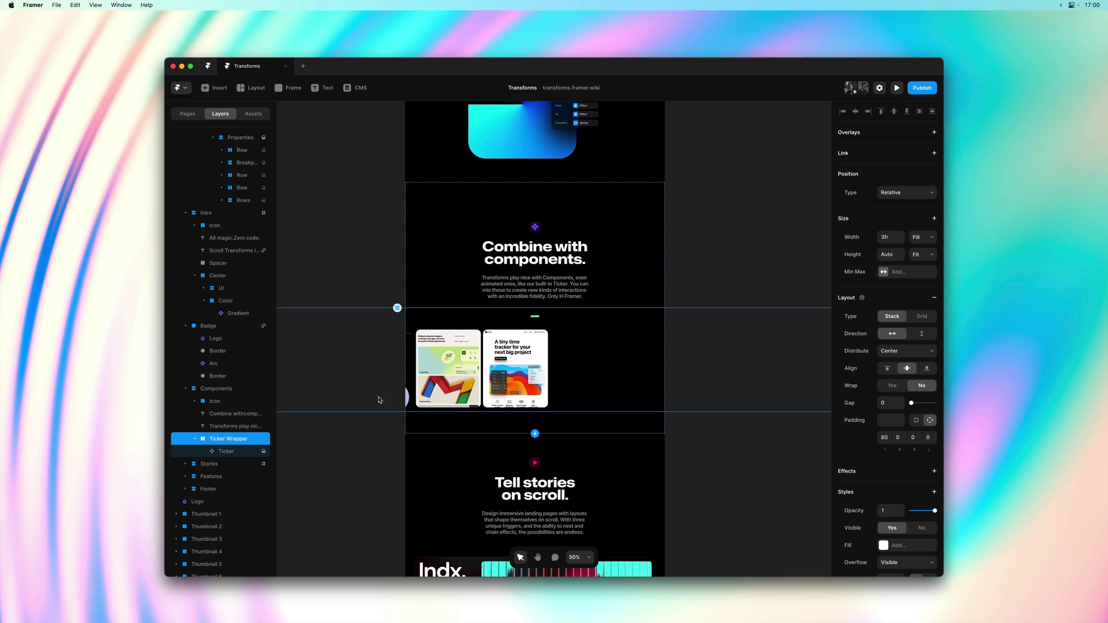
Add a Scroll Transform to the Ticker Wrapper with the On Scroll trigger.
scroll(895, 415, down, 2)
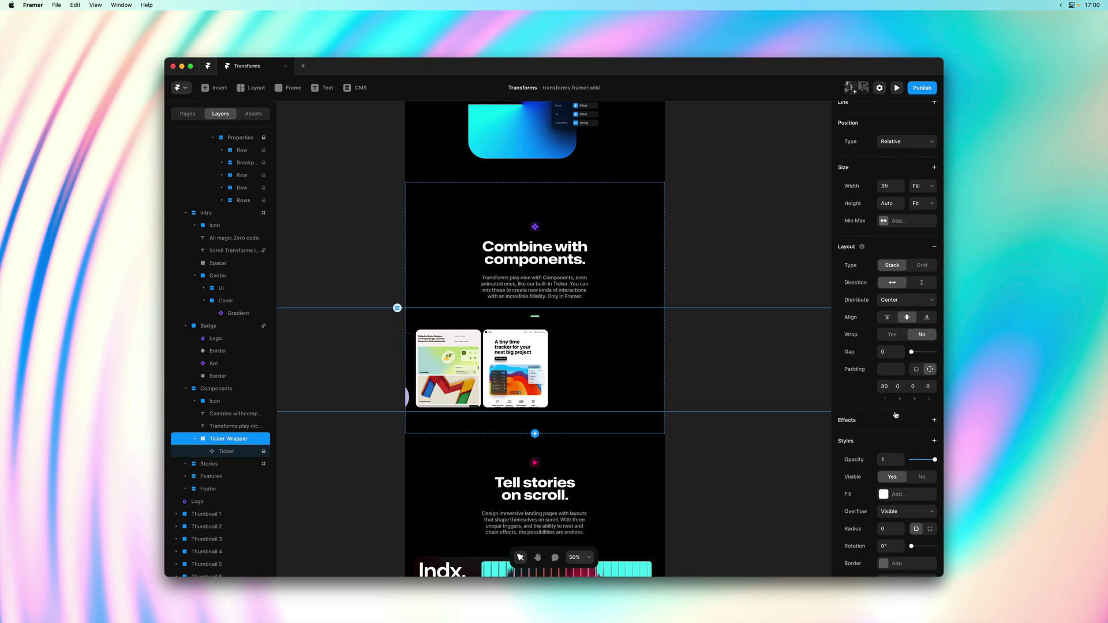
click(893, 420)
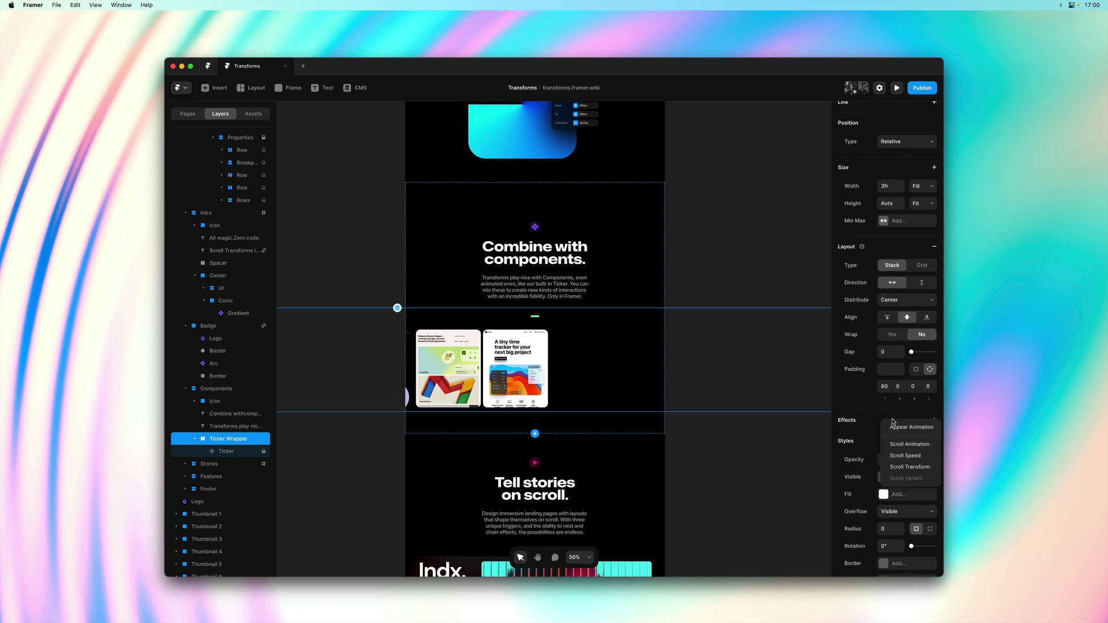
click(905, 465)
click(815, 463)
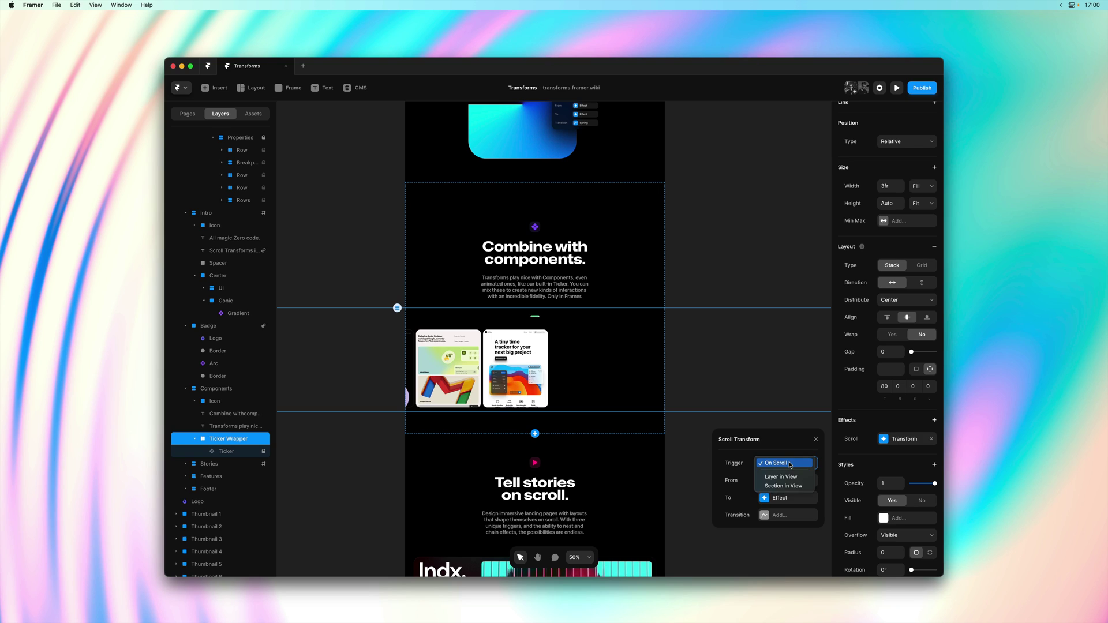
click(790, 464)
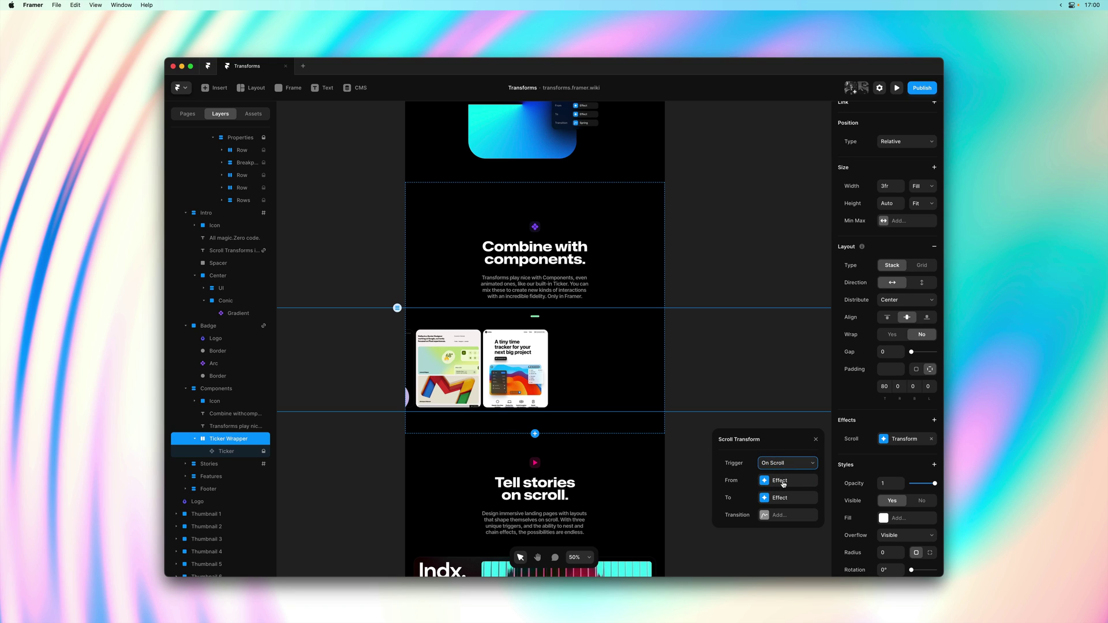
Set the Ticker Wrapper transform's From effect to opacity 1 and scale 1.
click(783, 483)
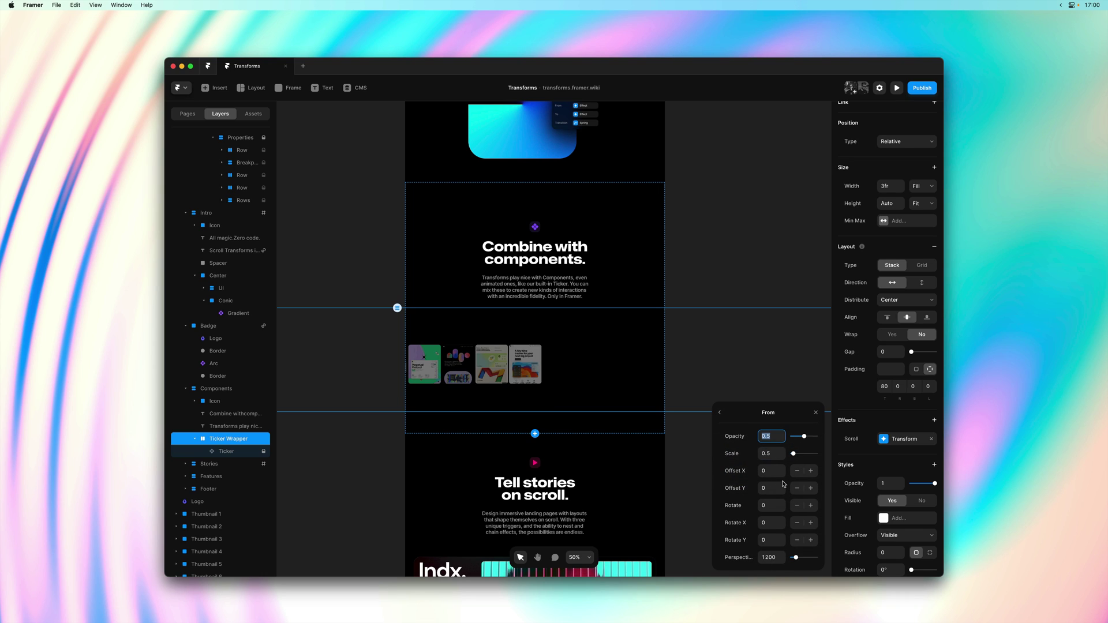
text(1)
key(Tab)
text(1)
key(Tab)
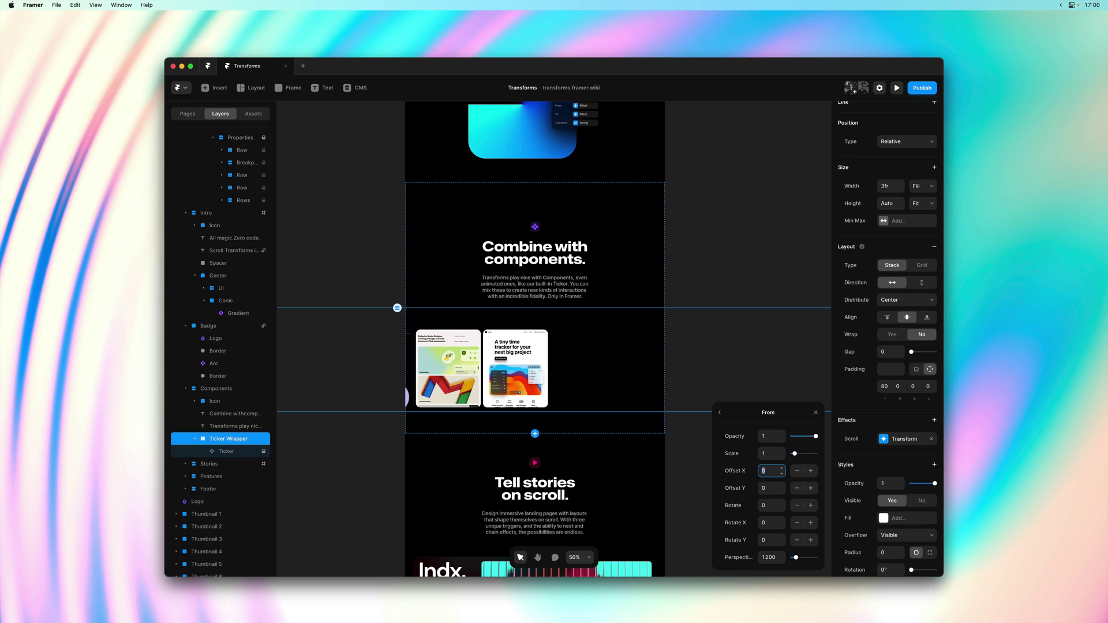
Set Offset X to -1000 in the Ticker Wrapper transform's To effect.
click(728, 414)
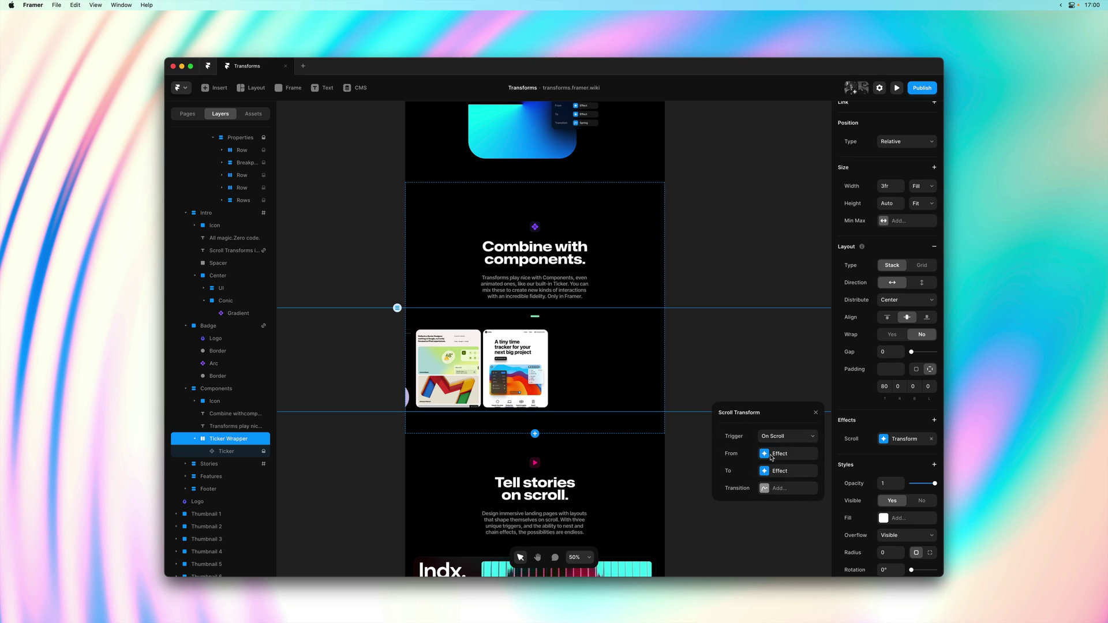
click(790, 472)
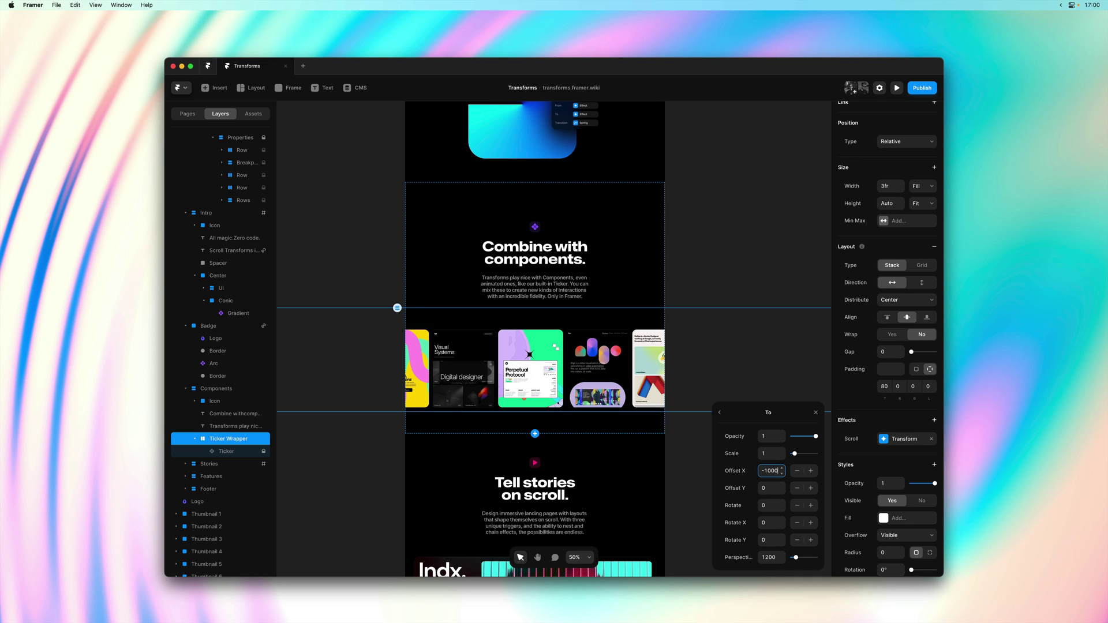
Apply the Ticker Wrapper's To effect, preview the page, and examine the ticker's scroll movement under the "Combine with components." heading.
key(Return)
click(717, 412)
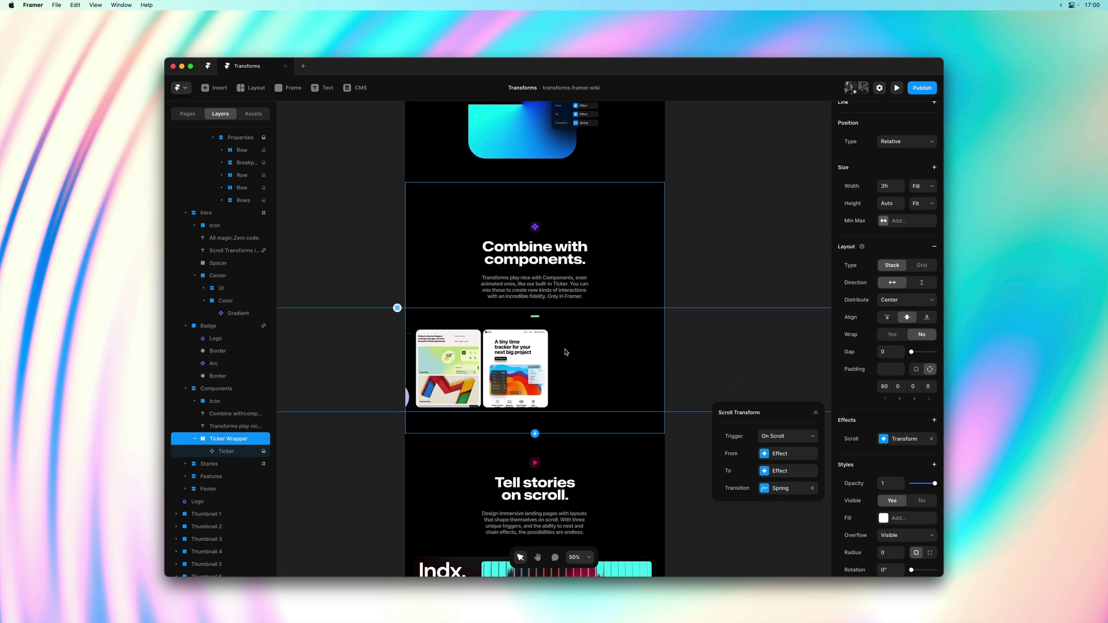
key(super+p)
scroll(565, 352, down, 10)
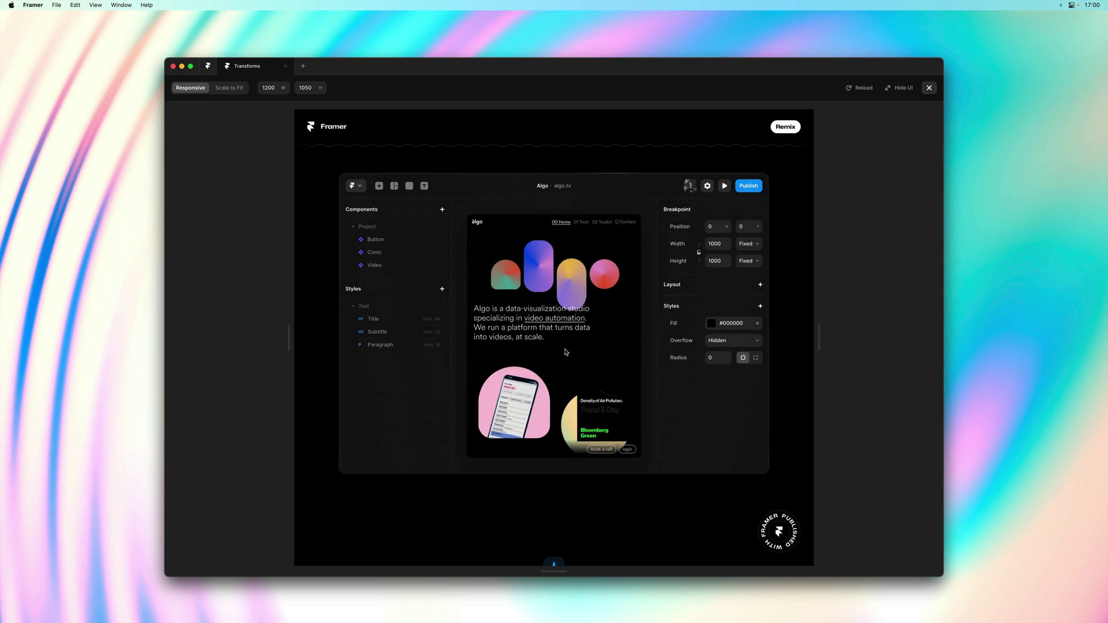
scroll(566, 352, down, 10)
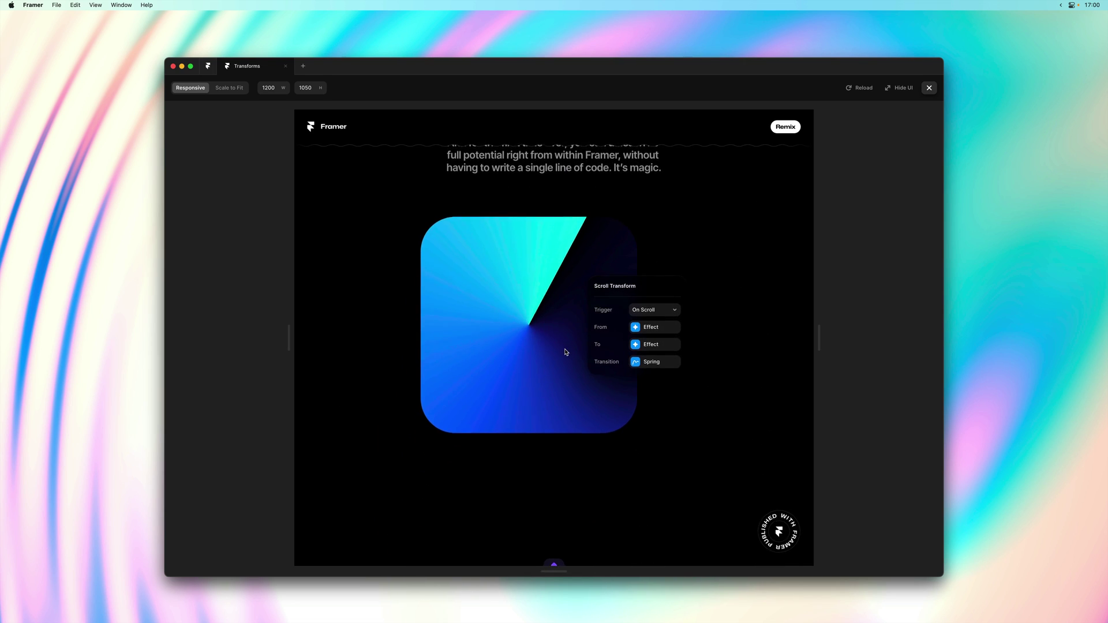
scroll(566, 352, down, 10)
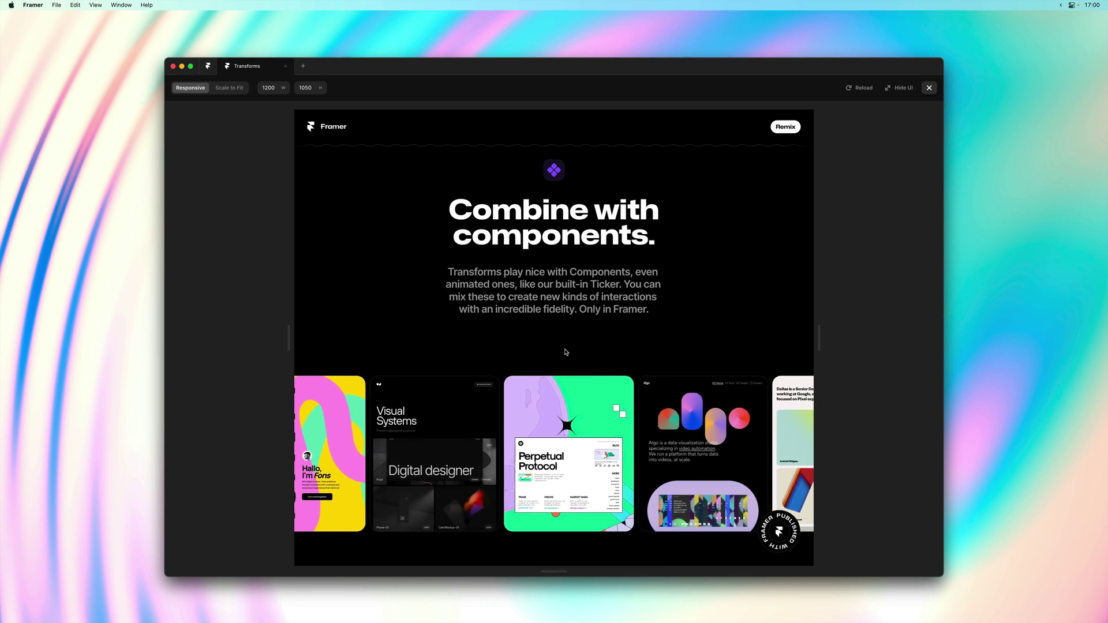
scroll(566, 352, up, 5)
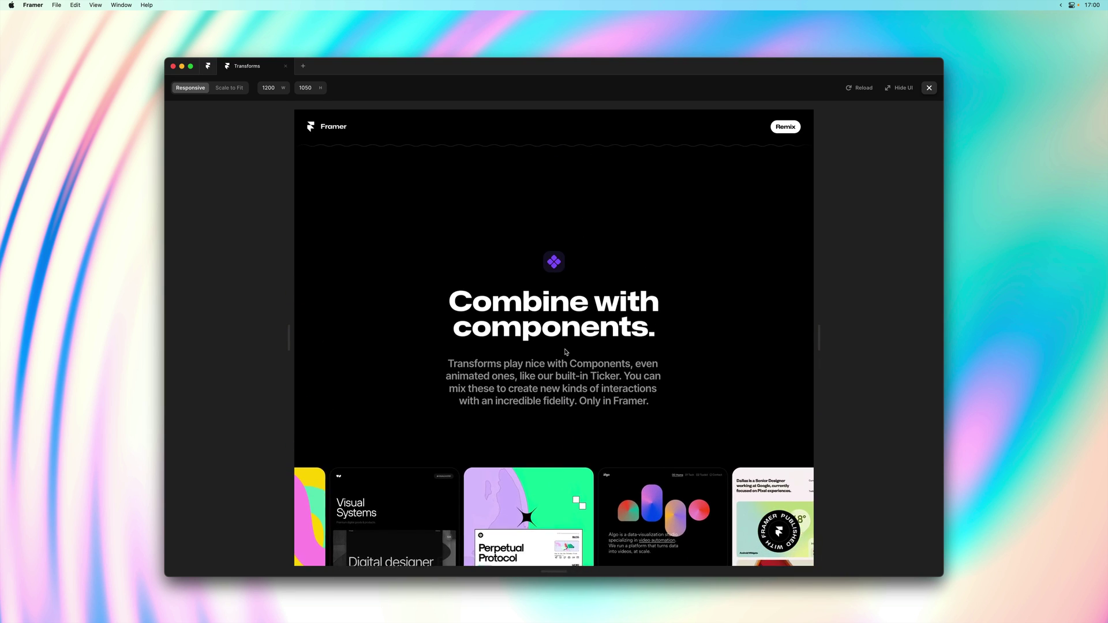
scroll(566, 352, down, 2)
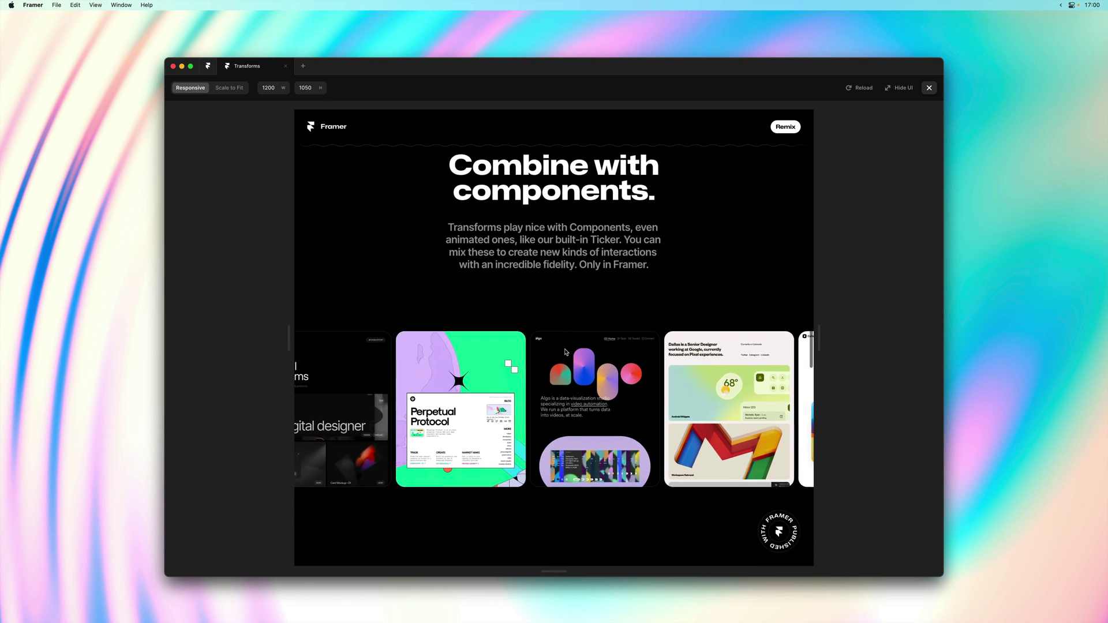
scroll(566, 352, down, 5)
scroll(565, 352, up, 5)
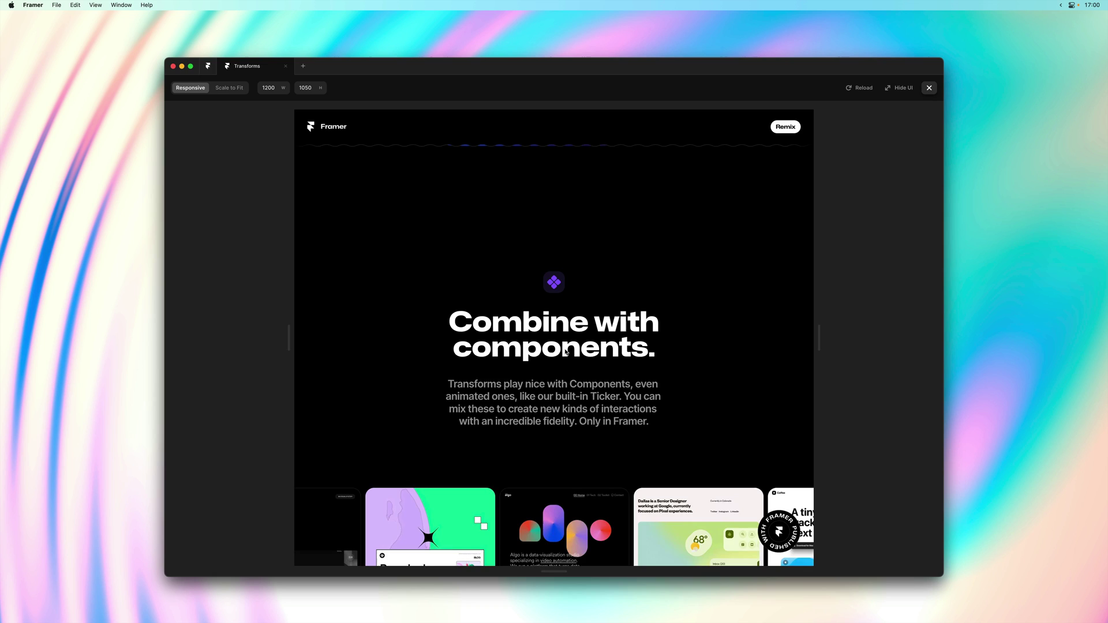
scroll(566, 353, down, 3)
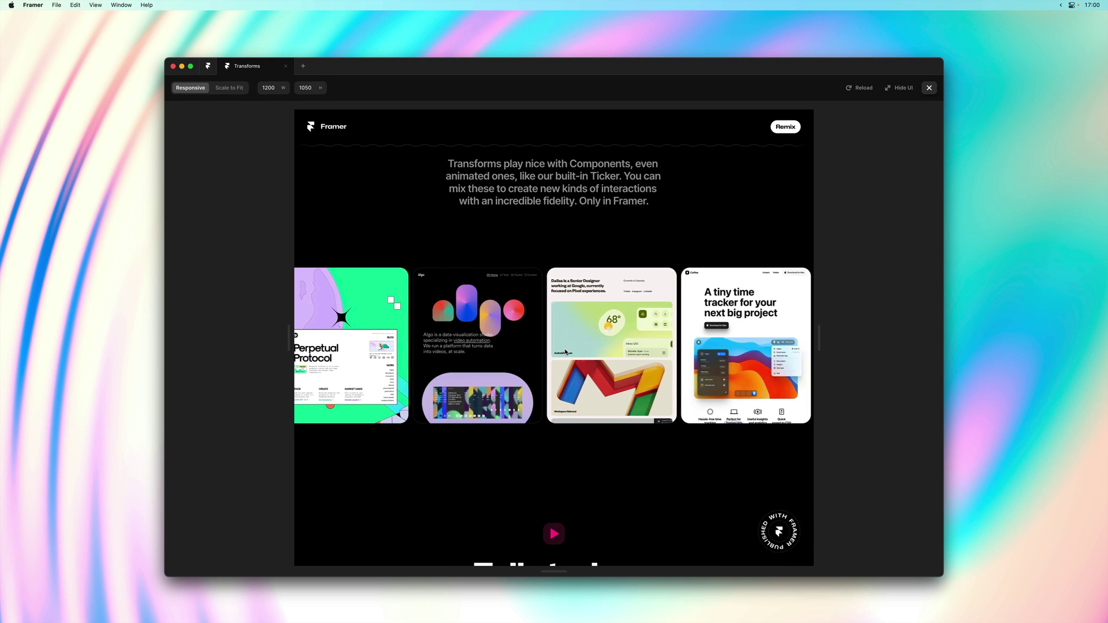
key(Escape)
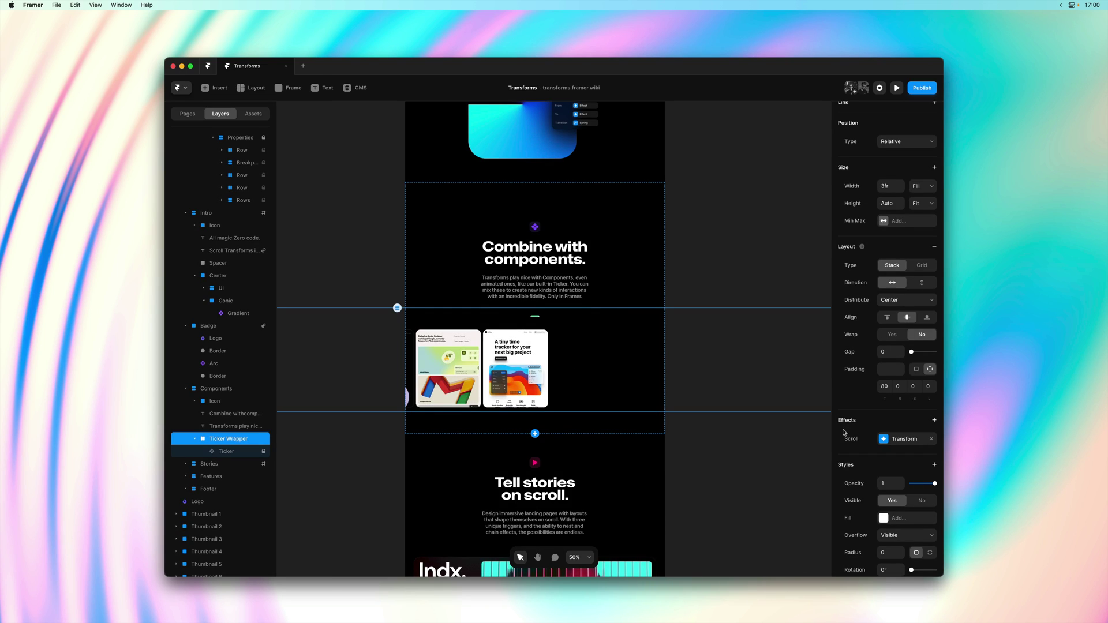
Set Offset X to -2000 in the To effect of the Ticker Wrapper's Scroll Transform.
click(900, 440)
click(788, 481)
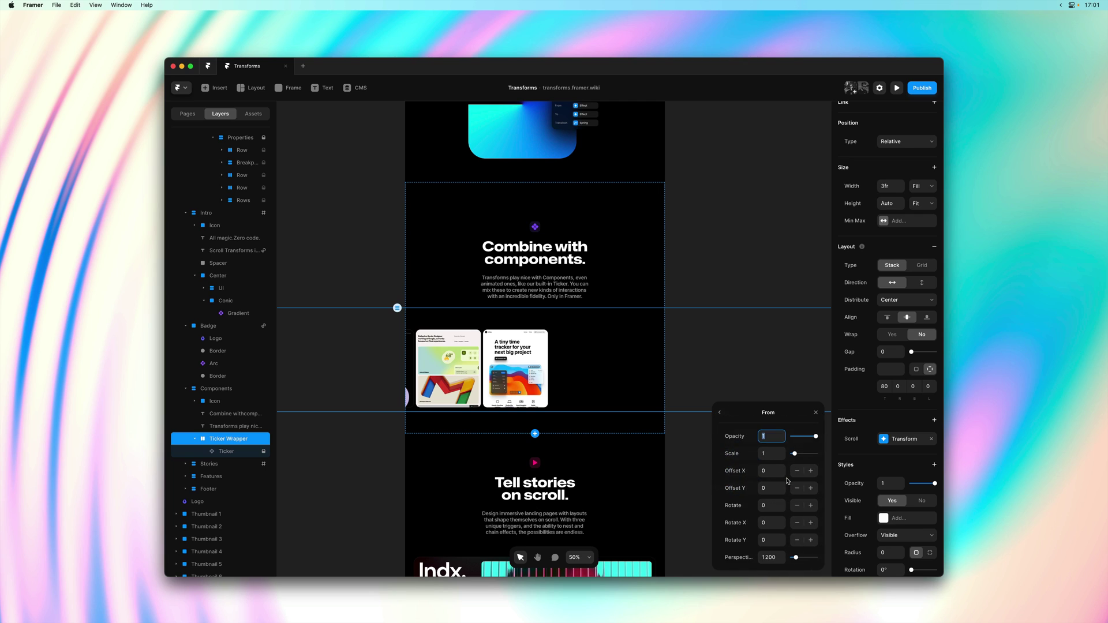
click(720, 412)
click(788, 456)
click(776, 471)
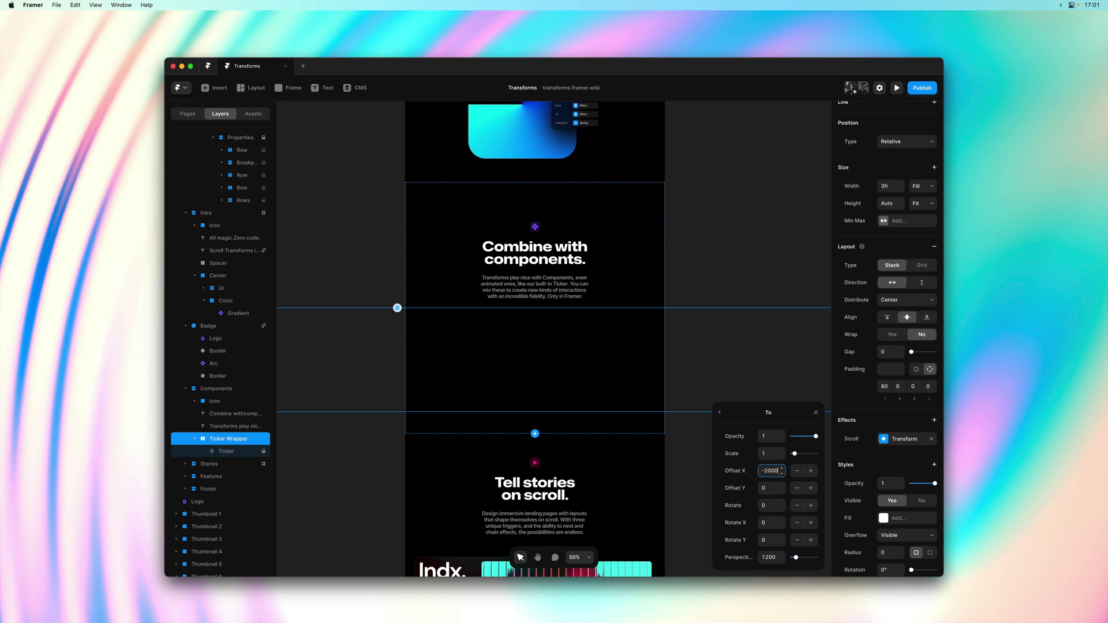
click(720, 412)
Preview the page again and examine how fast the ticker shifts when scrolling up and down past the Components section.
key(super+p)
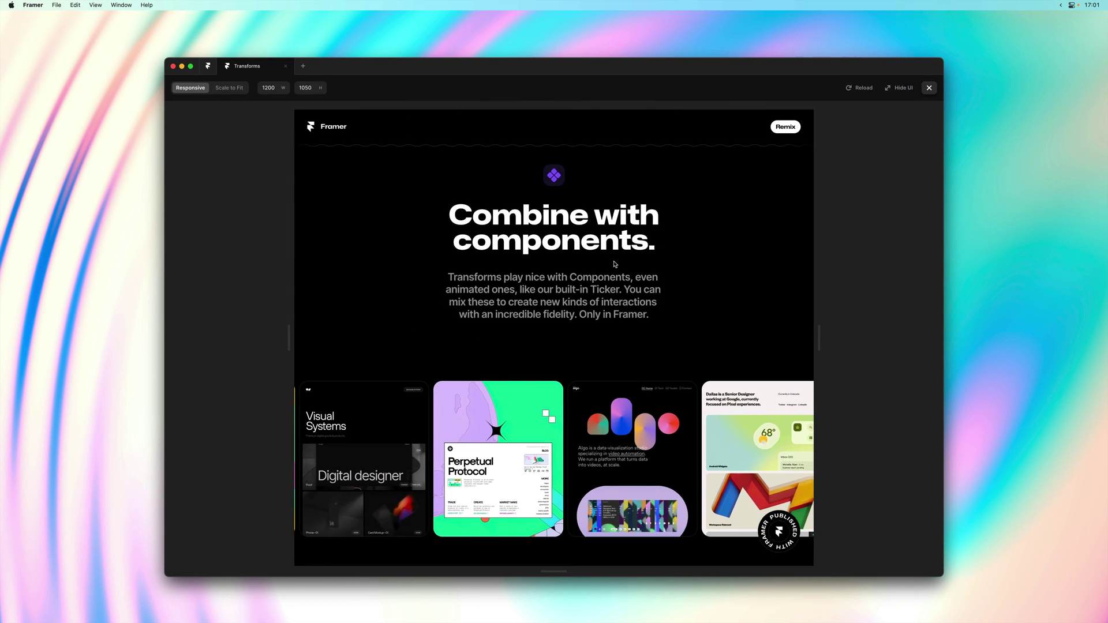
scroll(615, 264, down, 4)
scroll(615, 264, up, 3)
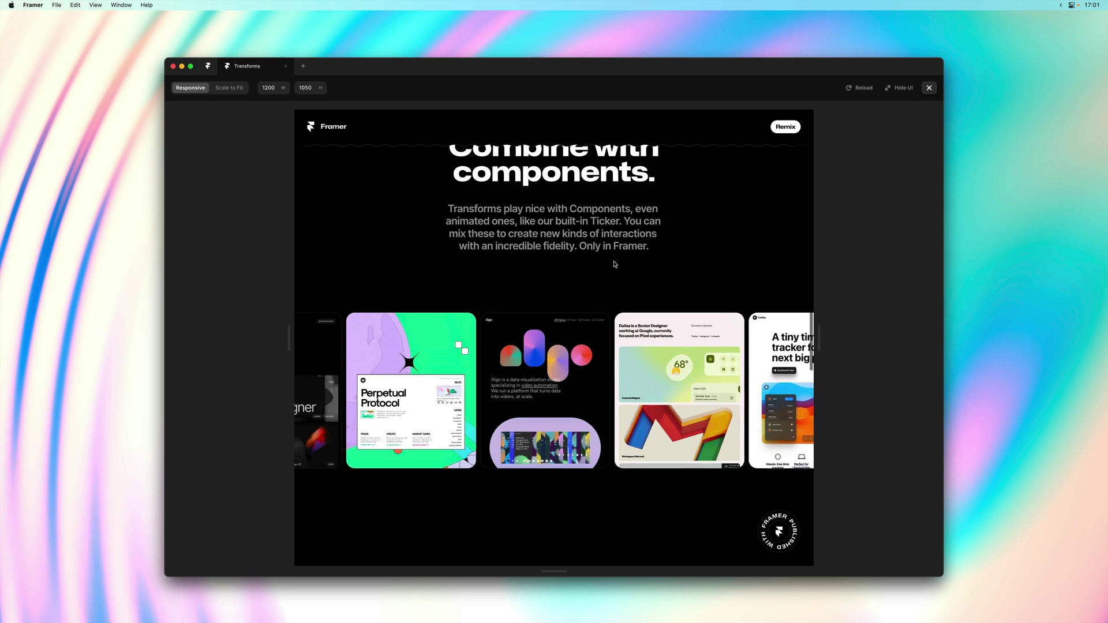
scroll(615, 264, up, 2)
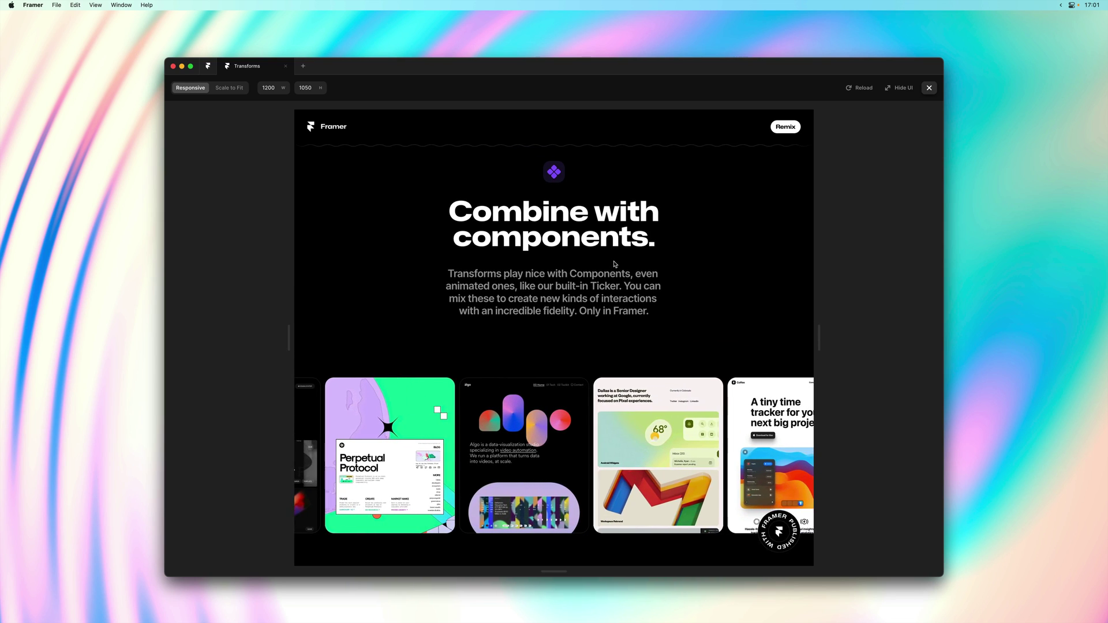
scroll(614, 264, up, 5)
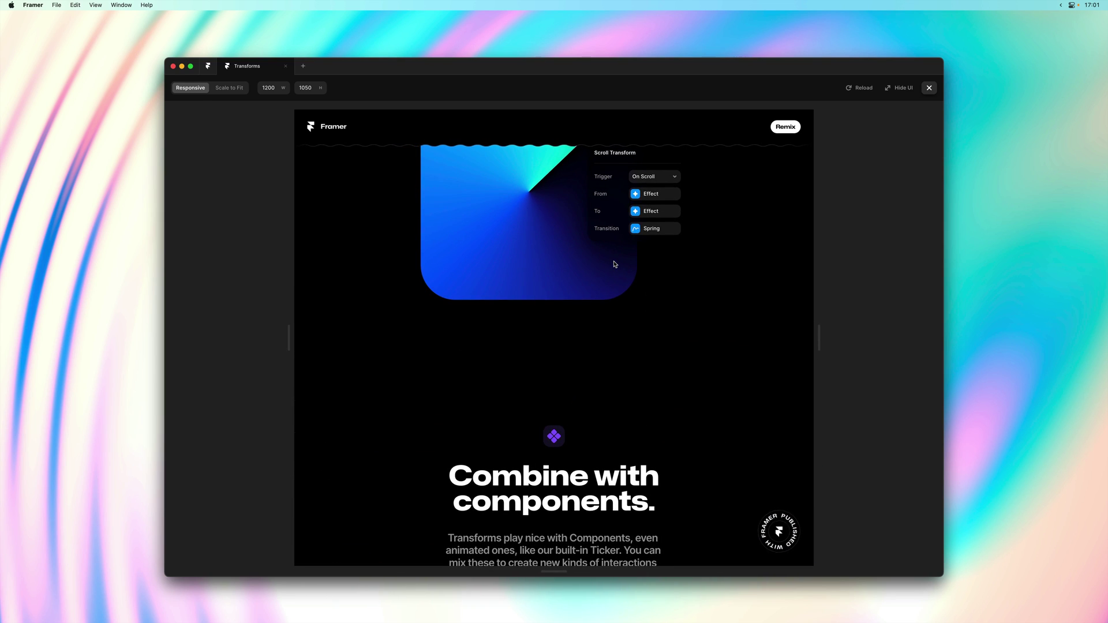
scroll(615, 263, down, 3)
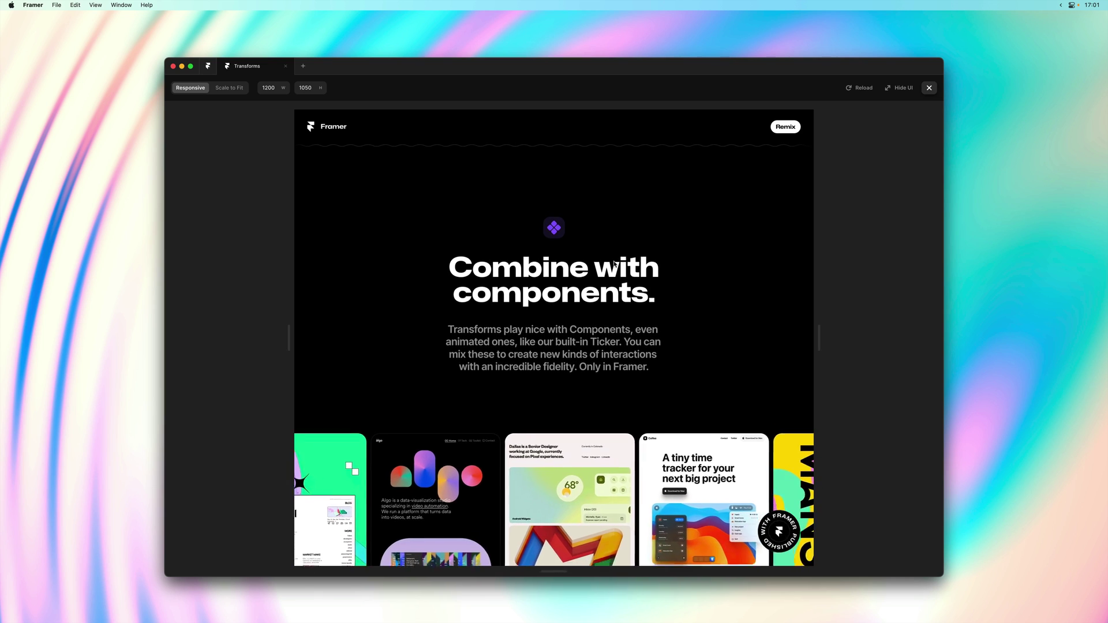
scroll(615, 265, down, 5)
scroll(615, 264, down, 10)
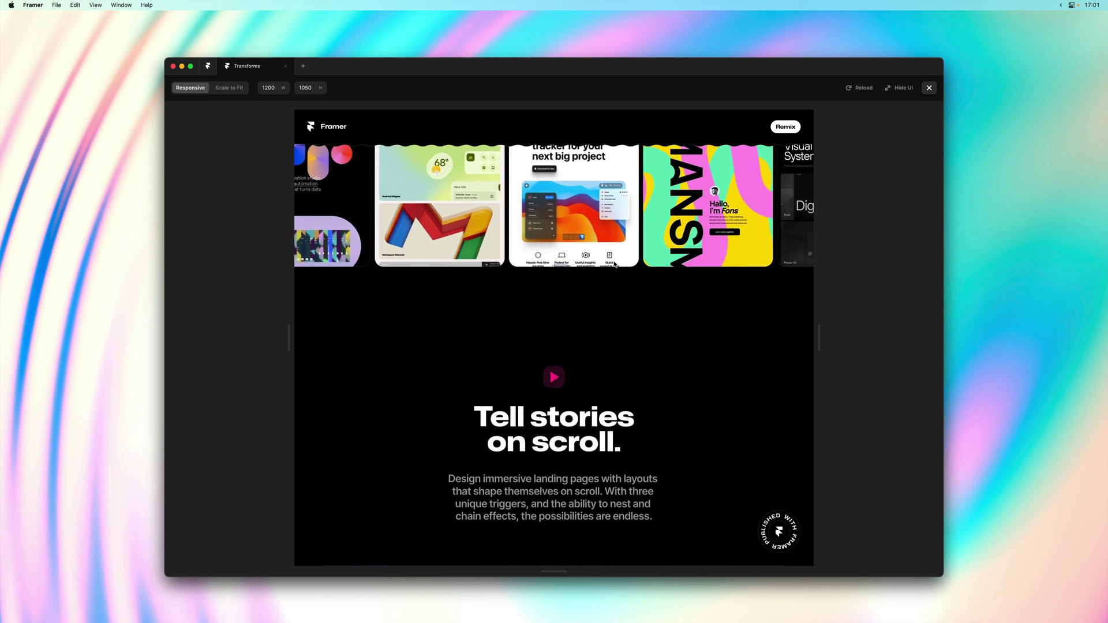
scroll(614, 265, up, 10)
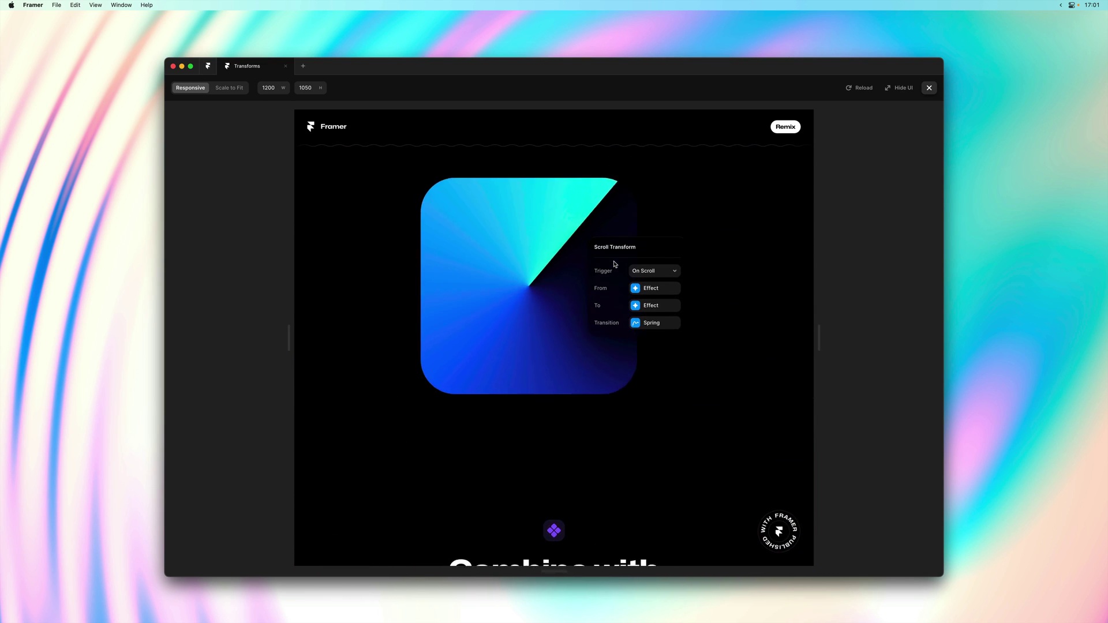
scroll(614, 265, down, 6)
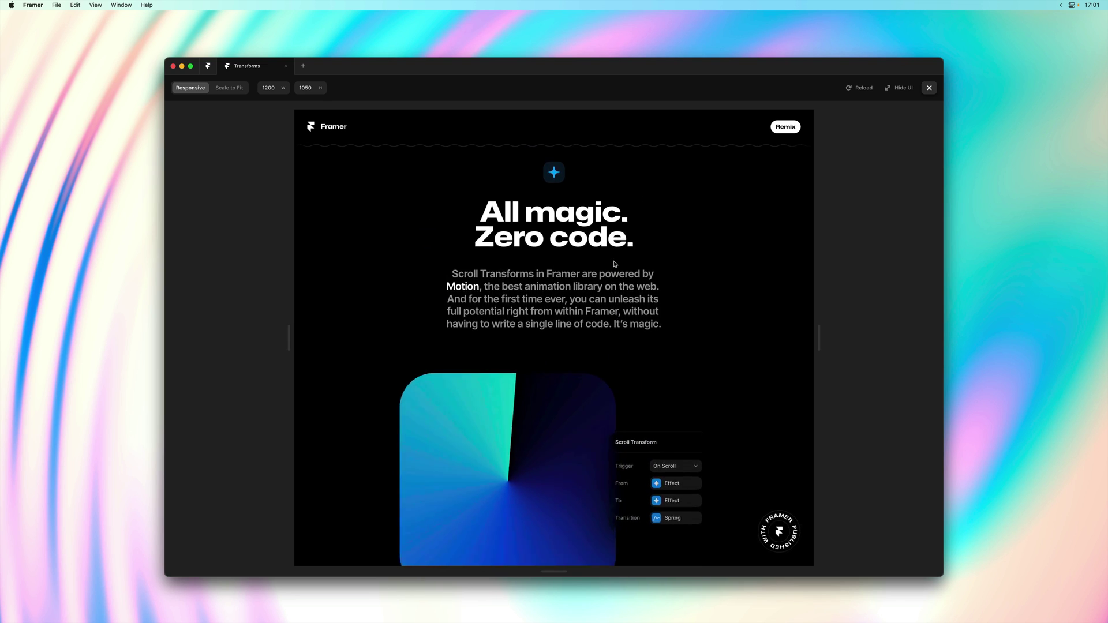
scroll(614, 264, down, 5)
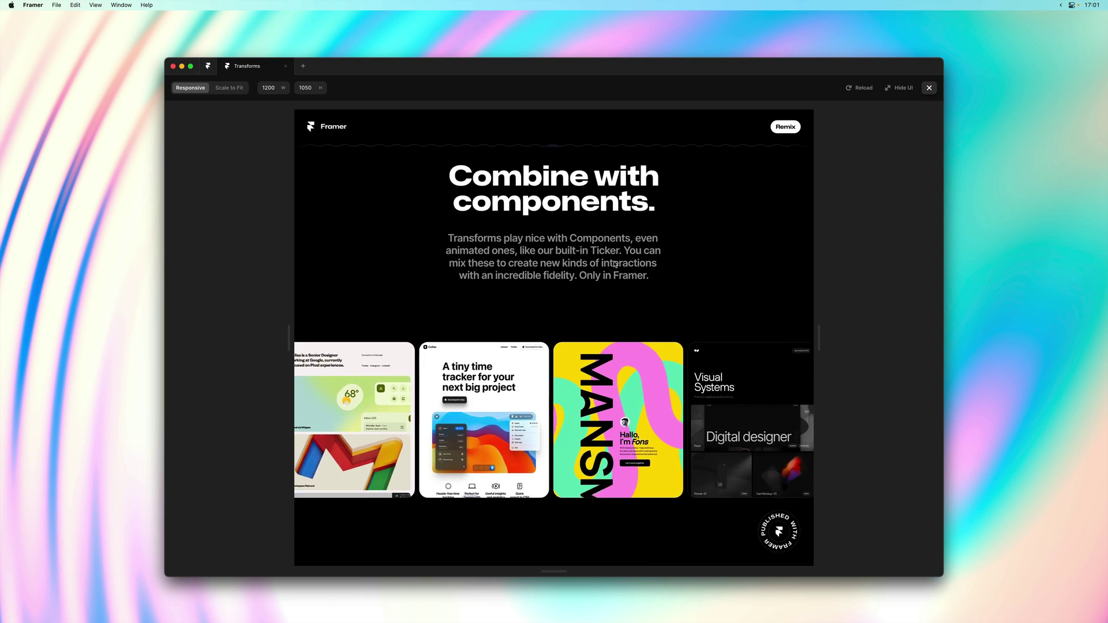
key(Escape)
Examine the position and Scroll Section settings of the Stories stack and its Video layer.
scroll(758, 325, down, 5)
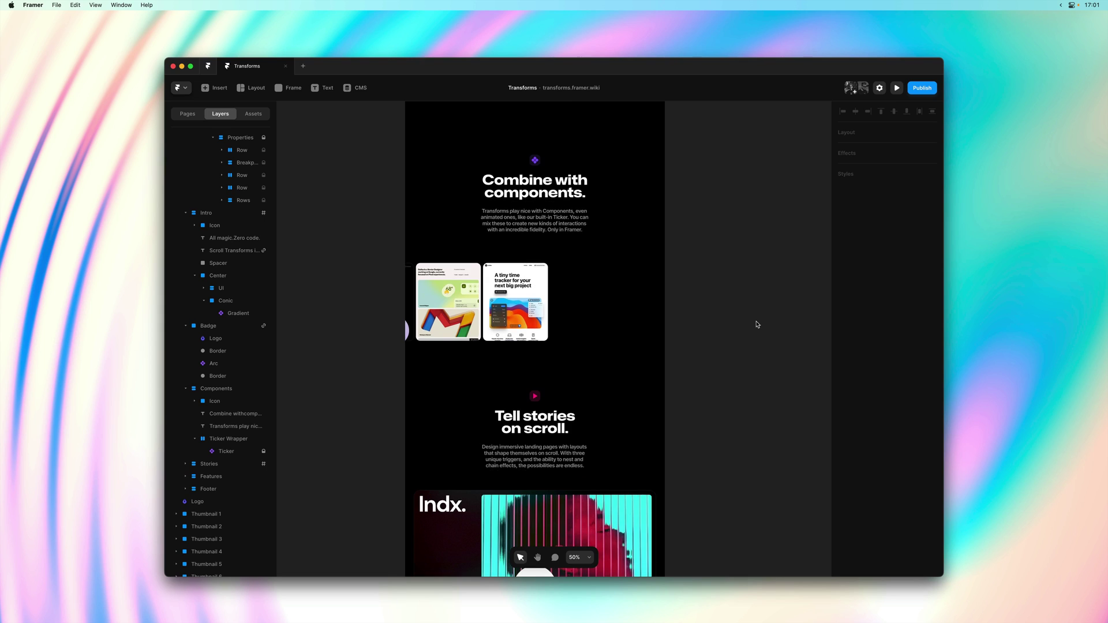
scroll(757, 324, down, 2)
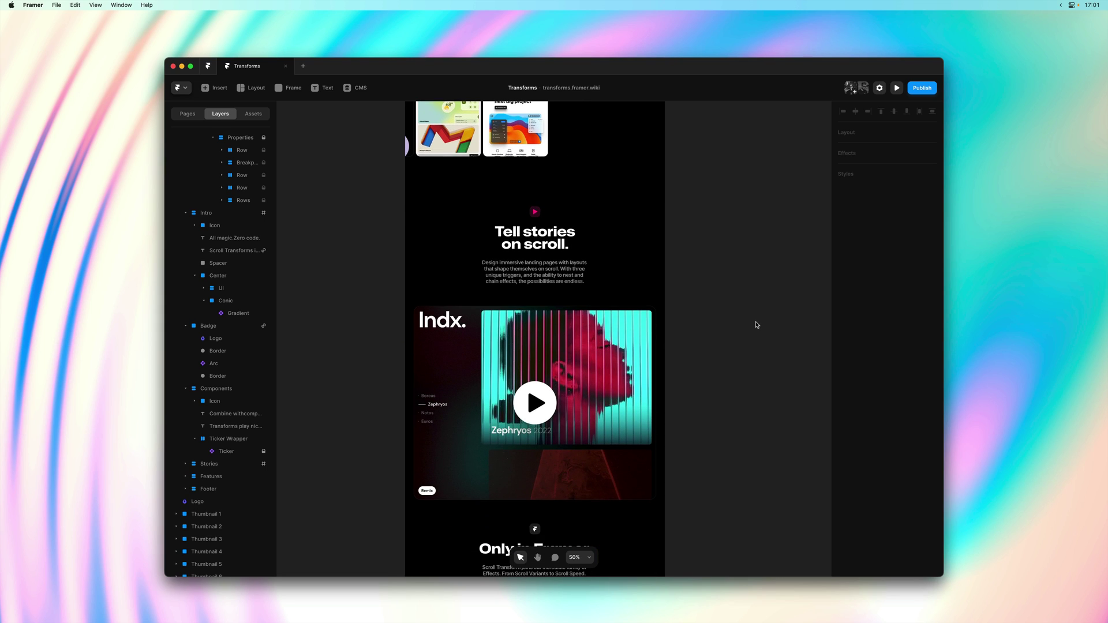
click(575, 338)
click(231, 466)
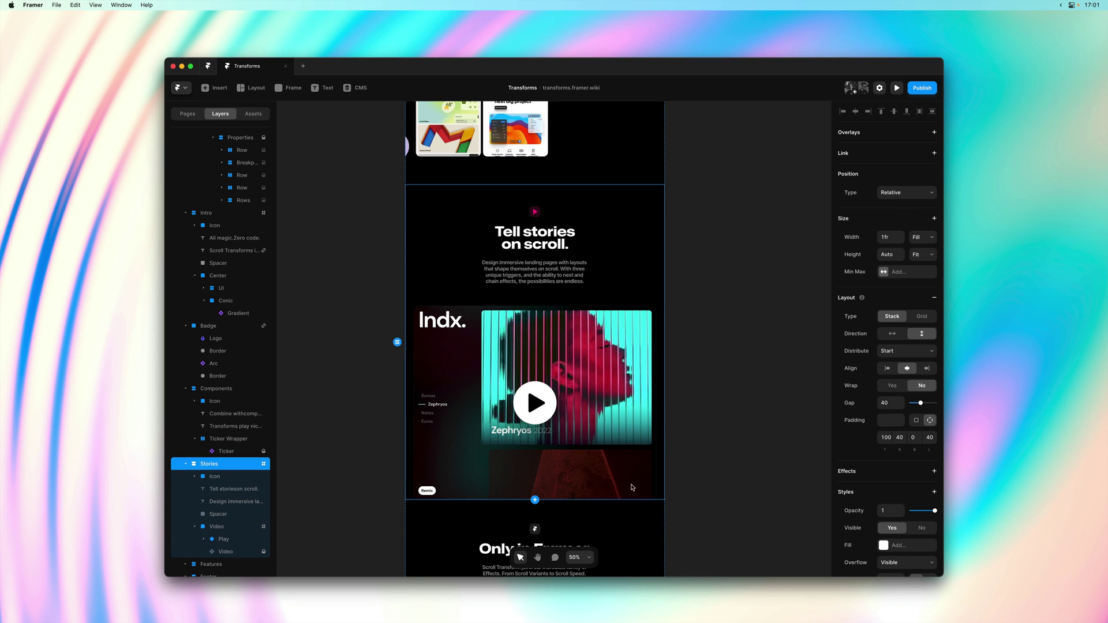
scroll(840, 495, down, 5)
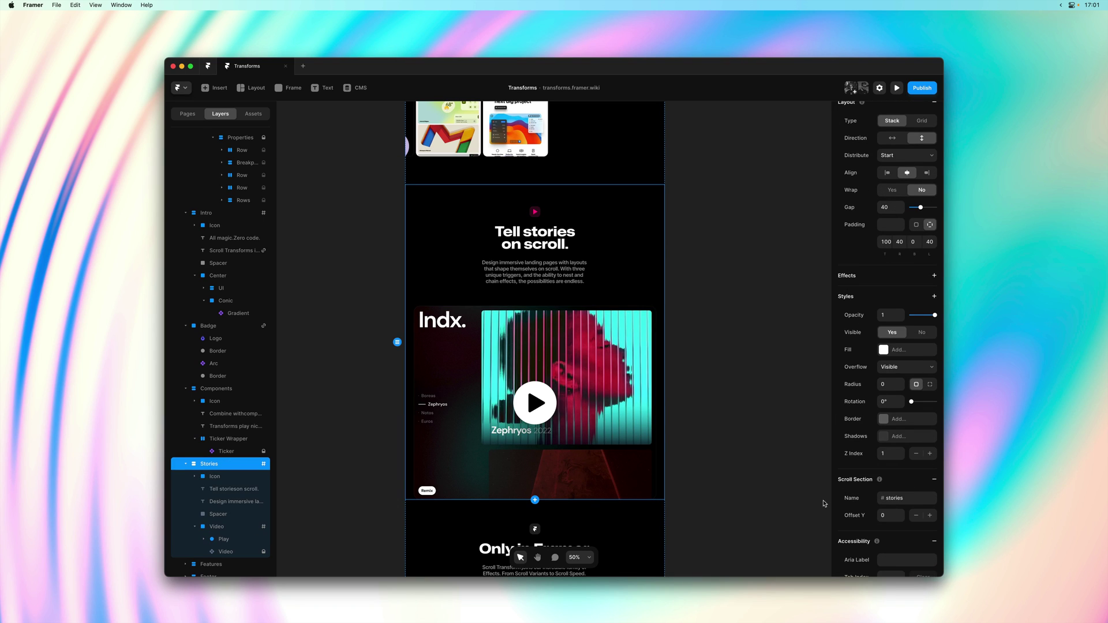
click(250, 523)
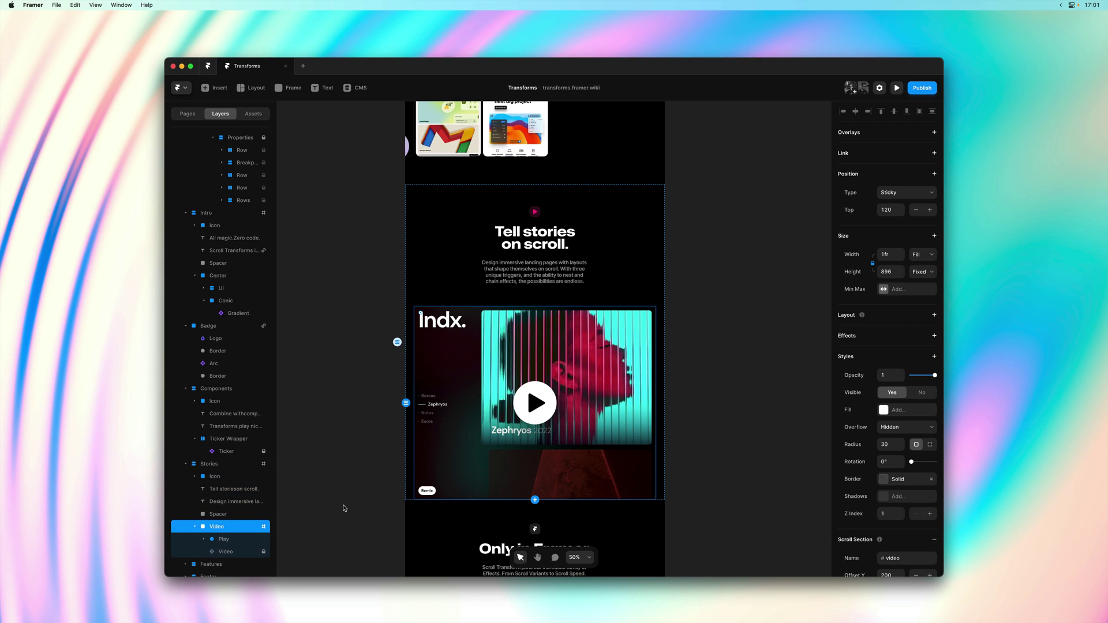
scroll(859, 521, down, 2)
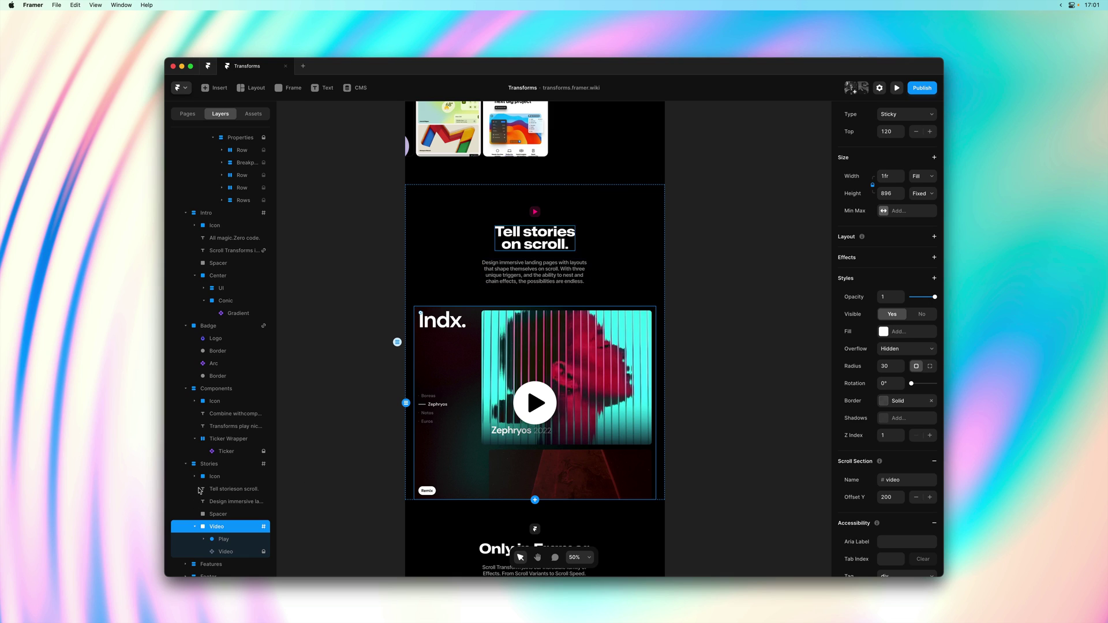
click(771, 355)
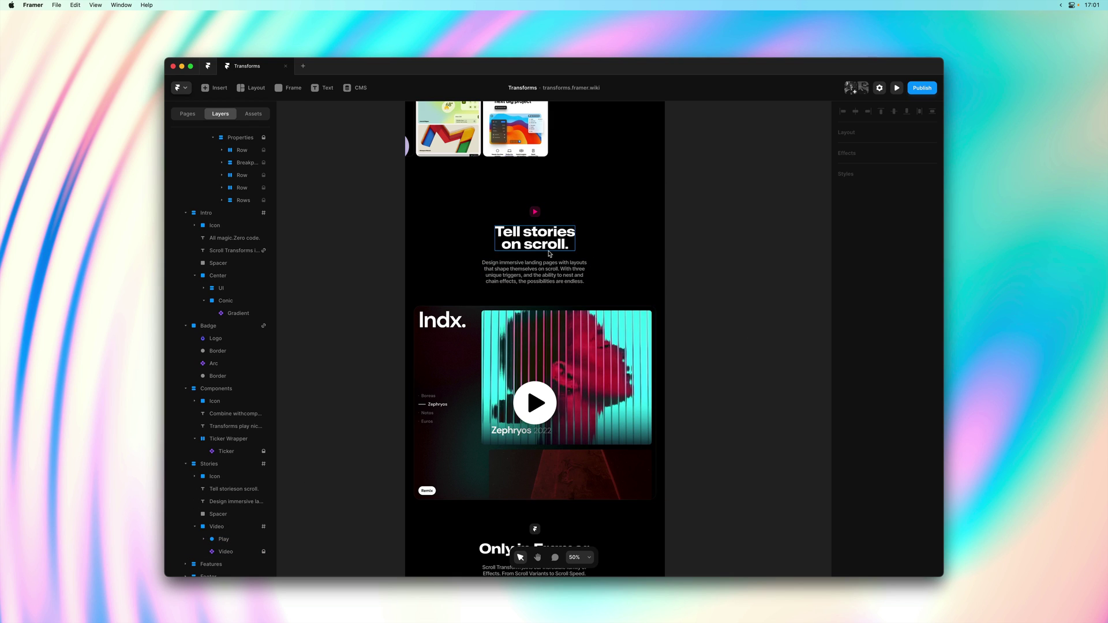
Add a Scroll Transform to the Video layer in Stories, using the Section in View trigger with #stories as its section.
click(560, 318)
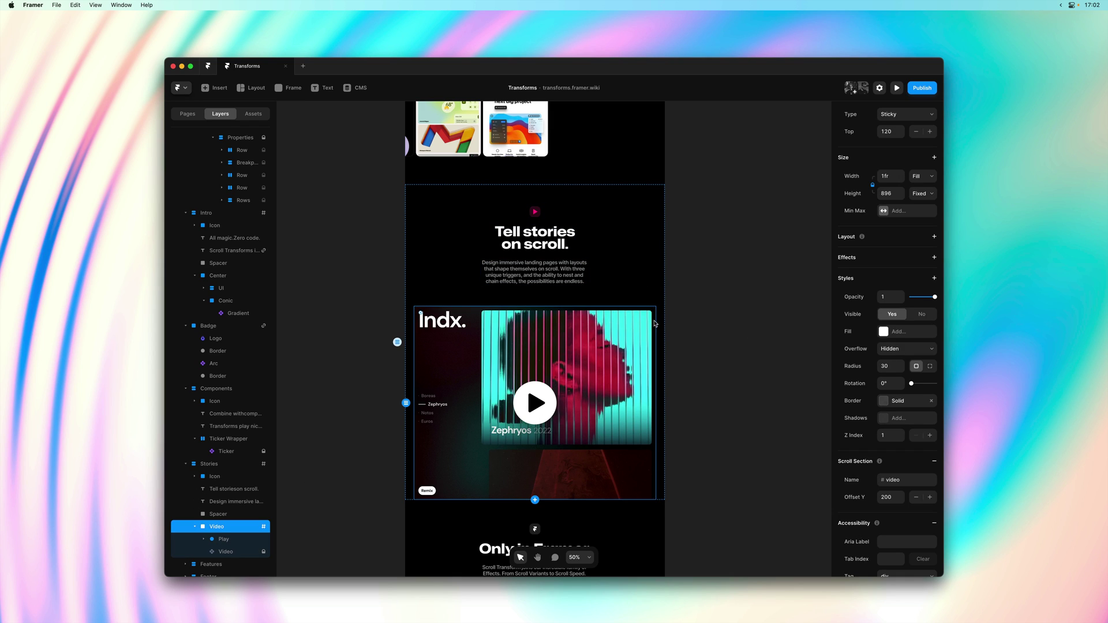
scroll(900, 347, up, 2)
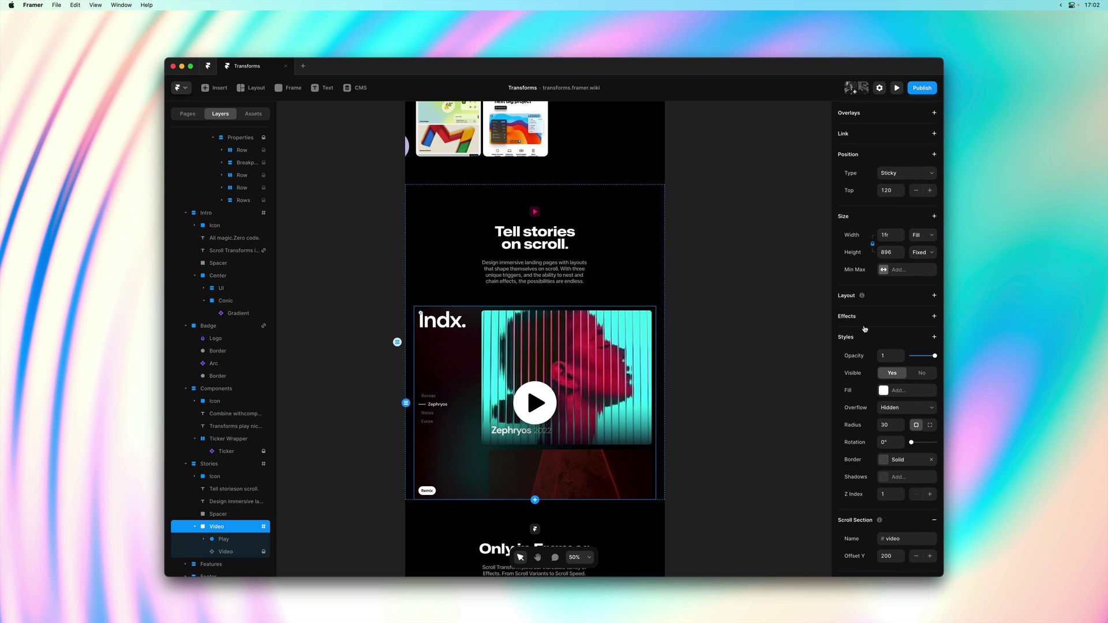
click(934, 315)
click(898, 367)
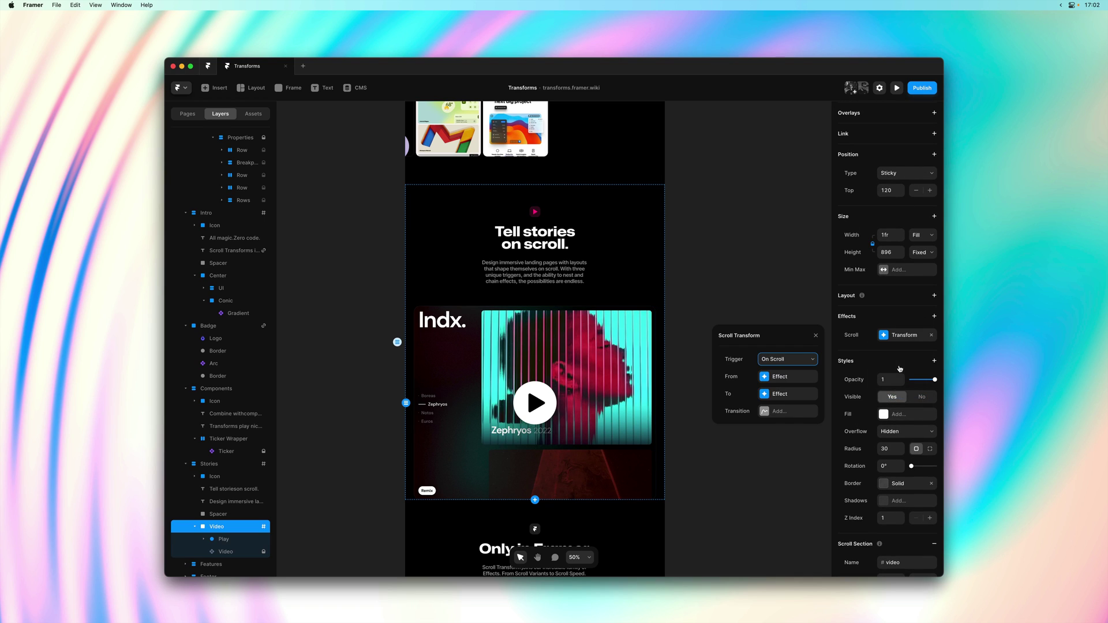
click(787, 359)
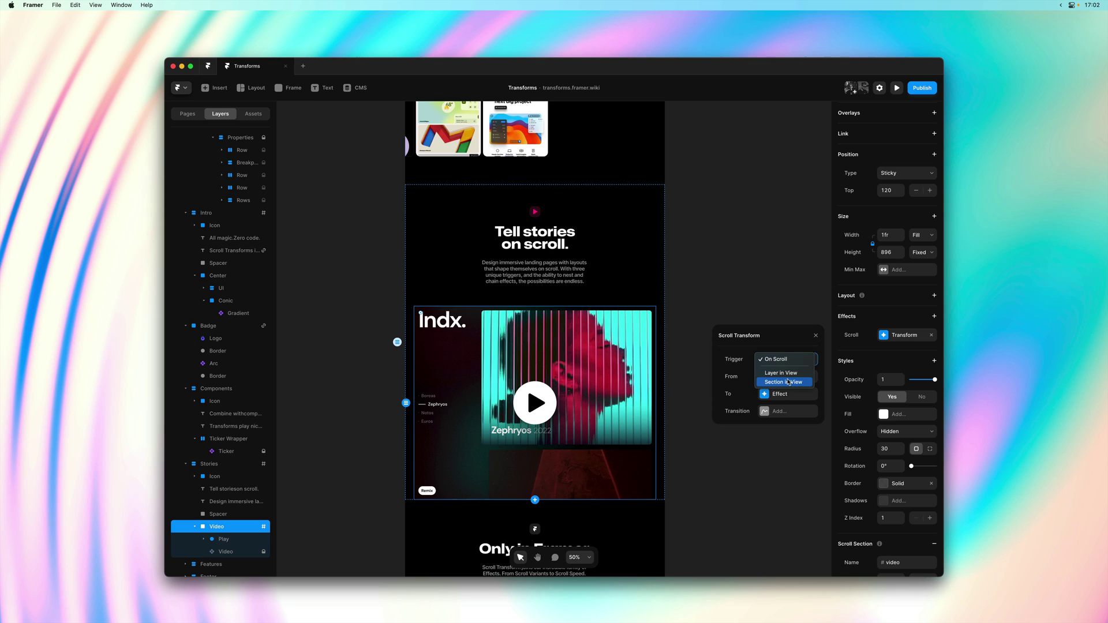
click(788, 382)
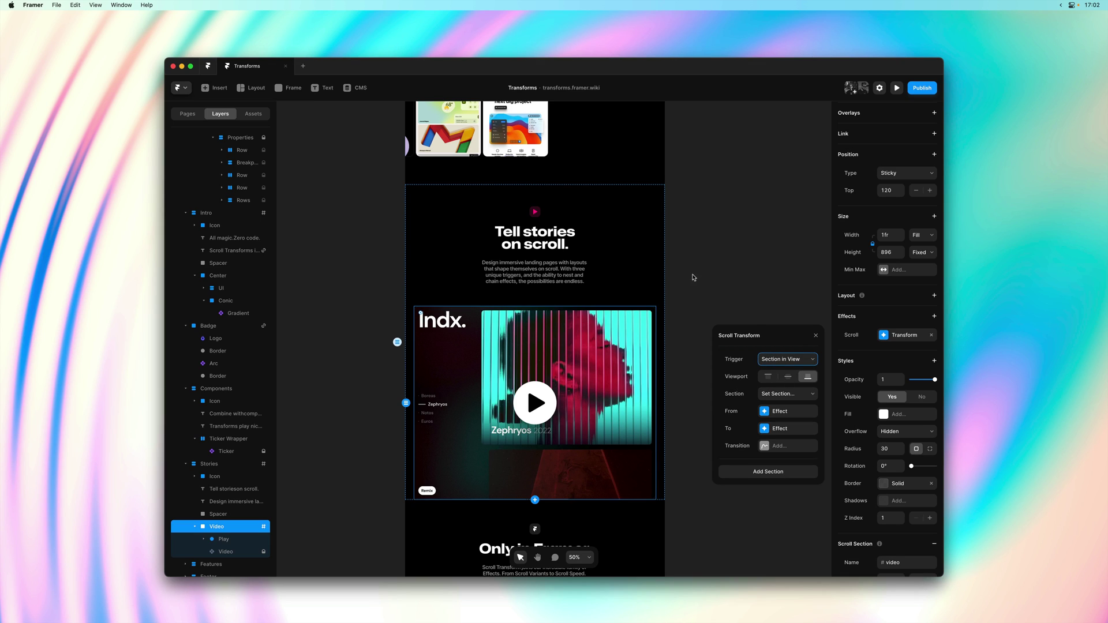
click(795, 394)
click(793, 412)
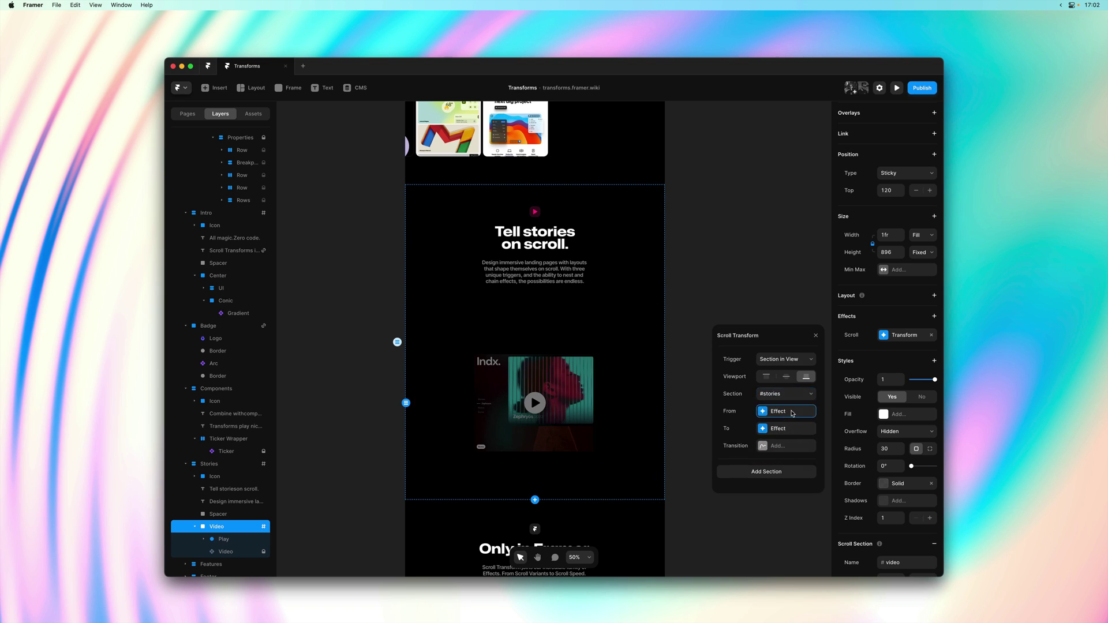
Set the Video transform's From effect to opacity 1 and scale 1.
click(793, 412)
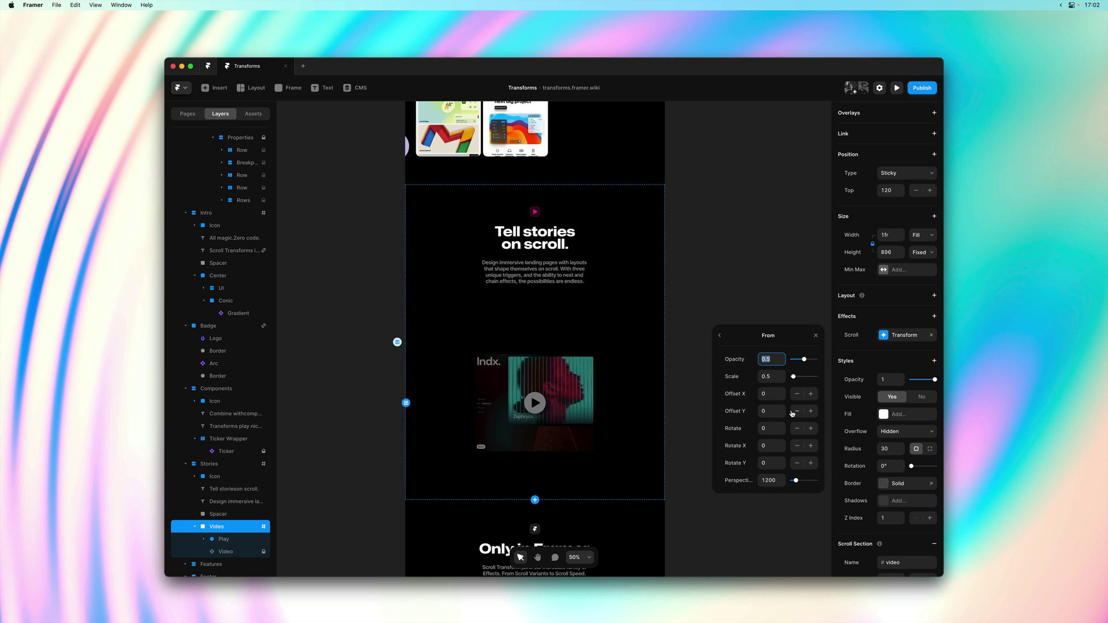
text(1)
click(773, 378)
text(1)
click(721, 337)
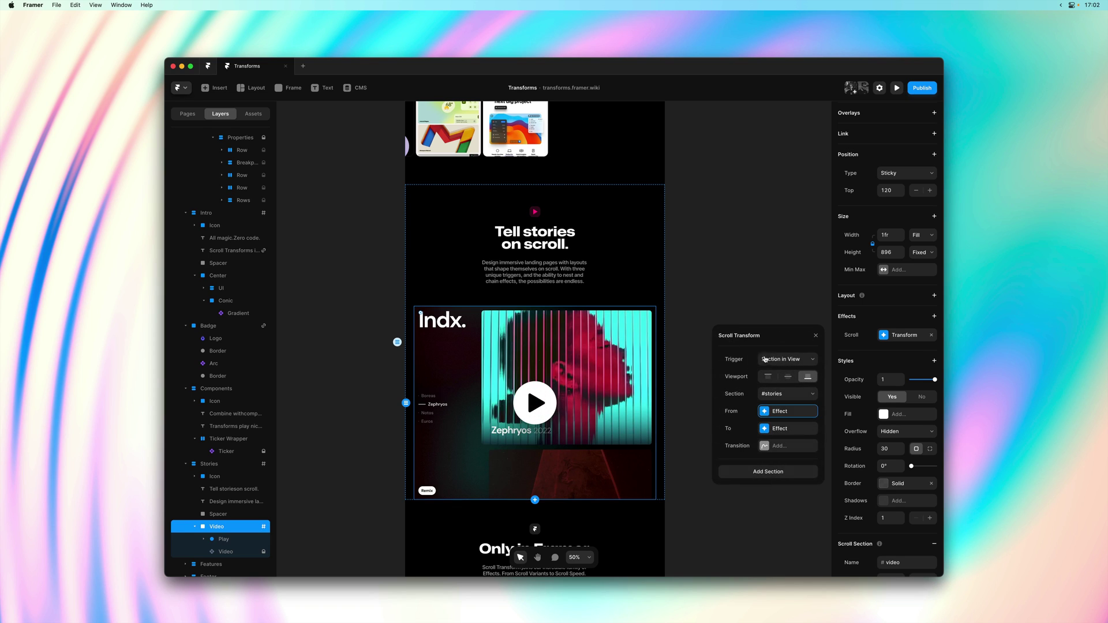
Set the Video transform's To effect to opacity 1, scale 0.6 and Offset Y 100, and give it a Spring transition.
click(784, 429)
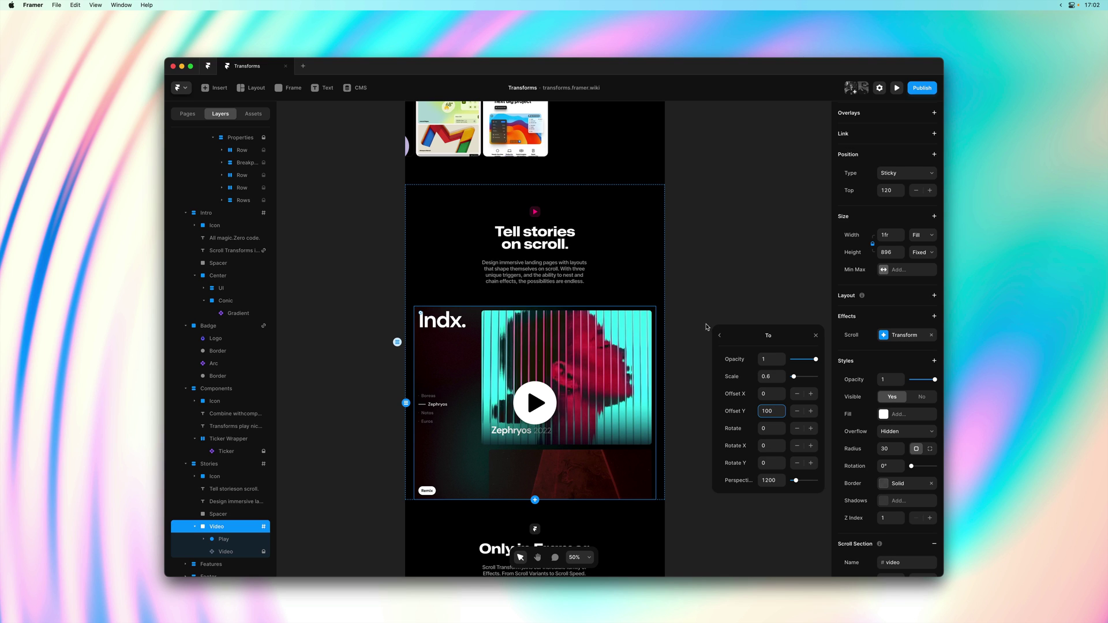
click(720, 335)
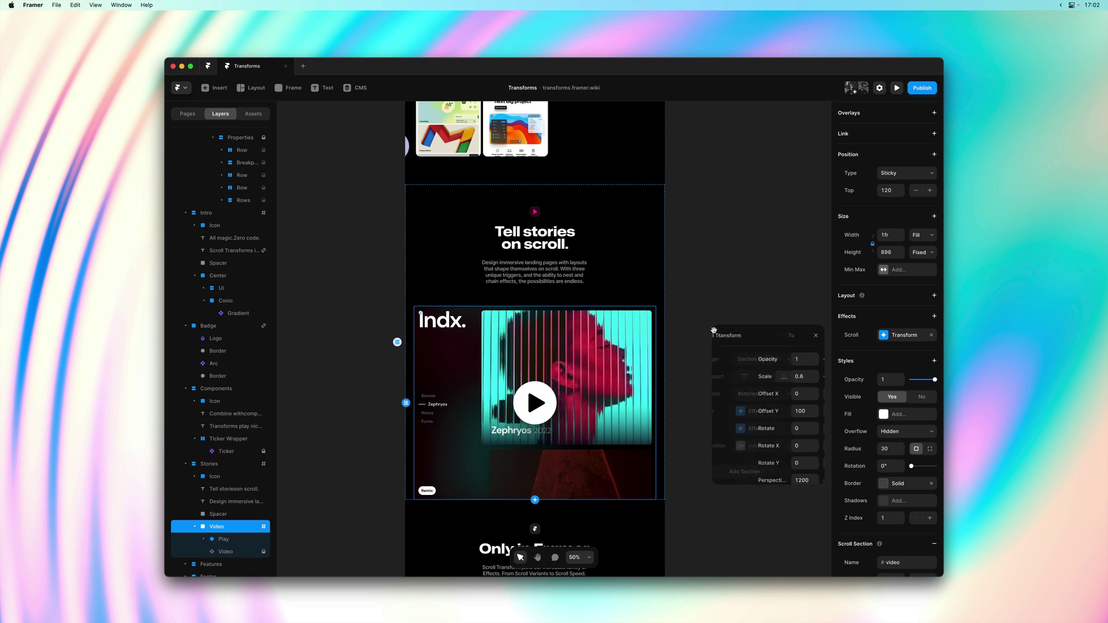
click(721, 279)
click(620, 276)
Preview the page and examine how the Video layer shrinks and shifts while scrolling up and down through the Stories section.
key(super+p)
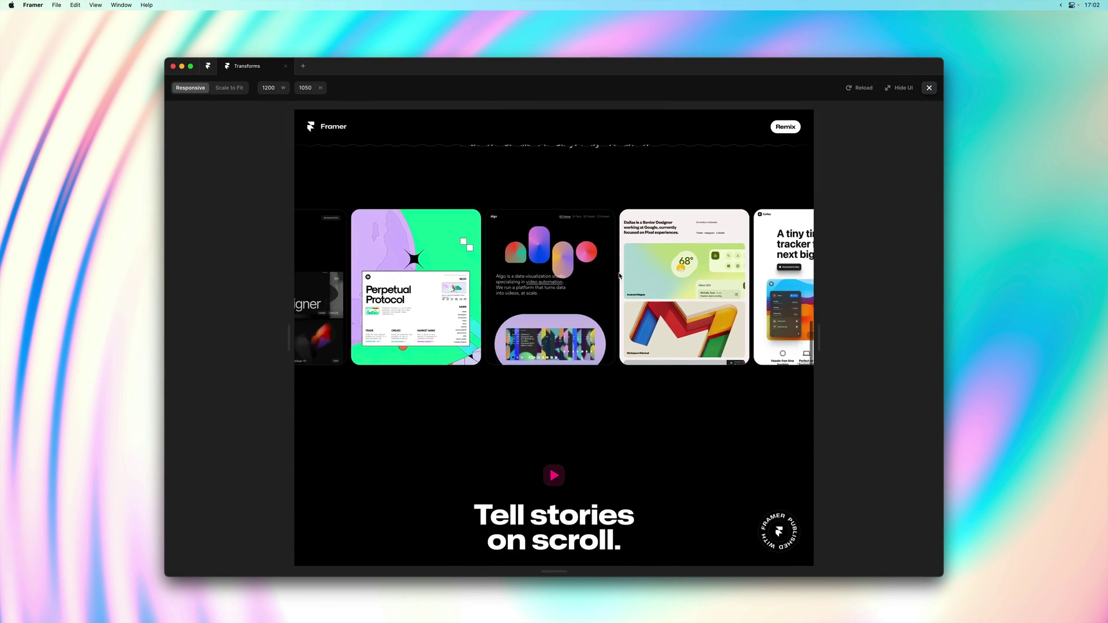
scroll(620, 276, down, 8)
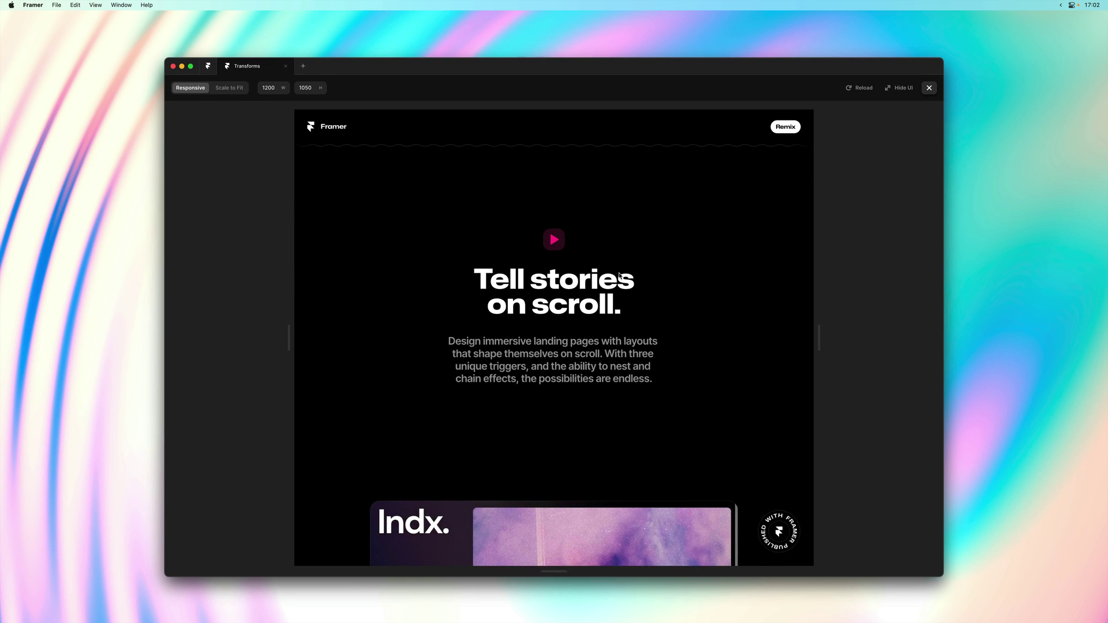
scroll(619, 276, up, 5)
scroll(620, 276, down, 7)
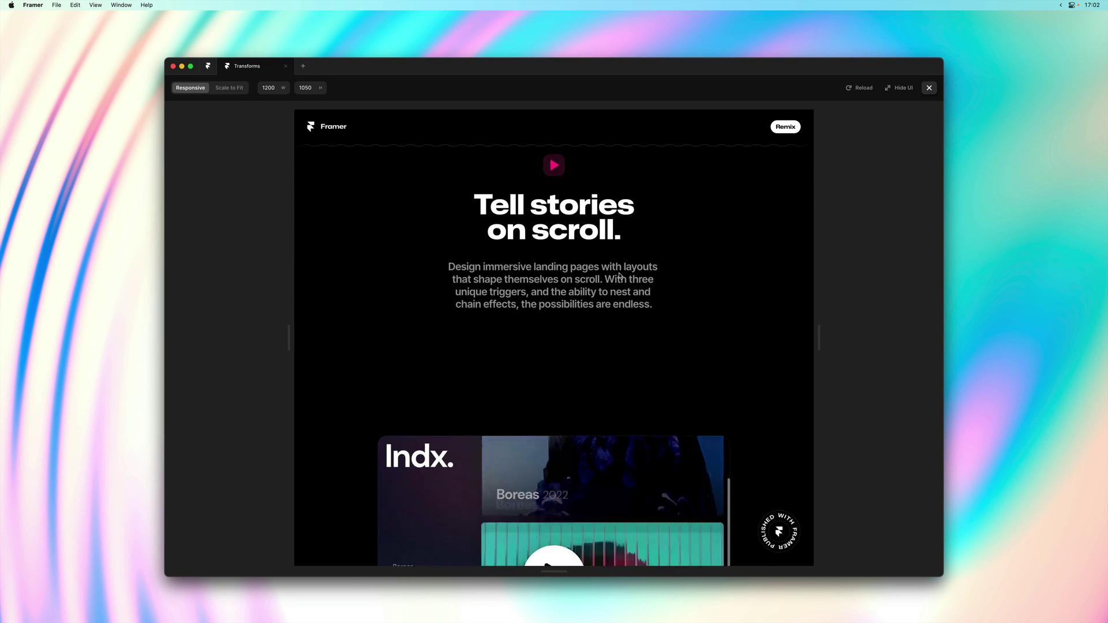
scroll(620, 276, down, 5)
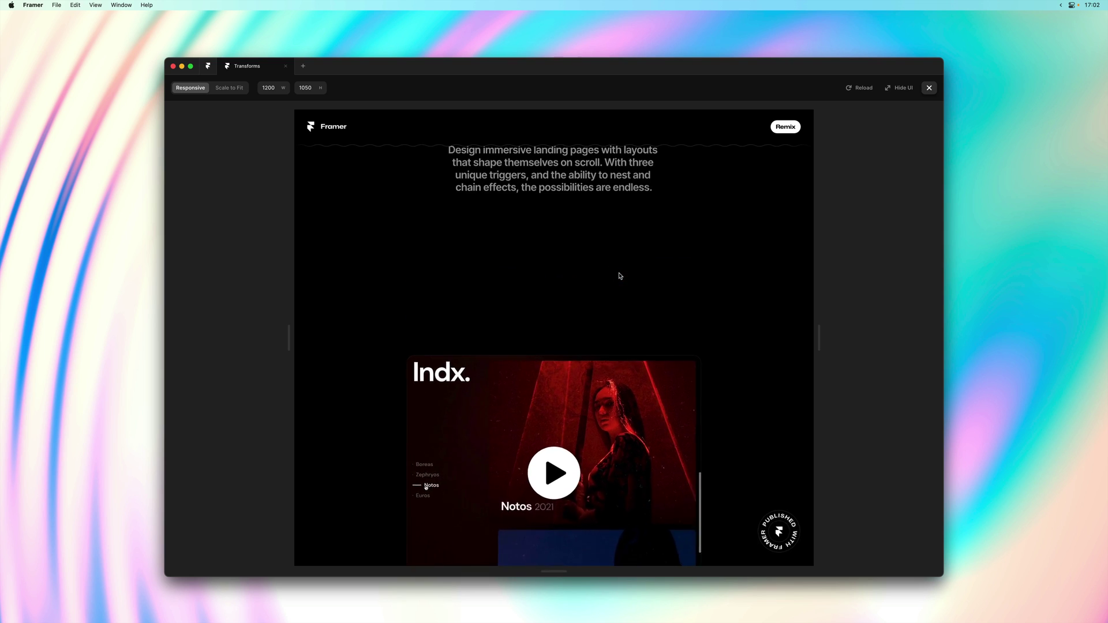
scroll(619, 275, up, 3)
scroll(619, 276, down, 5)
scroll(620, 276, up, 6)
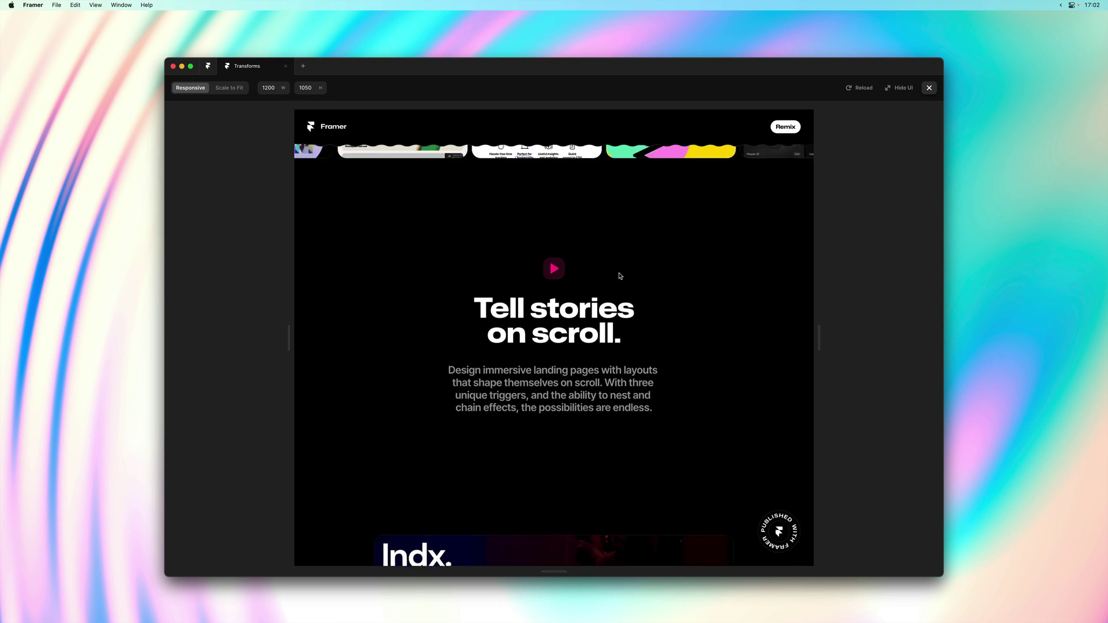
scroll(620, 276, up, 2)
scroll(620, 276, down, 2)
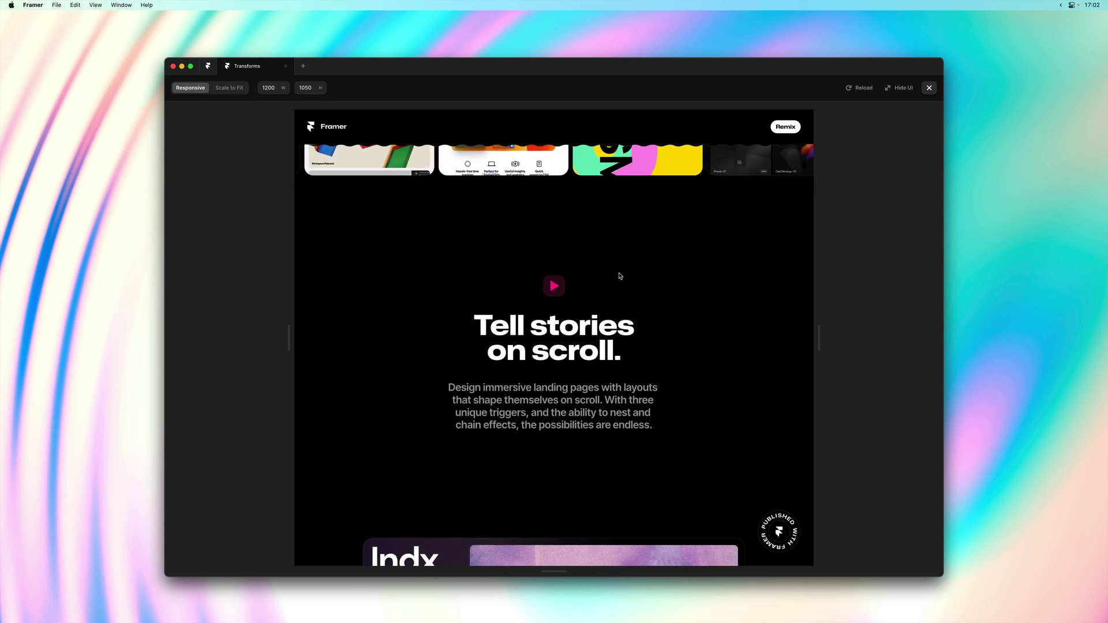
scroll(620, 276, down, 5)
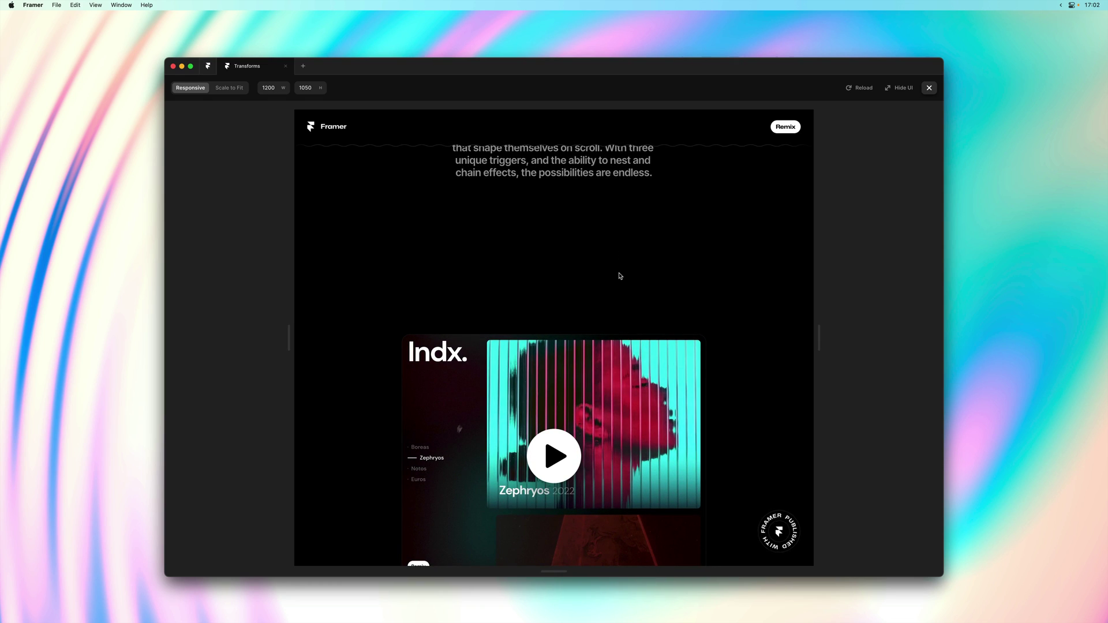
key(Escape)
click(609, 328)
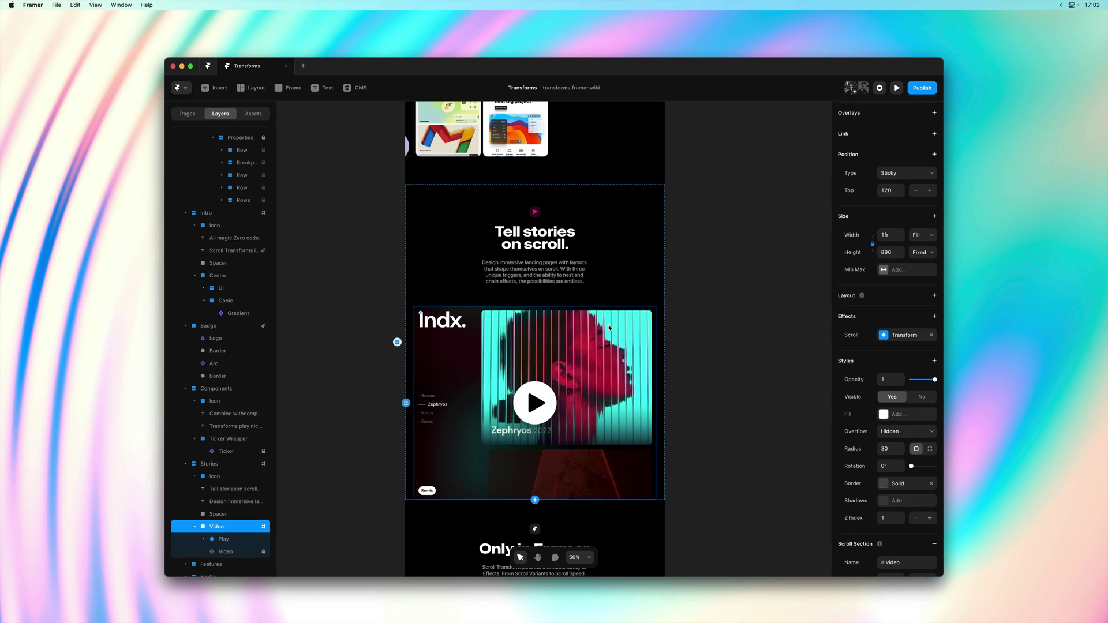
Try Offset Y values of 200 and -200 in the Video transform's To effect, and settle on -100.
click(888, 335)
click(778, 434)
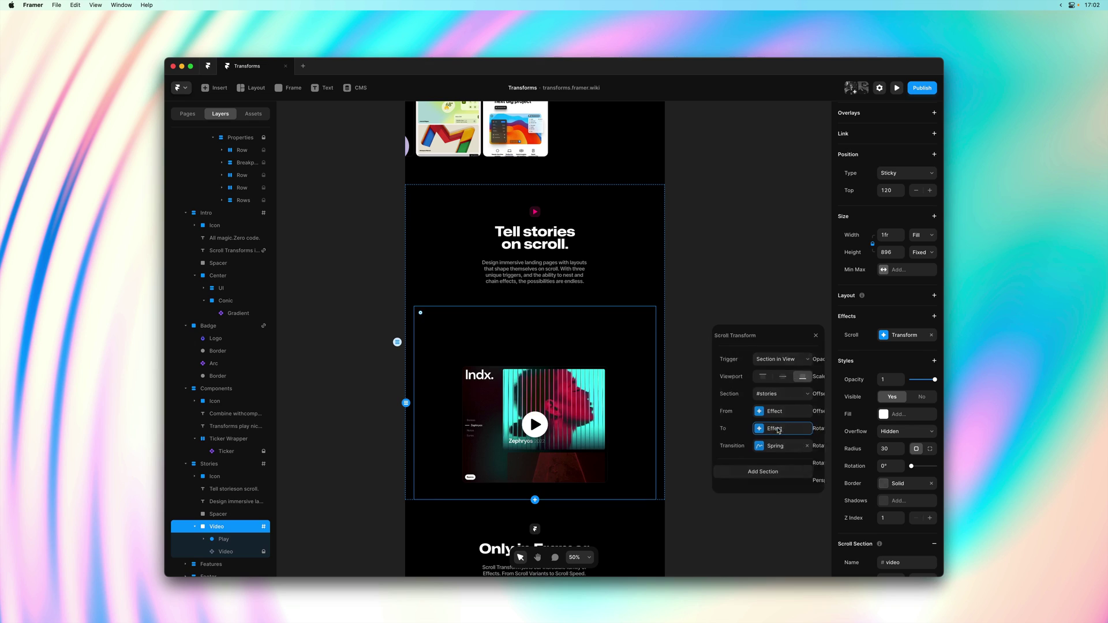
text(200)
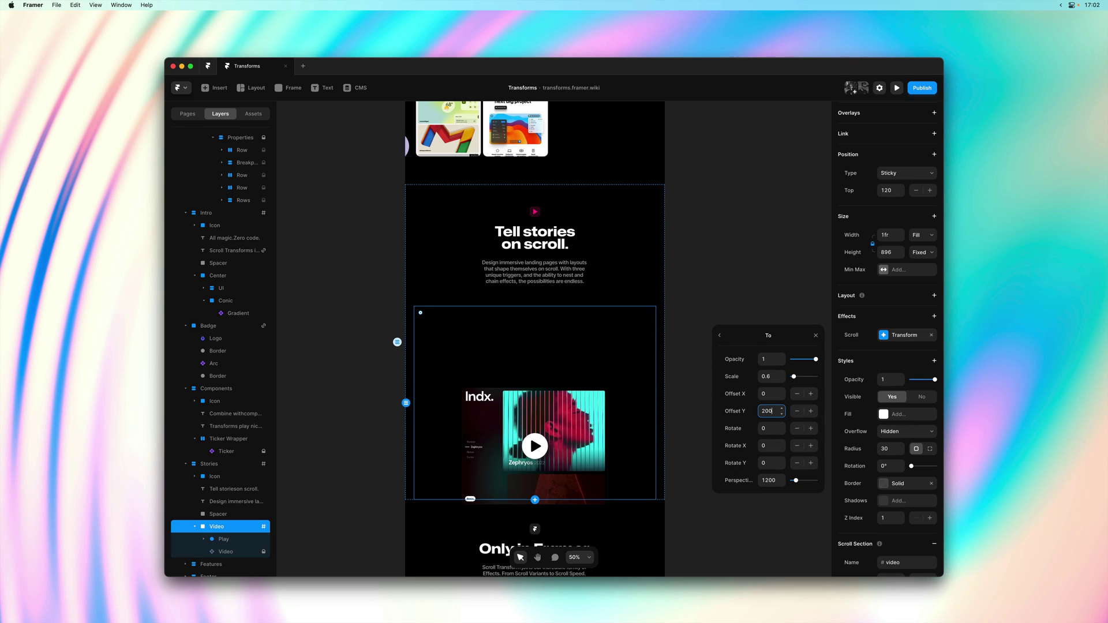
key(Return)
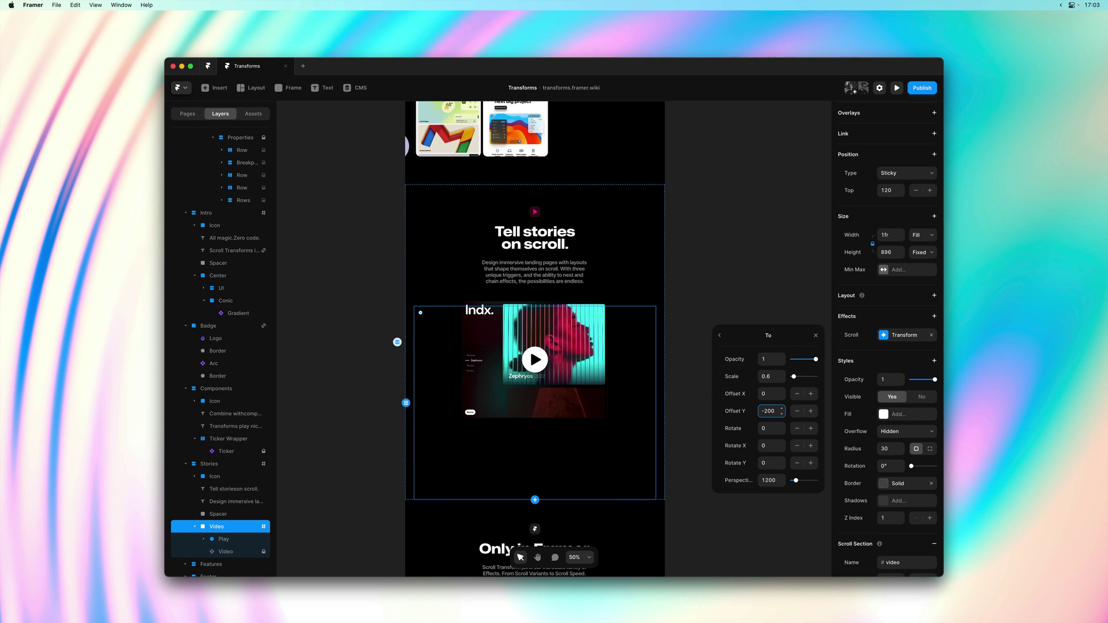
text(100)
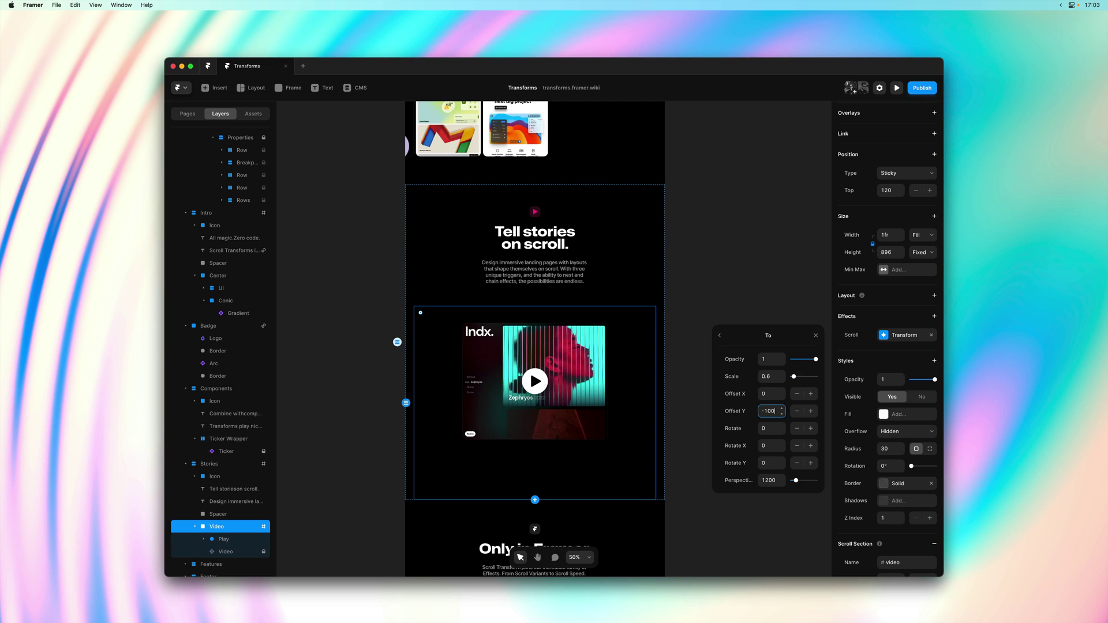
click(705, 235)
click(639, 287)
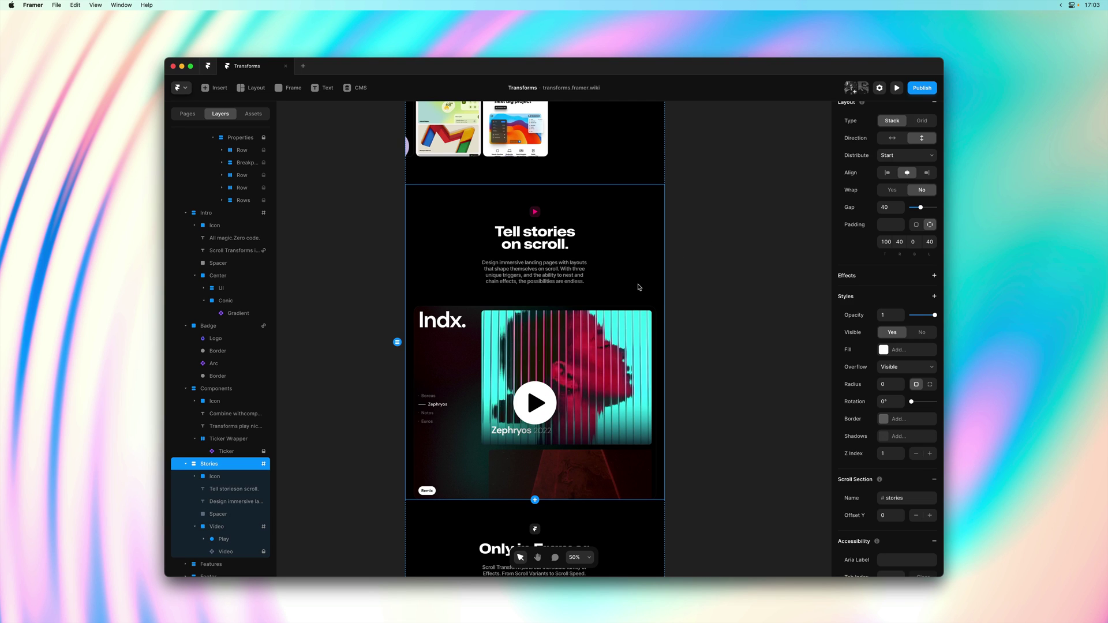
Preview the page again and check the Video layer's vertical movement while scrolling through Stories with the new offset.
key(super+p)
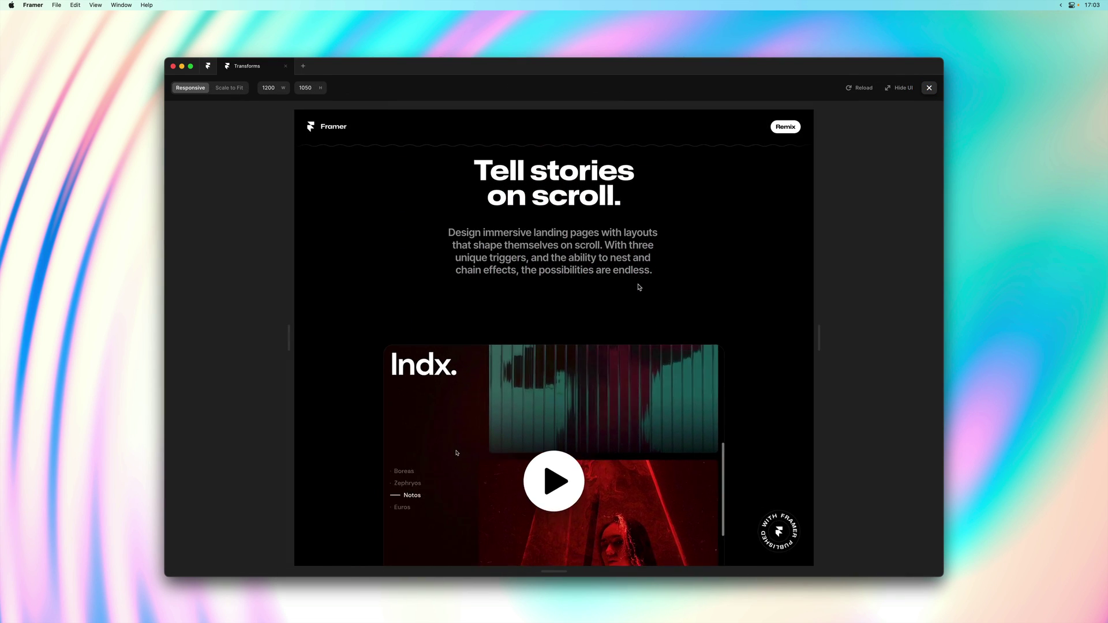
scroll(639, 287, up, 5)
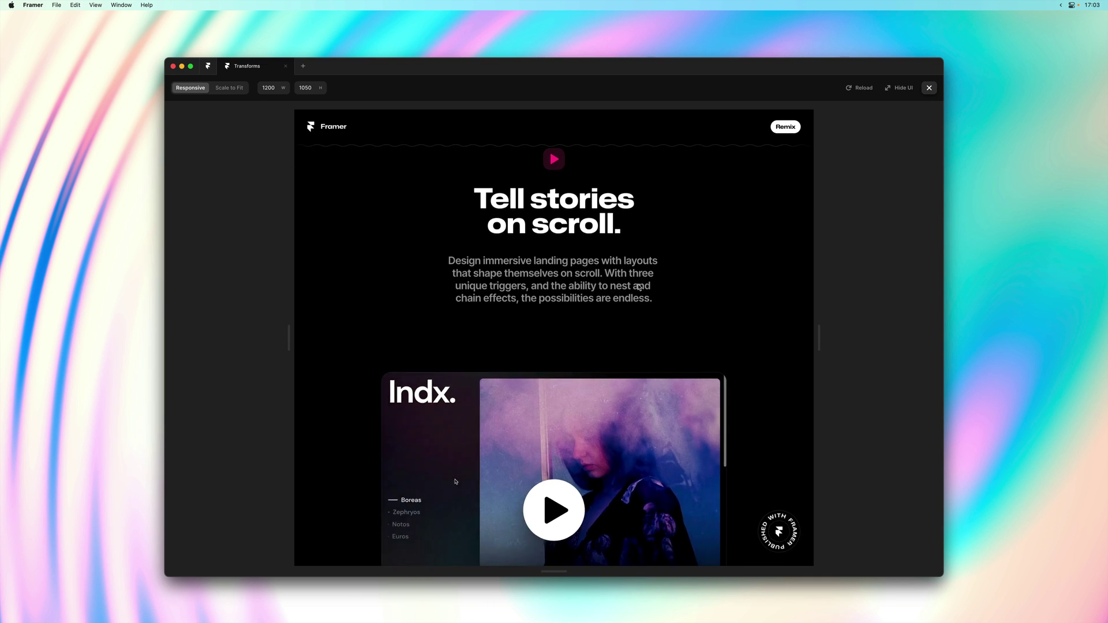
scroll(639, 287, up, 2)
scroll(639, 286, down, 5)
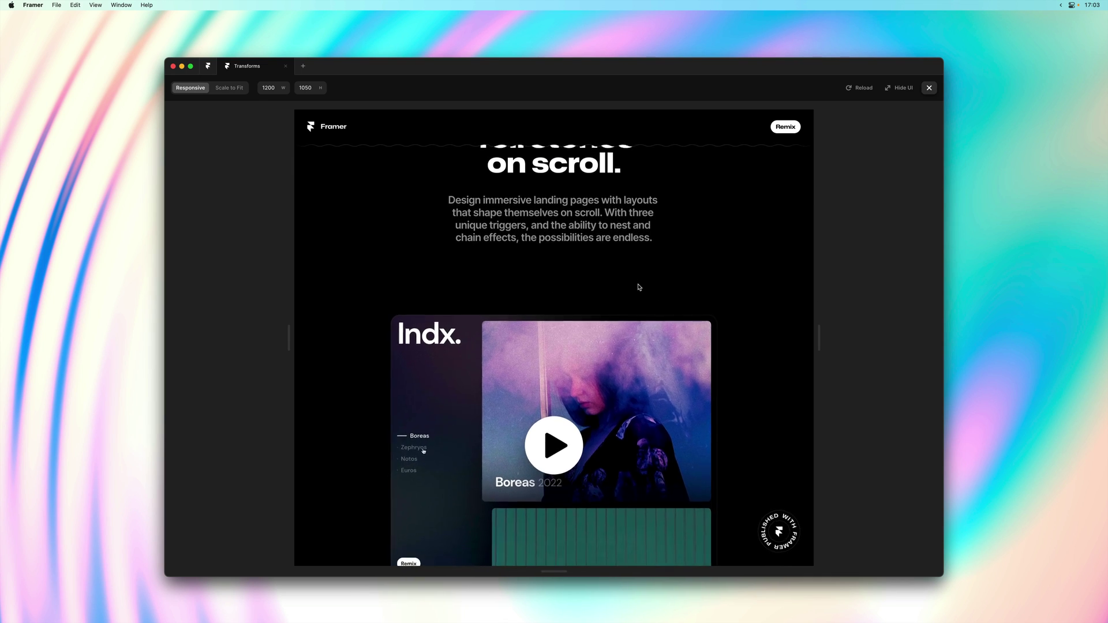
scroll(639, 287, up, 3)
scroll(639, 286, up, 2)
scroll(639, 286, down, 6)
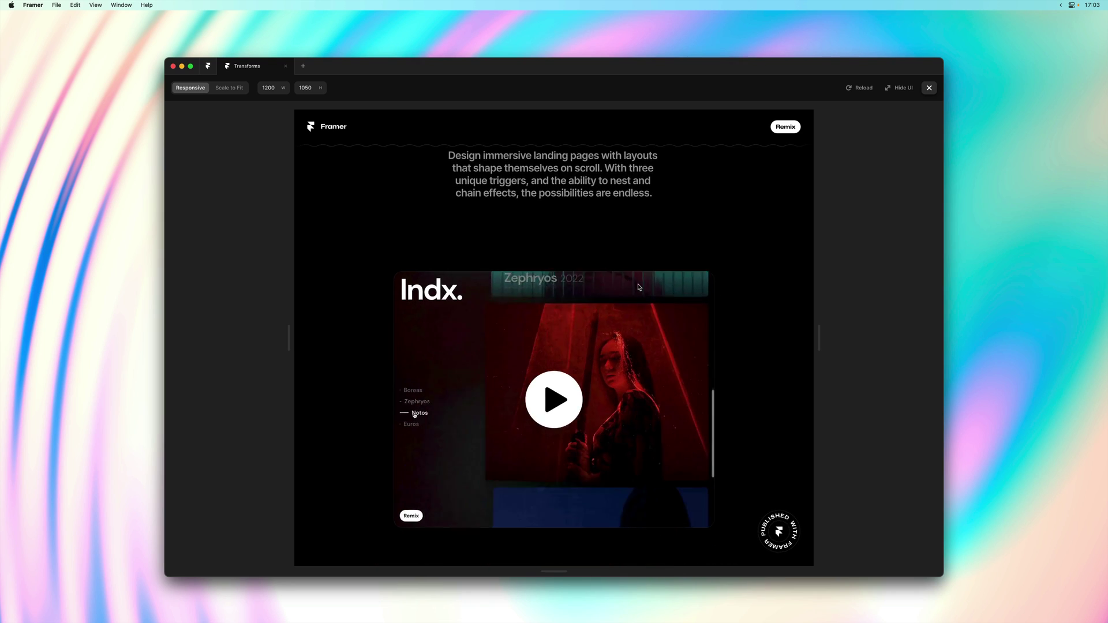
scroll(639, 286, down, 2)
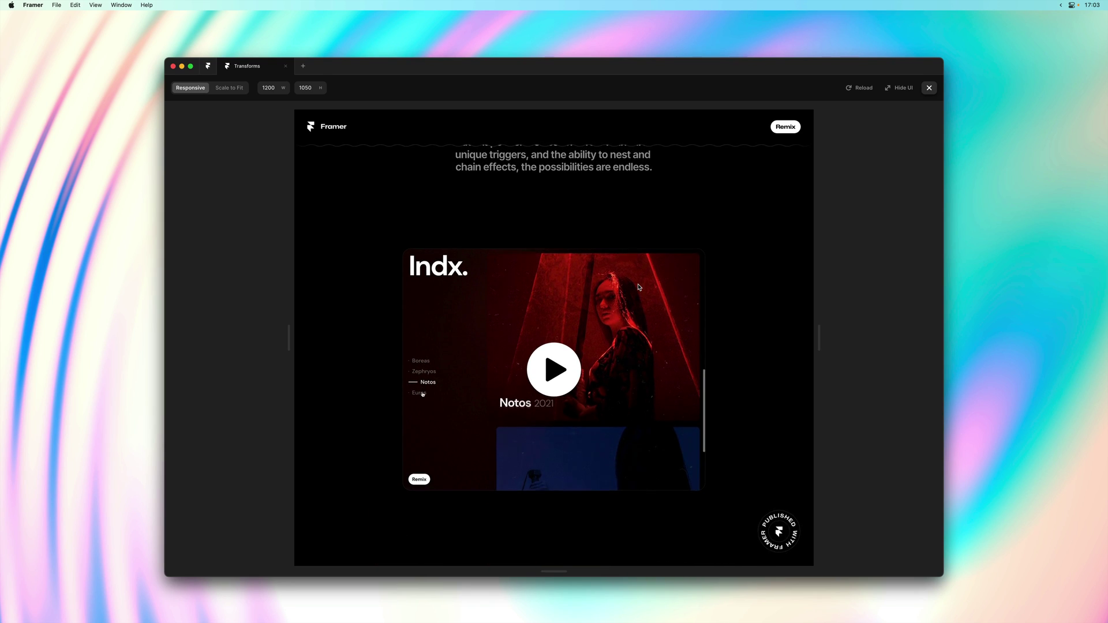
click(930, 87)
click(704, 352)
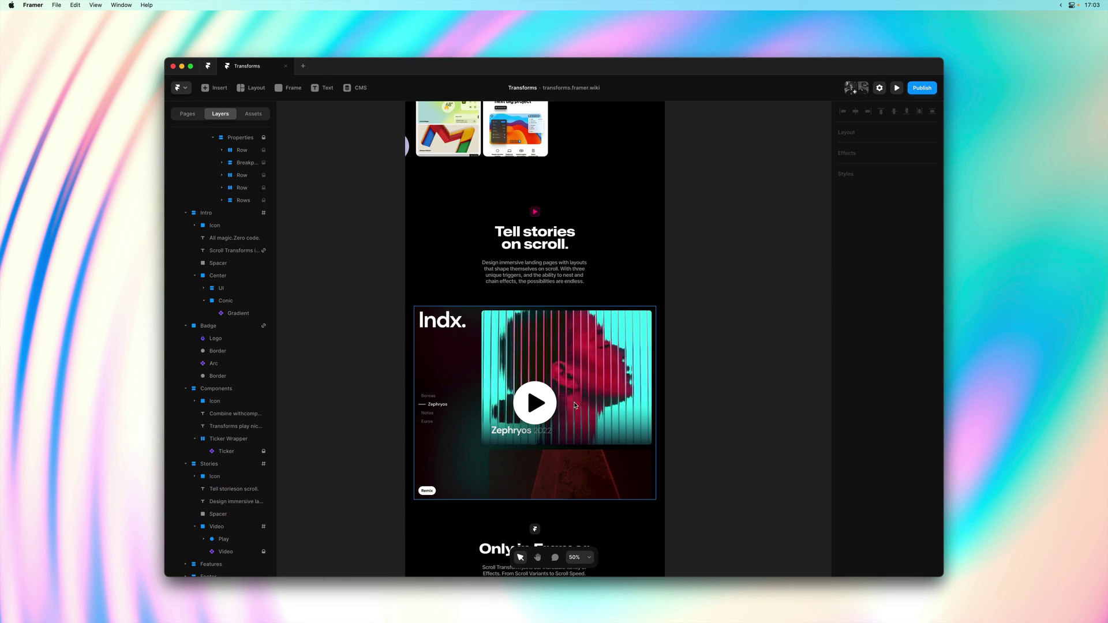
Add a Scroll Transform to the Play layer inside Video, using the Section in View trigger with #video as its section.
click(542, 416)
click(542, 417)
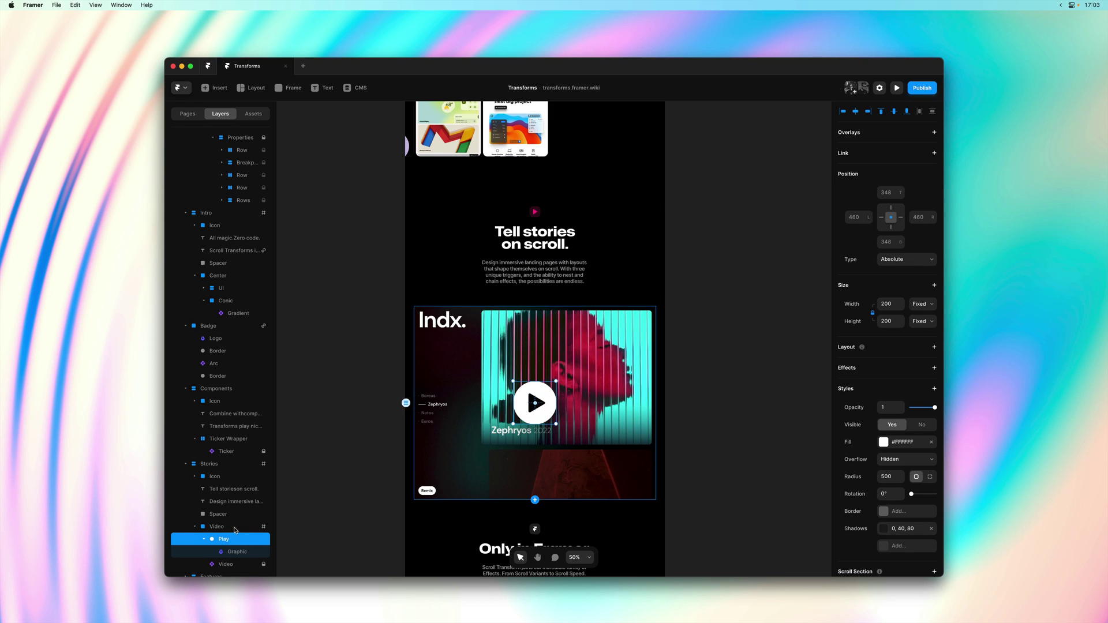
click(882, 370)
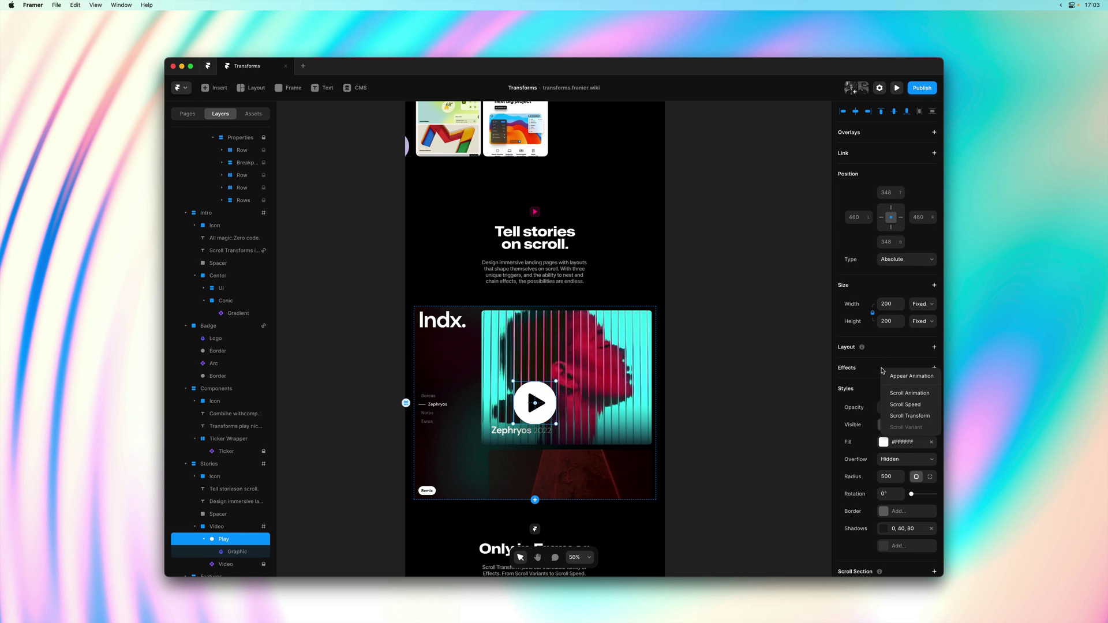
click(907, 415)
click(784, 412)
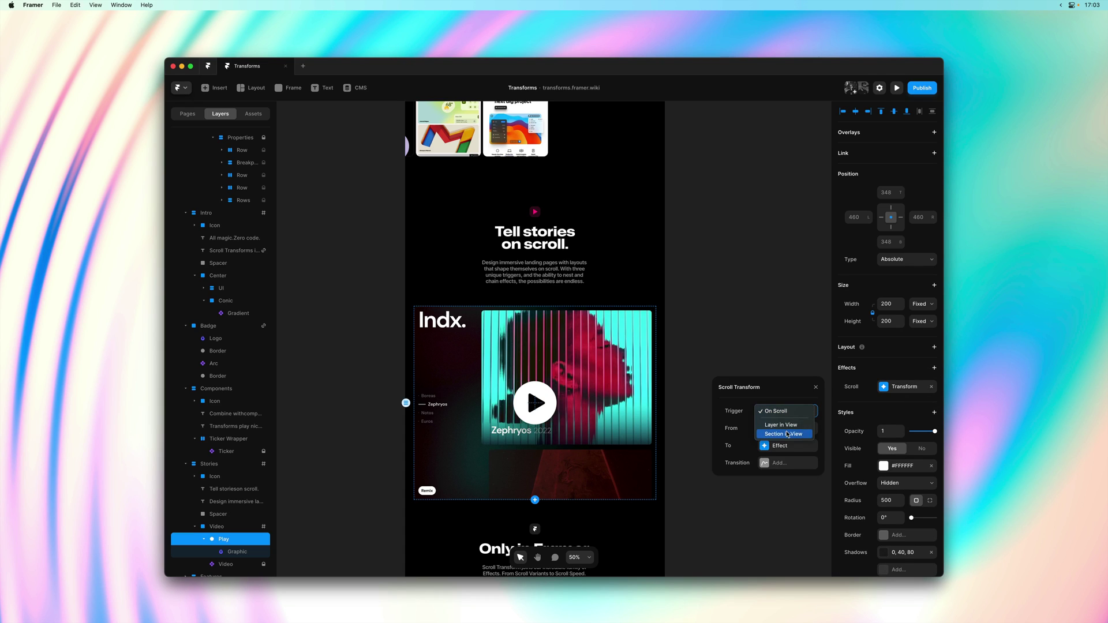
click(783, 434)
click(788, 445)
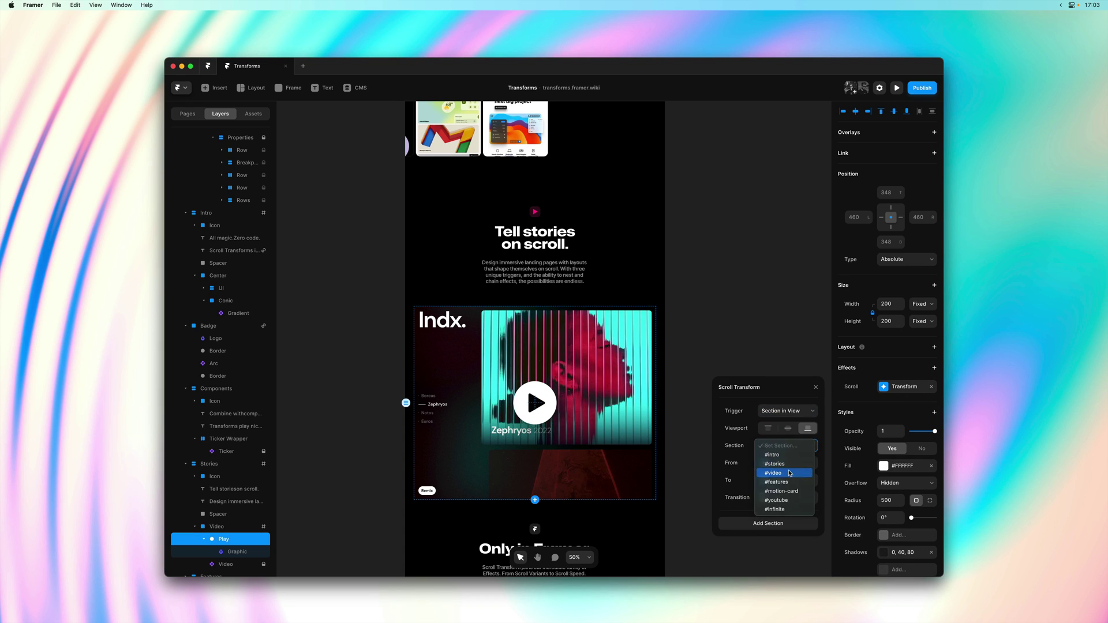
click(790, 472)
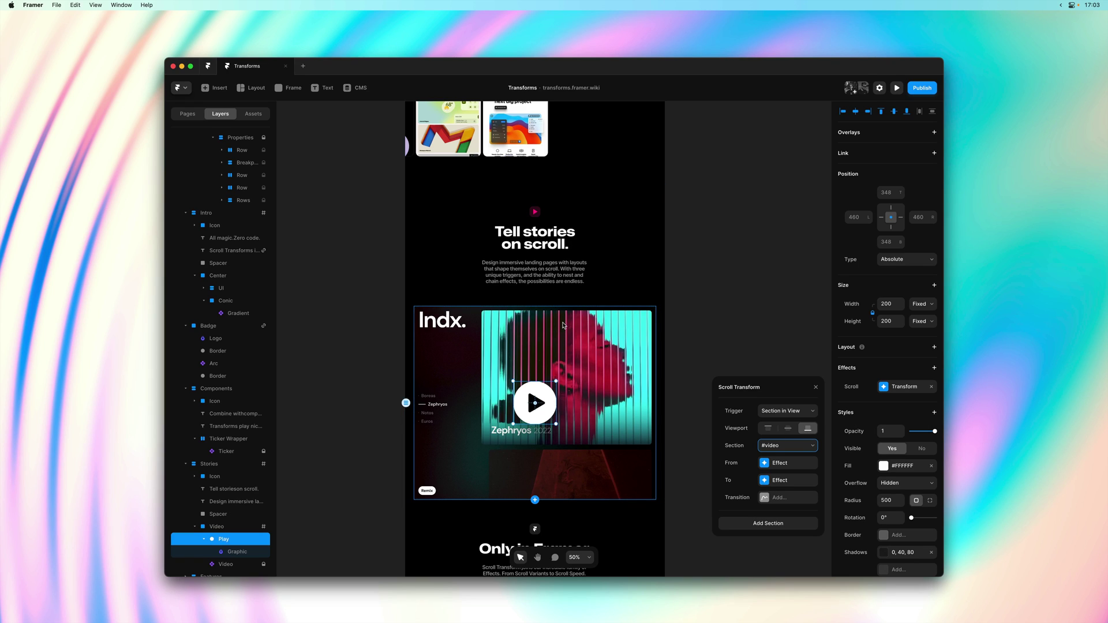
Set the scale of the Play transform's From effect to 0.
click(785, 464)
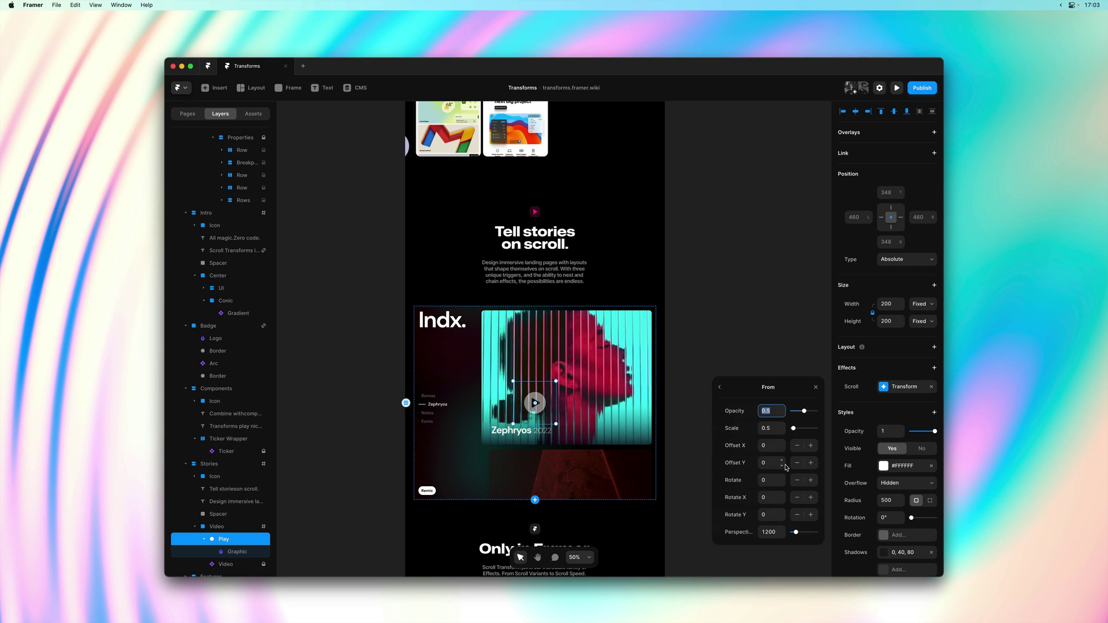
click(782, 430)
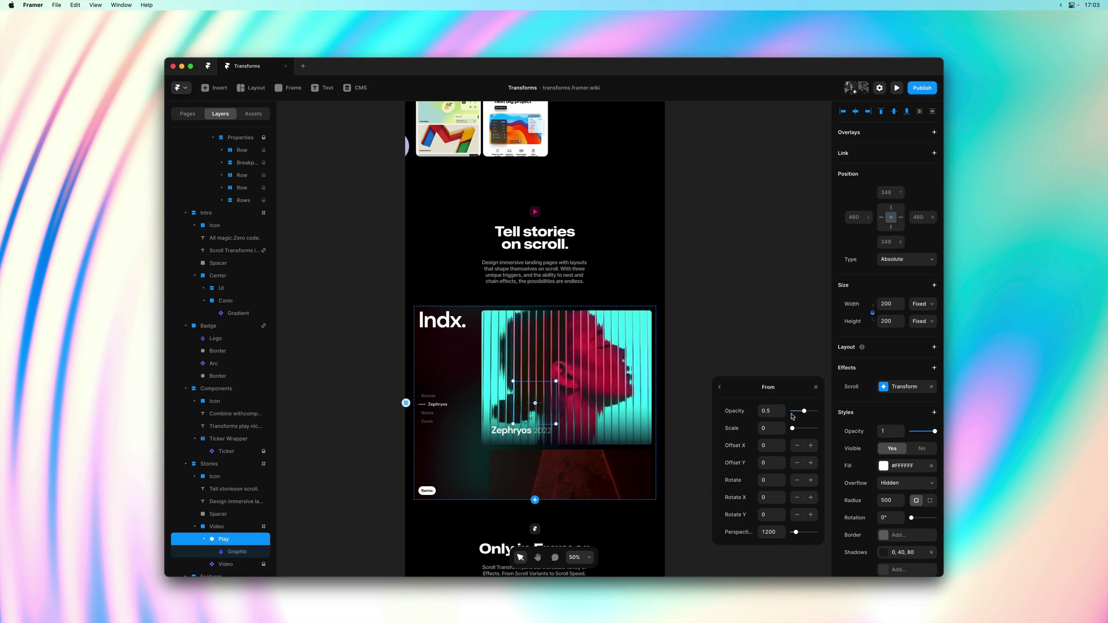
click(722, 389)
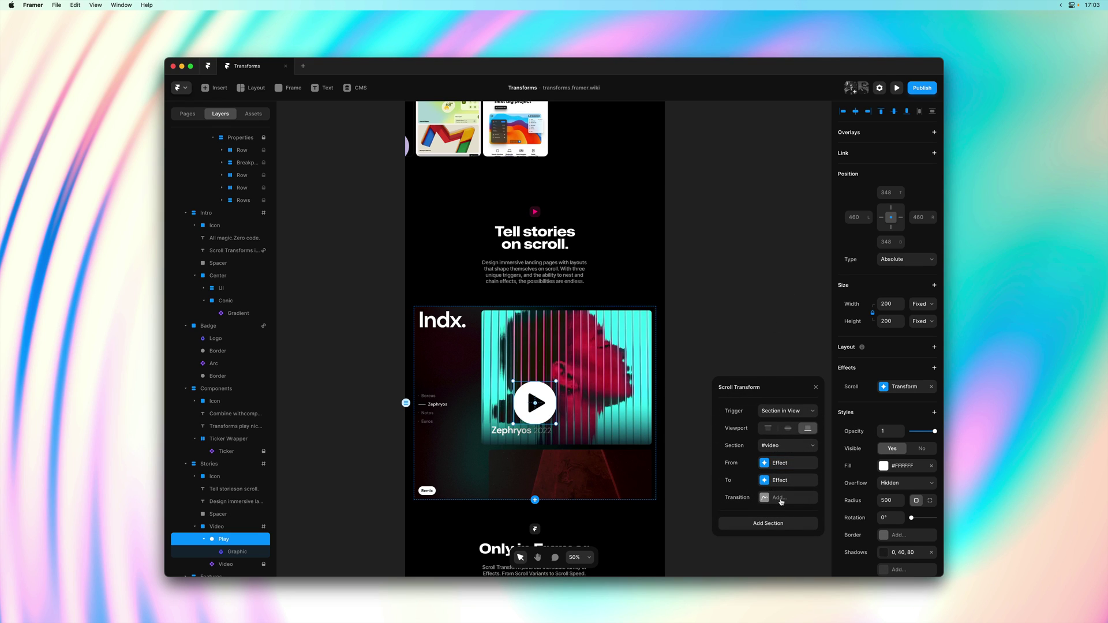
click(752, 304)
Preview the page and examine how the play button appears over the video while scrolling back and forth through Stories.
key(super+p)
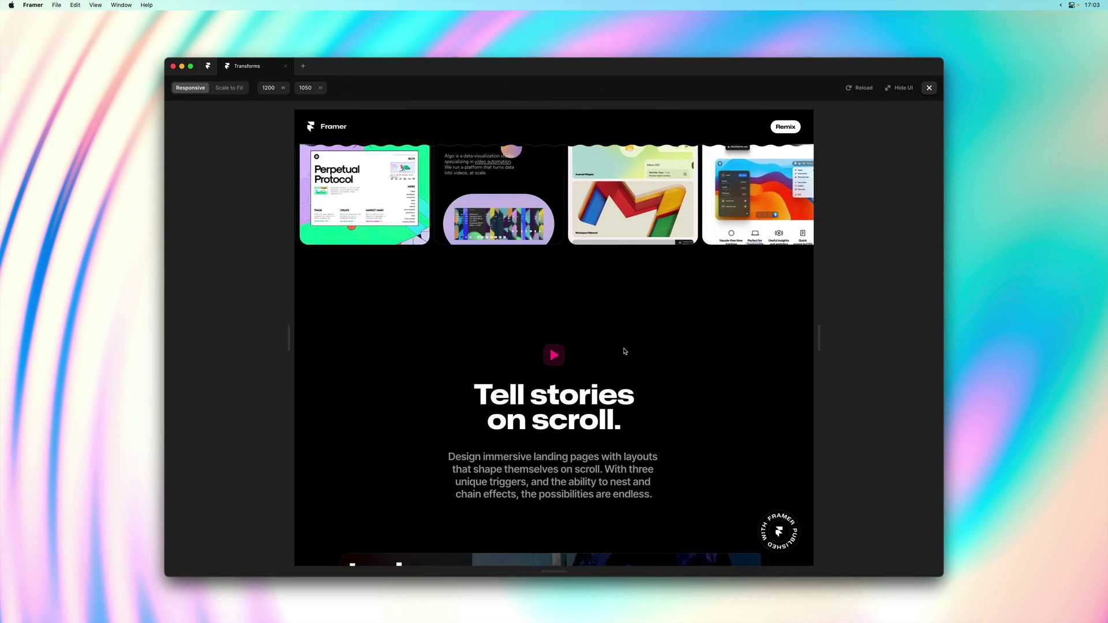
scroll(624, 351, down, 4)
scroll(624, 349, up, 5)
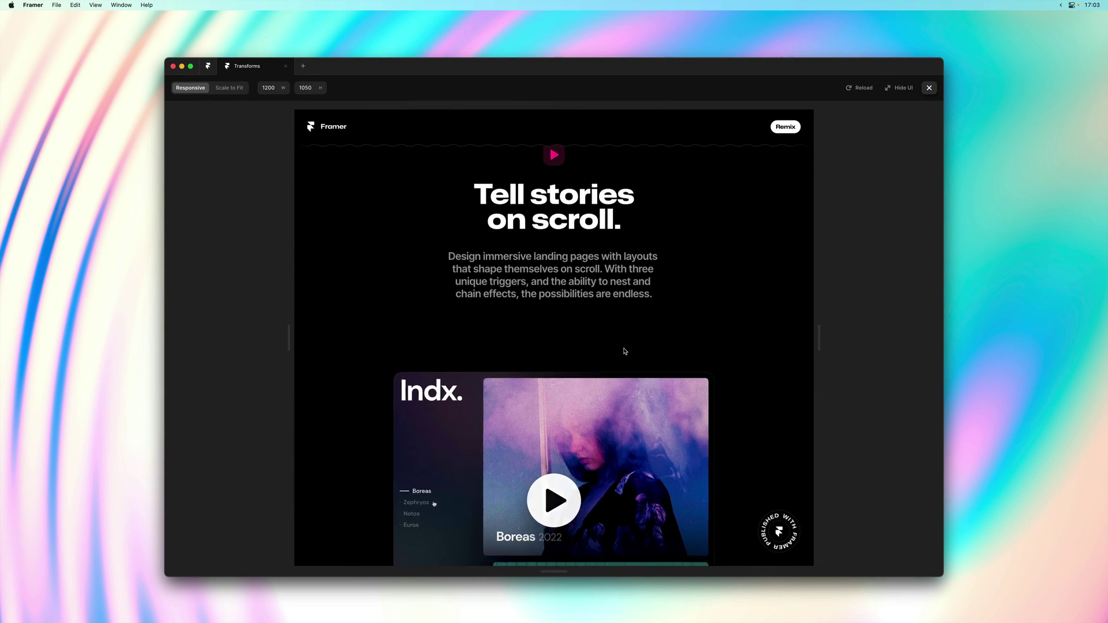
scroll(624, 350, down, 4)
scroll(624, 350, up, 3)
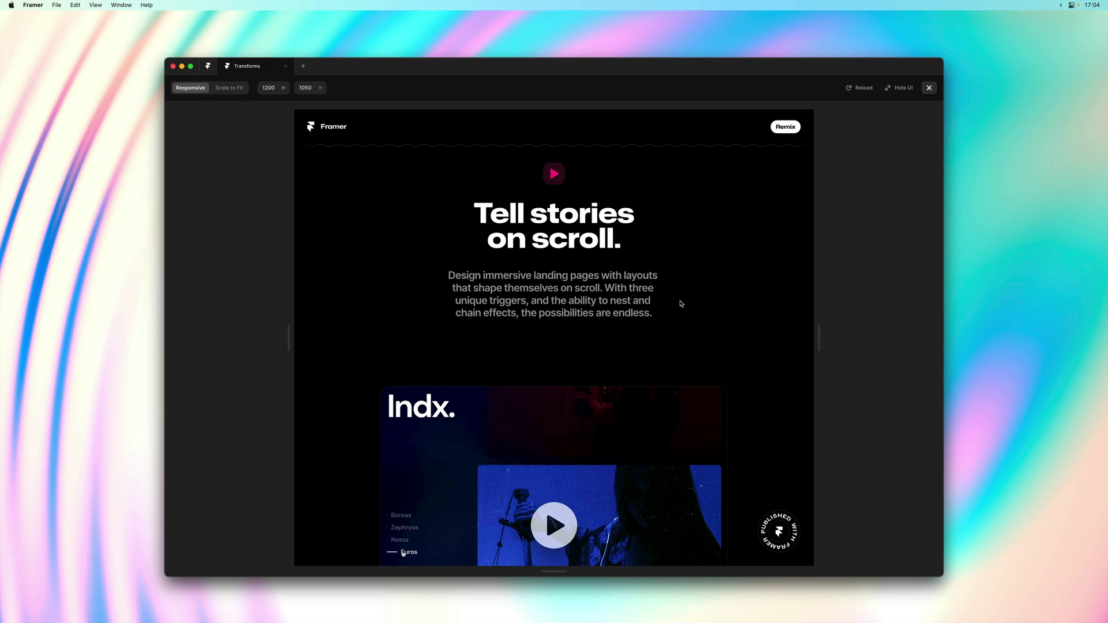
scroll(681, 382, up, 5)
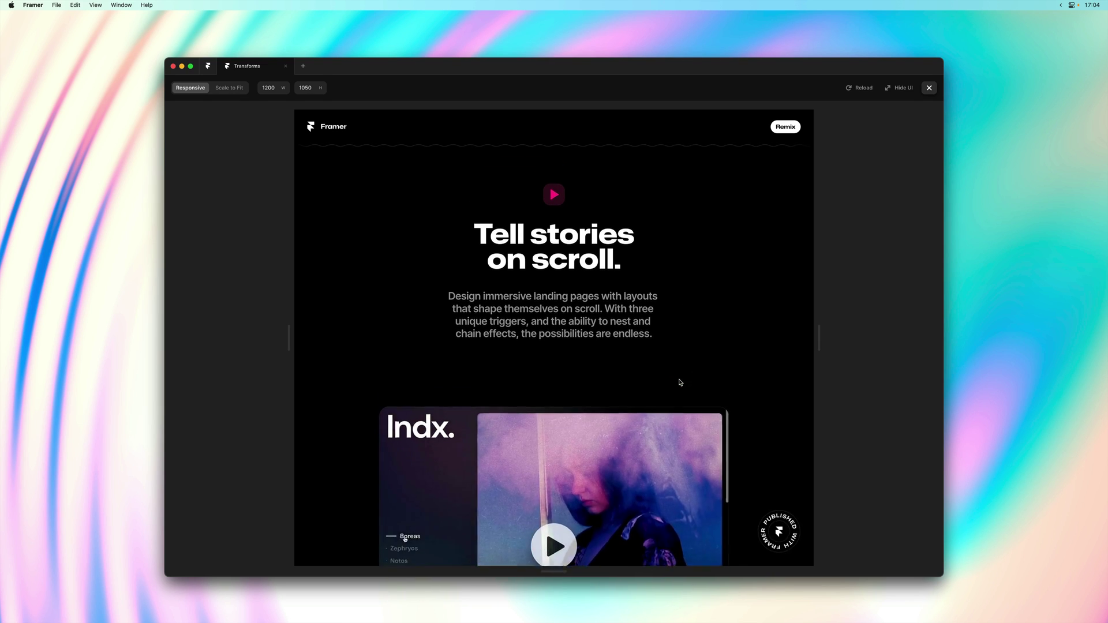
scroll(680, 384, down, 3)
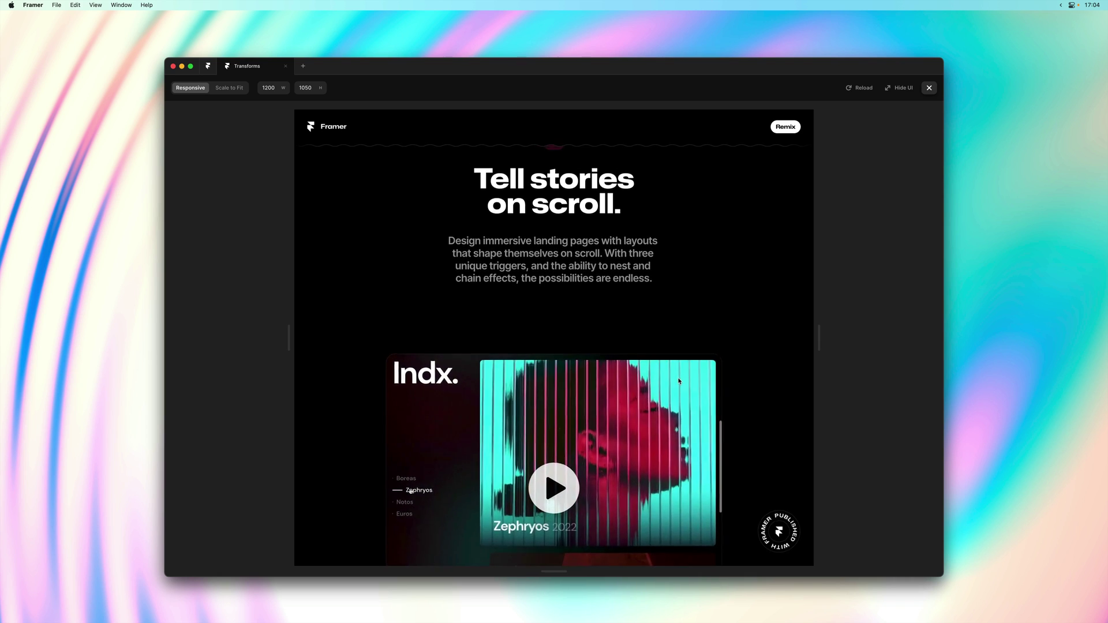
scroll(679, 381, up, 3)
scroll(679, 381, down, 1)
scroll(680, 381, down, 4)
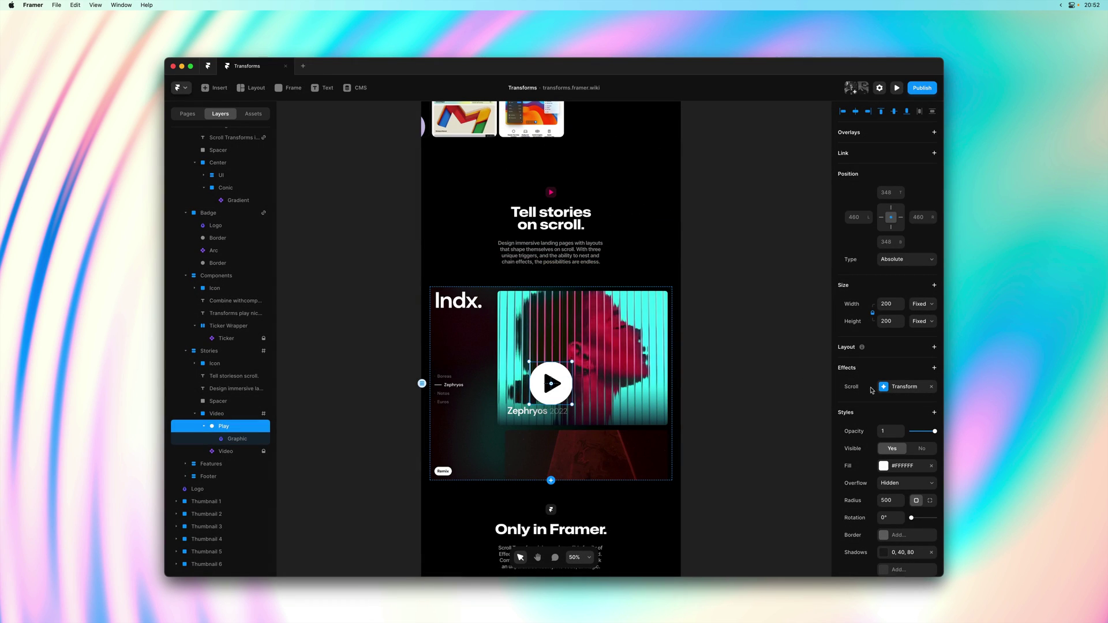
Set the Play layer's Scroll Transform to the center viewport position, with From effect opacity 0 and scale 0.8.
click(900, 390)
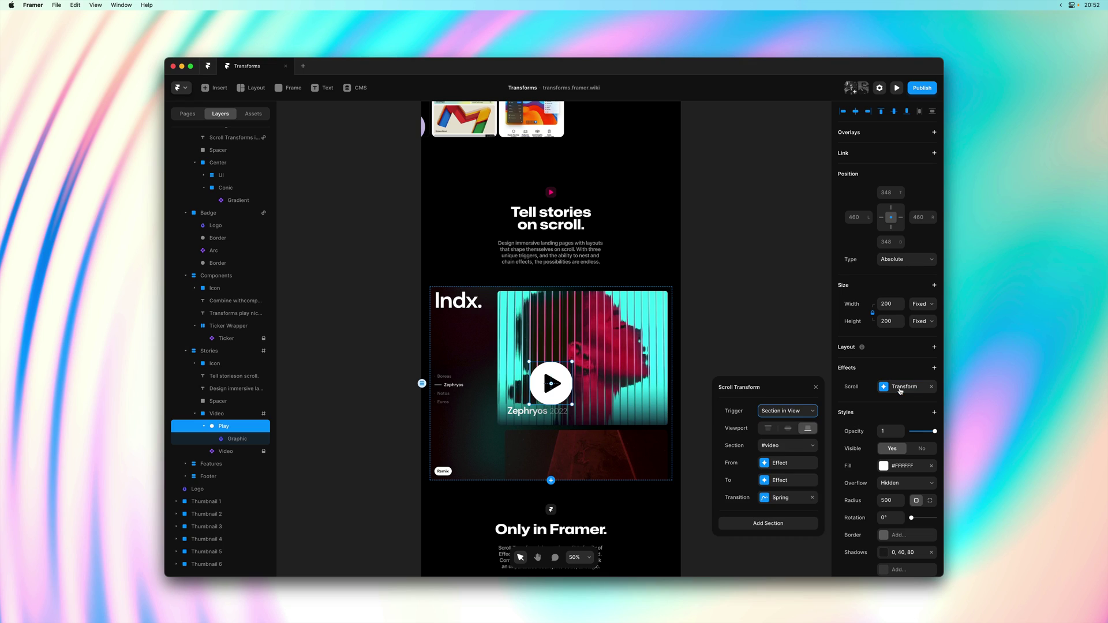
click(789, 429)
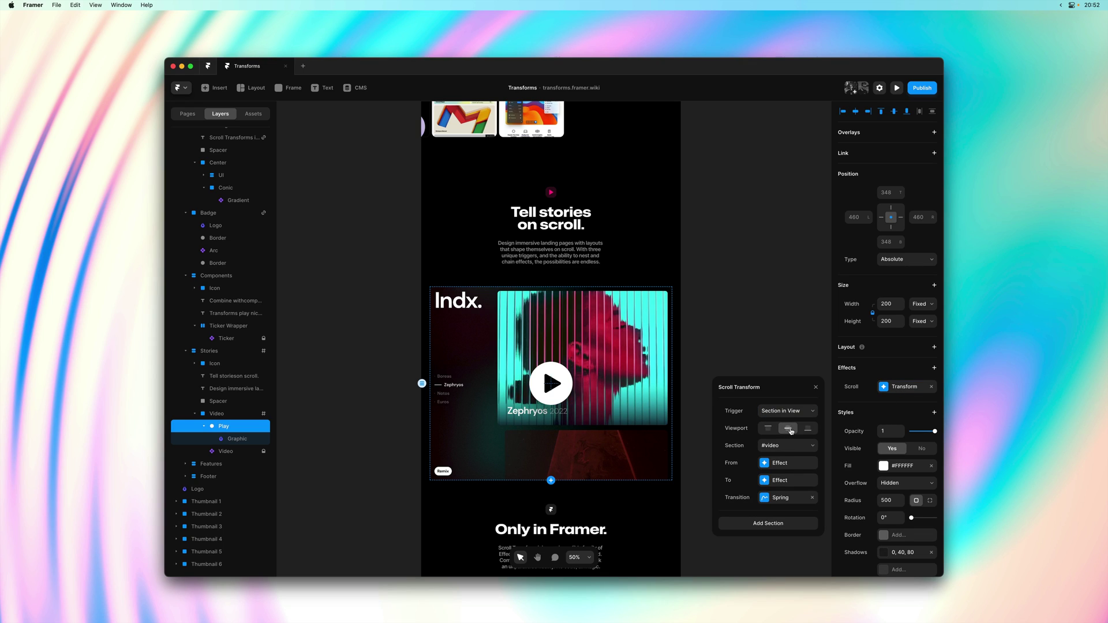
click(777, 468)
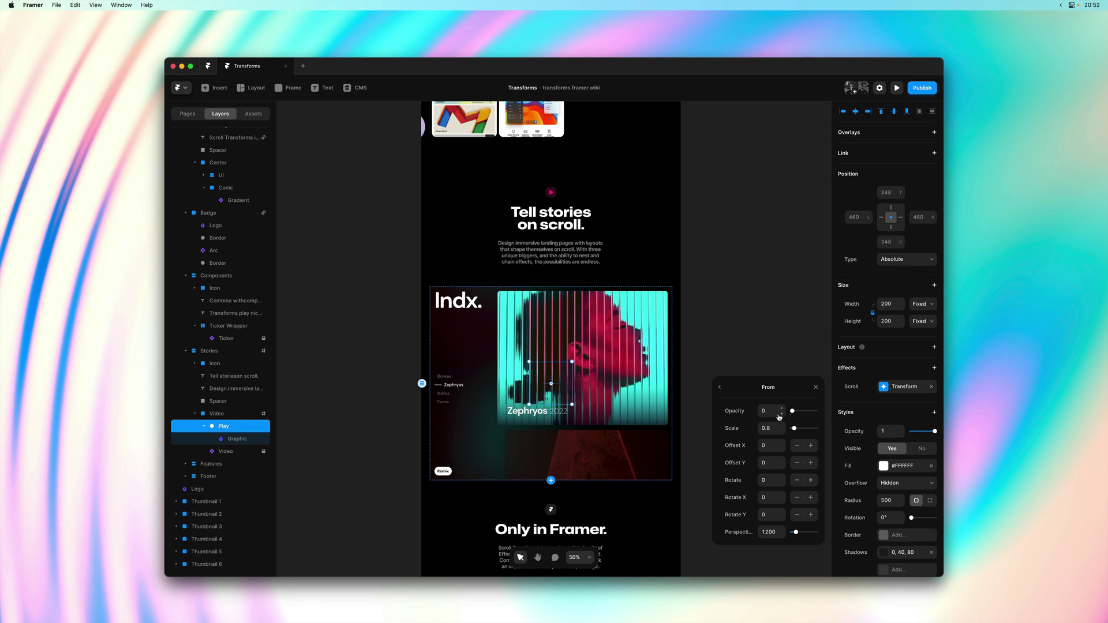
Preview the page and examine how the play button fades and scales over the video while scrolling back and forth through Stories.
key(super+p)
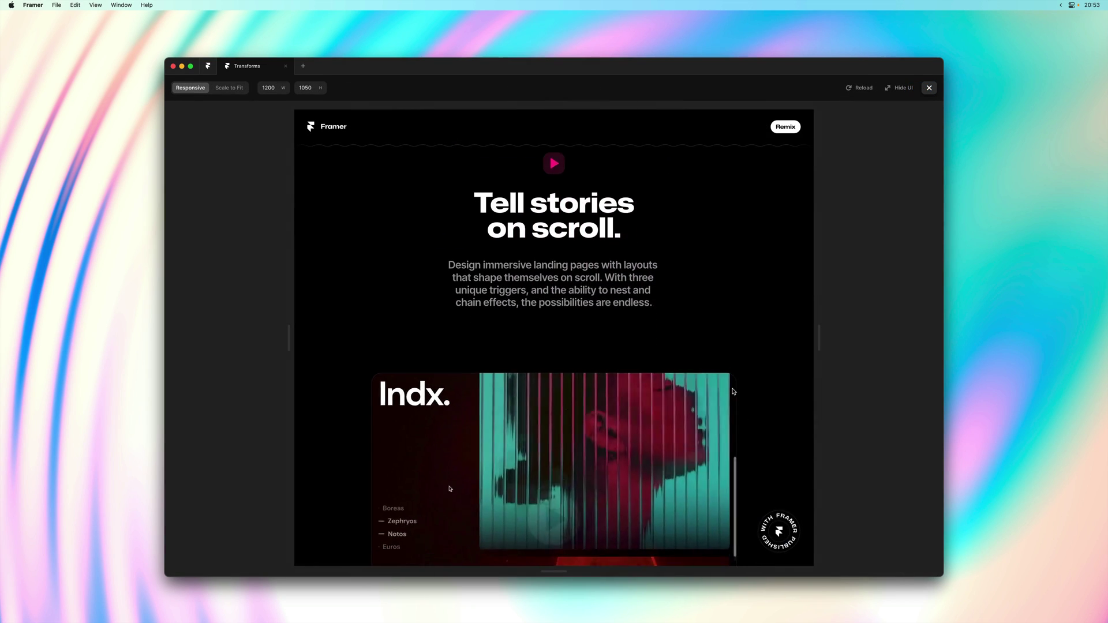
scroll(733, 392, down, 2)
scroll(733, 392, up, 2)
scroll(733, 392, up, 3)
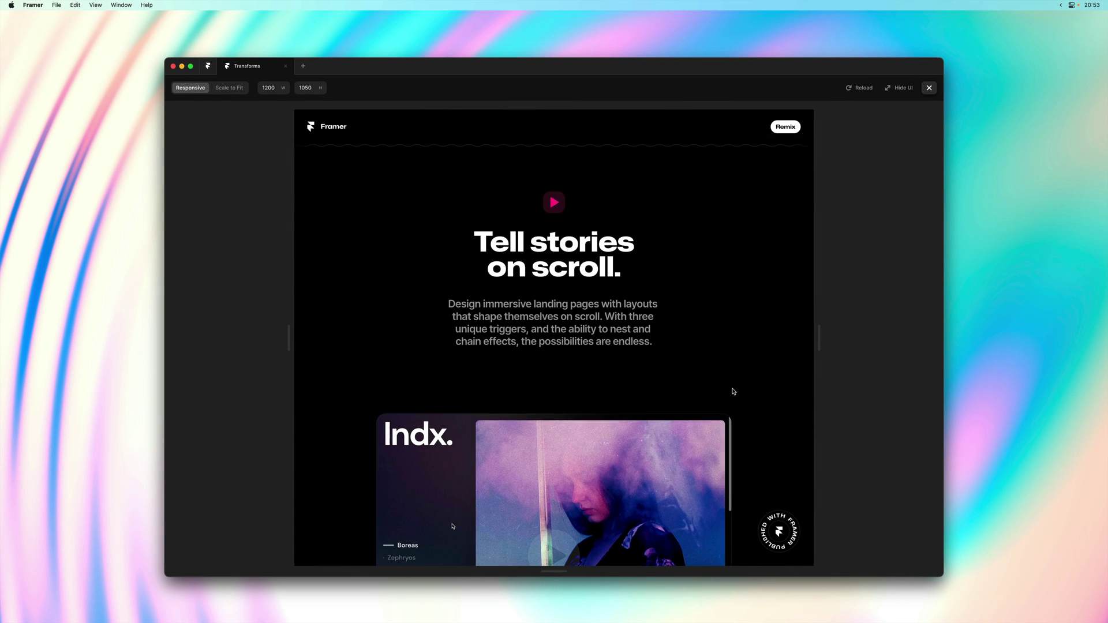
scroll(710, 408, down, 1)
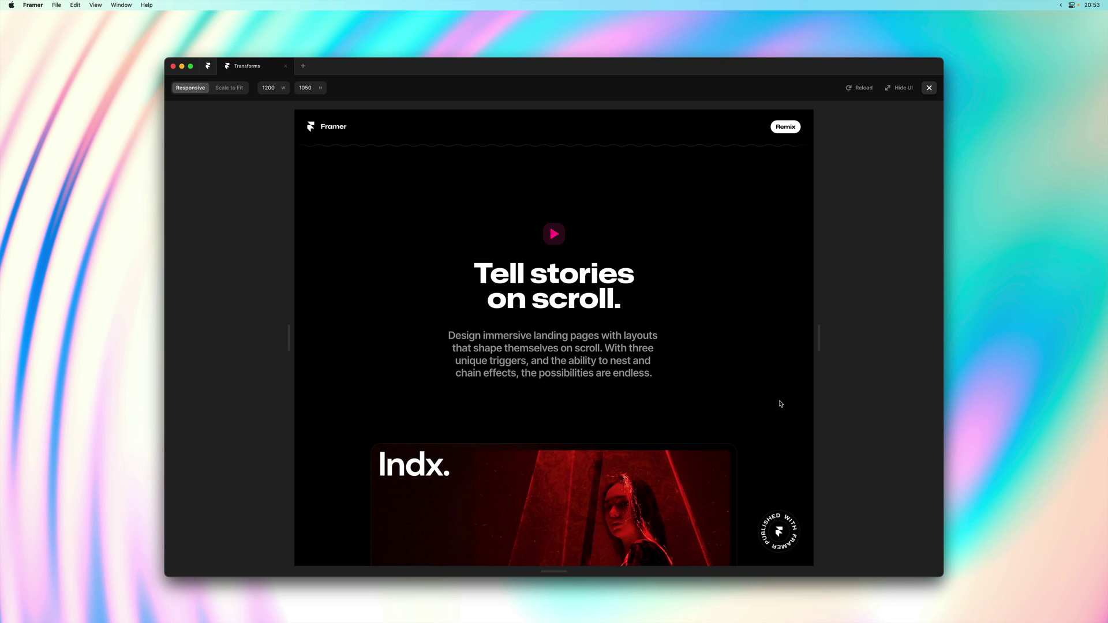
scroll(781, 404, down, 3)
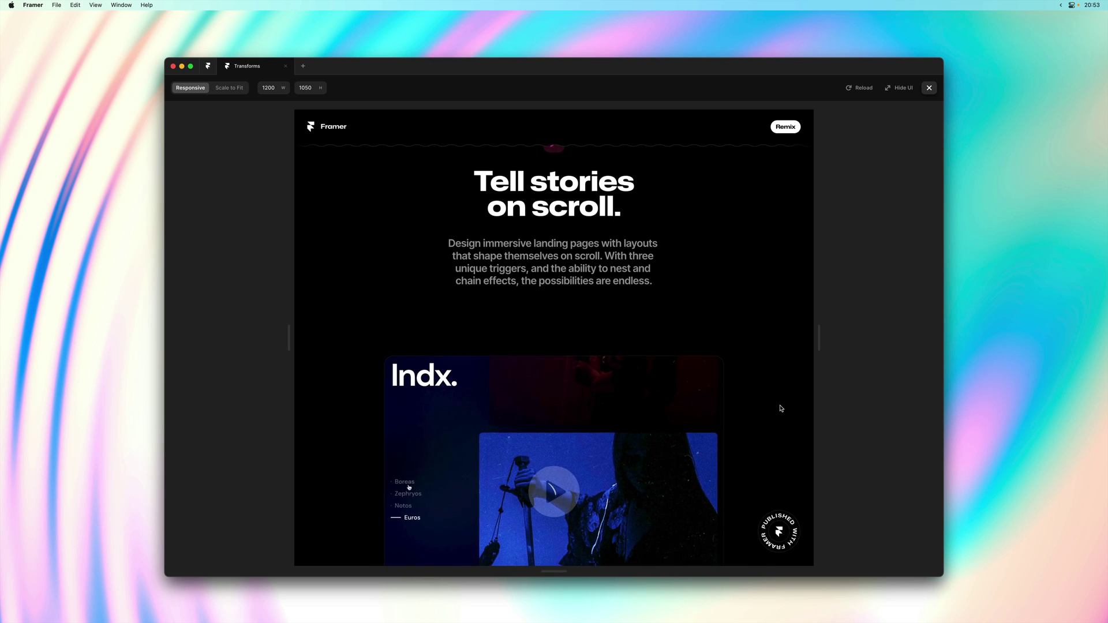
scroll(781, 409, down, 2)
scroll(781, 408, up, 2)
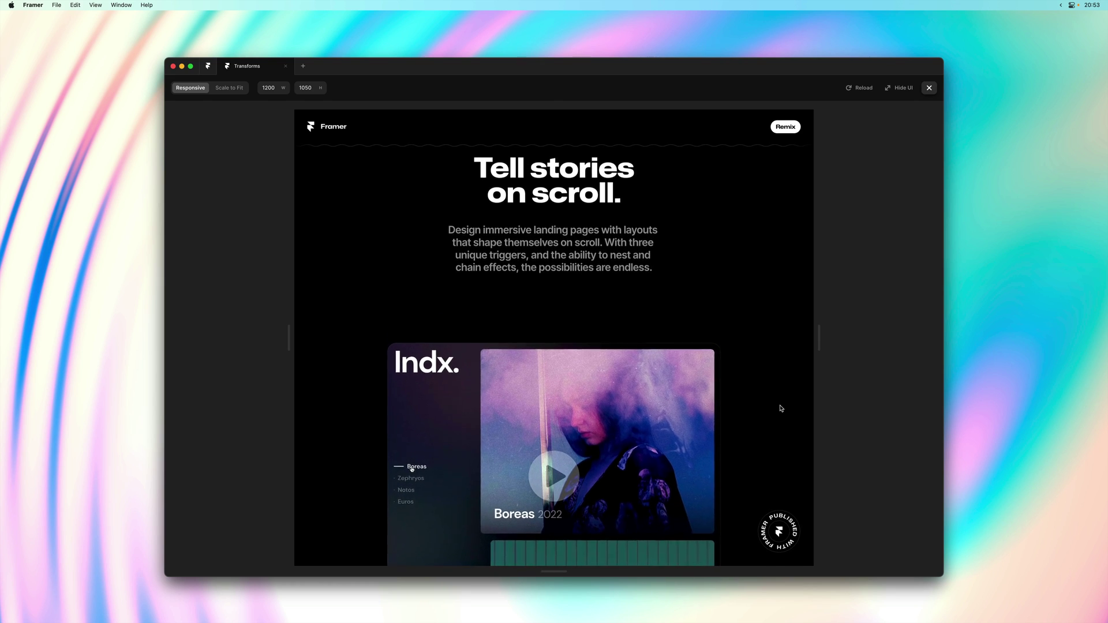
scroll(781, 408, up, 3)
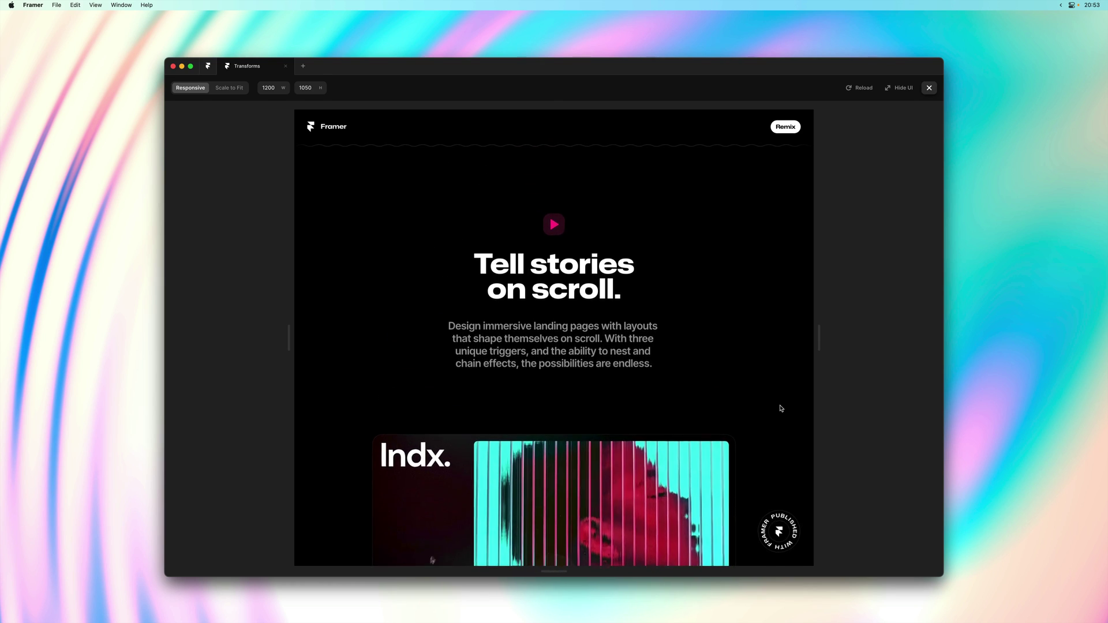
scroll(781, 408, down, 5)
scroll(781, 410, up, 6)
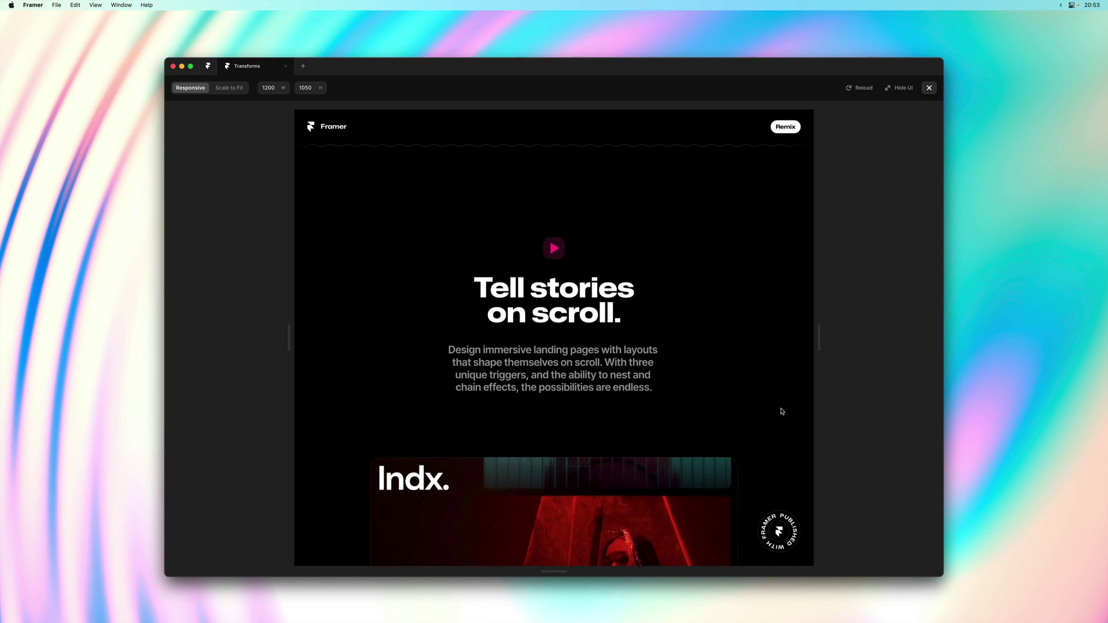
scroll(782, 411, down, 5)
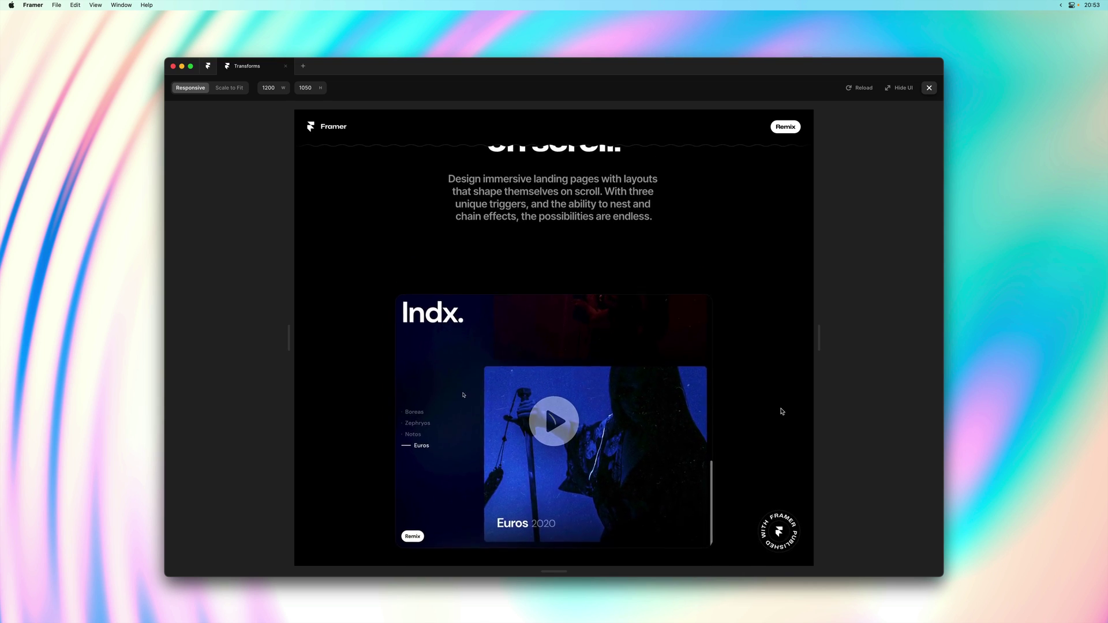
scroll(782, 411, up, 8)
scroll(781, 411, down, 10)
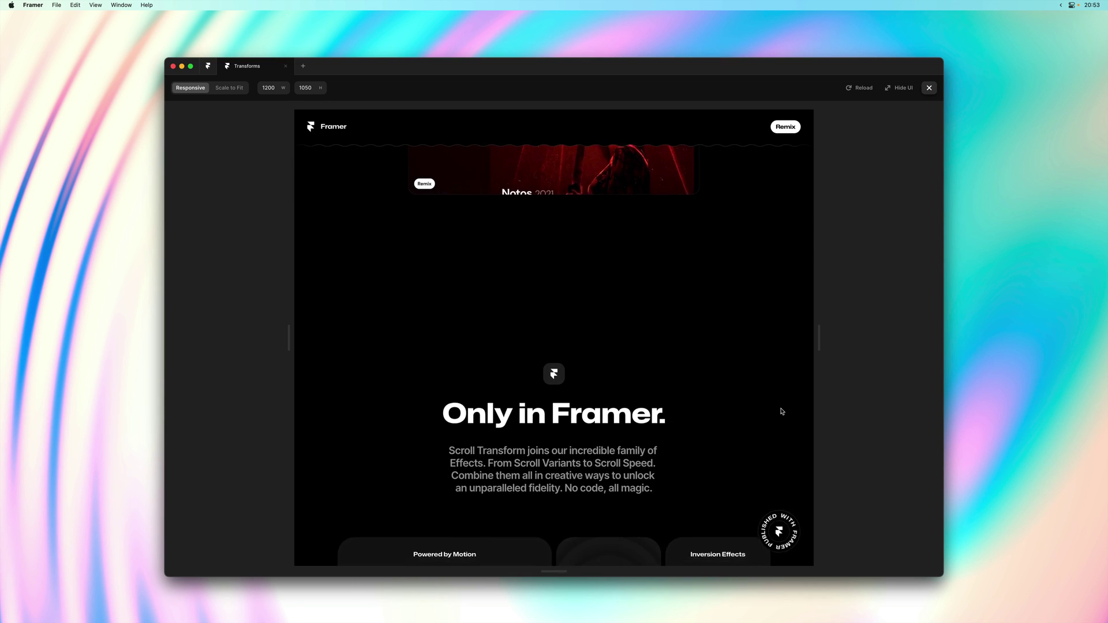
scroll(781, 411, up, 8)
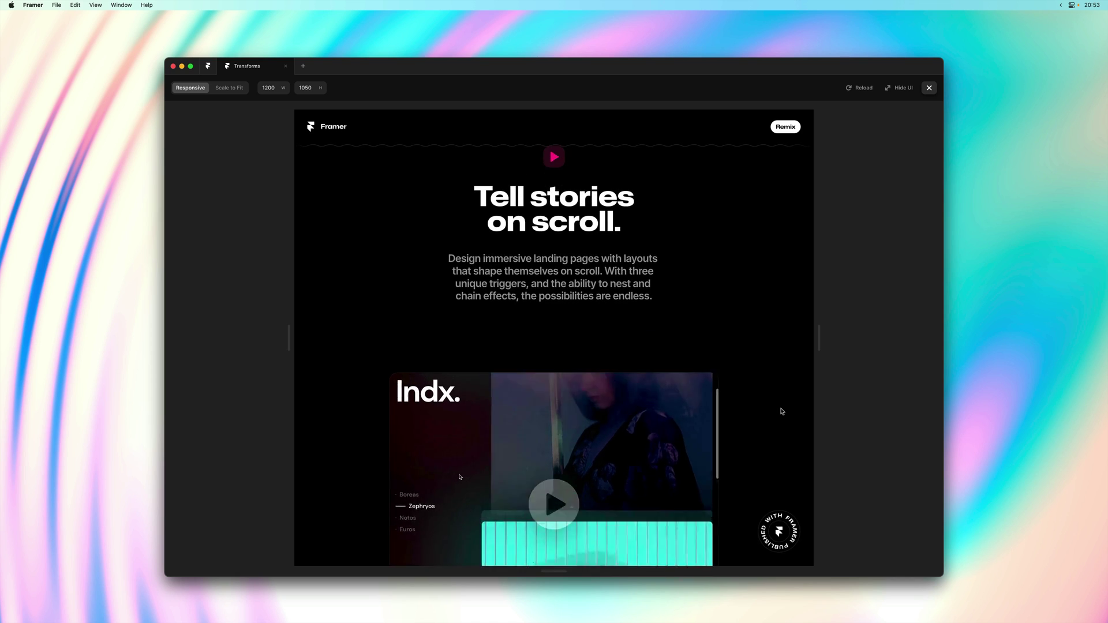
scroll(782, 411, up, 2)
scroll(782, 411, down, 1)
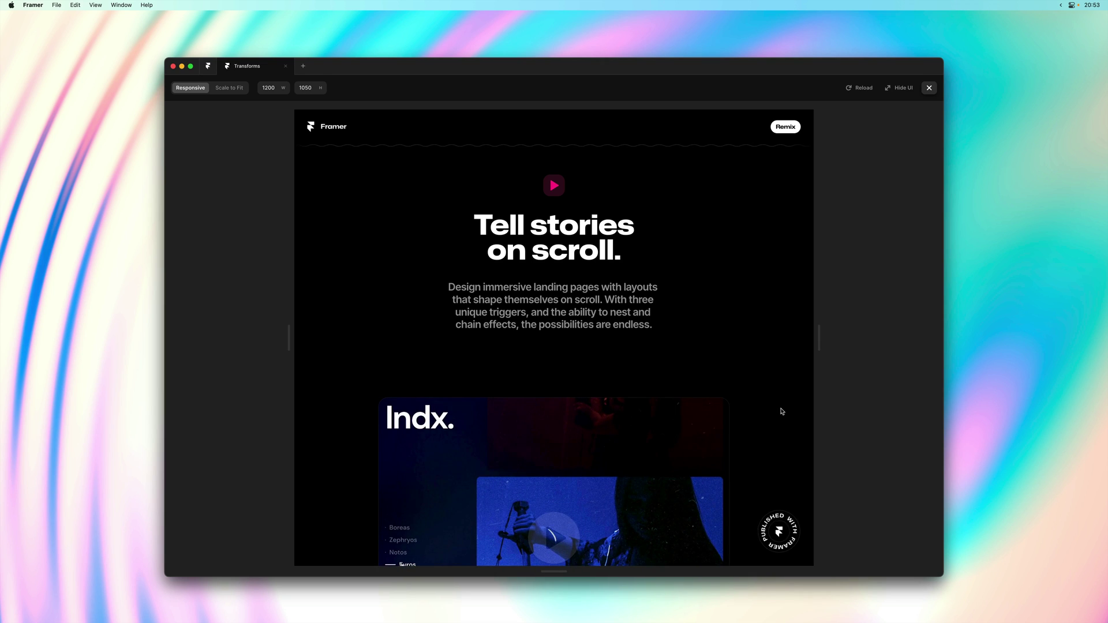
scroll(781, 411, down, 4)
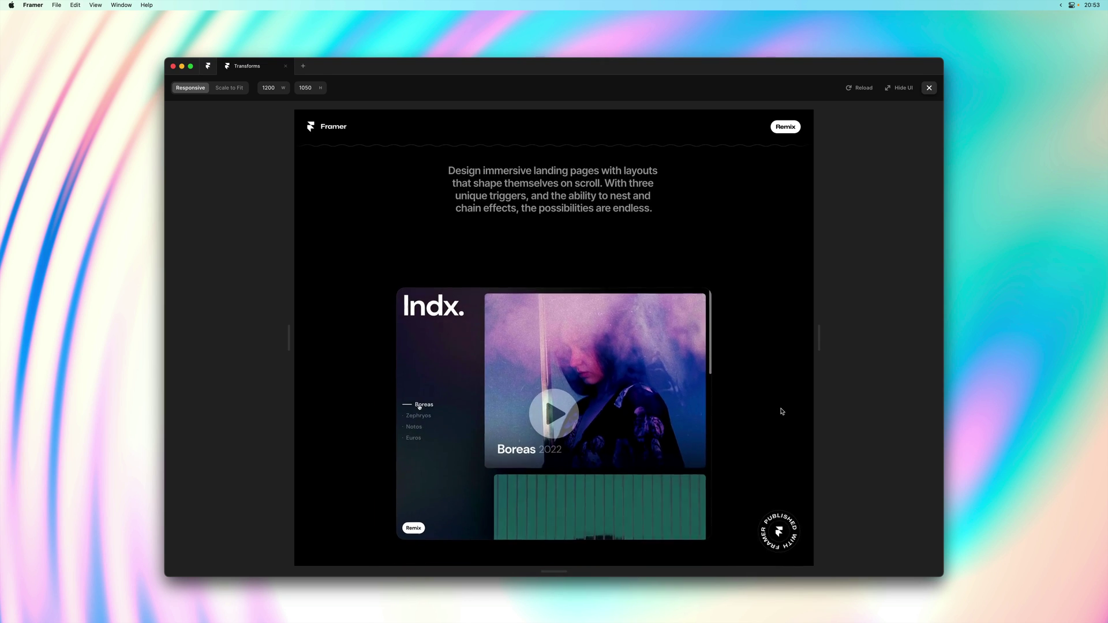
Review the remaining scroll effects in the preview, from the Only in Framer feature cards to the footer and back up to the hero.
scroll(781, 411, down, 5)
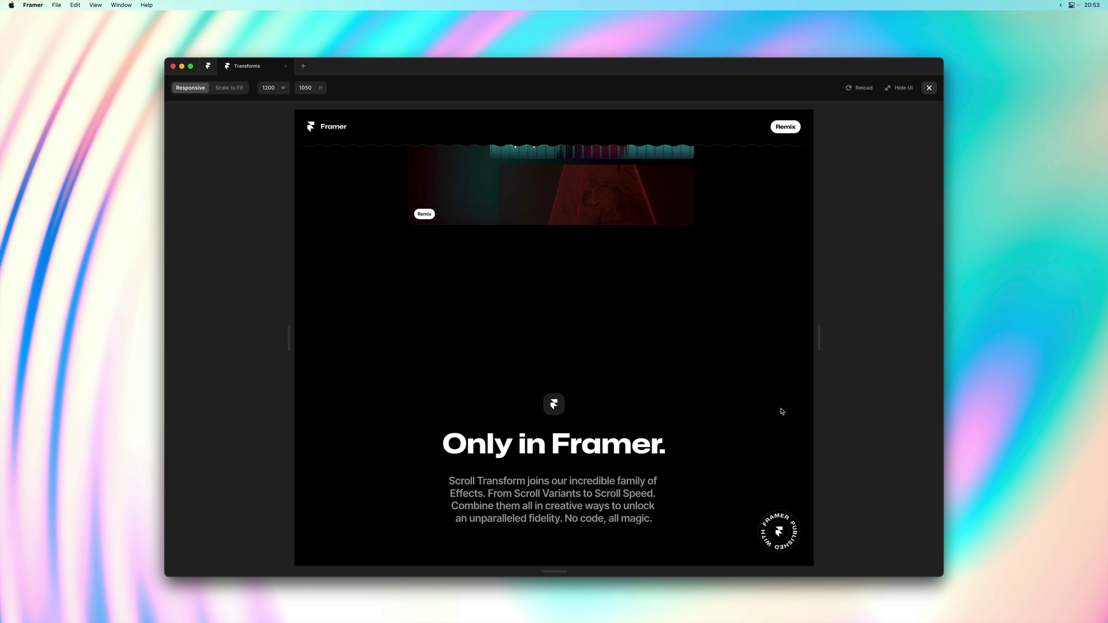
scroll(781, 411, down, 4)
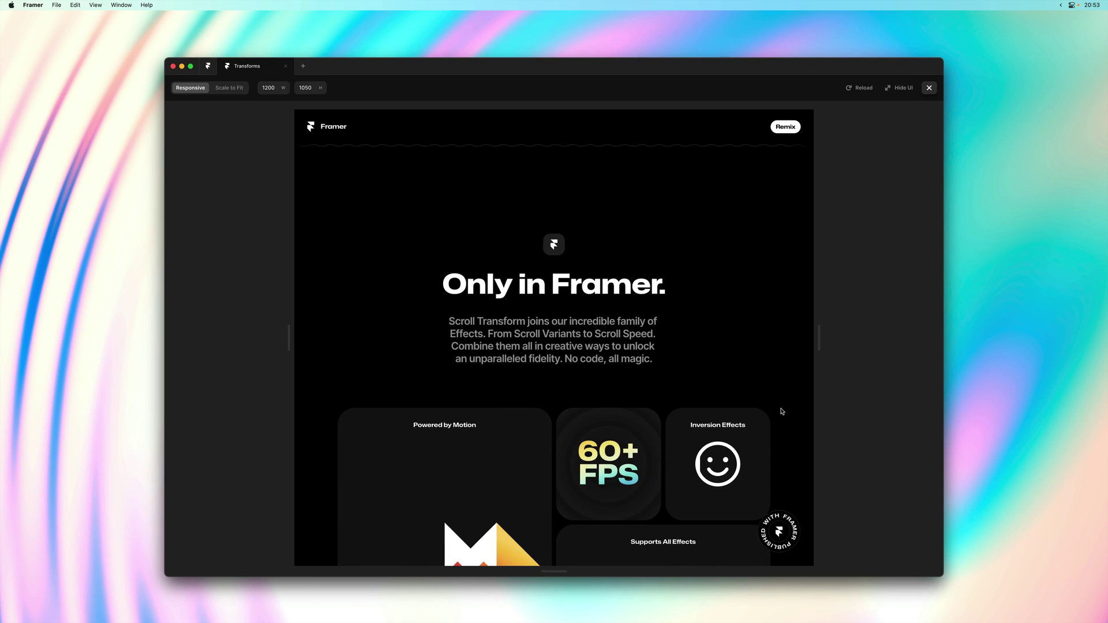
scroll(781, 411, down, 4)
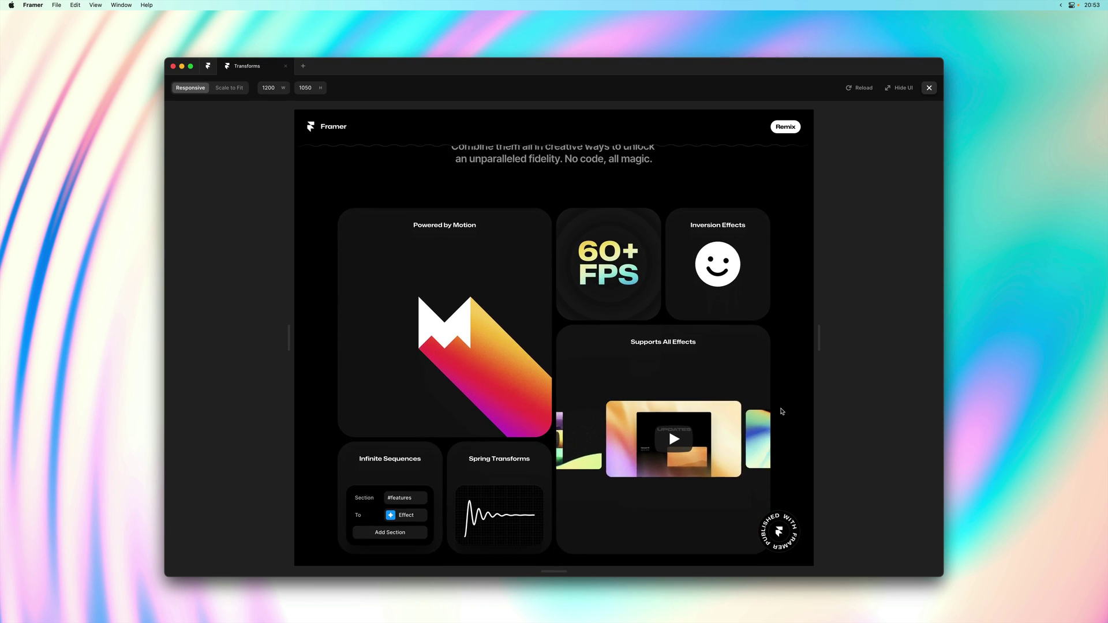
scroll(782, 411, up, 4)
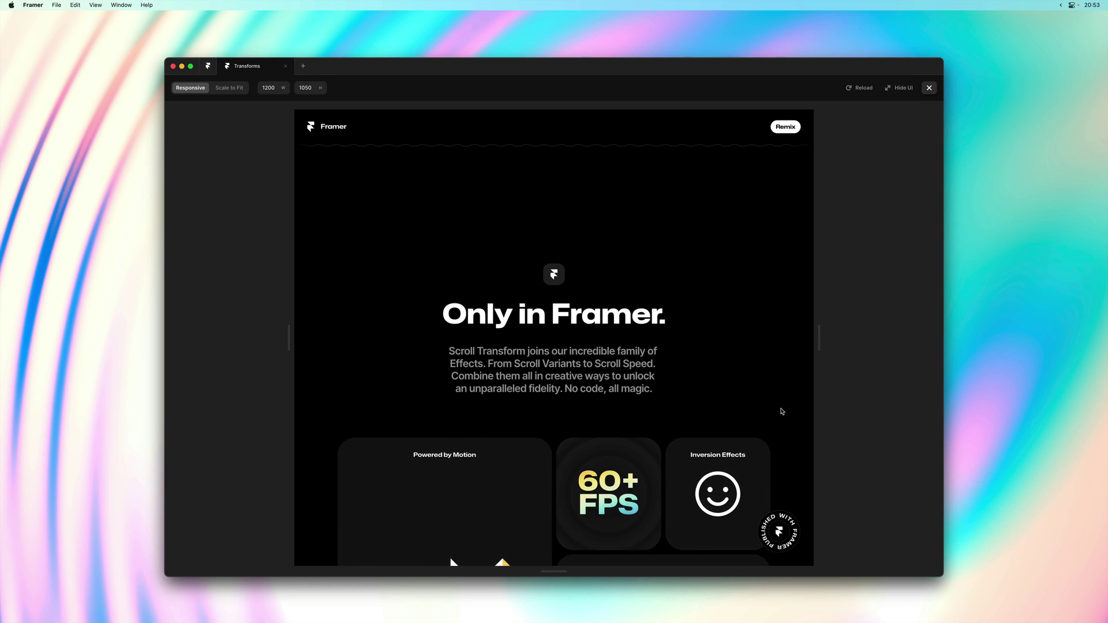
scroll(782, 411, down, 4)
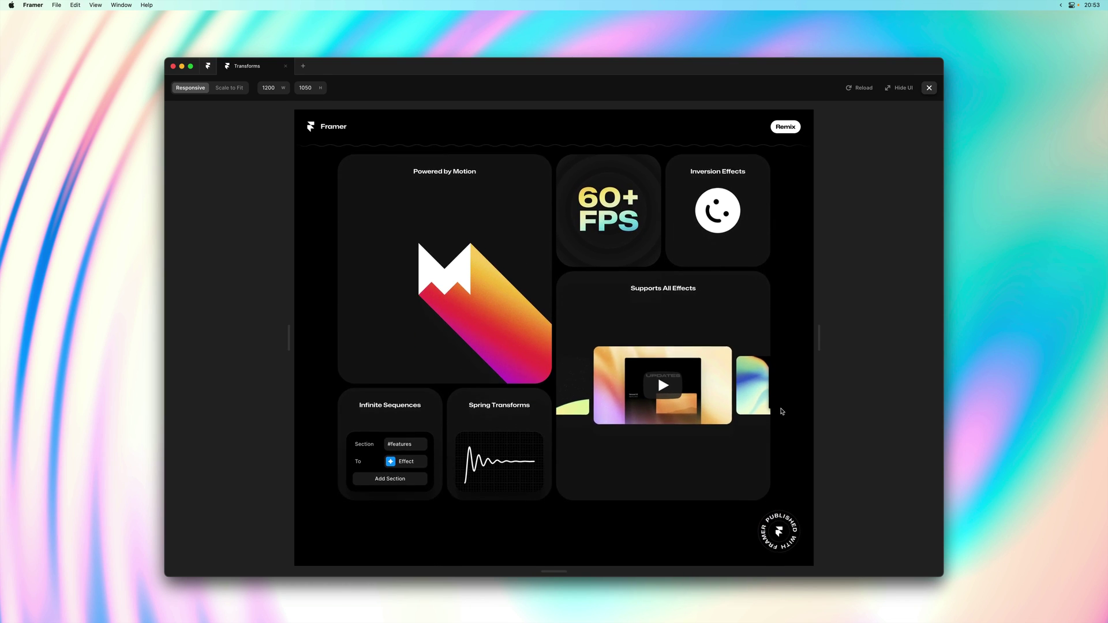
scroll(782, 411, down, 2)
scroll(782, 411, up, 5)
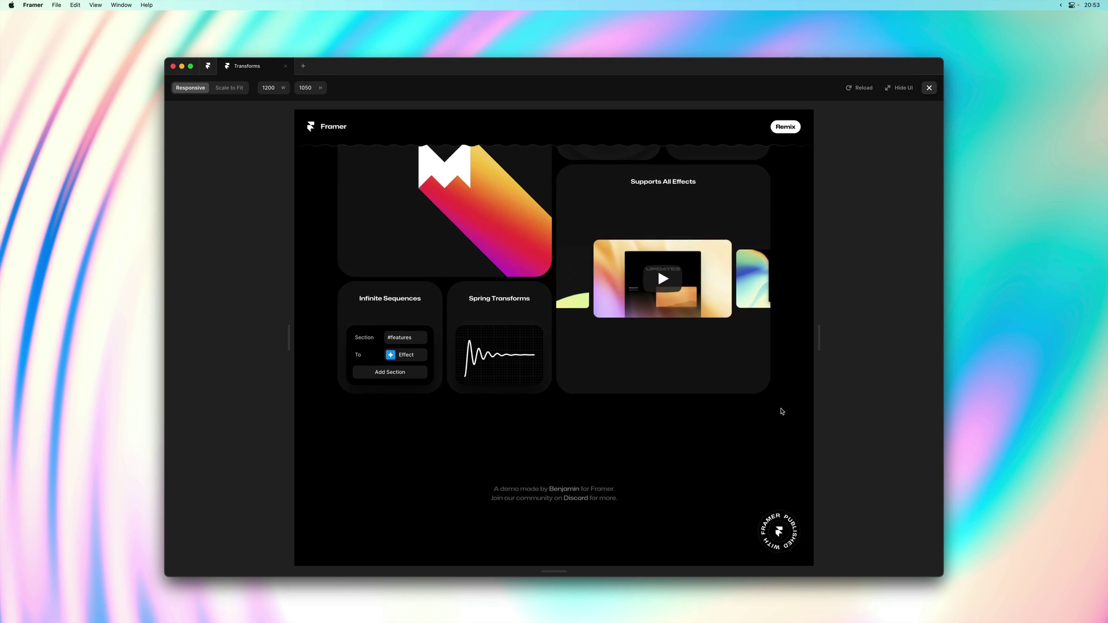
scroll(781, 411, up, 10)
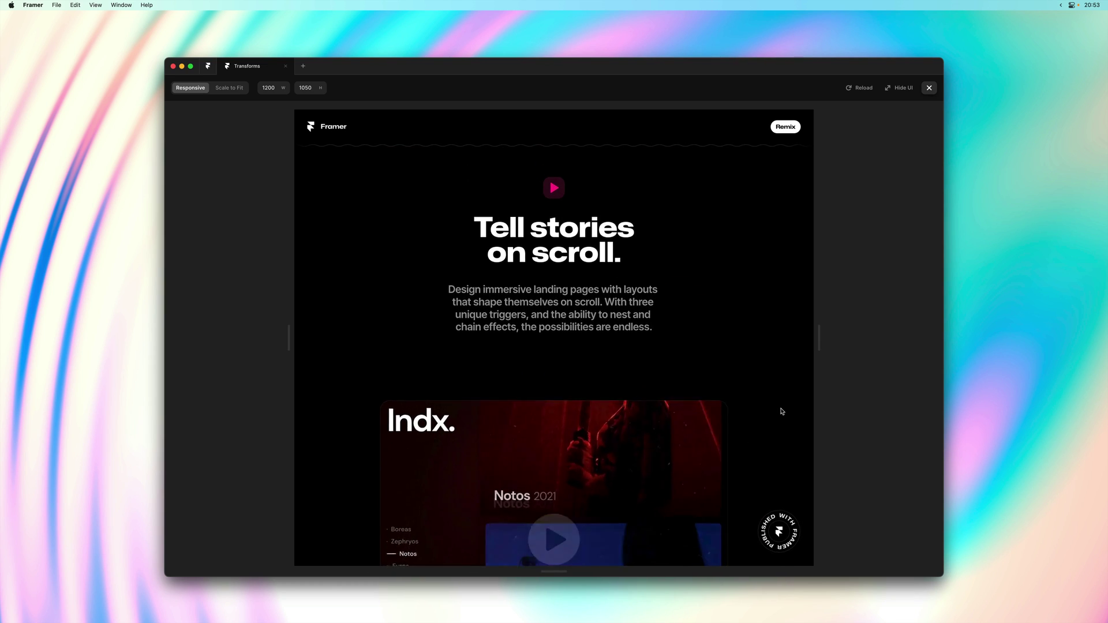
scroll(781, 411, down, 15)
scroll(782, 411, up, 5)
scroll(782, 411, up, 10)
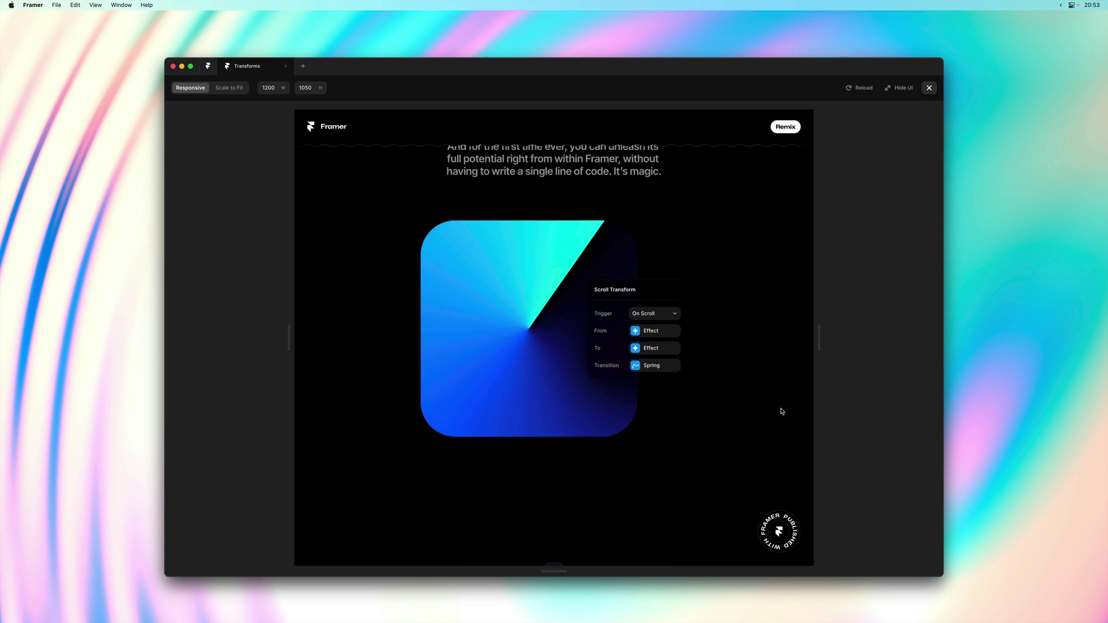
scroll(782, 411, up, 5)
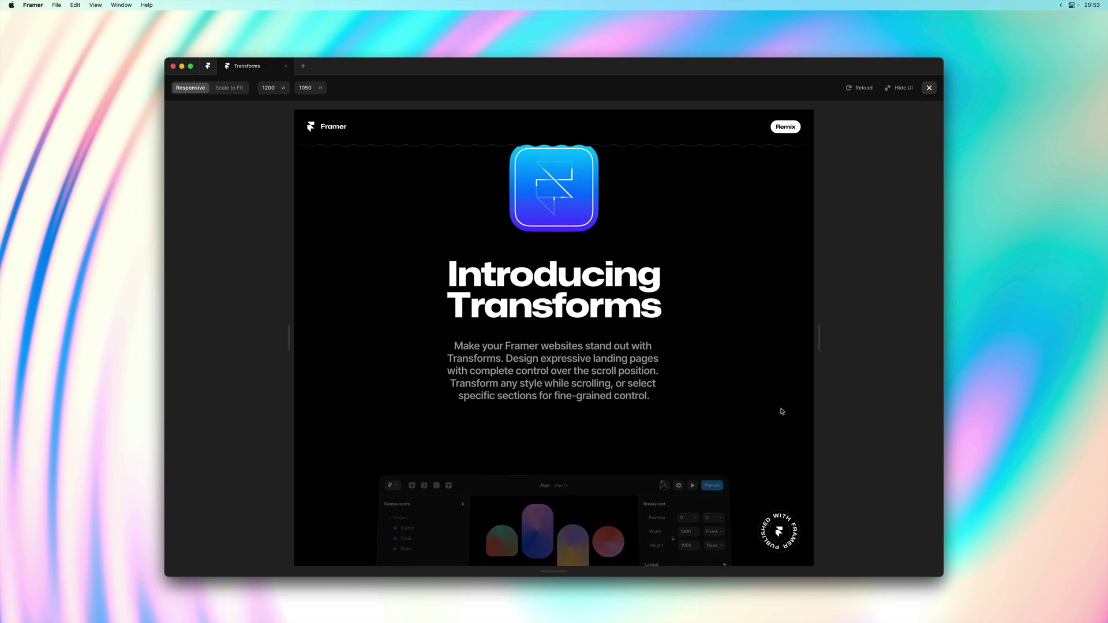